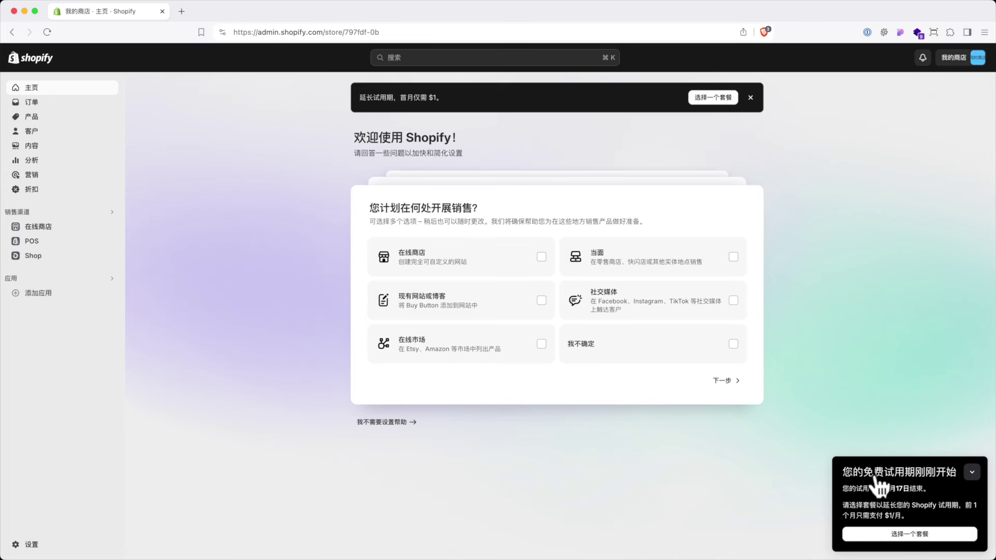
- Subscribe the store to the monthly Basic plan and skip the setup questionnaire
{"action": "left_click", "coordinate": [909, 537]}
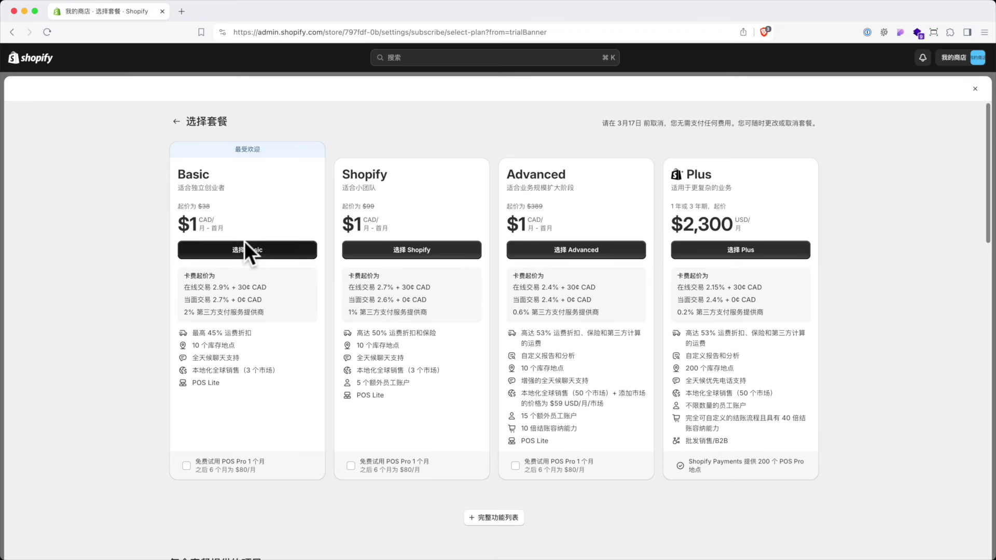
{"action": "left_click", "coordinate": [254, 251]}
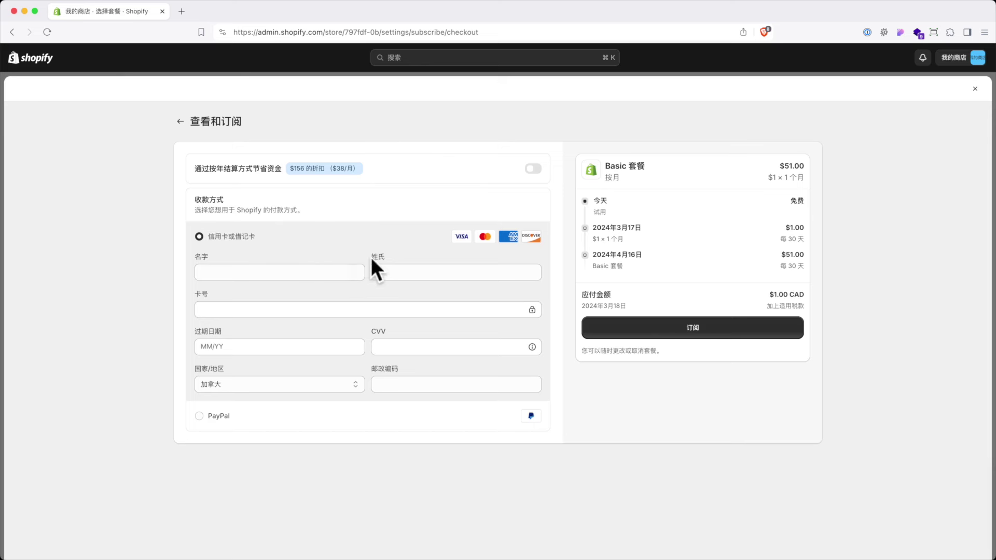
{"action": "left_click", "coordinate": [695, 328]}
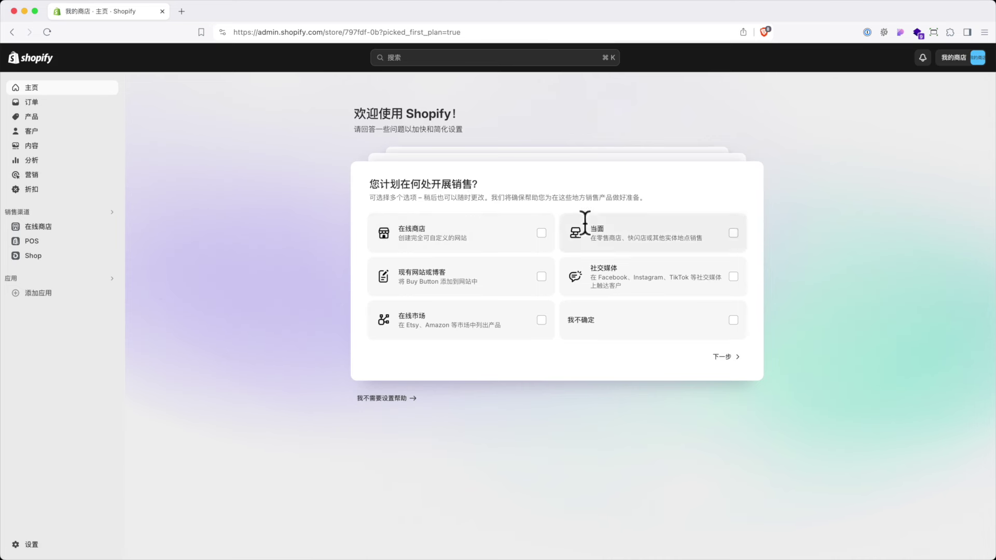
{"action": "left_click", "coordinate": [378, 398]}
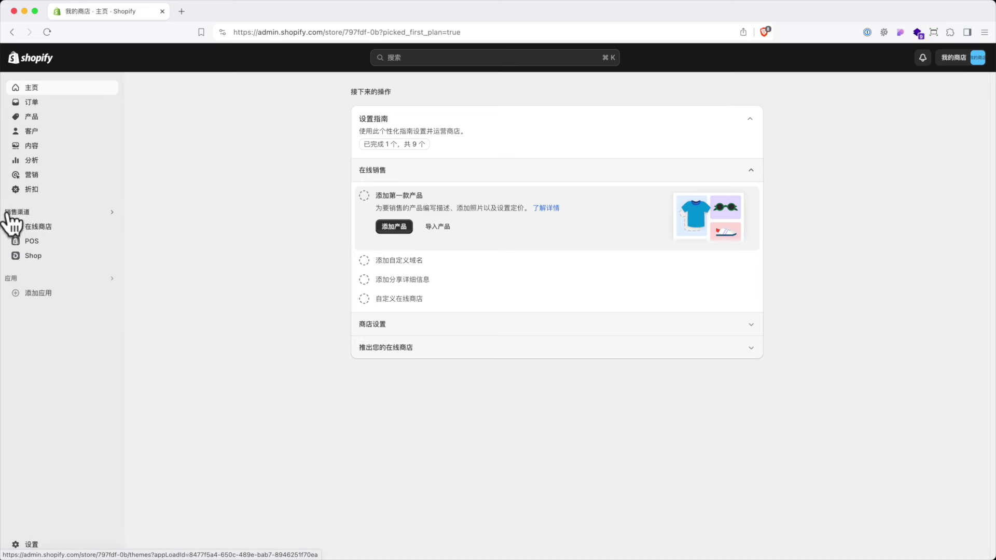
- Open the online store's themes page and look over the current theme and the popular free themes
{"action": "left_click", "coordinate": [48, 228]}
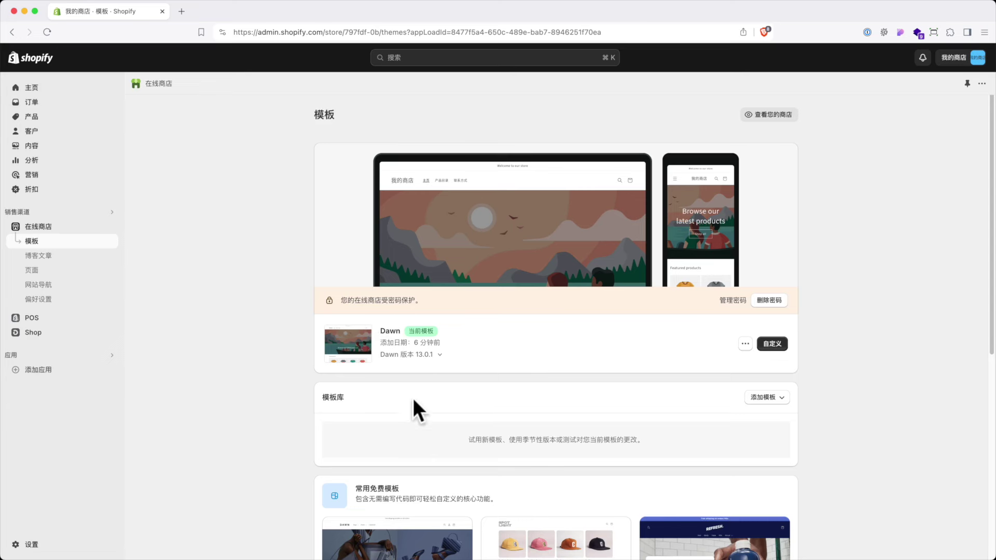
{"action": "scroll", "coordinate": [413, 397], "scroll_direction": "down", "scroll_amount": 7}
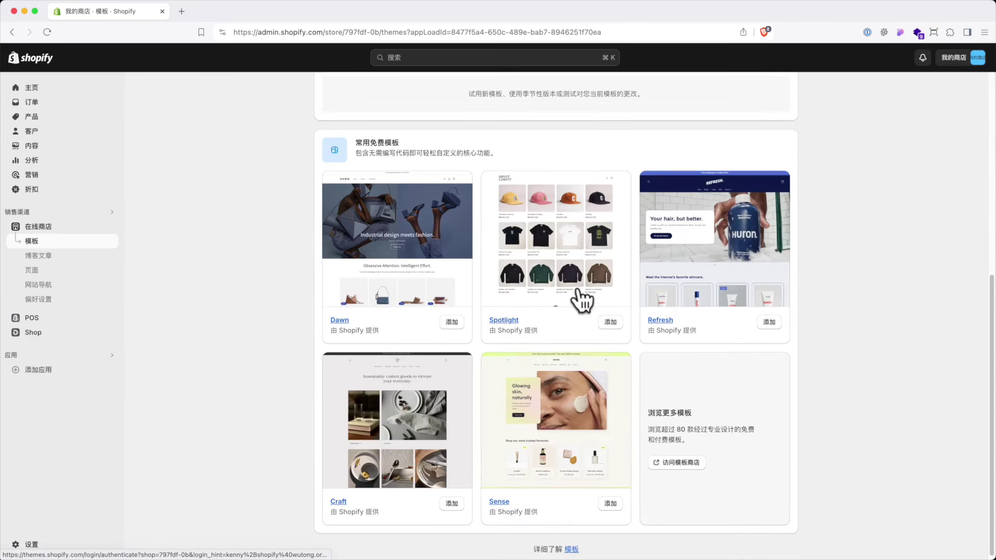
{"action": "scroll", "coordinate": [573, 438], "scroll_direction": "up", "scroll_amount": 2}
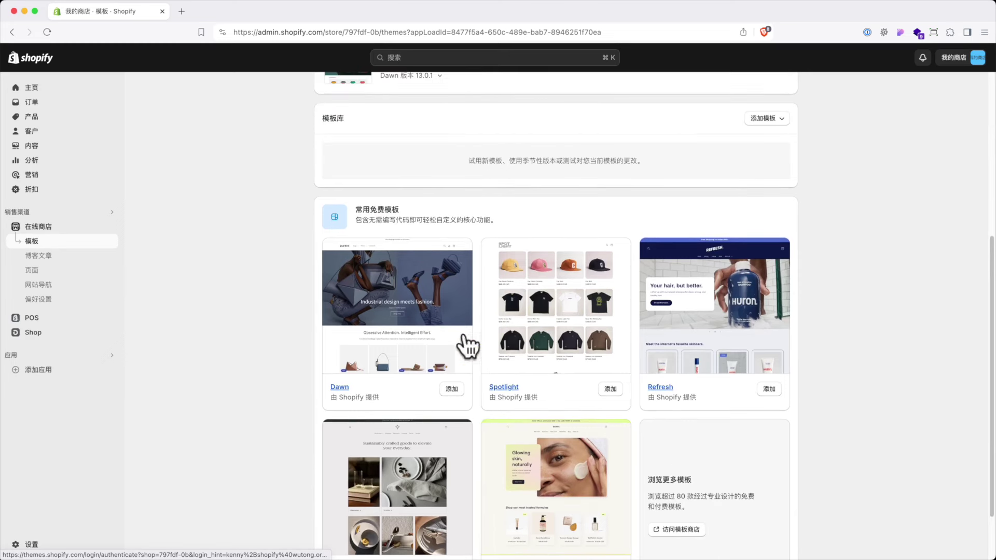
{"action": "scroll", "coordinate": [493, 396], "scroll_direction": "up", "scroll_amount": 3}
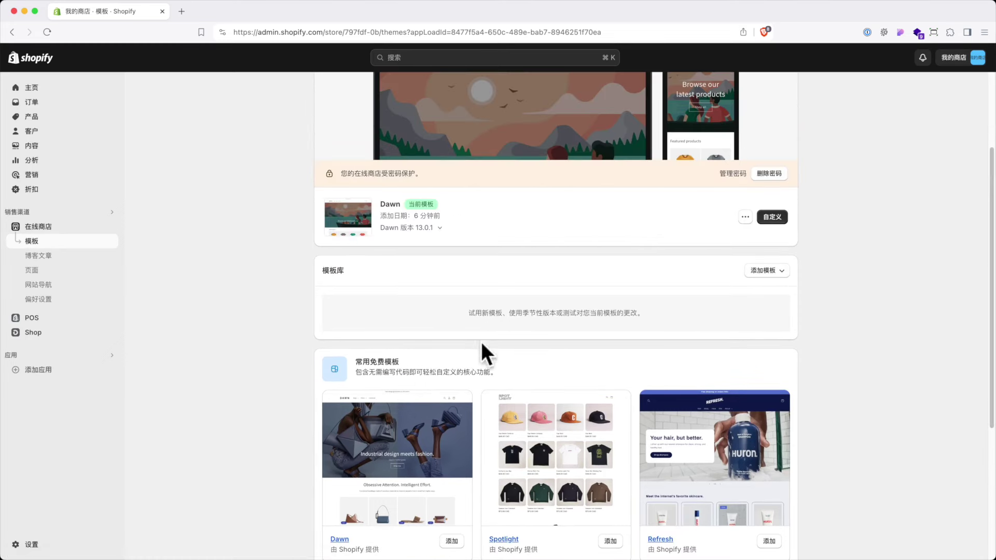
{"action": "scroll", "coordinate": [482, 345], "scroll_direction": "up", "scroll_amount": 1}
- Visit the Shopify Theme Store from the theme library and look through its free and paid themes
{"action": "left_click", "coordinate": [772, 284]}
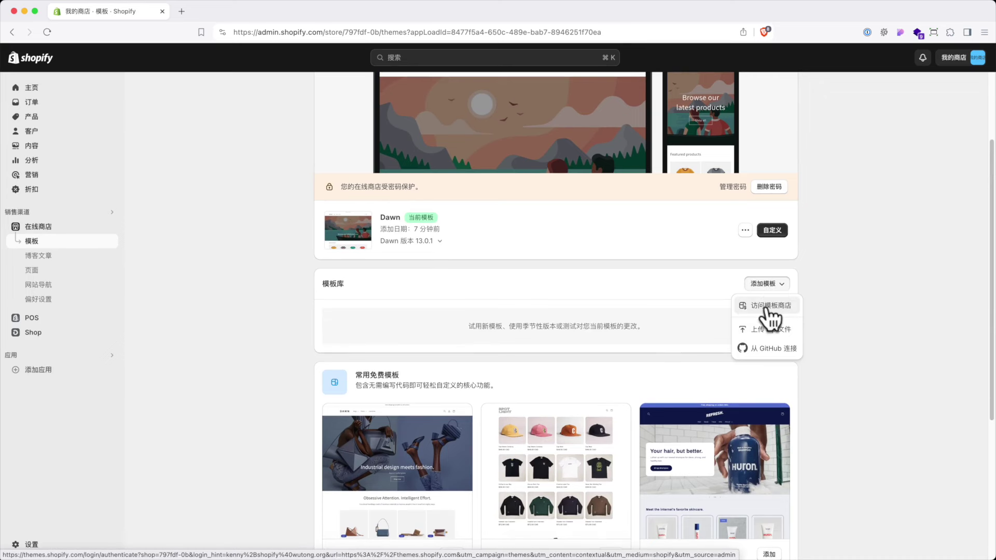
{"action": "left_click", "coordinate": [767, 306]}
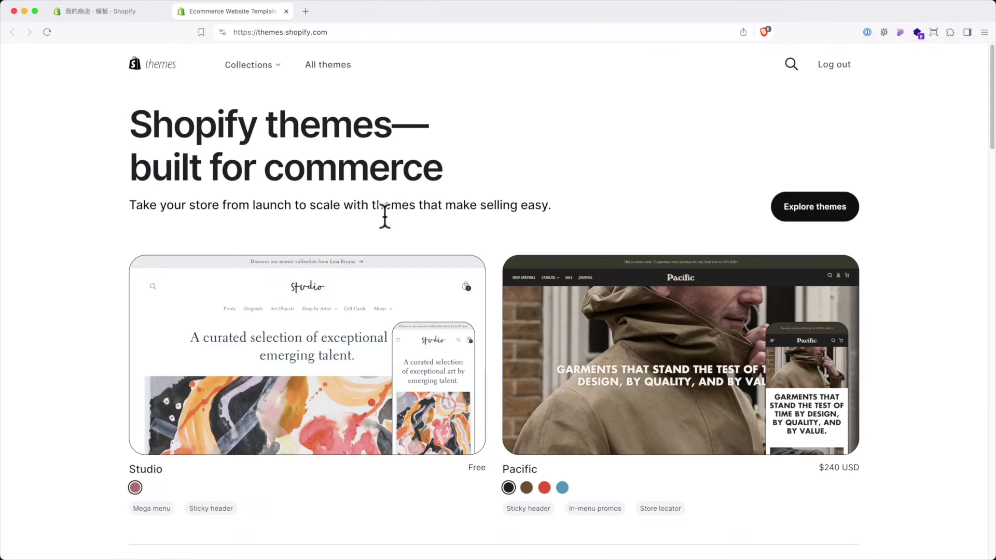
{"action": "scroll", "coordinate": [373, 219], "scroll_direction": "down", "scroll_amount": 4}
{"action": "scroll", "coordinate": [363, 233], "scroll_direction": "down", "scroll_amount": 2}
{"action": "scroll", "coordinate": [384, 244], "scroll_direction": "down", "scroll_amount": 8}
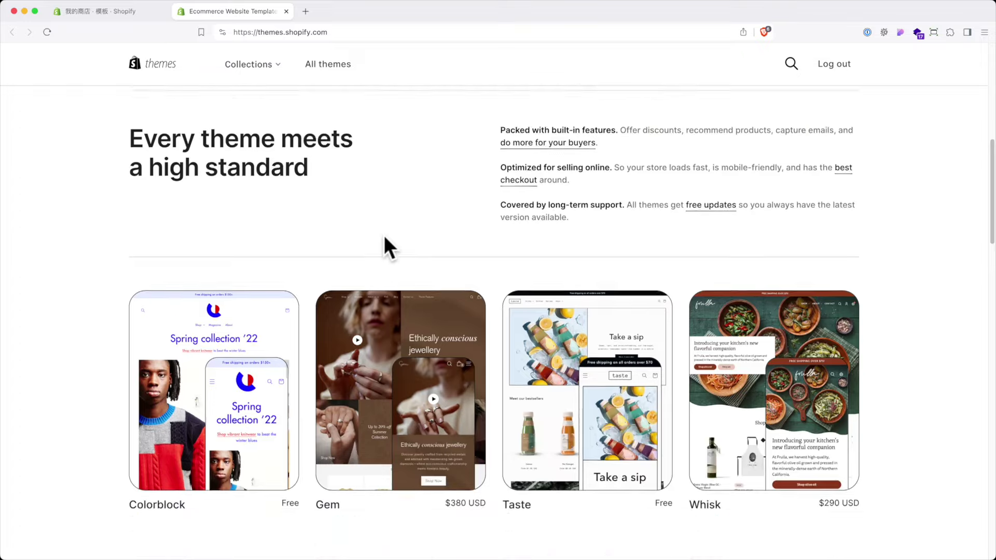
{"action": "scroll", "coordinate": [382, 241], "scroll_direction": "down", "scroll_amount": 5}
{"action": "scroll", "coordinate": [383, 244], "scroll_direction": "up", "scroll_amount": 2}
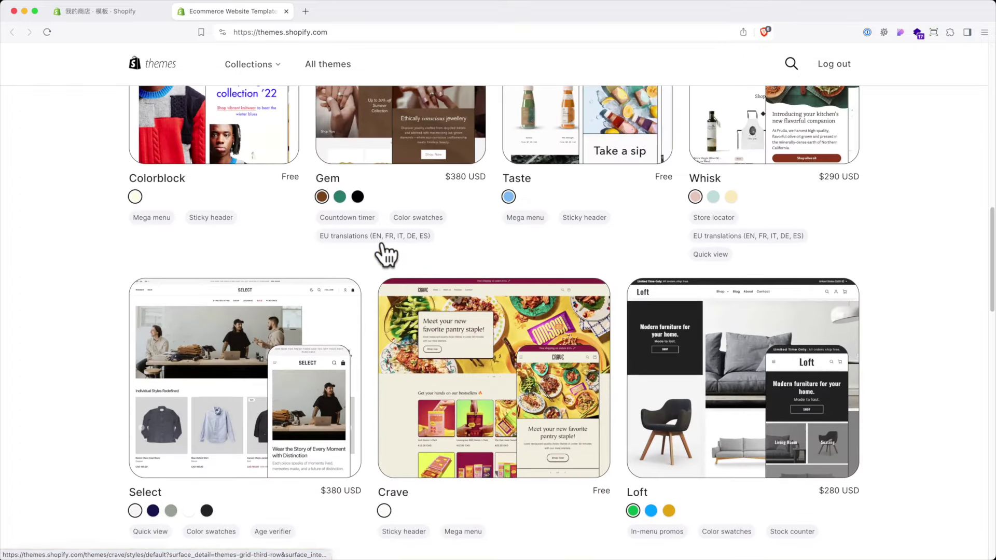
{"action": "scroll", "coordinate": [385, 254], "scroll_direction": "up", "scroll_amount": 2}
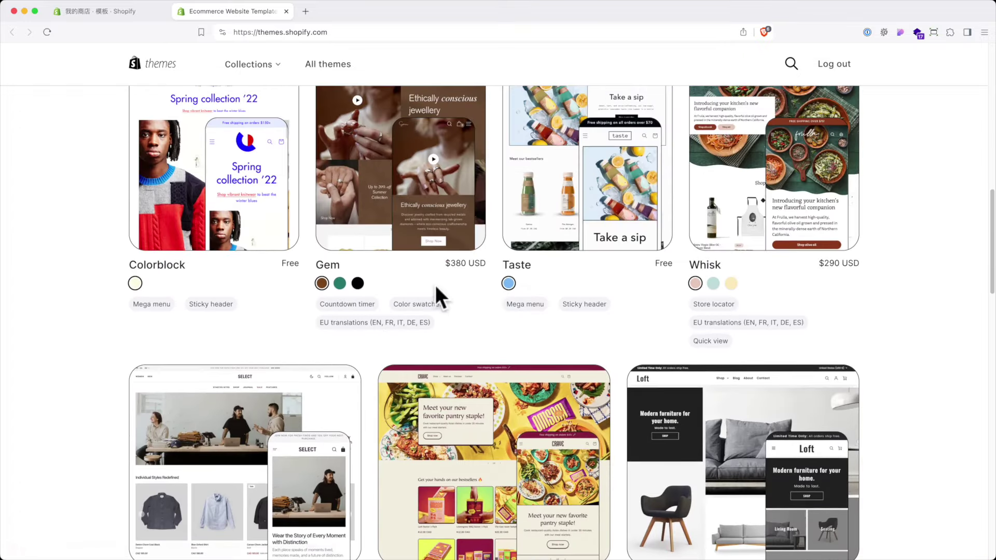
{"action": "scroll", "coordinate": [441, 288], "scroll_direction": "up", "scroll_amount": 2}
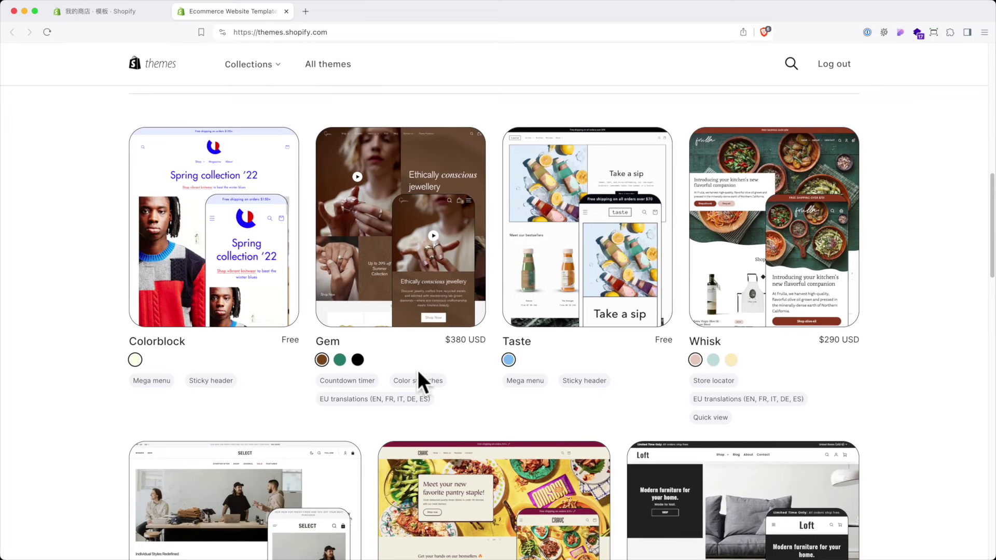
{"action": "scroll", "coordinate": [418, 369], "scroll_direction": "down", "scroll_amount": 7}
{"action": "scroll", "coordinate": [418, 368], "scroll_direction": "up", "scroll_amount": 2}
{"action": "scroll", "coordinate": [418, 367], "scroll_direction": "down", "scroll_amount": 6}
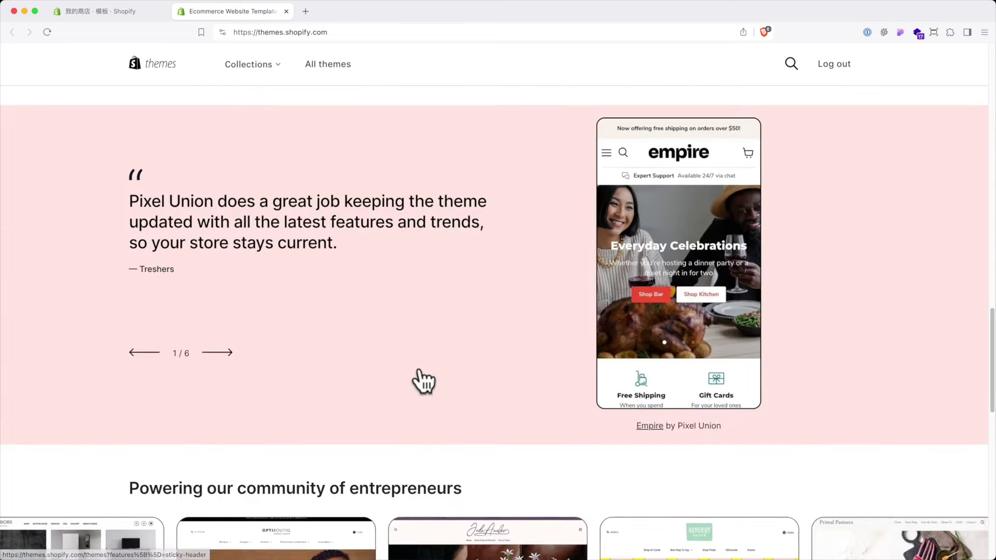
{"action": "scroll", "coordinate": [420, 369], "scroll_direction": "down", "scroll_amount": 4}
{"action": "scroll", "coordinate": [420, 369], "scroll_direction": "down", "scroll_amount": 4}
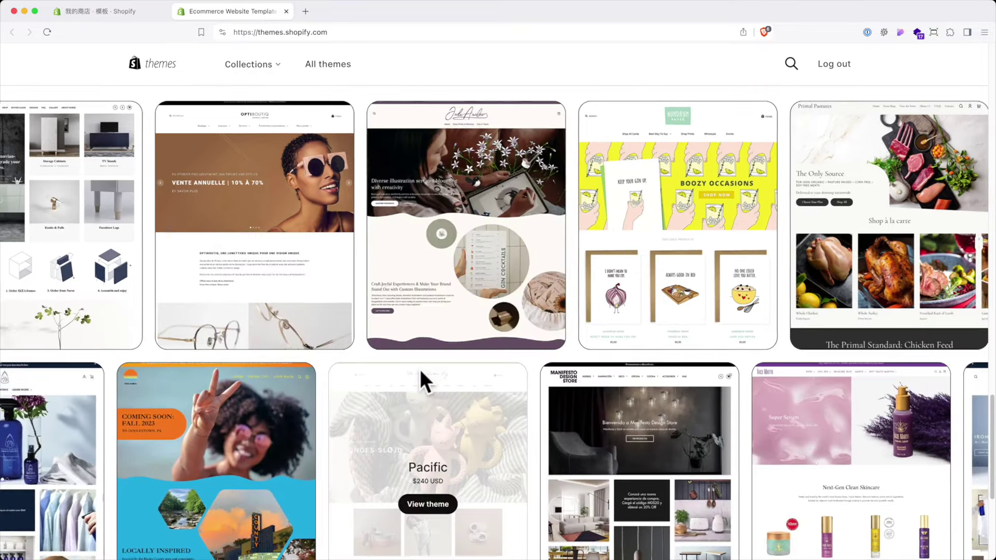
{"action": "scroll", "coordinate": [419, 369], "scroll_direction": "up", "scroll_amount": 20}
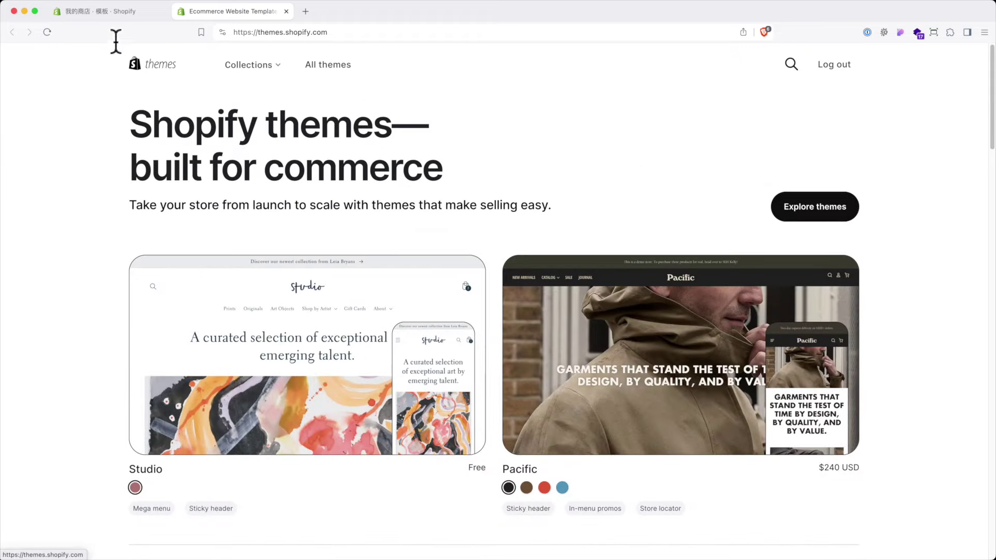
- Open the details page of the Gem theme from the Theme Store's listing
{"action": "scroll", "coordinate": [369, 407], "scroll_direction": "down", "scroll_amount": 4}
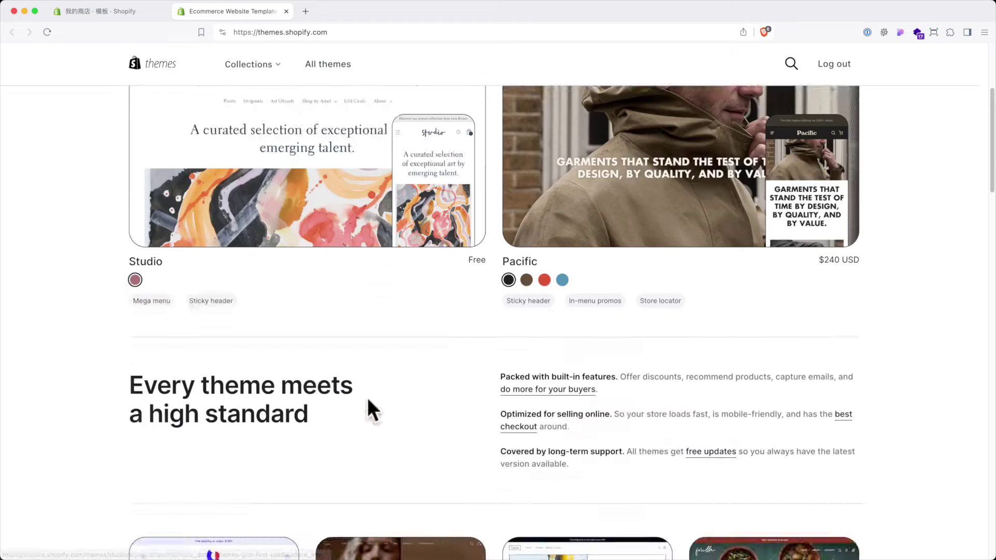
{"action": "scroll", "coordinate": [369, 404], "scroll_direction": "down", "scroll_amount": 6}
{"action": "scroll", "coordinate": [467, 363], "scroll_direction": "down", "scroll_amount": 2}
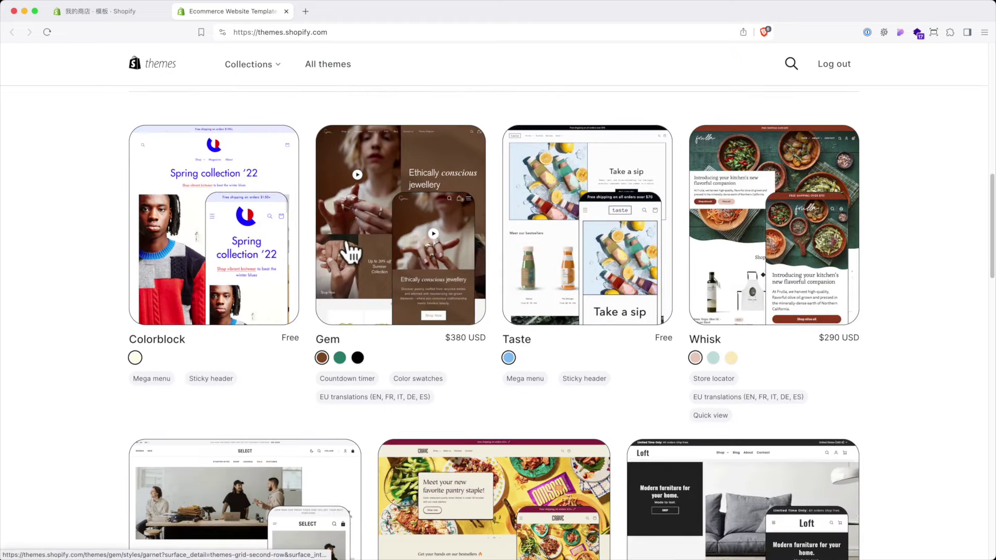
{"action": "left_click", "coordinate": [385, 244]}
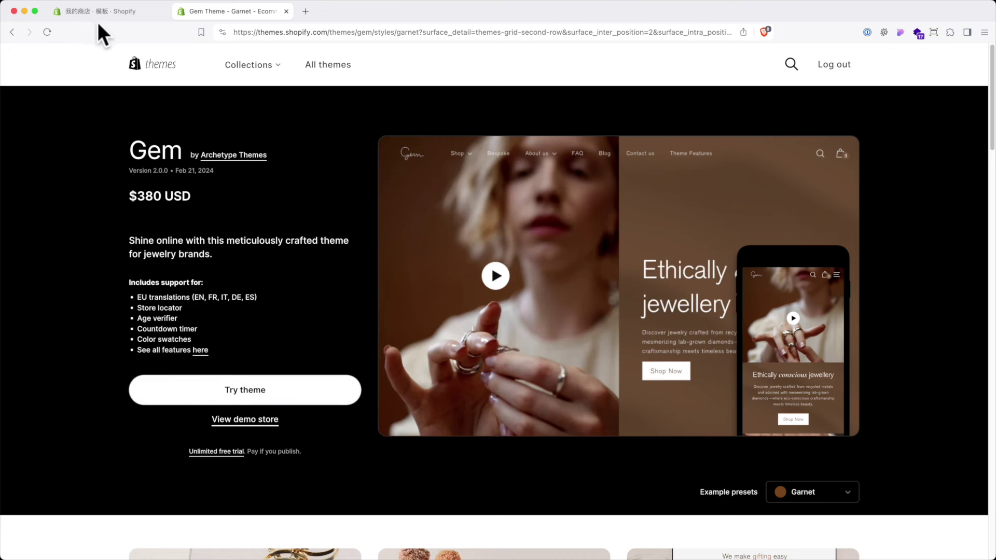
- Return to the store admin's themes page and open the current Dawn theme for customization
{"action": "left_click", "coordinate": [112, 11]}
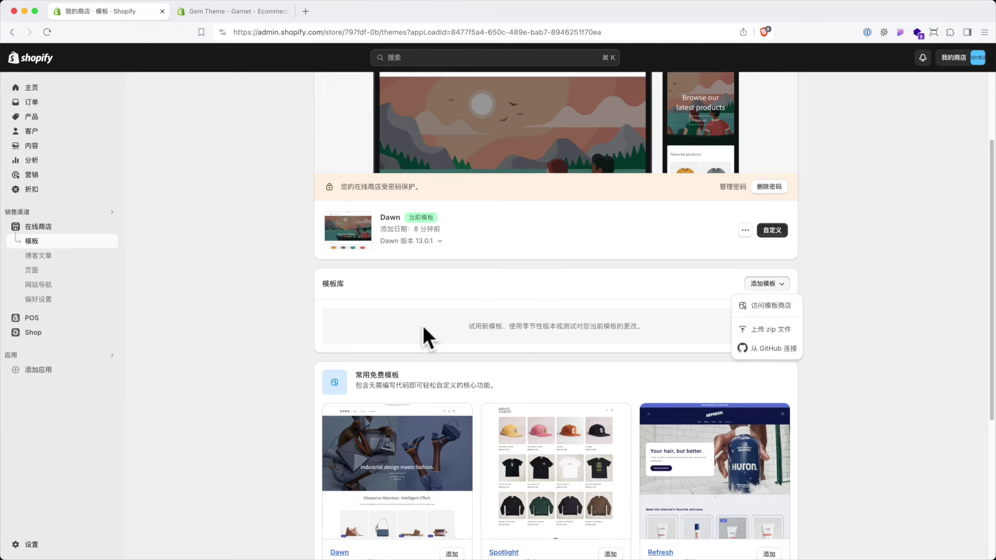
{"action": "scroll", "coordinate": [422, 325], "scroll_direction": "up", "scroll_amount": 2}
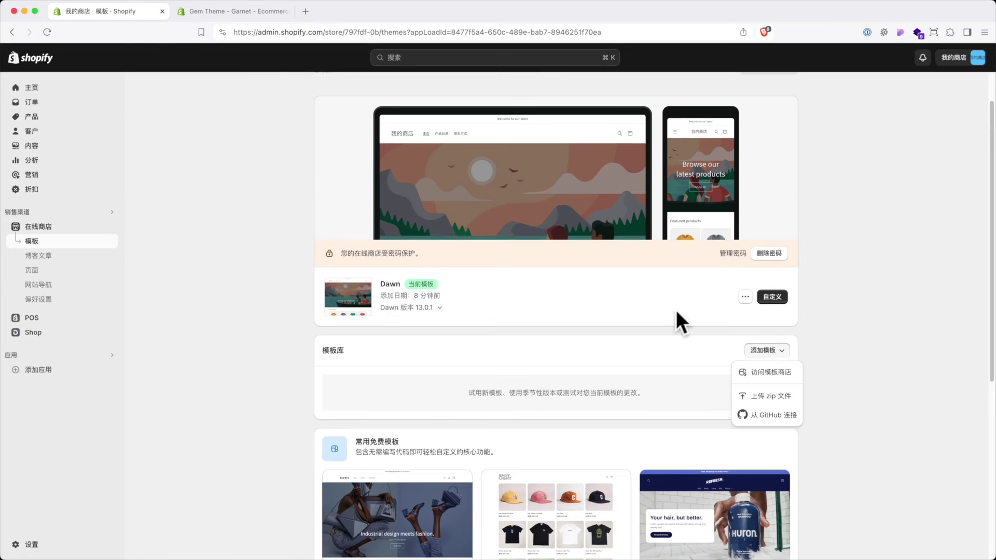
{"action": "left_click", "coordinate": [888, 343]}
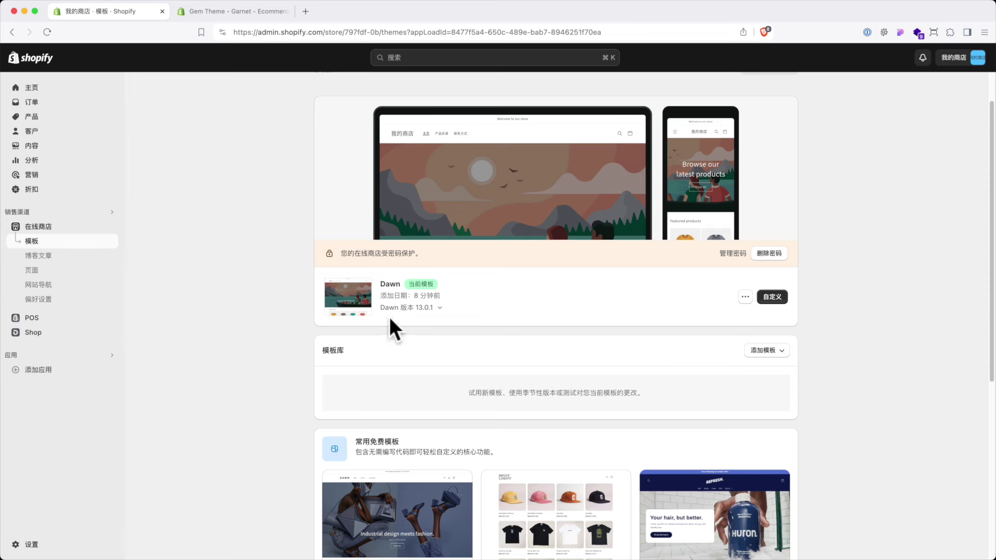
{"action": "scroll", "coordinate": [281, 225], "scroll_direction": "up", "scroll_amount": 2}
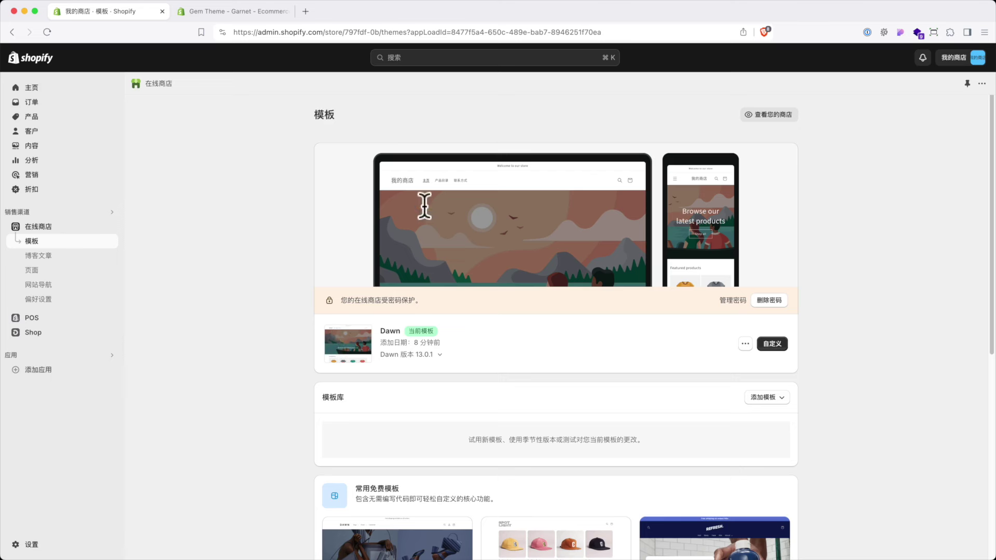
{"action": "left_click", "coordinate": [772, 343]}
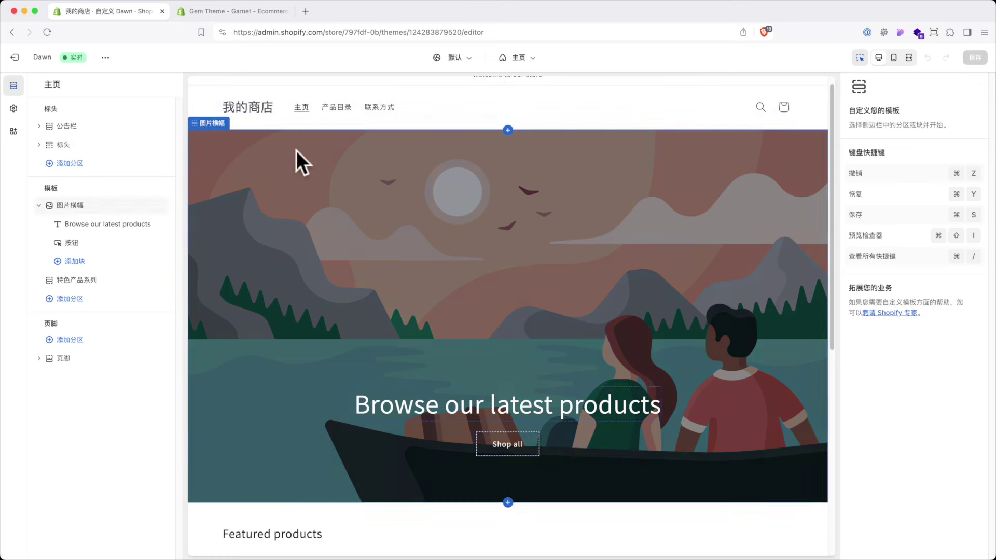
- Open the settings of the homepage's image banner and footer sections, and review the available footer options
{"action": "left_click_drag", "start_coordinate": [98, 126], "coordinate": [62, 129]}
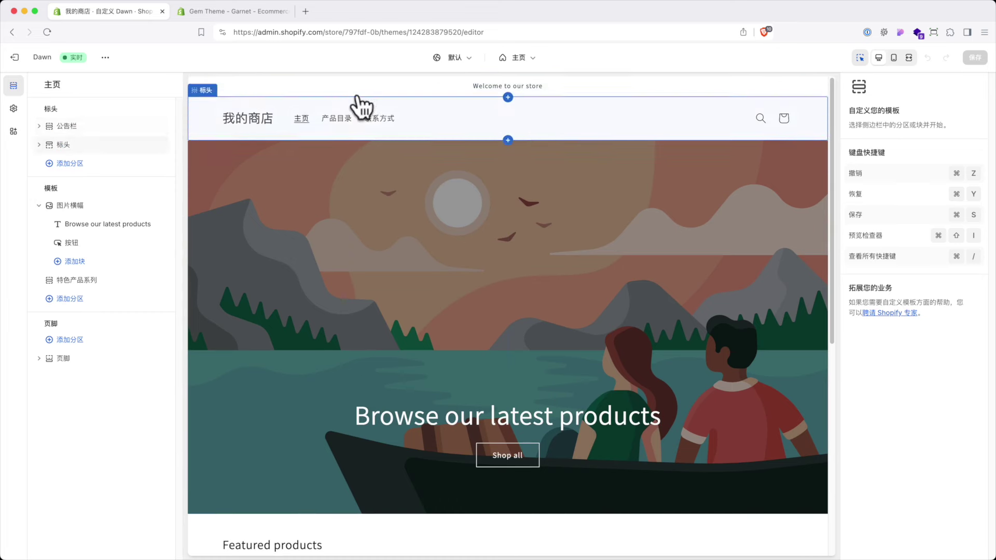
{"action": "left_click", "coordinate": [442, 223]}
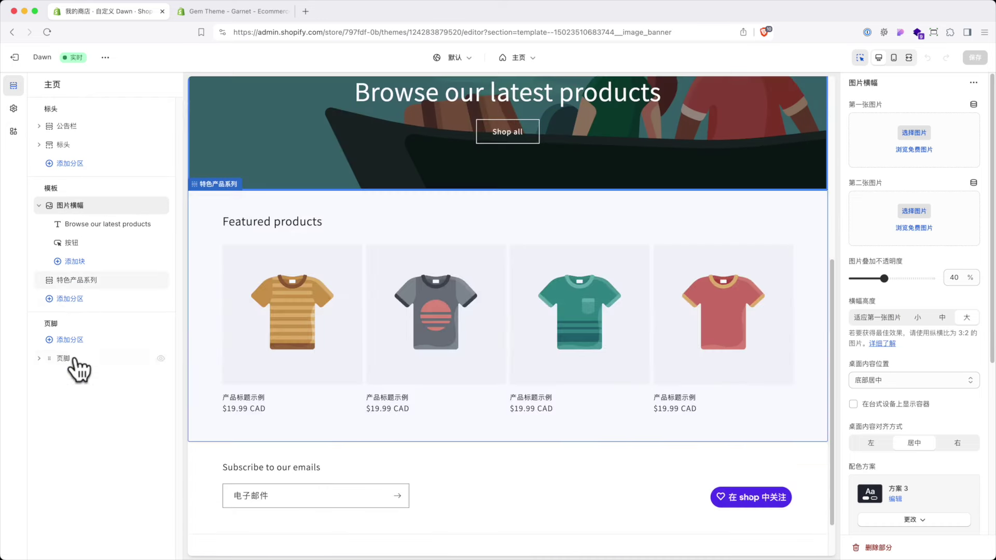
{"action": "left_click", "coordinate": [76, 359]}
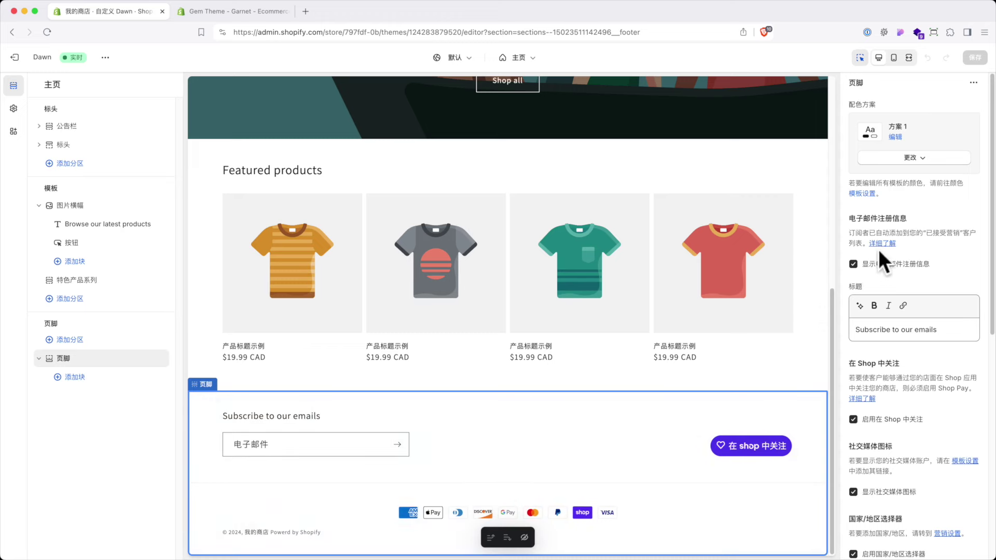
{"action": "scroll", "coordinate": [909, 358], "scroll_direction": "down", "scroll_amount": 1}
{"action": "scroll", "coordinate": [909, 358], "scroll_direction": "down", "scroll_amount": 10}
{"action": "scroll", "coordinate": [908, 359], "scroll_direction": "up", "scroll_amount": 12}
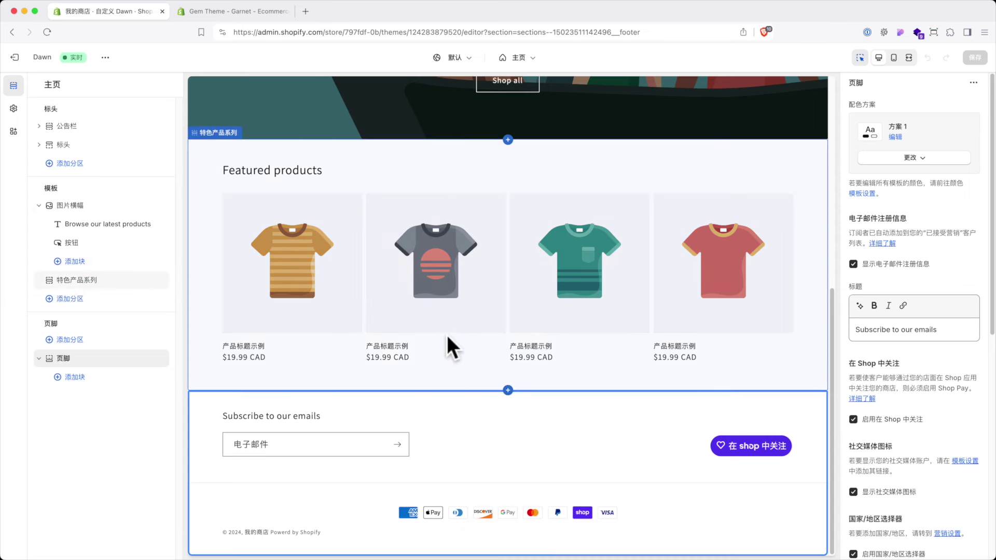
- Switch the homepage preview to the mobile layout and examine it from the image banner down to the footer
{"action": "scroll", "coordinate": [447, 334], "scroll_direction": "up", "scroll_amount": 7}
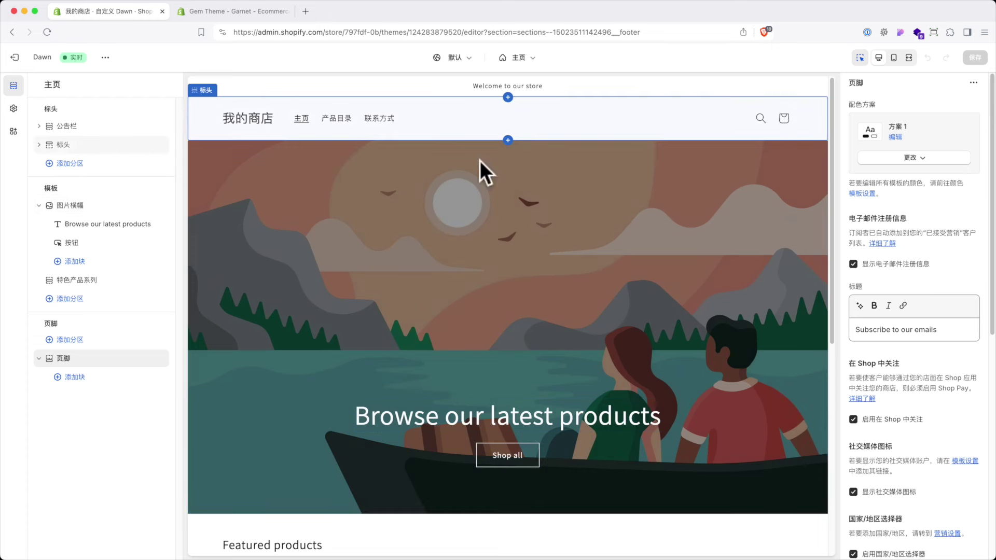
{"action": "left_click", "coordinate": [508, 140]}
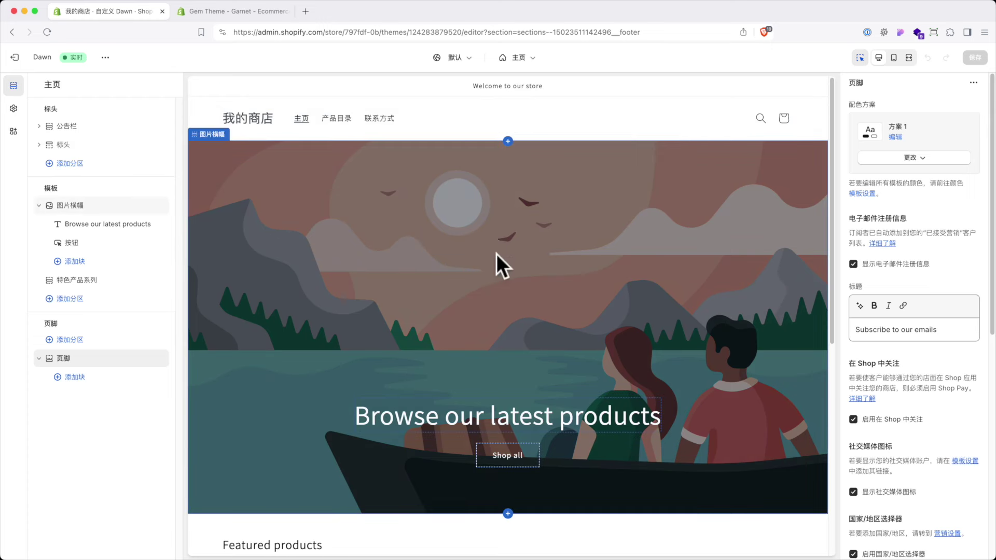
{"action": "left_click", "coordinate": [894, 58]}
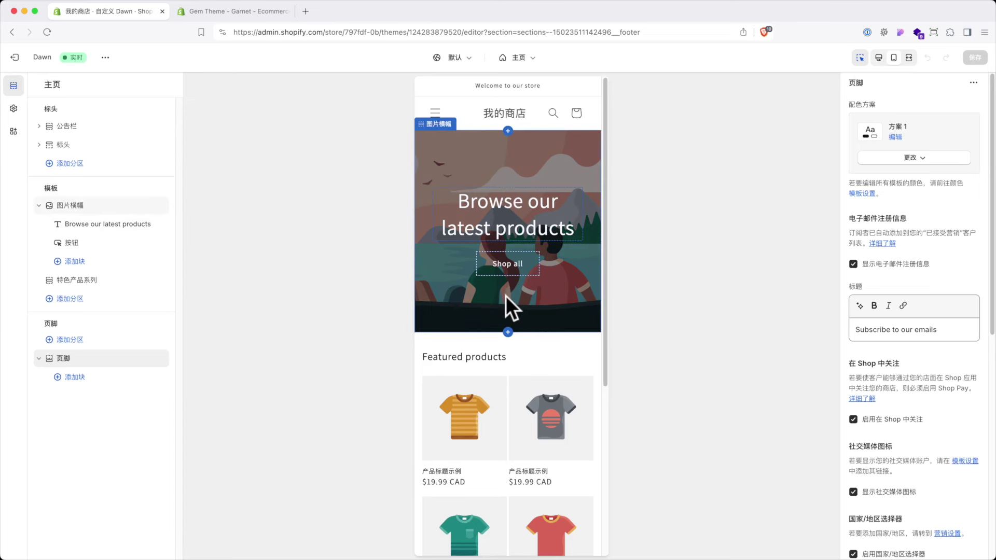
{"action": "scroll", "coordinate": [506, 296], "scroll_direction": "down", "scroll_amount": 5}
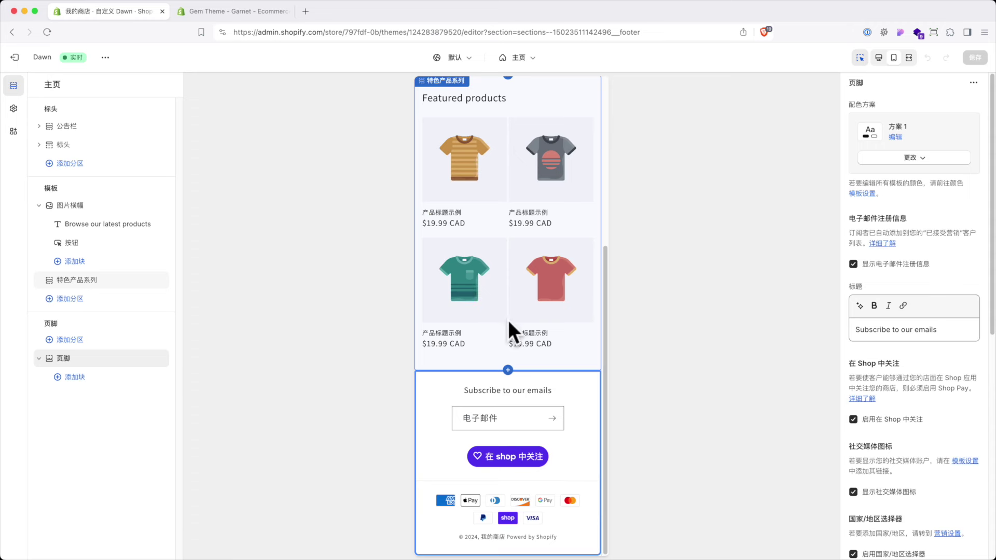
{"action": "scroll", "coordinate": [509, 316], "scroll_direction": "up", "scroll_amount": 5}
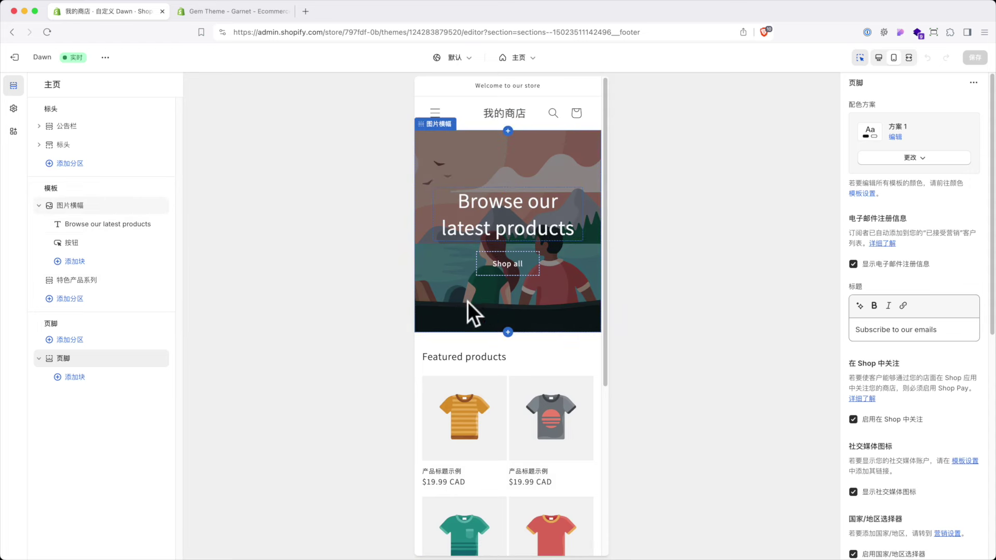
{"action": "scroll", "coordinate": [467, 302], "scroll_direction": "down", "scroll_amount": 4}
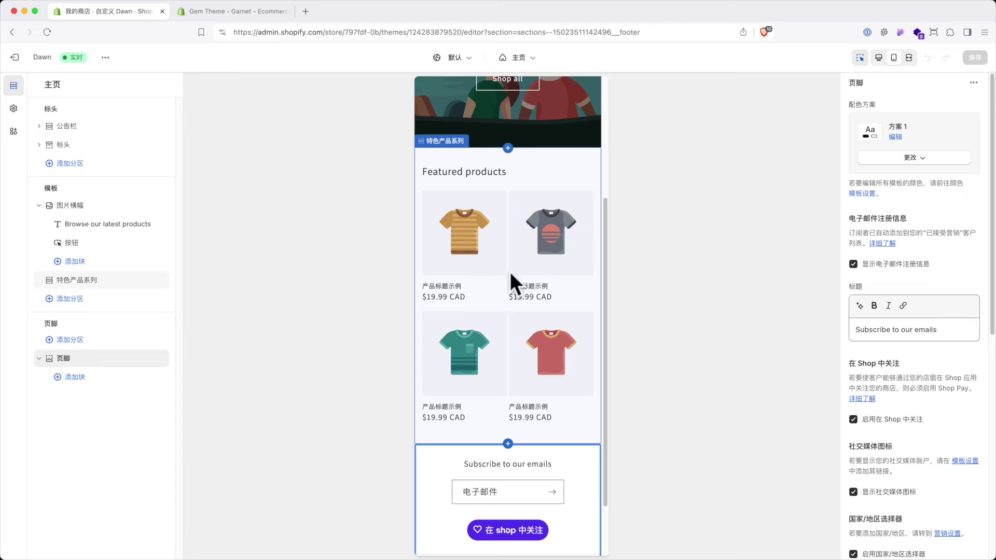
- Switch the homepage preview back to the desktop layout and examine the header, image banner and featured products
{"action": "scroll", "coordinate": [509, 272], "scroll_direction": "up", "scroll_amount": 1}
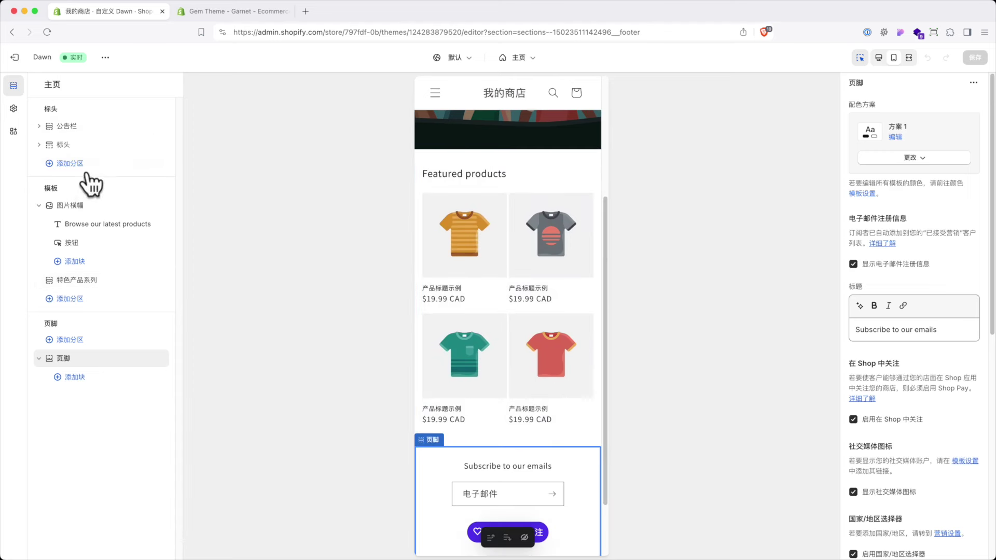
{"action": "mouse_move", "coordinate": [98, 197]}
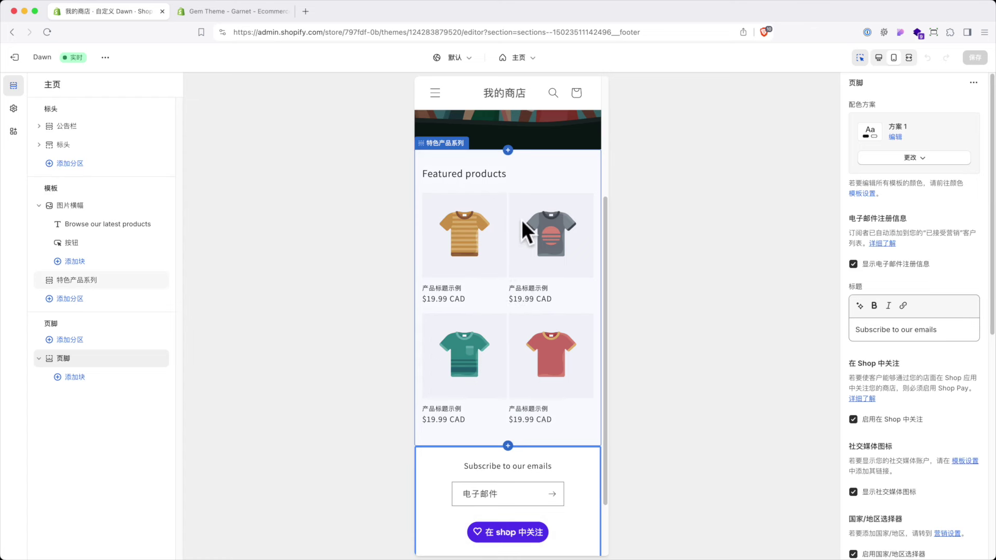
{"action": "left_click", "coordinate": [879, 58]}
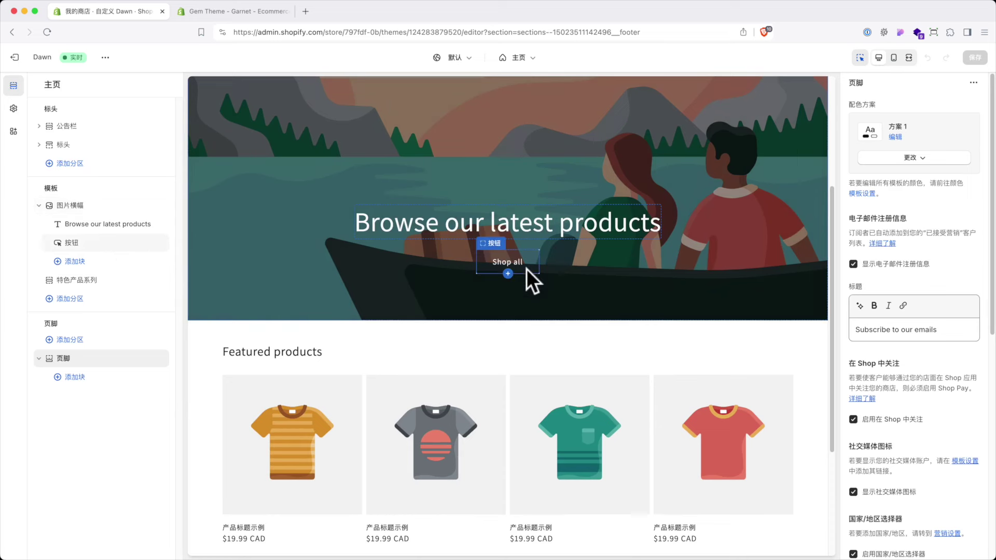
{"action": "scroll", "coordinate": [486, 239], "scroll_direction": "up", "scroll_amount": 4}
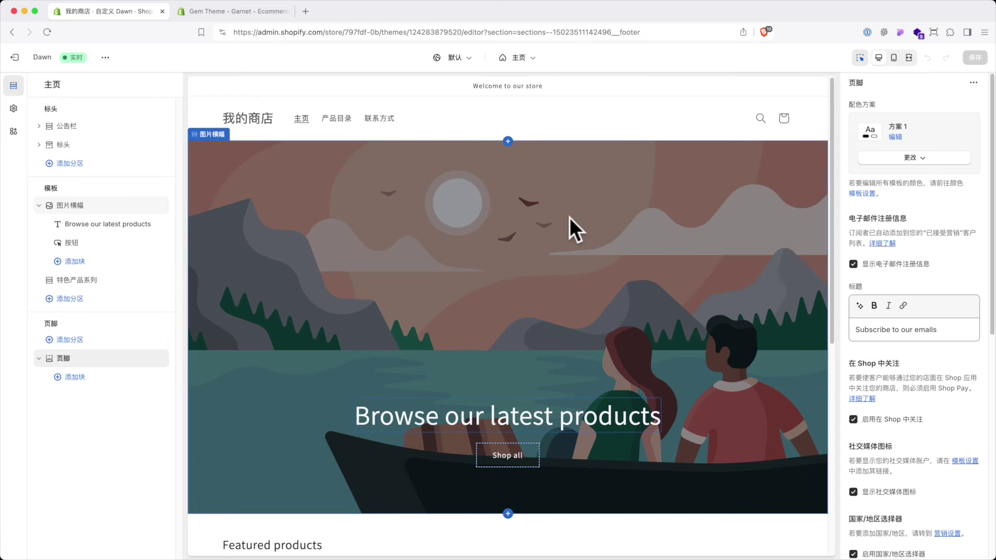
{"action": "scroll", "coordinate": [561, 237], "scroll_direction": "down", "scroll_amount": 2}
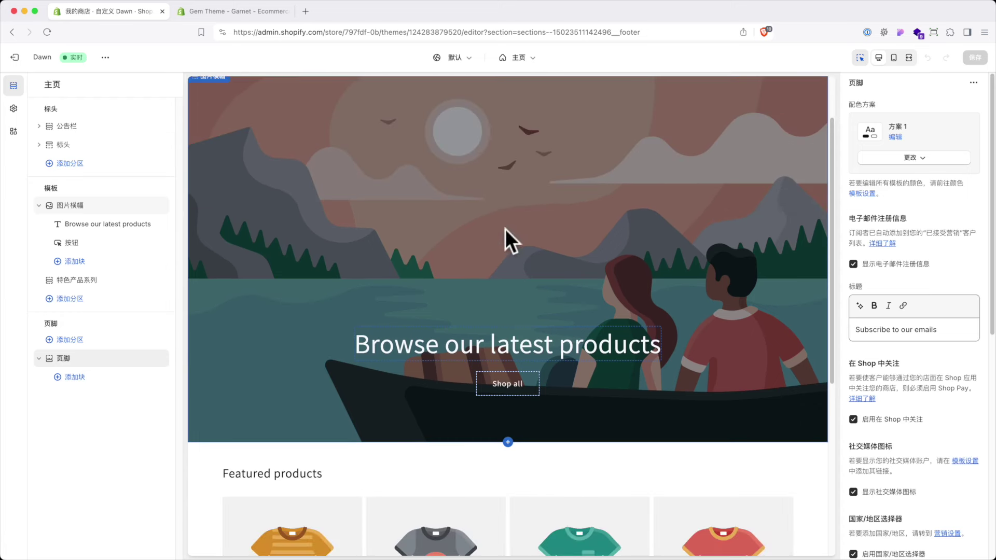
{"action": "scroll", "coordinate": [485, 266], "scroll_direction": "down", "scroll_amount": 1}
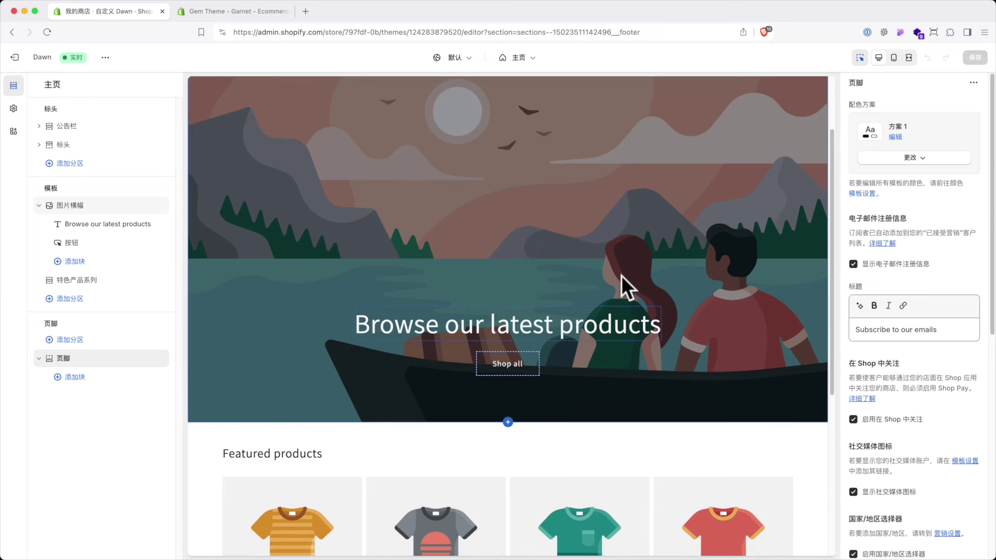
{"action": "scroll", "coordinate": [622, 275], "scroll_direction": "up", "scroll_amount": 1}
{"action": "scroll", "coordinate": [500, 257], "scroll_direction": "up", "scroll_amount": 2}
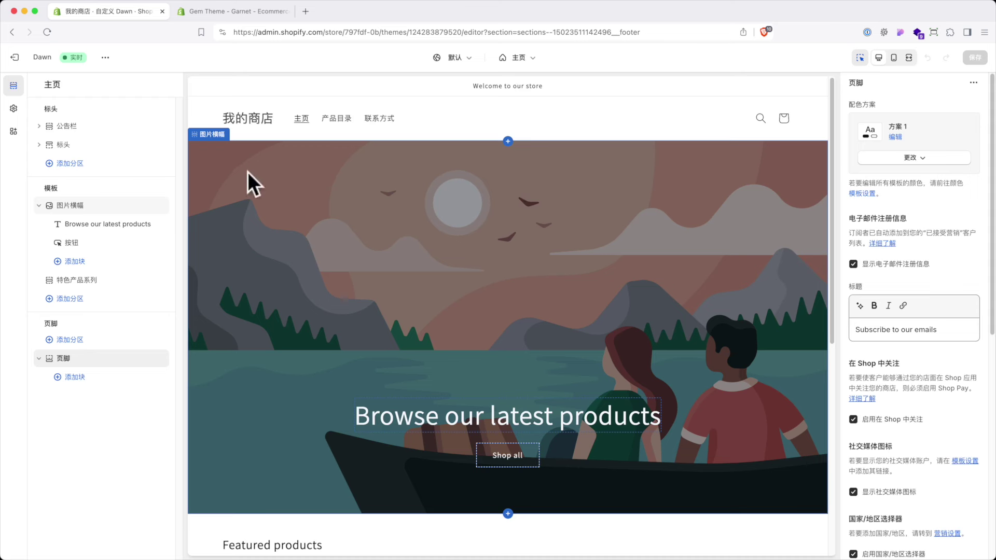
- Delete the image banner (图片横幅) section from the homepage template
{"action": "left_click", "coordinate": [114, 206]}
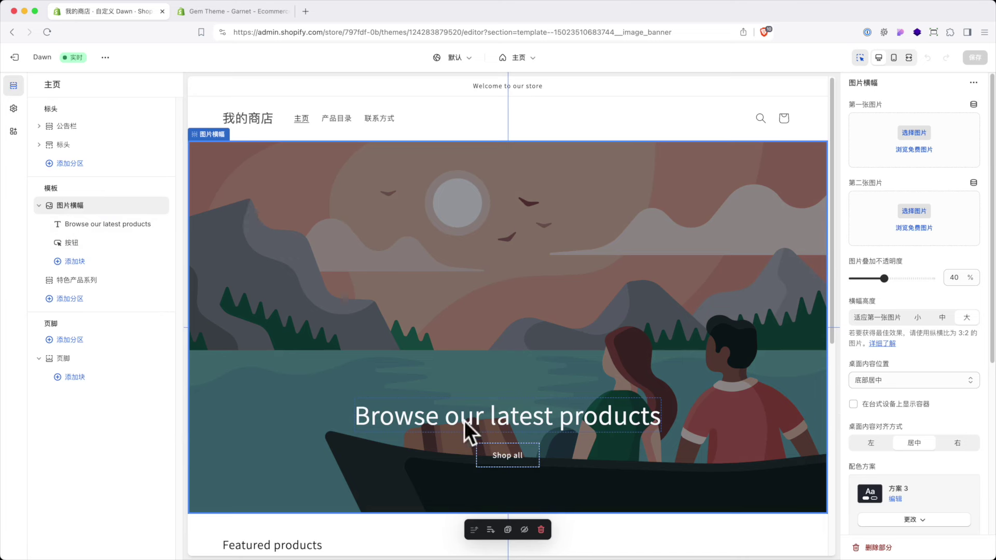
{"action": "scroll", "coordinate": [463, 325], "scroll_direction": "down", "scroll_amount": 5}
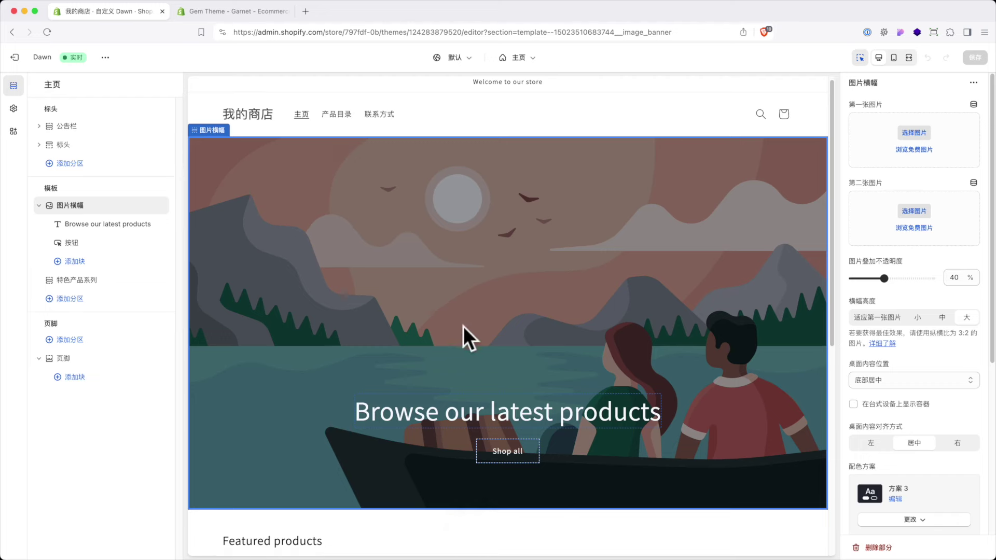
{"action": "scroll", "coordinate": [464, 327], "scroll_direction": "up", "scroll_amount": 5}
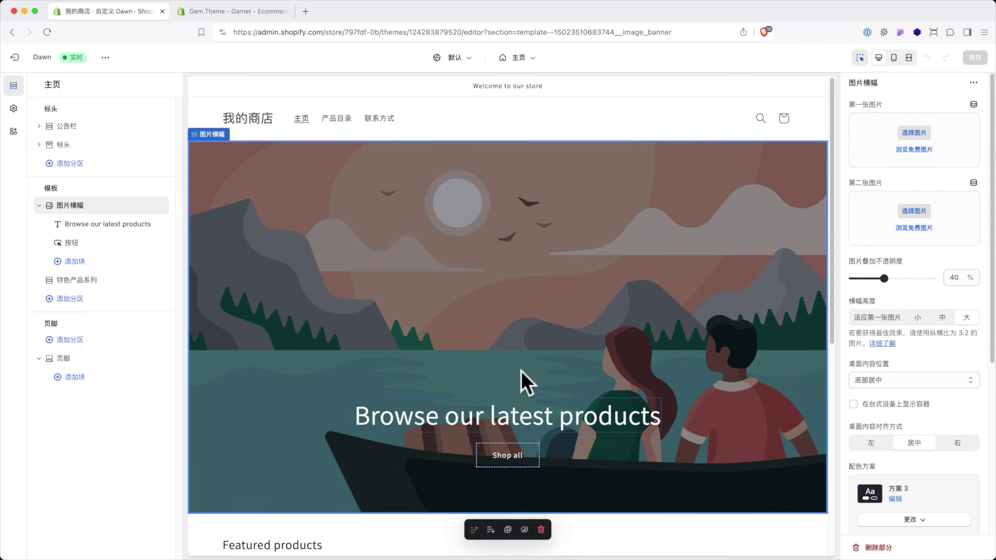
{"action": "left_click", "coordinate": [541, 529]}
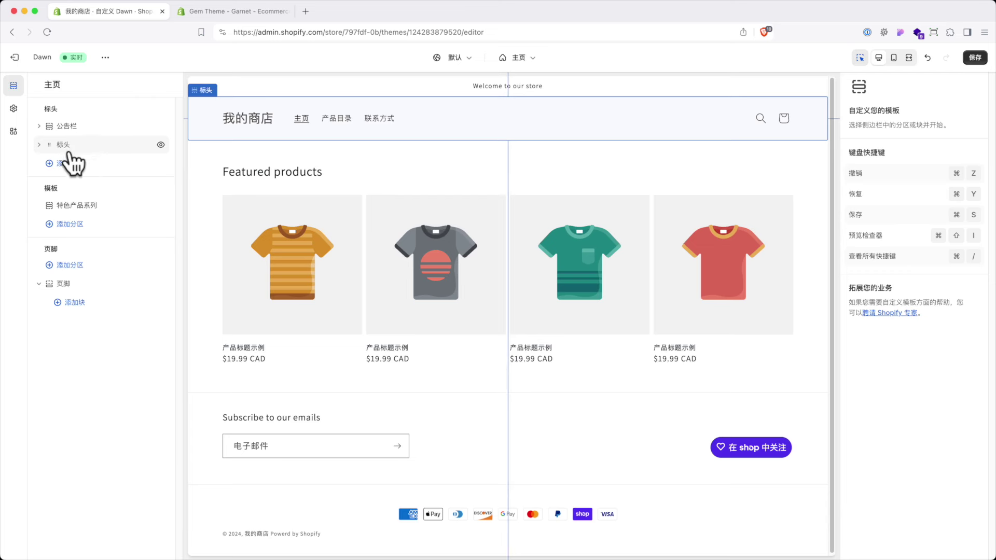
- Add a slideshow (幻灯片) section to the template above the featured products and give it two additional slides
{"action": "left_click", "coordinate": [508, 142]}
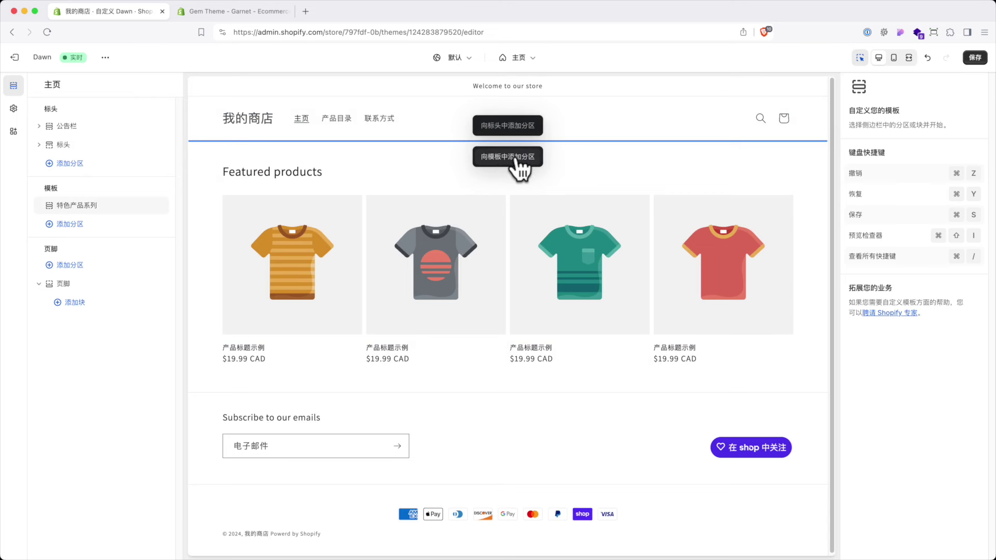
{"action": "left_click", "coordinate": [516, 157]}
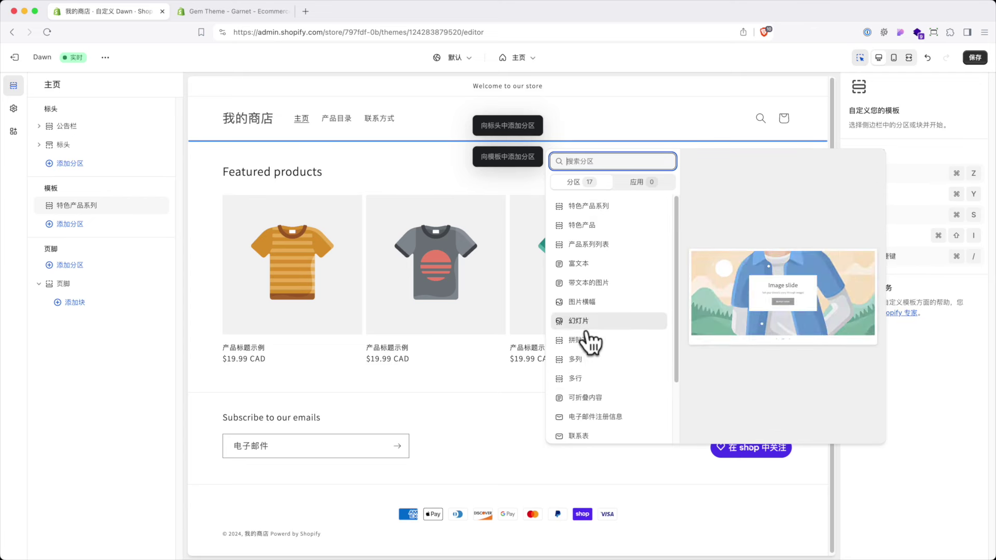
{"action": "scroll", "coordinate": [589, 325], "scroll_direction": "down", "scroll_amount": 1}
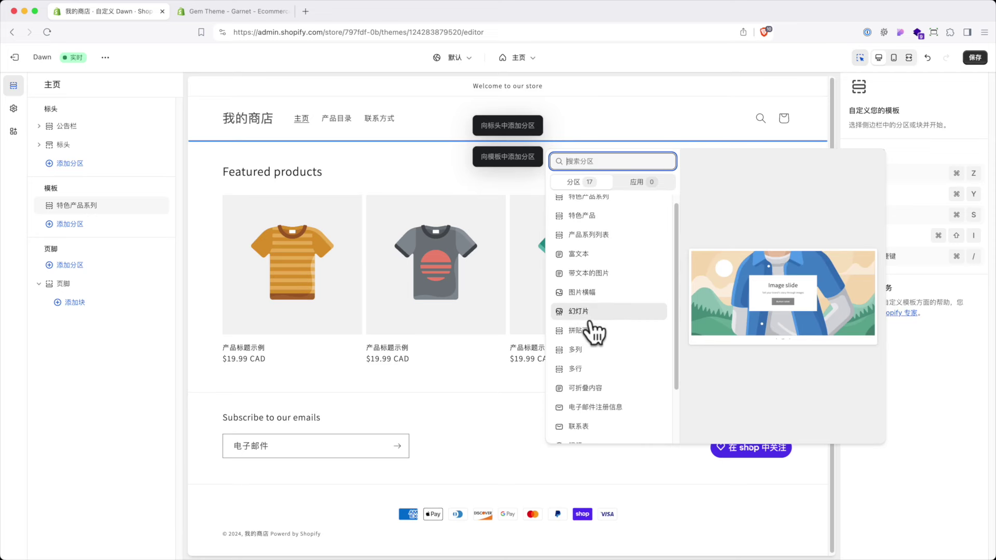
{"action": "scroll", "coordinate": [597, 327], "scroll_direction": "up", "scroll_amount": 1}
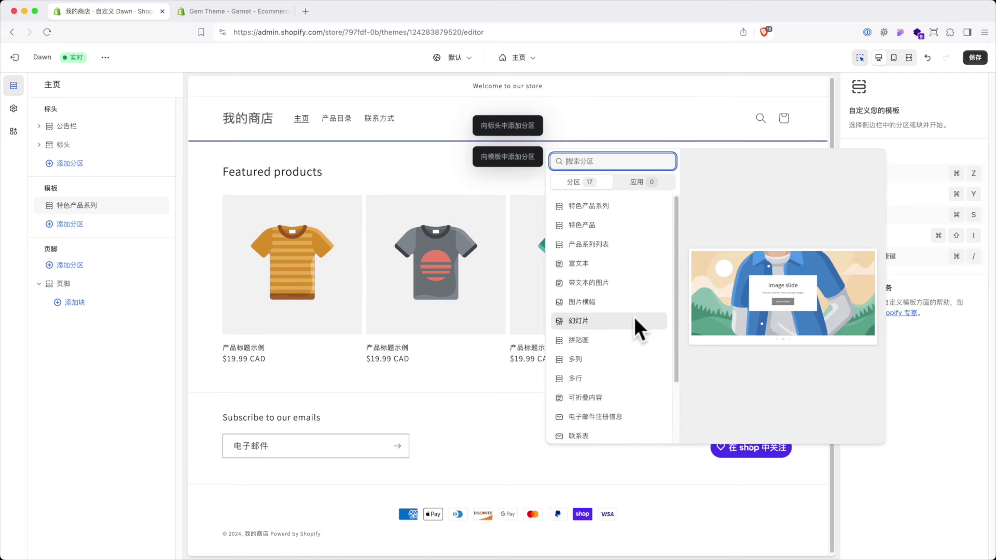
{"action": "left_click", "coordinate": [589, 322]}
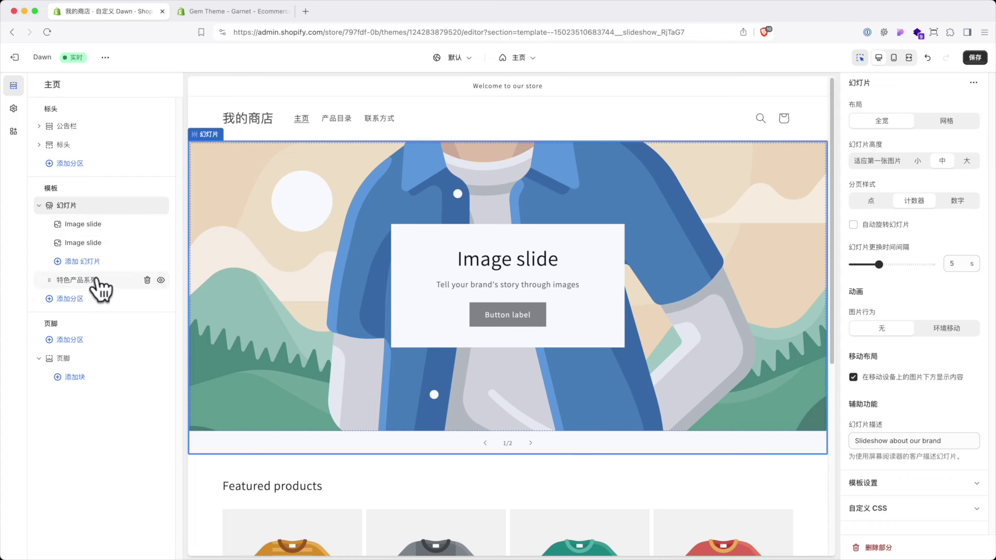
{"action": "left_click", "coordinate": [83, 262]}
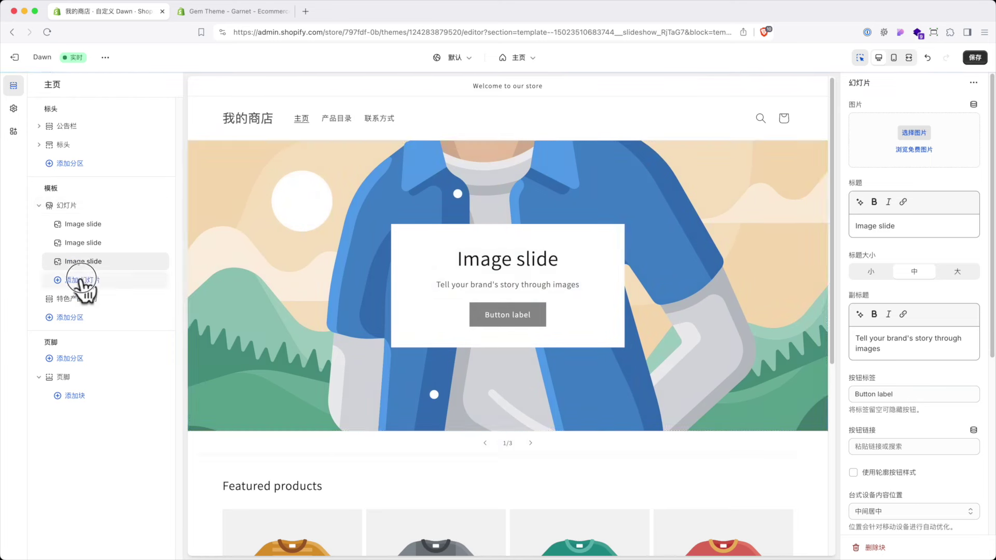
{"action": "left_click", "coordinate": [81, 280]}
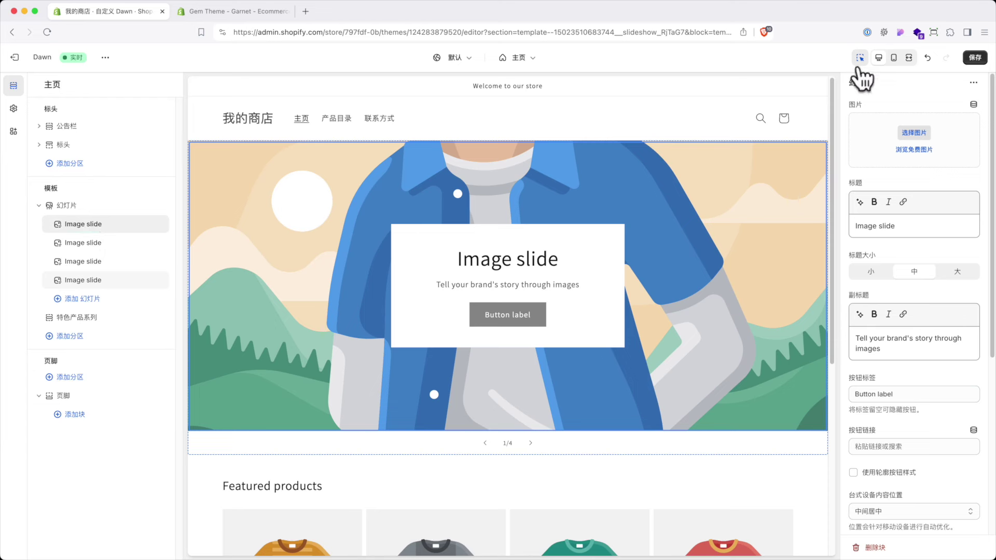
- Set the first slide's image to the uploaded bright-modern-mens-fashion JPG from the store's image library
{"action": "left_click", "coordinate": [914, 134]}
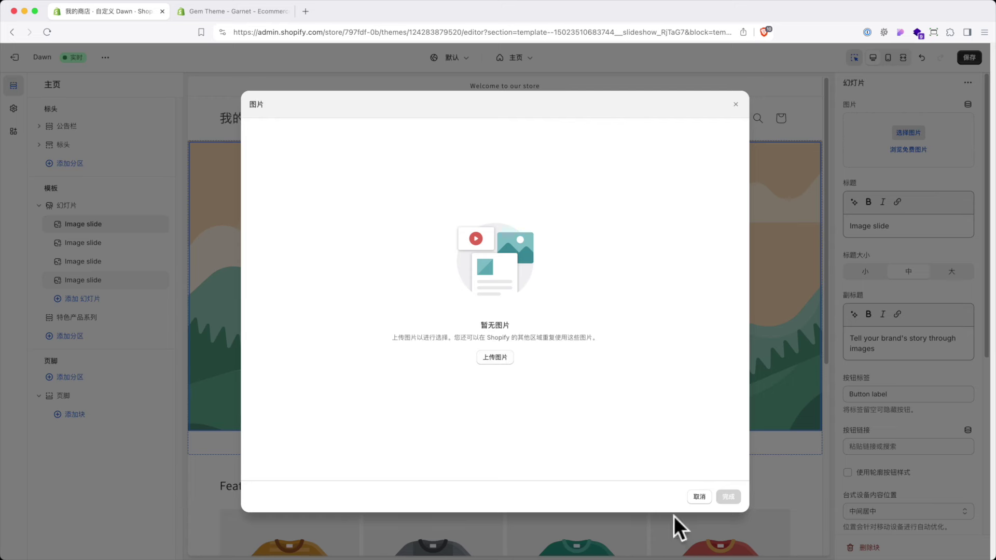
{"action": "left_click", "coordinate": [700, 496]}
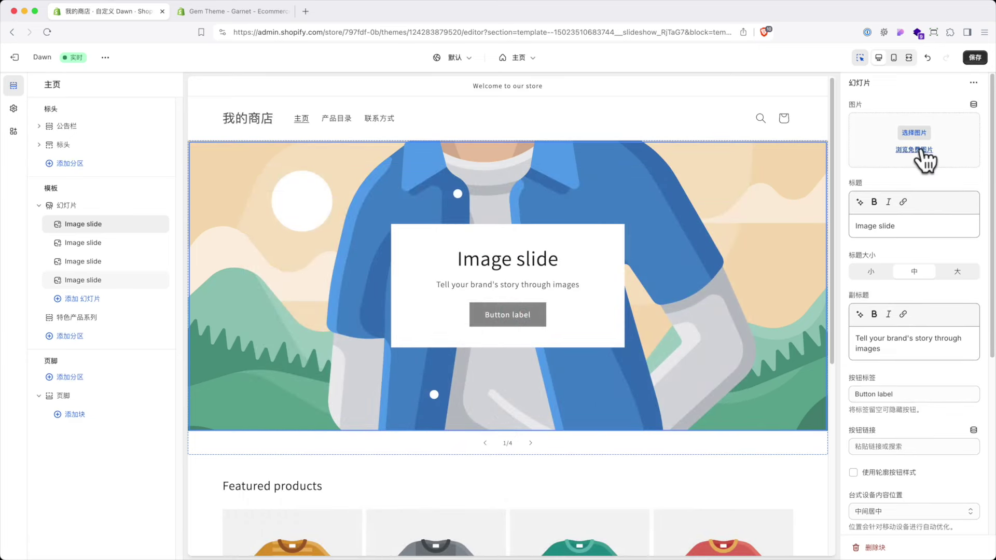
{"action": "left_click", "coordinate": [907, 134]}
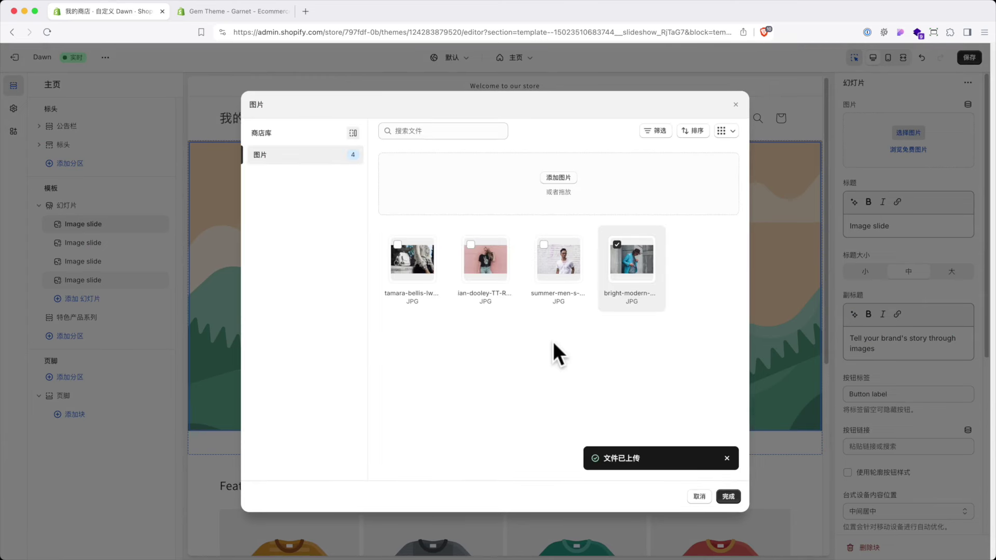
{"action": "left_click", "coordinate": [729, 496]}
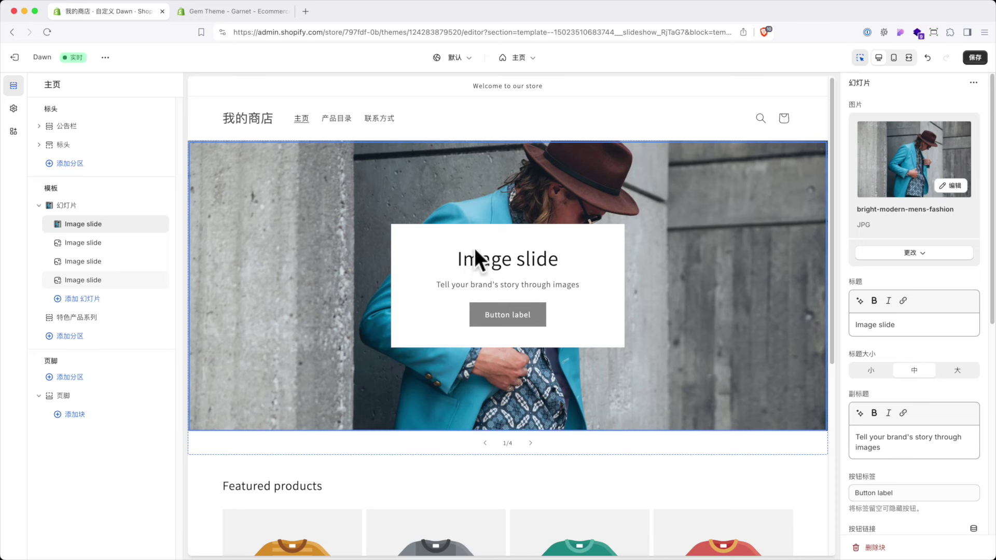
- Turn off the first slide's desktop container and set its desktop content position to bottom right (右下方)
{"action": "mouse_move", "coordinate": [83, 223]}
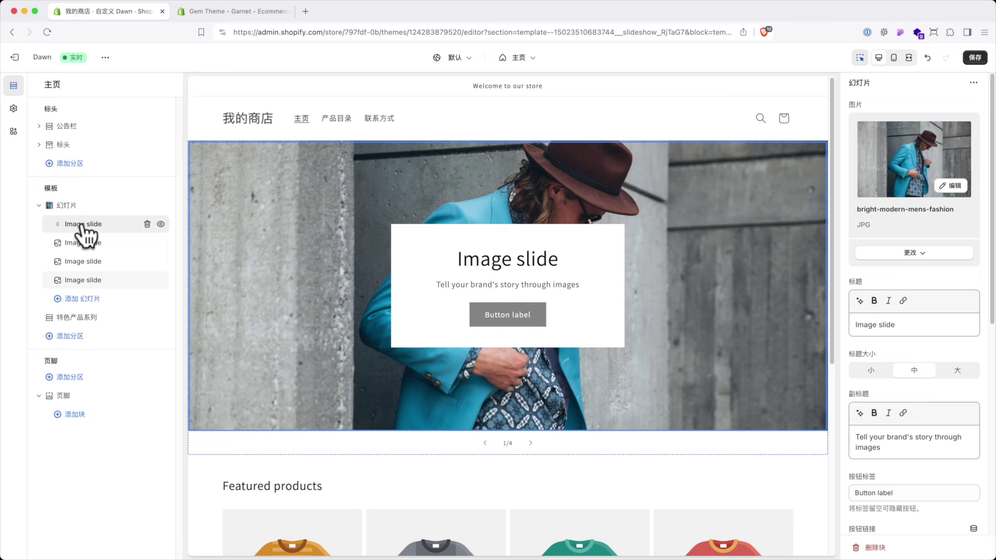
{"action": "scroll", "coordinate": [861, 373], "scroll_direction": "down", "scroll_amount": 5}
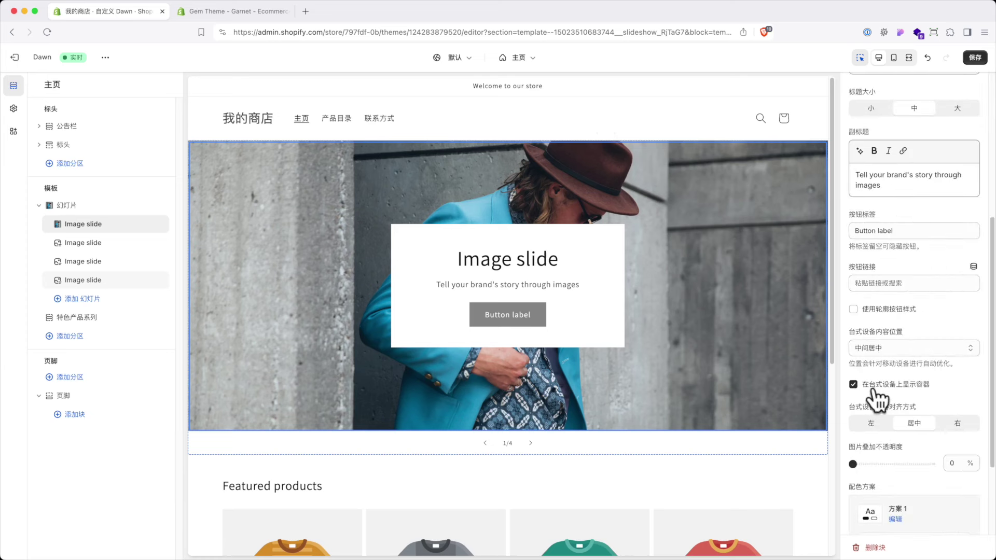
{"action": "left_click", "coordinate": [853, 384]}
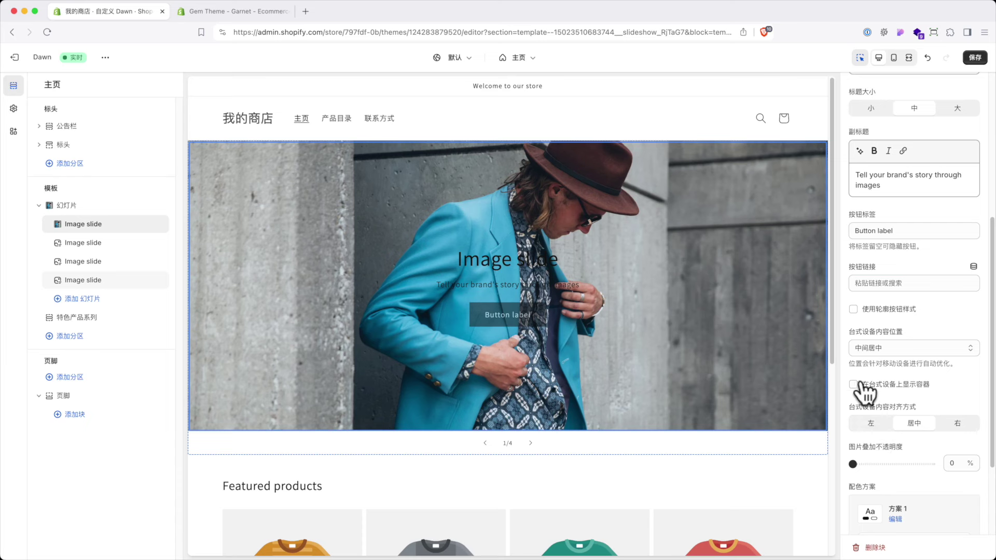
{"action": "left_click", "coordinate": [875, 346]}
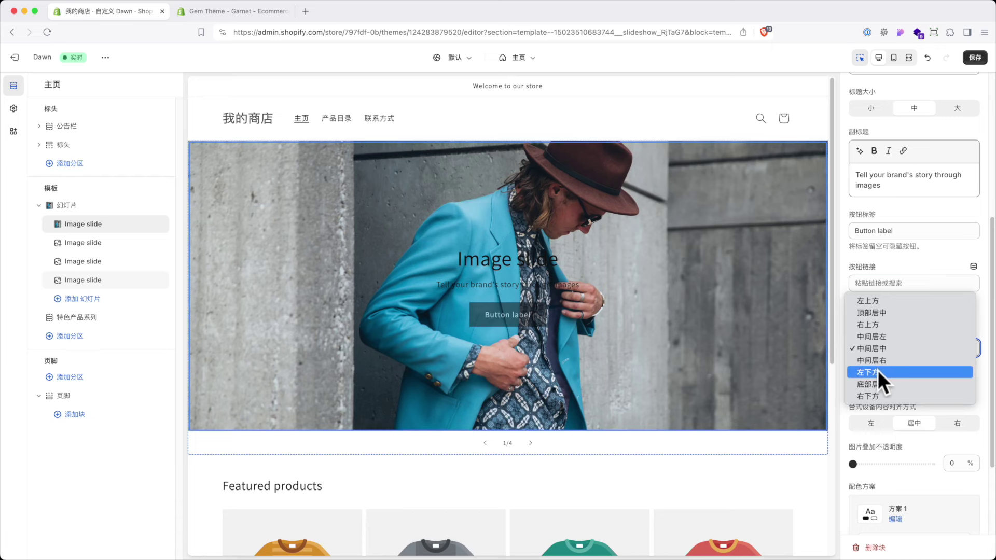
{"action": "left_click", "coordinate": [877, 372]}
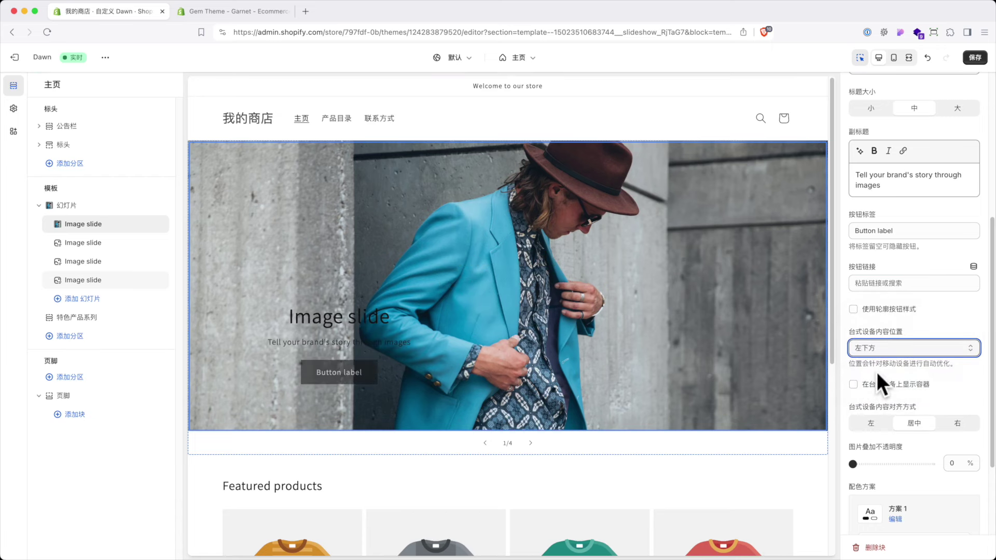
{"action": "left_click", "coordinate": [877, 351]}
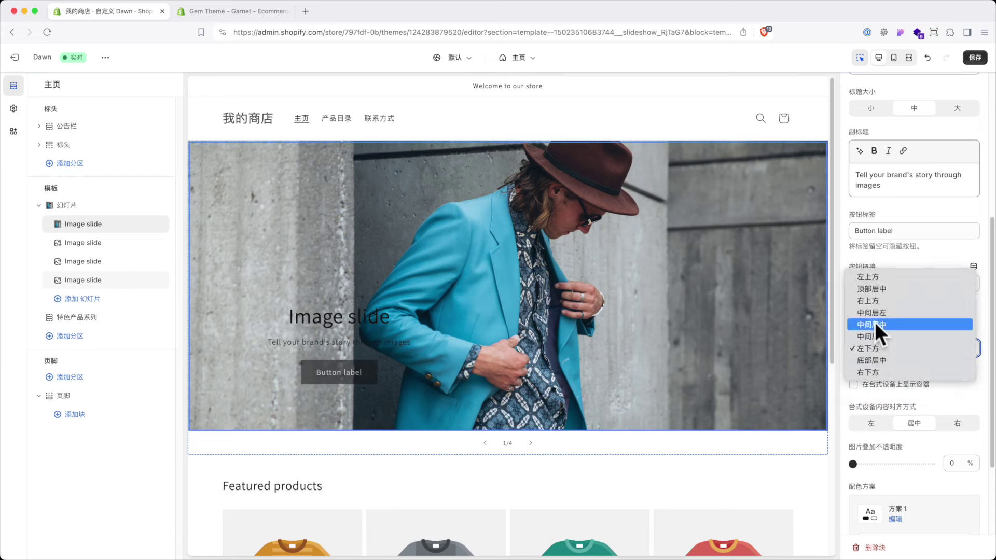
{"action": "left_click", "coordinate": [888, 372]}
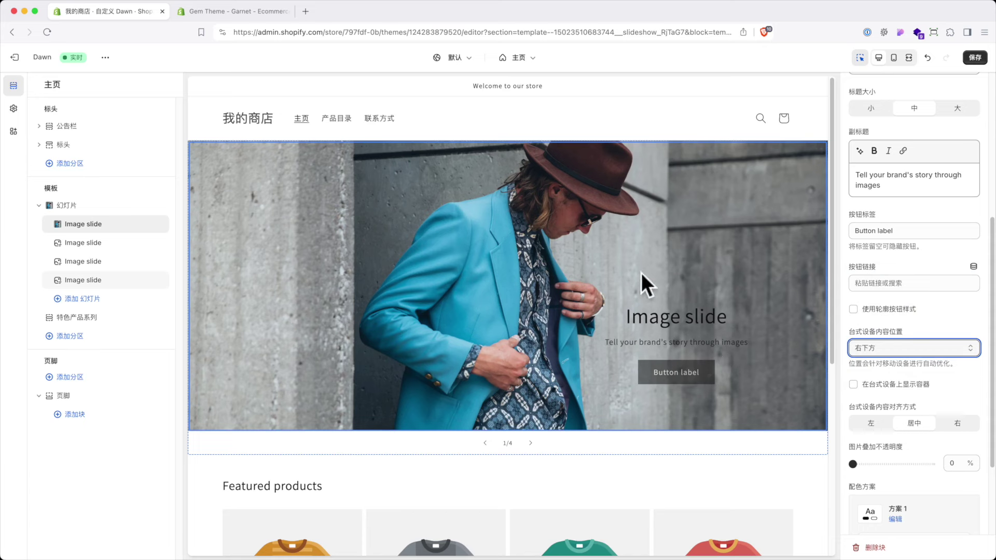
- Change the first slide's color scheme to 方案 3 and save the theme changes
{"action": "scroll", "coordinate": [903, 497], "scroll_direction": "down", "scroll_amount": 3}
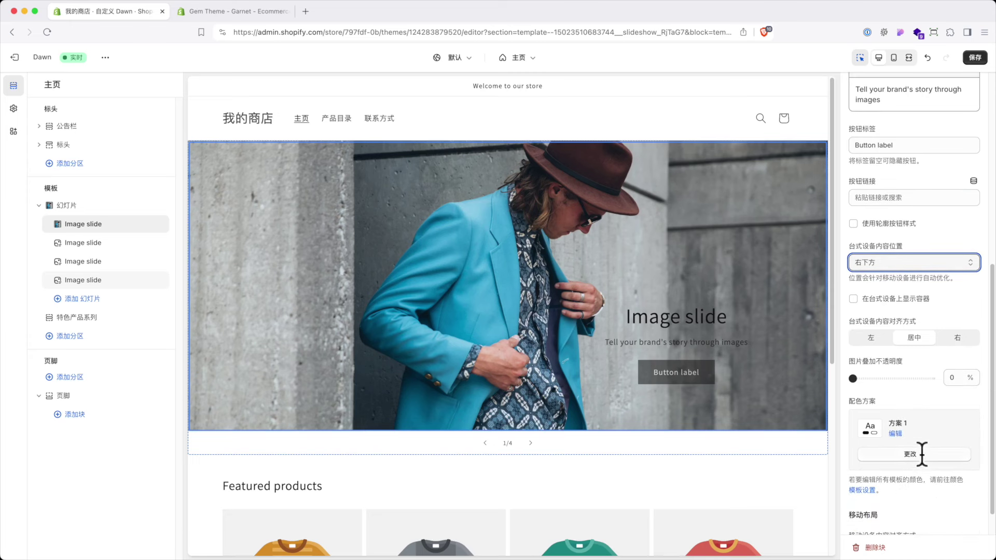
{"action": "left_click", "coordinate": [918, 456]}
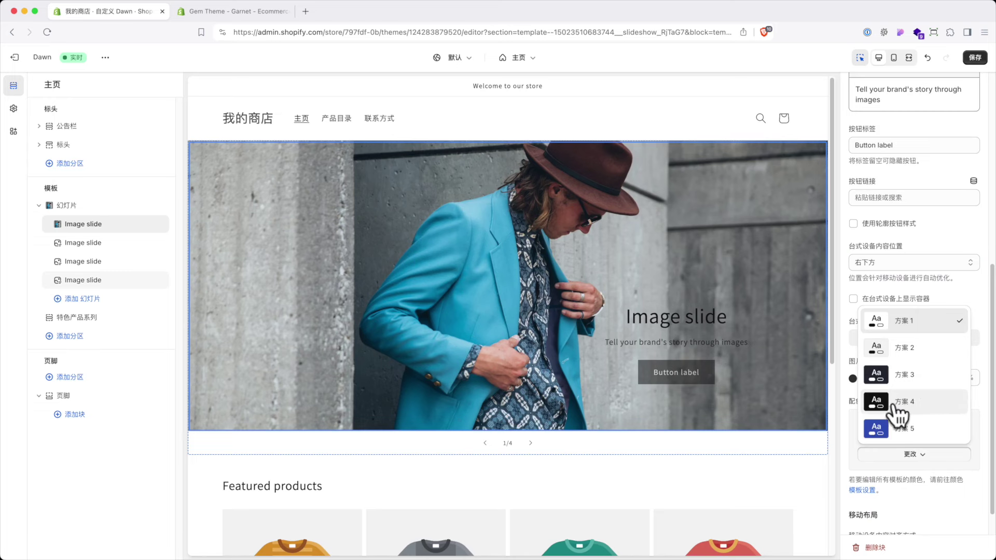
{"action": "left_click", "coordinate": [908, 375]}
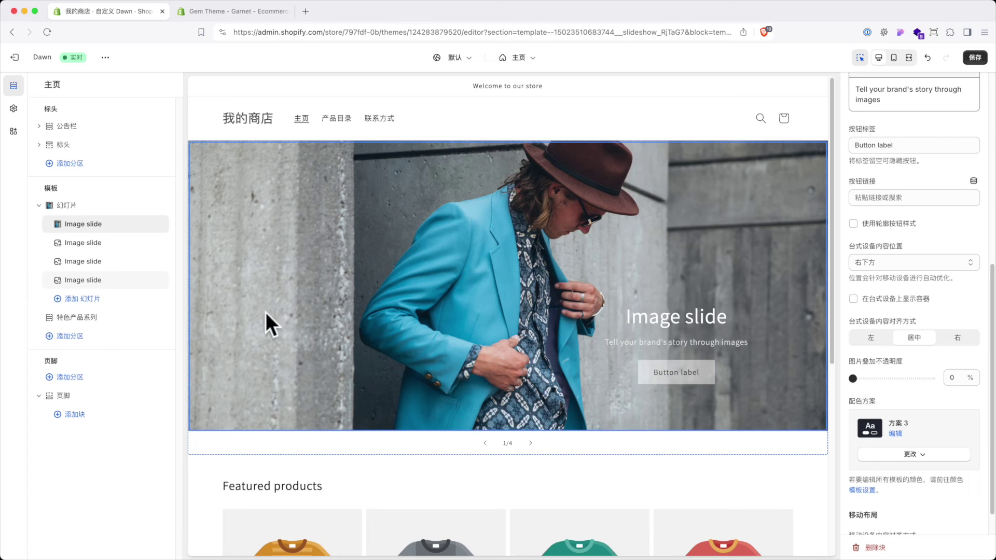
{"action": "mouse_move", "coordinate": [111, 241]}
{"action": "left_mouse_down"}
{"action": "mouse_move", "coordinate": [91, 233]}
{"action": "mouse_move", "coordinate": [100, 234]}
{"action": "left_mouse_up"}
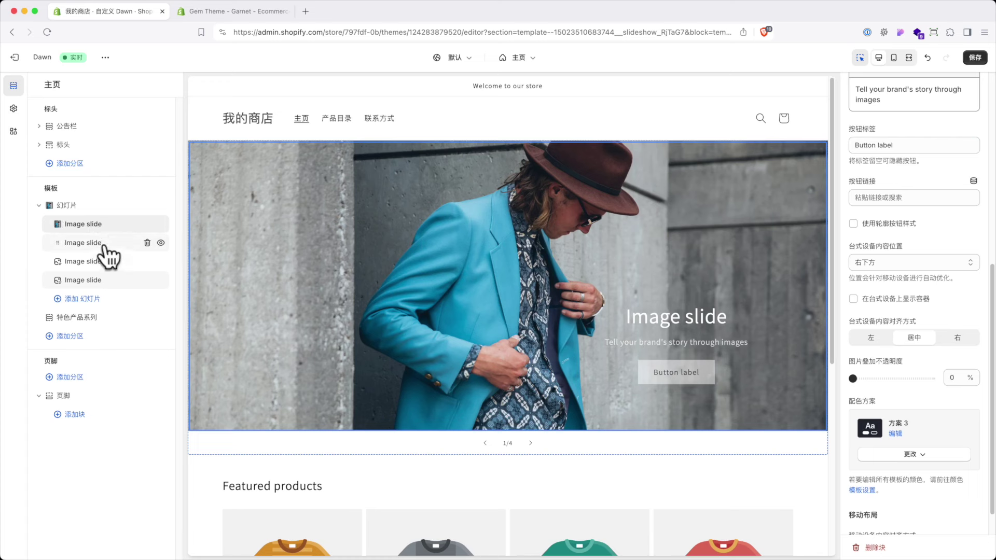
{"action": "mouse_move", "coordinate": [87, 243]}
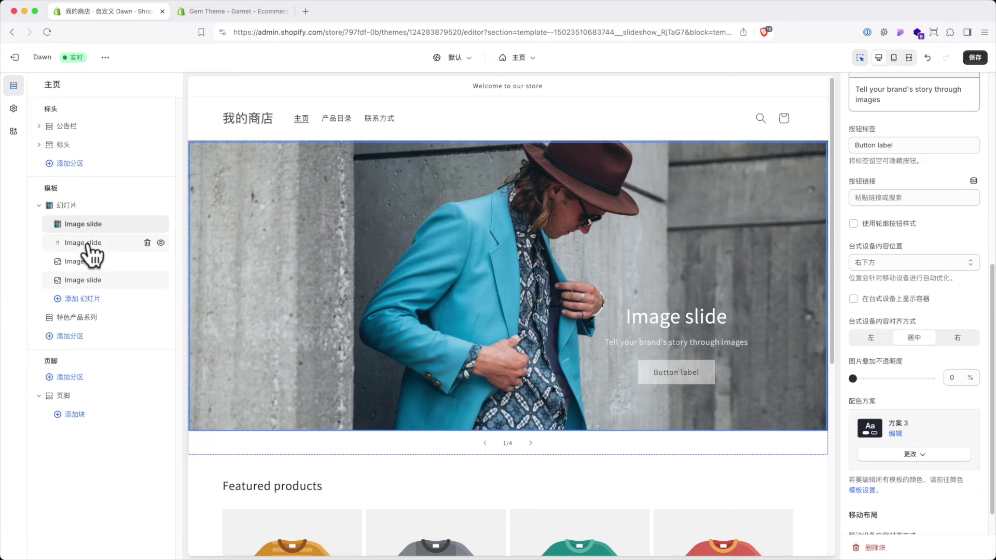
{"action": "left_click", "coordinate": [976, 58]}
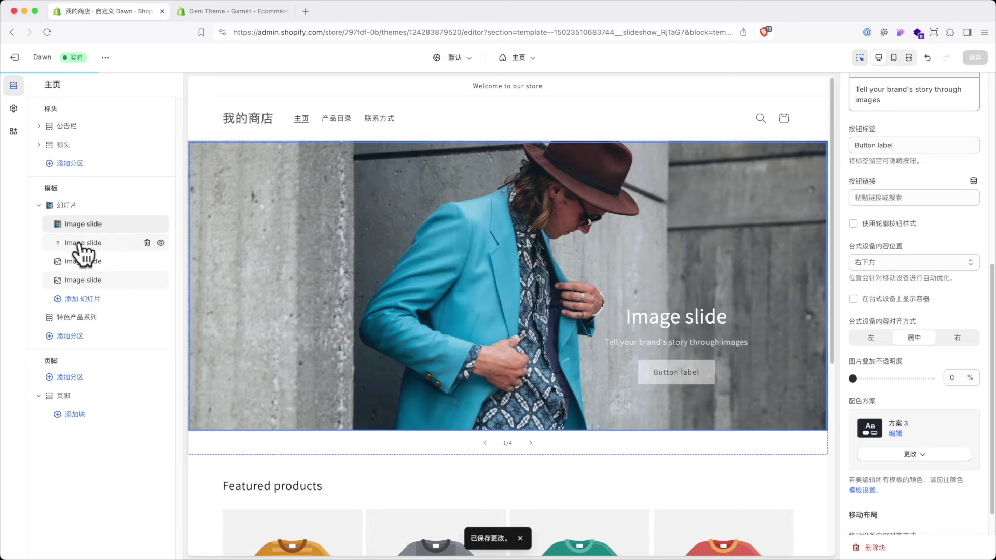
- Set the second slide's image to the uploaded ian-dooley JPG from the store's image library
{"action": "left_click", "coordinate": [80, 244]}
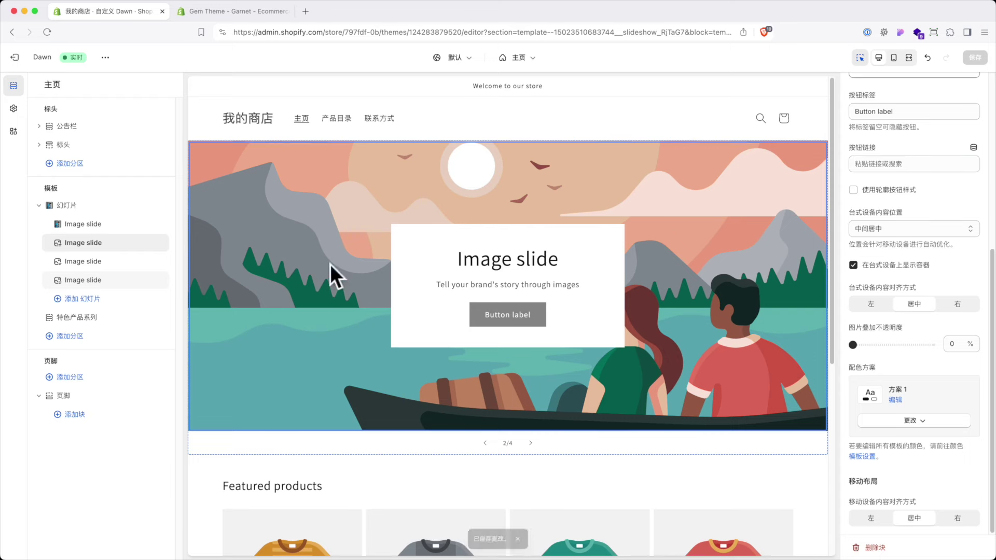
{"action": "scroll", "coordinate": [926, 280], "scroll_direction": "up", "scroll_amount": 8}
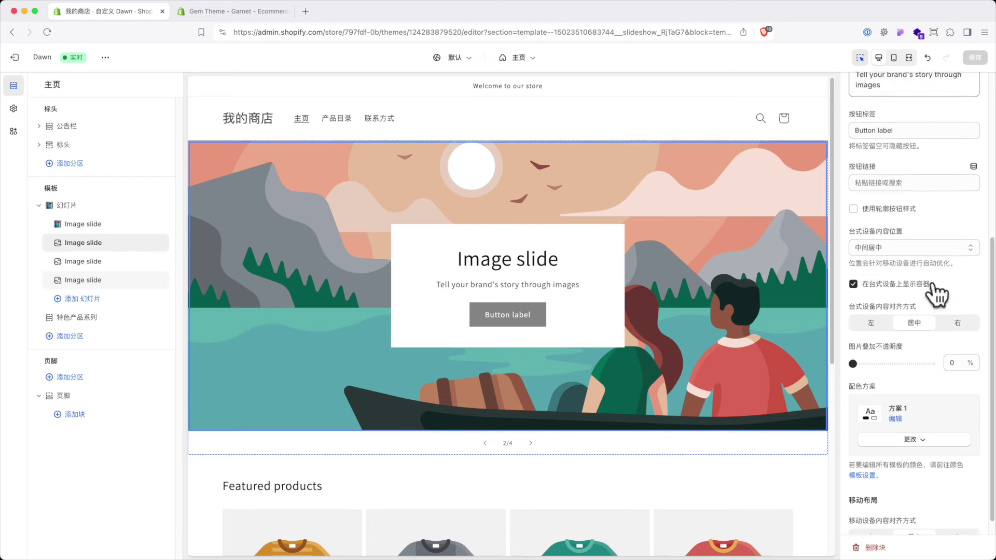
{"action": "left_click", "coordinate": [911, 137]}
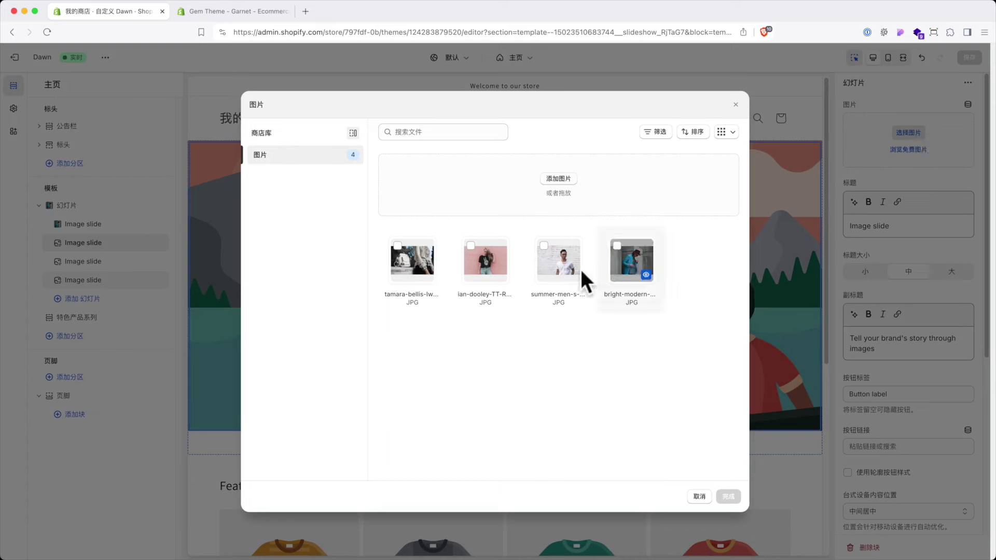
{"action": "left_click", "coordinate": [471, 246]}
{"action": "left_click", "coordinate": [729, 498]}
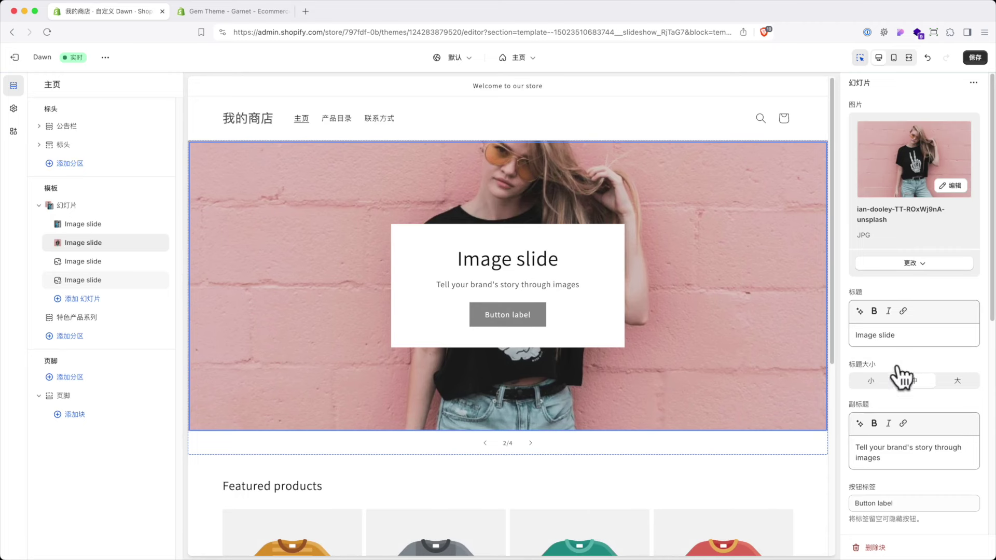
- Turn off the second slide's desktop container and change its color scheme to 方案 3
{"action": "scroll", "coordinate": [903, 376], "scroll_direction": "down", "scroll_amount": 5}
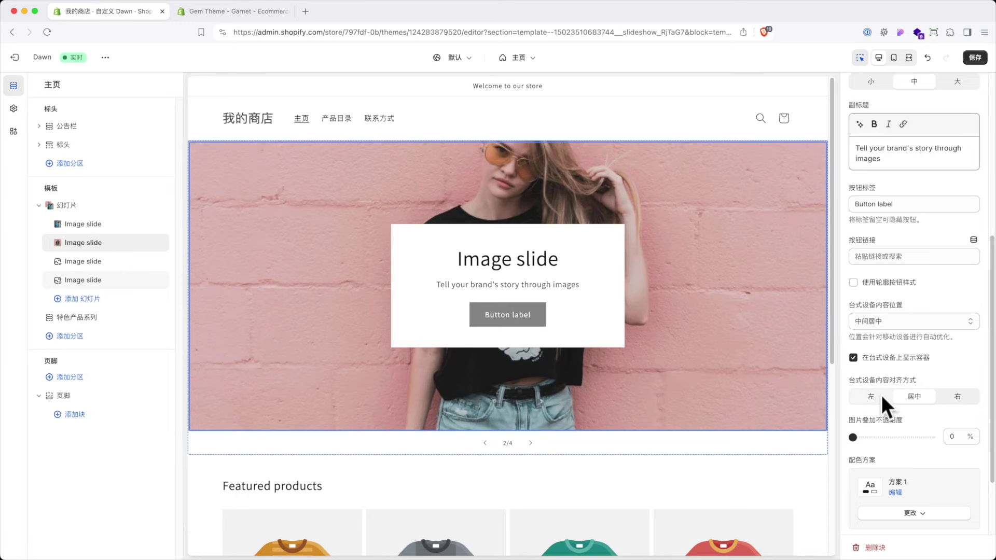
{"action": "left_click", "coordinate": [852, 356]}
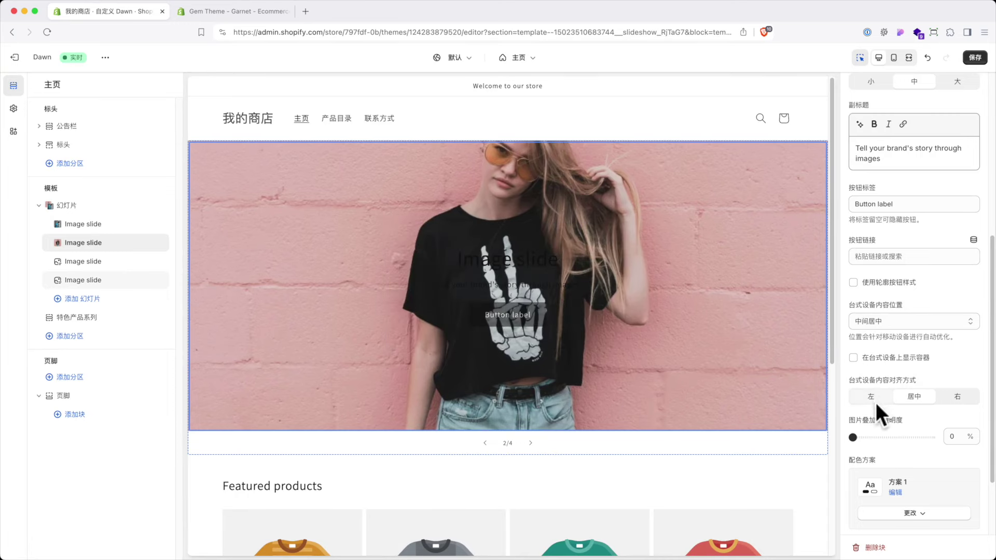
{"action": "scroll", "coordinate": [876, 403], "scroll_direction": "down", "scroll_amount": 2}
{"action": "scroll", "coordinate": [875, 405], "scroll_direction": "down", "scroll_amount": 1}
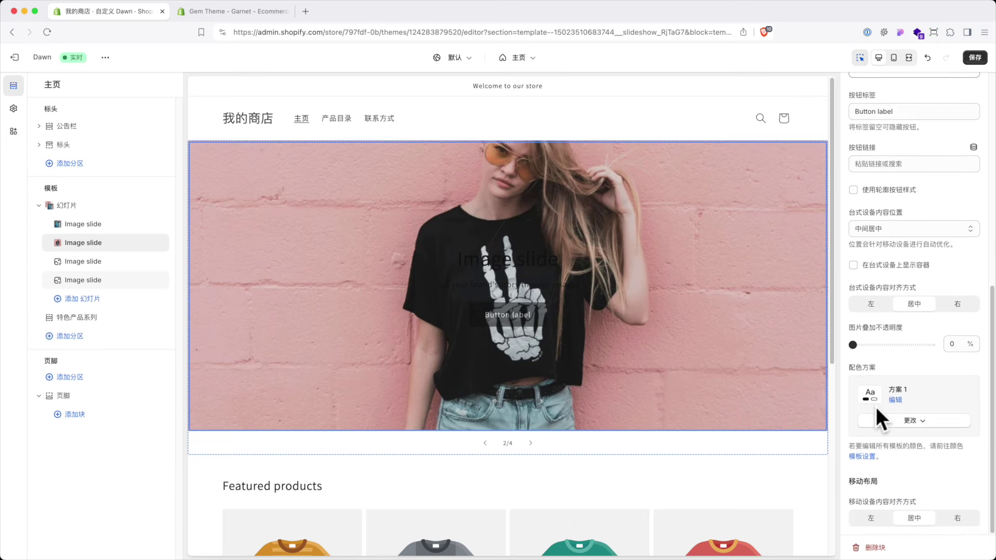
{"action": "left_click", "coordinate": [910, 424]}
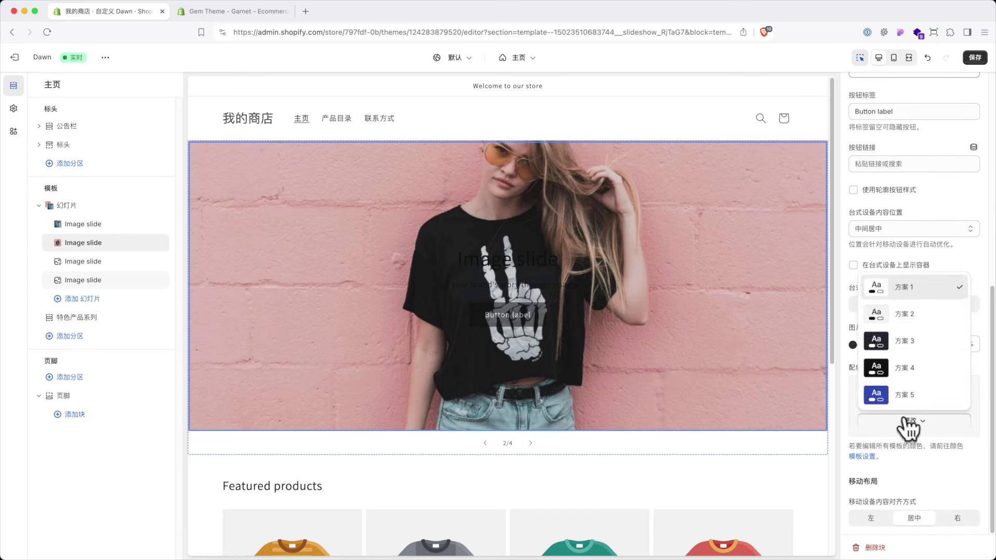
{"action": "left_click", "coordinate": [905, 346]}
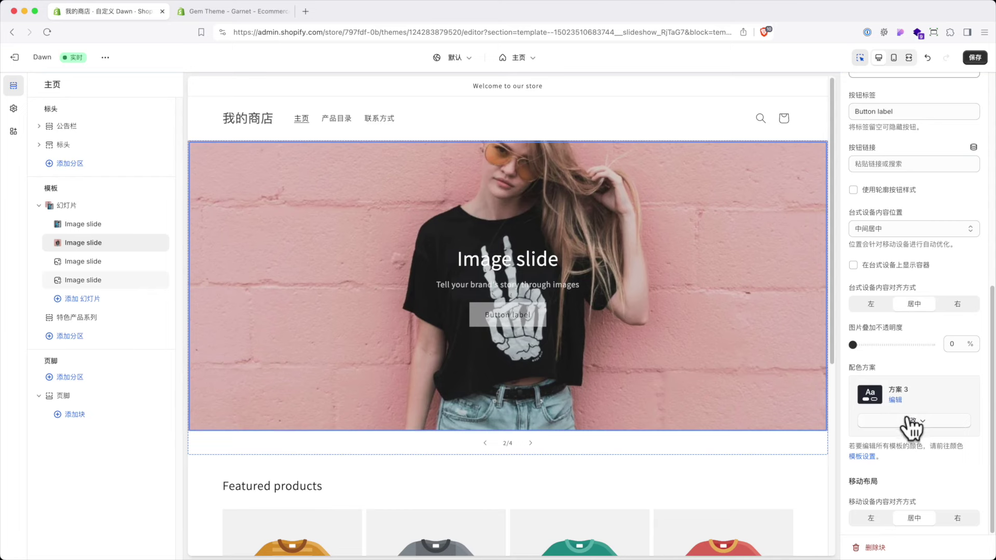
- Set the second slide's desktop content position to bottom left (左下方)
{"action": "left_click", "coordinate": [895, 229]}
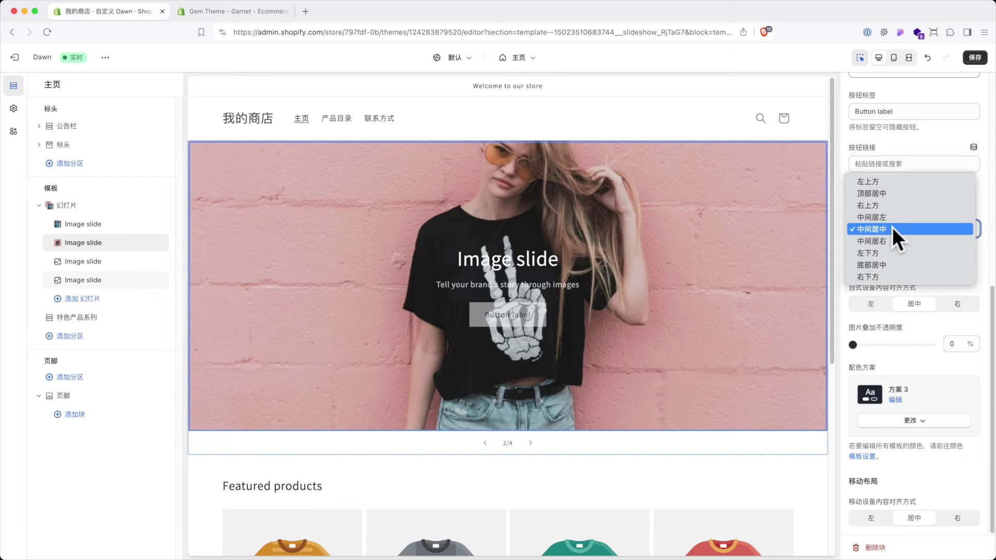
{"action": "left_click", "coordinate": [876, 254]}
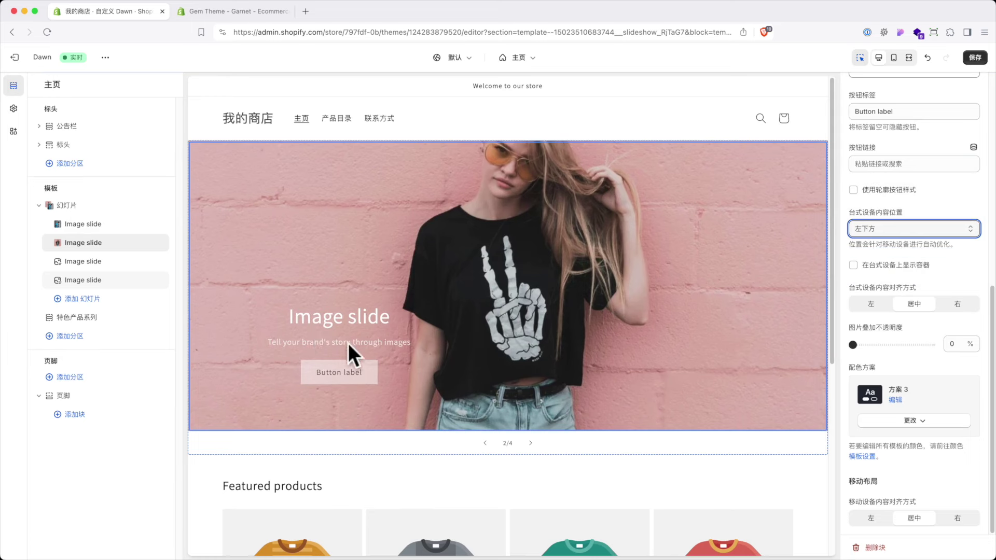
{"action": "left_click_drag", "start_coordinate": [344, 375], "coordinate": [351, 374]}
- Link the second slide's button to all products (所有产品) and set its label to "Shop now"
{"action": "scroll", "coordinate": [851, 322], "scroll_direction": "up", "scroll_amount": 3}
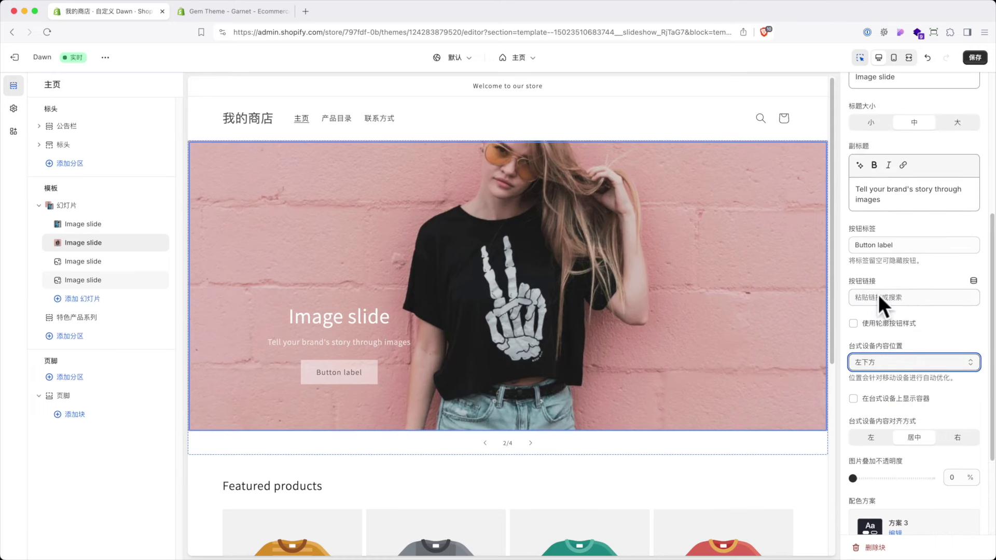
{"action": "left_click", "coordinate": [879, 295]}
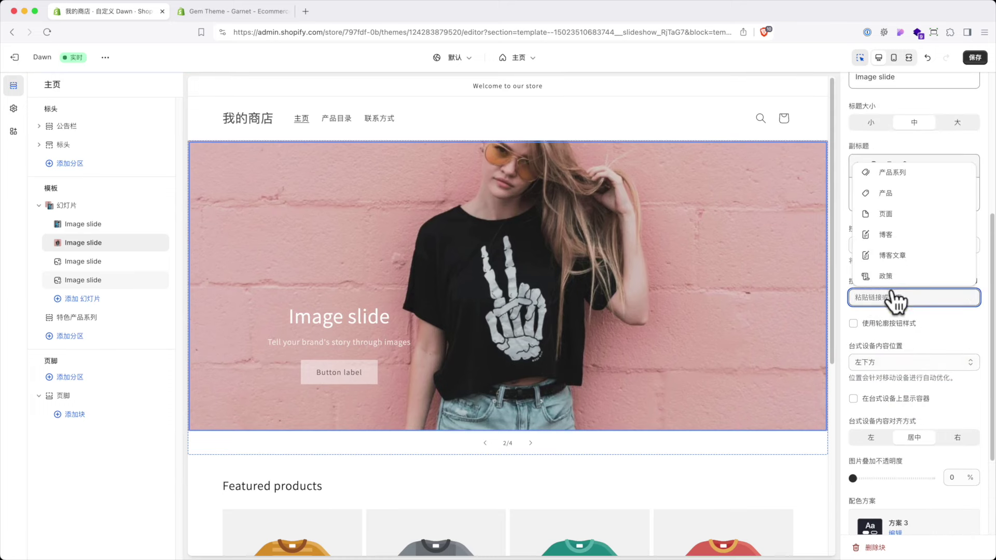
{"action": "left_click", "coordinate": [896, 193]}
{"action": "left_click", "coordinate": [897, 275]}
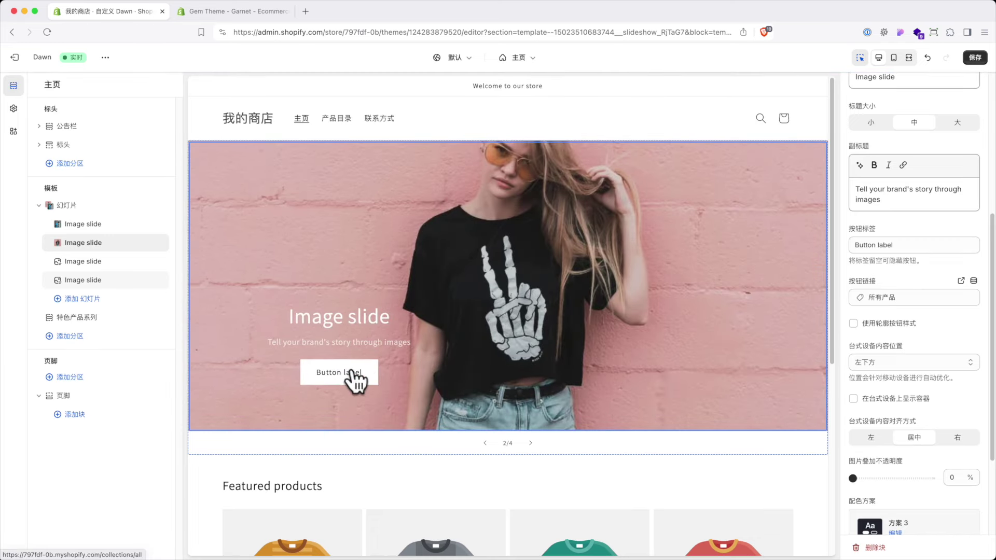
{"action": "triple_click", "coordinate": [852, 245]}
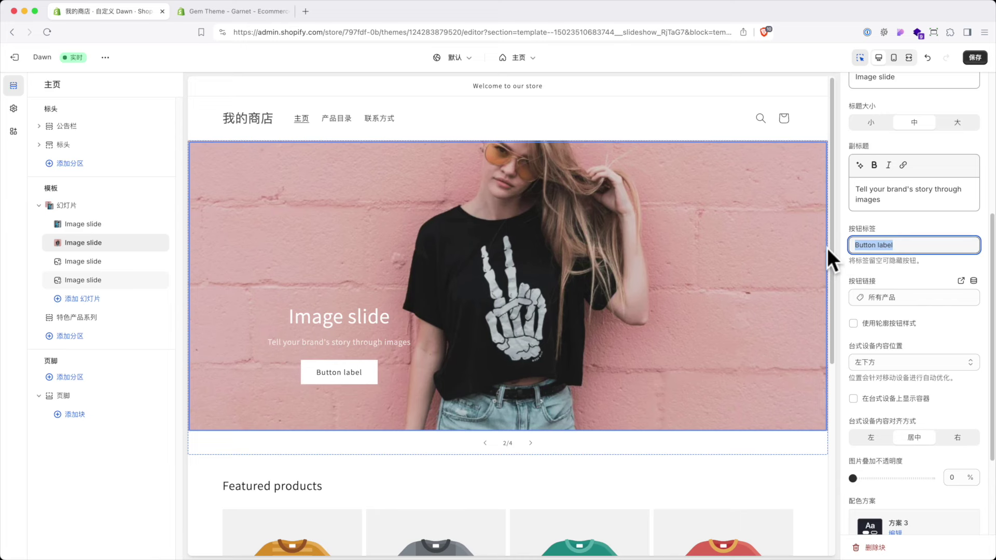
{"action": "type", "text": "Shop now"}
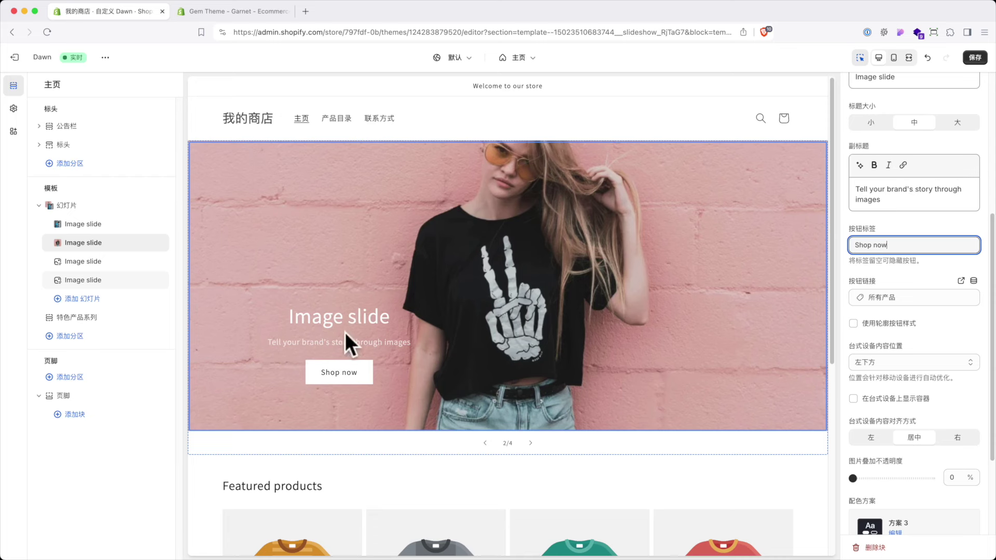
- Change the second slide's heading to "Shop top fashion right now!" and set the heading size to small (小)
{"action": "scroll", "coordinate": [909, 258], "scroll_direction": "up", "scroll_amount": 3}
{"action": "left_click", "coordinate": [913, 239]}
{"action": "type", "text": "Shop top fashion right now!"}
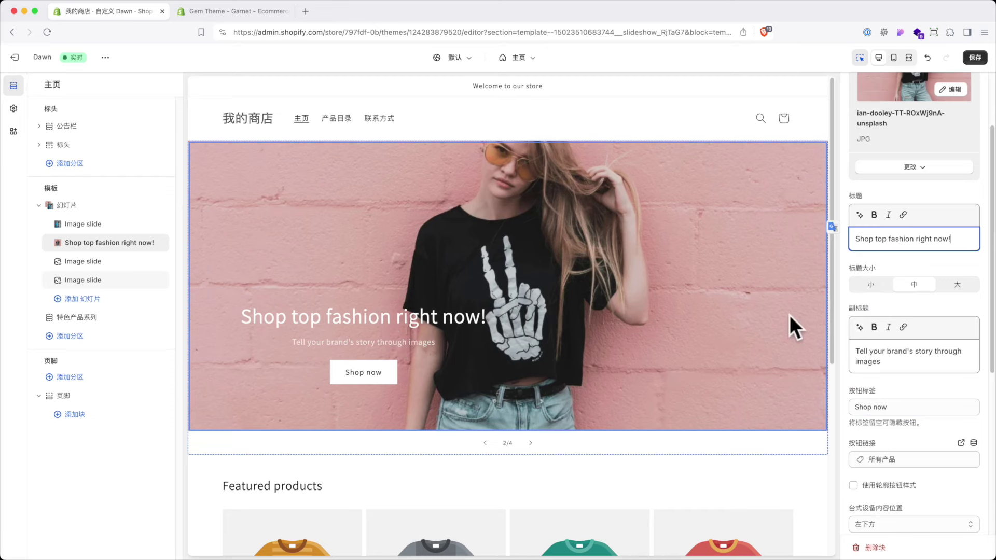
{"action": "left_click", "coordinate": [871, 285]}
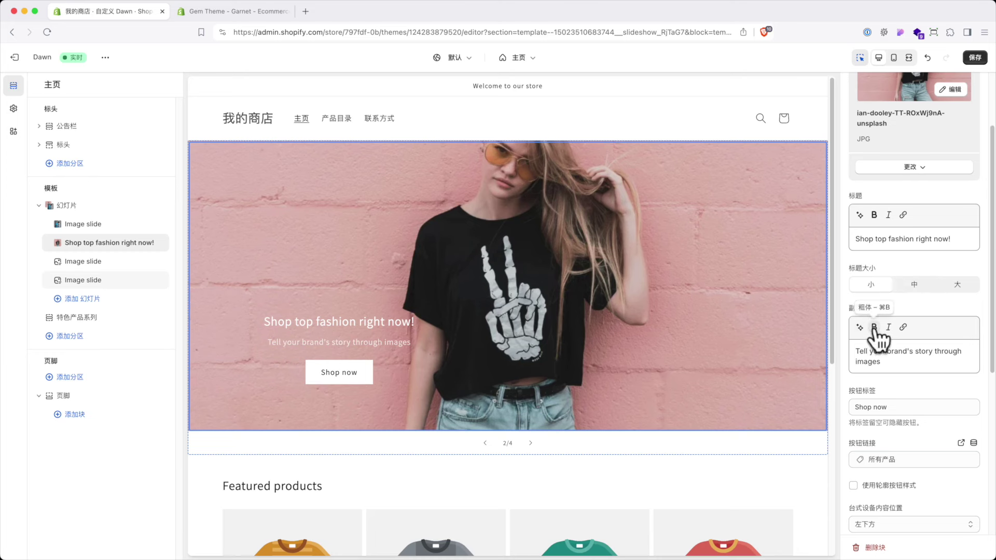
{"action": "left_click_drag", "start_coordinate": [880, 361], "coordinate": [851, 340]}
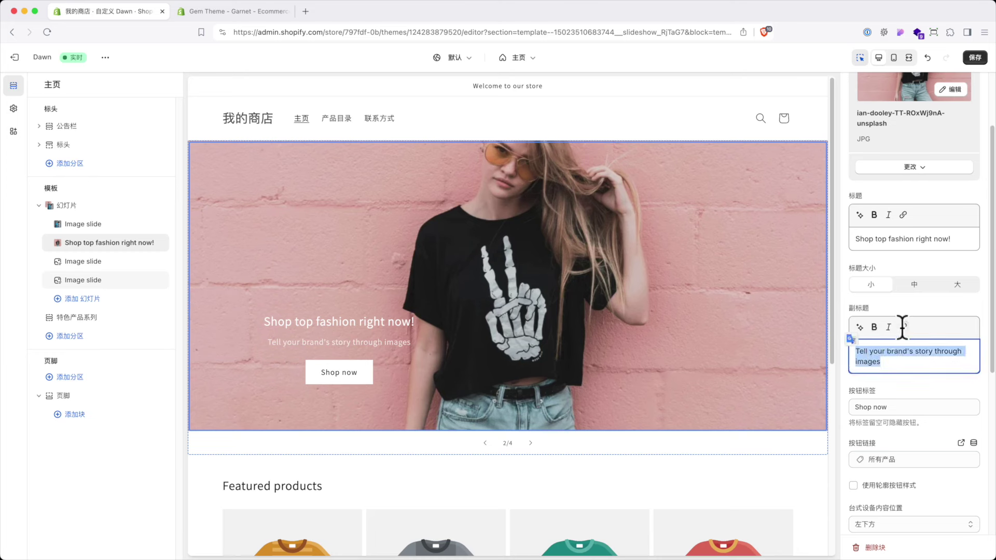
{"action": "left_click", "coordinate": [901, 365]}
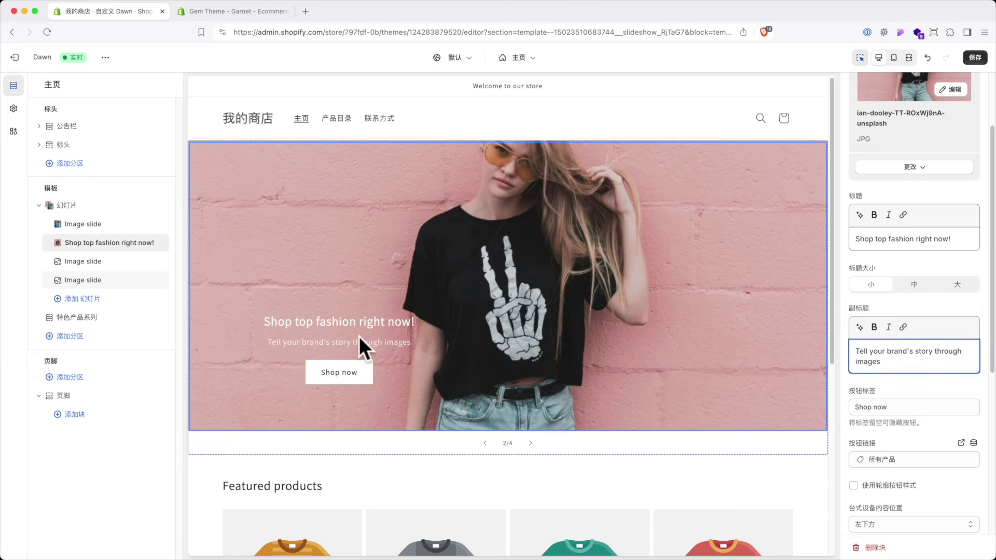
{"action": "left_click", "coordinate": [859, 327]}
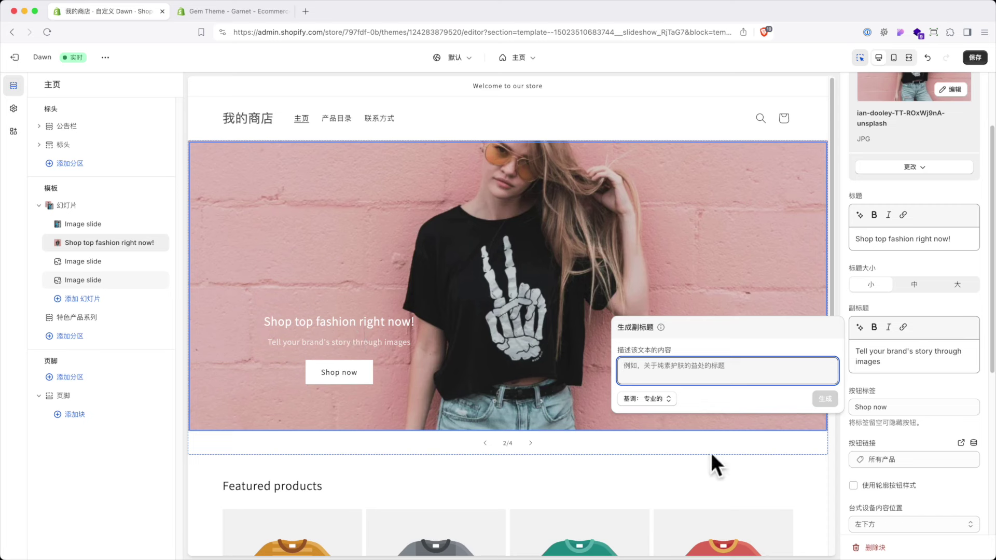
{"action": "left_click", "coordinate": [778, 292]}
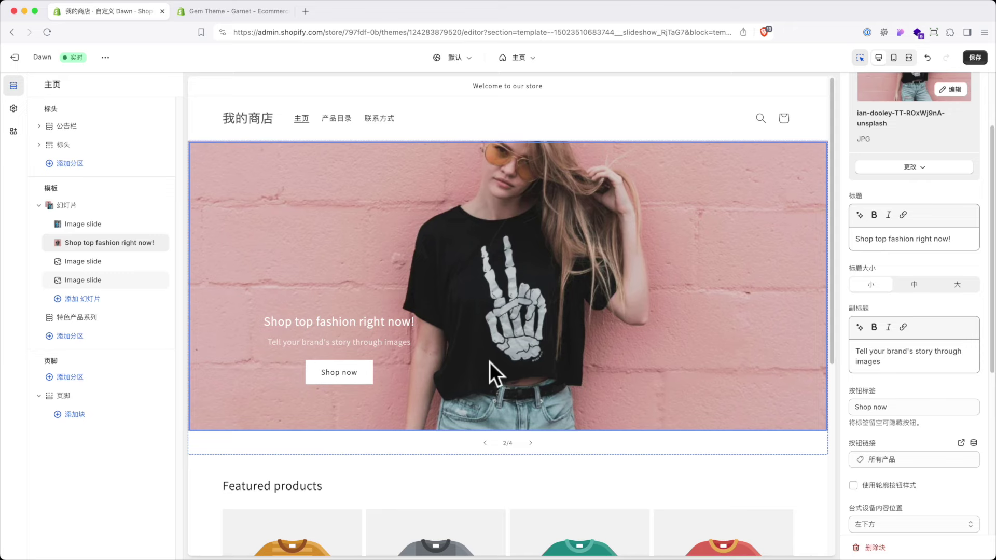
- Give the third slide the uploaded summer-men-s JPG and set its desktop content position to bottom left (左下方)
{"action": "left_click", "coordinate": [96, 280]}
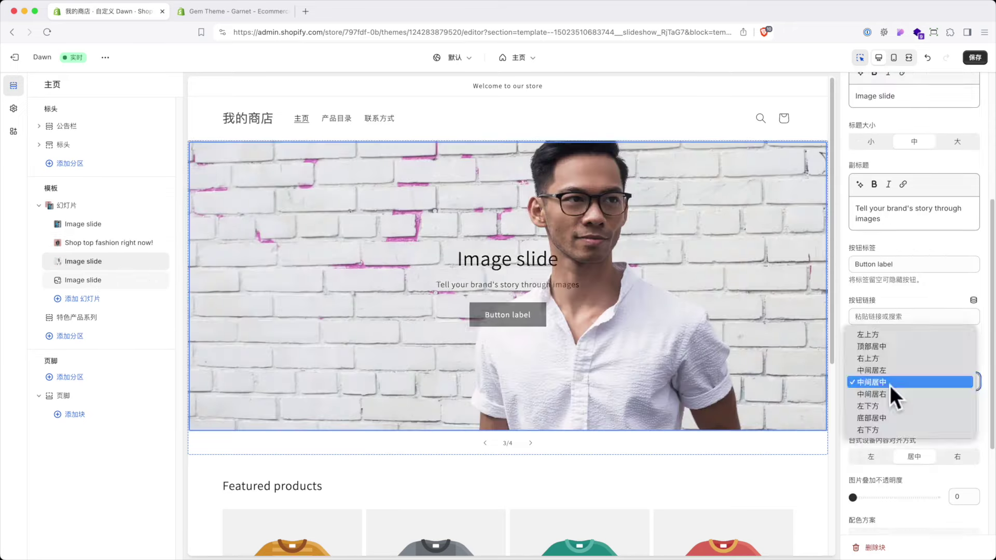
{"action": "left_click", "coordinate": [889, 385]}
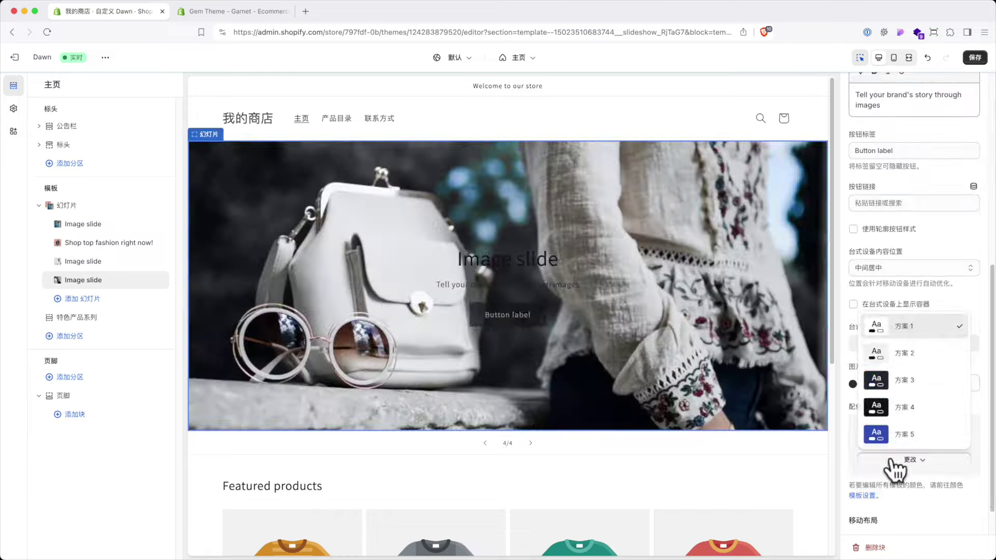
- Change the fourth slide's color scheme to 方案 2 and link its button to all products (所有产品)
{"action": "left_click", "coordinate": [904, 352]}
{"action": "left_click", "coordinate": [915, 268]}
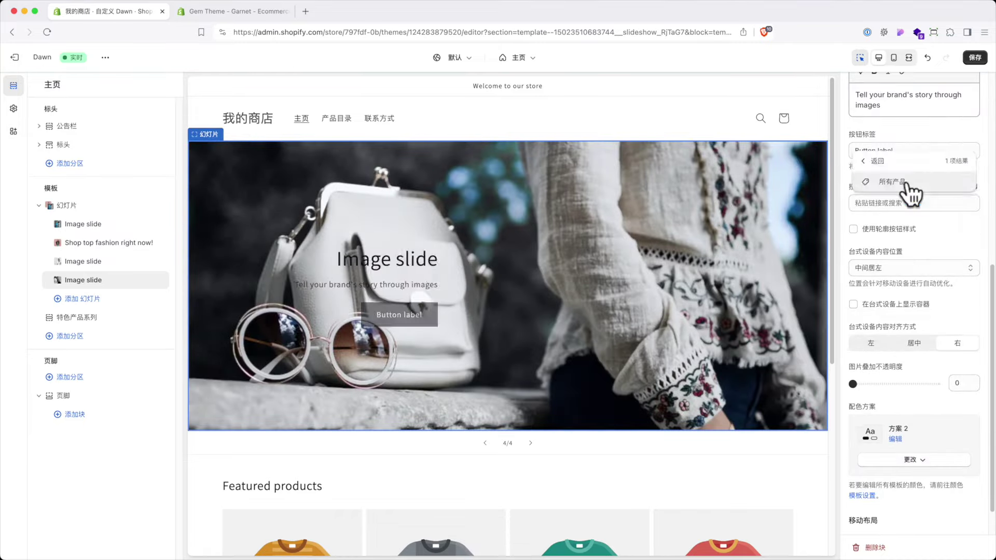
{"action": "left_click", "coordinate": [913, 191]}
- Show the fourth slide's desktop container and place its content at the bottom right (右下方) with centered alignment
{"action": "left_click", "coordinate": [901, 304]}
{"action": "left_click", "coordinate": [905, 268]}
{"action": "left_click", "coordinate": [911, 363]}
{"action": "scroll", "coordinate": [908, 385], "scroll_direction": "down", "scroll_amount": 1}
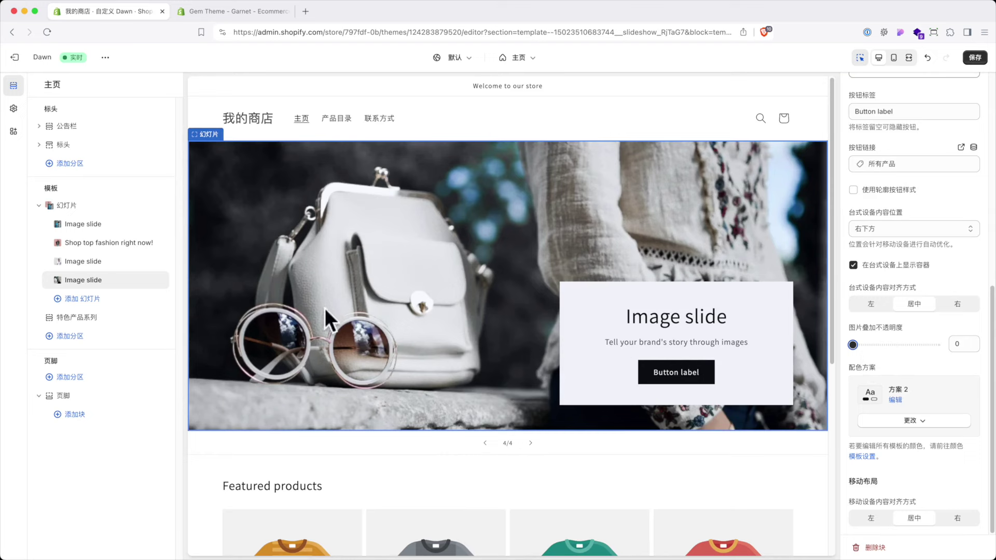
- Page through all four slides in the preview to check their images, text placement and buttons
{"action": "left_click", "coordinate": [530, 443]}
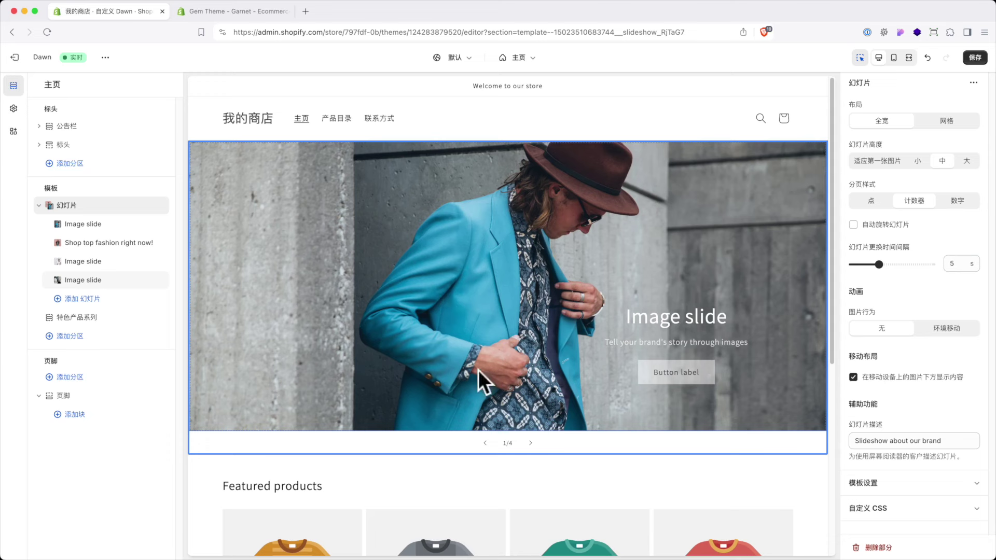
{"action": "left_click", "coordinate": [530, 444]}
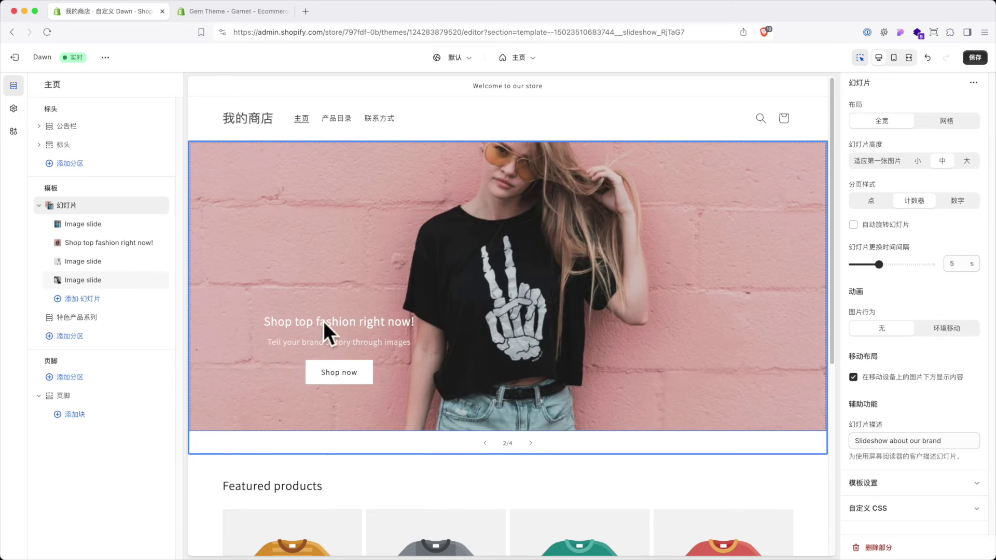
{"action": "left_click", "coordinate": [530, 444]}
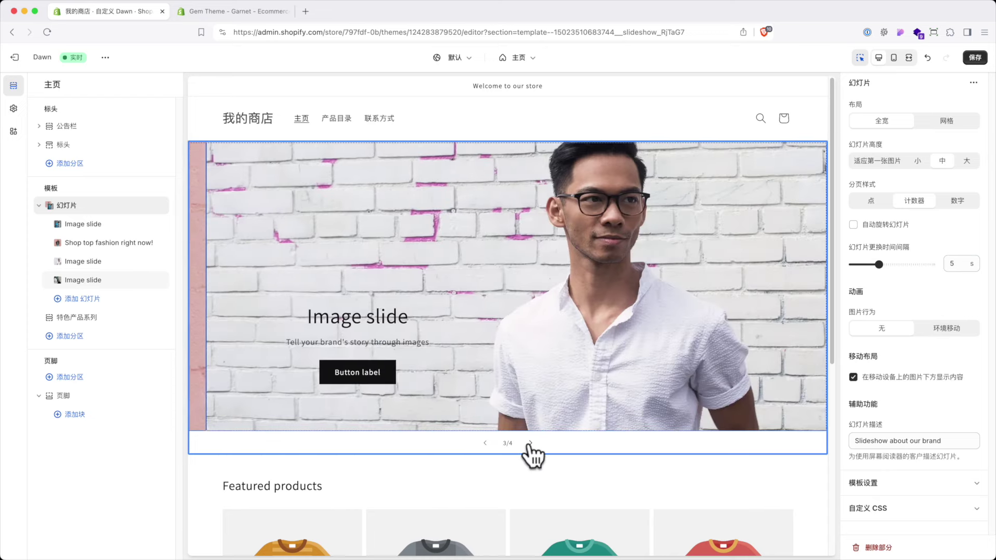
{"action": "left_click", "coordinate": [530, 444]}
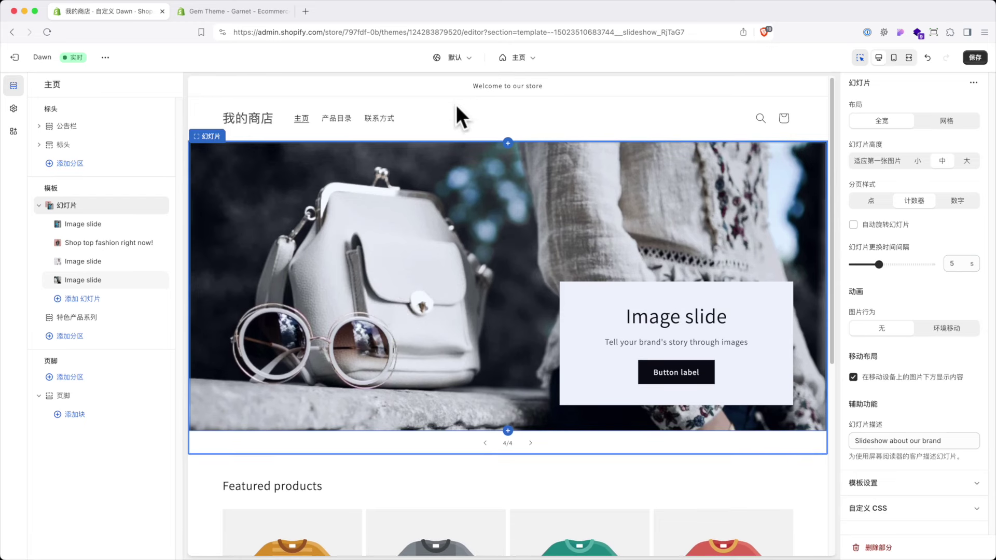
- Change the announcement text to "Use Free20 for freeshipping" and open the announcement bar's (公告栏) section settings
{"action": "left_click", "coordinate": [68, 129]}
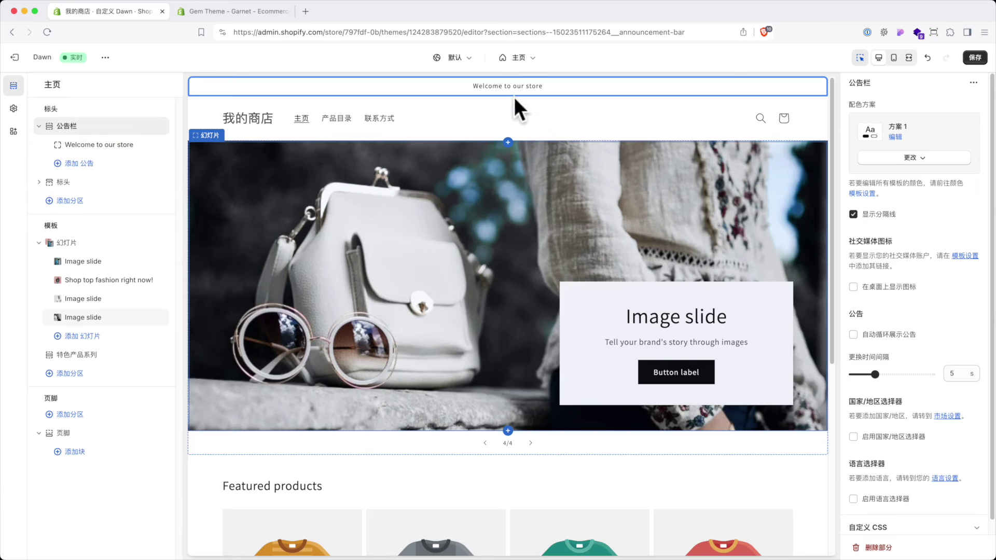
{"action": "left_click", "coordinate": [91, 145]}
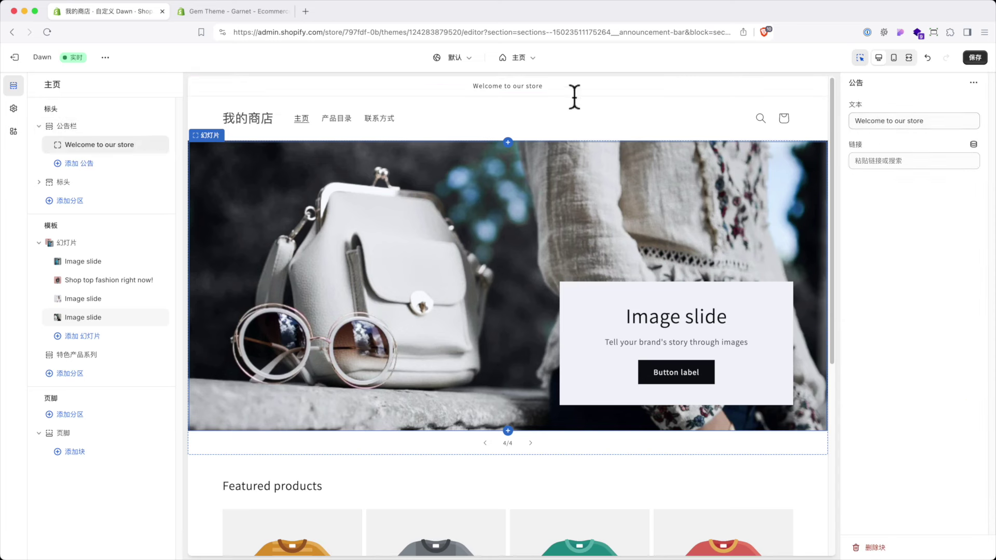
{"action": "left_click_drag", "start_coordinate": [941, 121], "coordinate": [825, 119]}
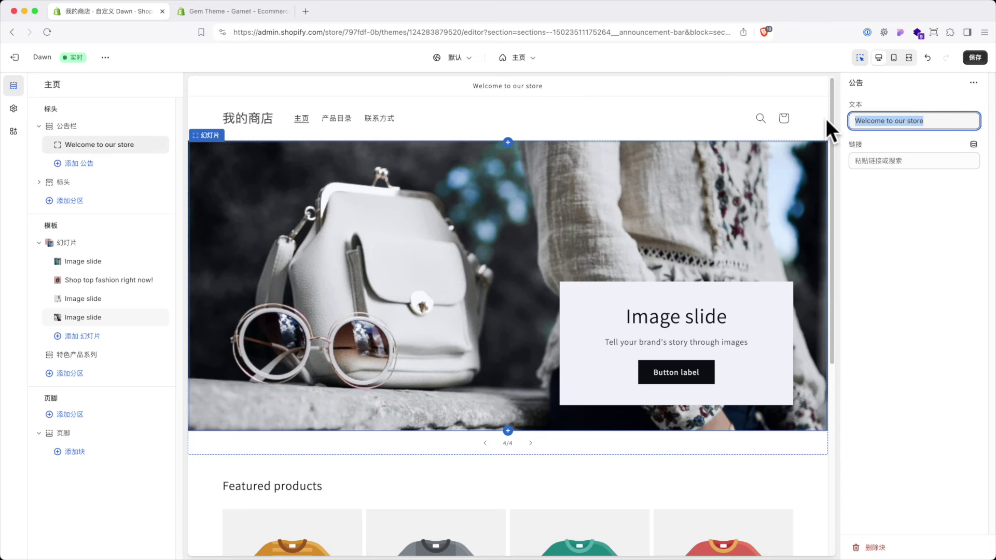
{"action": "type", "text": "Use Free20 for freeshipping"}
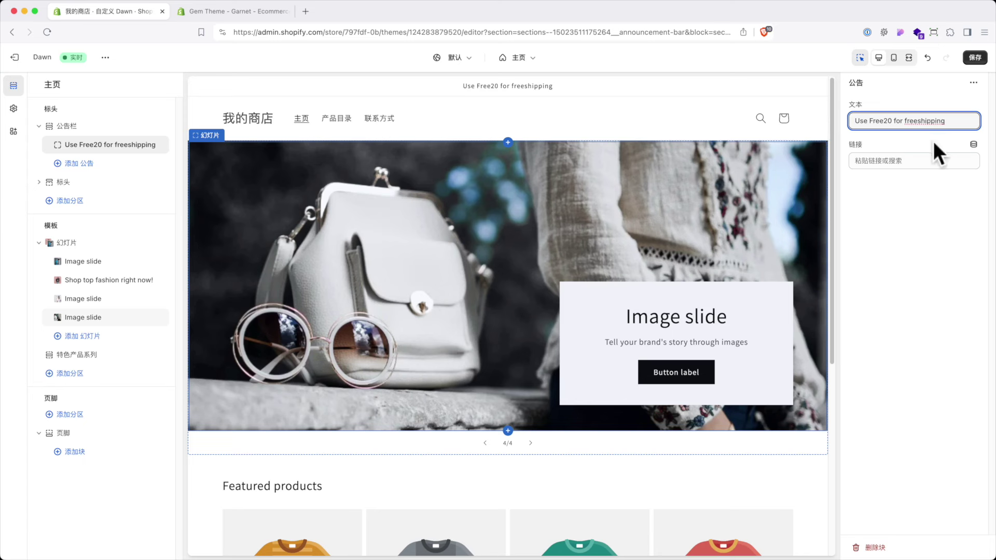
{"action": "left_click", "coordinate": [87, 129]}
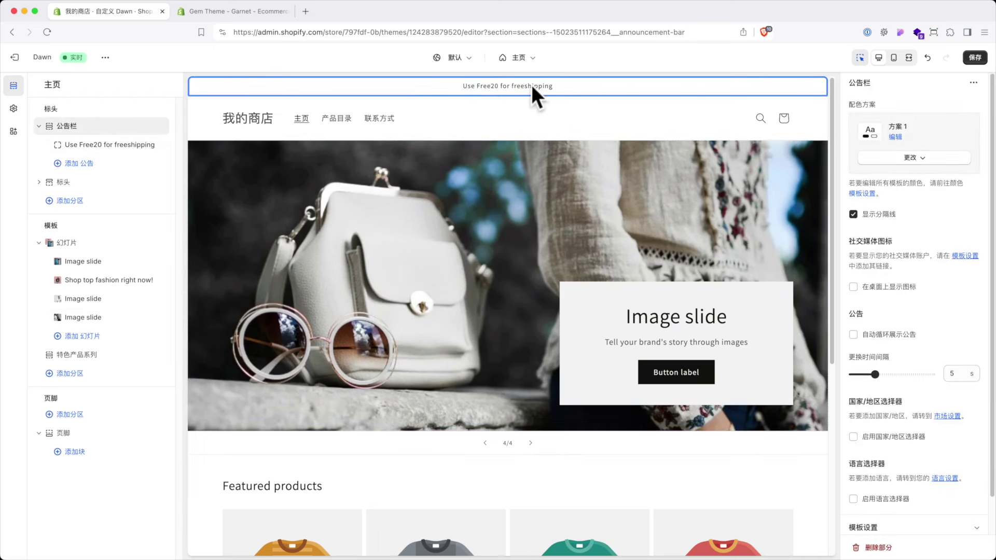
- Try adding a second announcement to the announcement bar (公告栏), page through the announcements in the preview, and delete the added one
{"action": "left_click", "coordinate": [79, 163]}
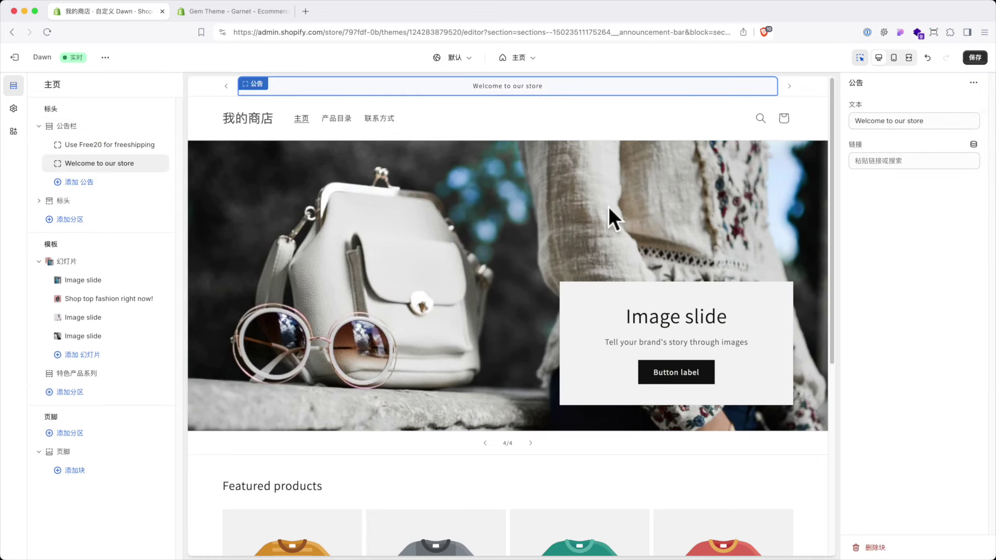
{"action": "left_click", "coordinate": [789, 87]}
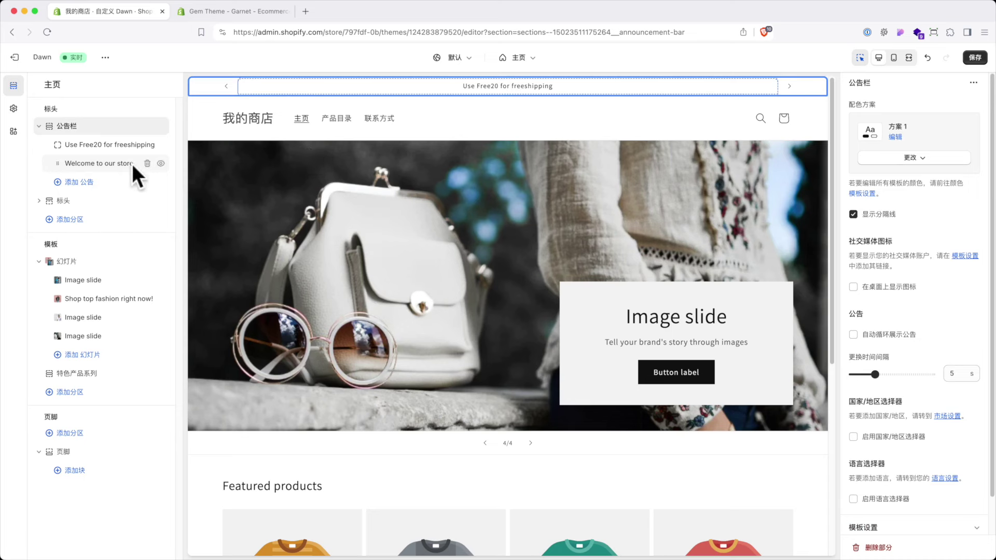
{"action": "left_click", "coordinate": [147, 164]}
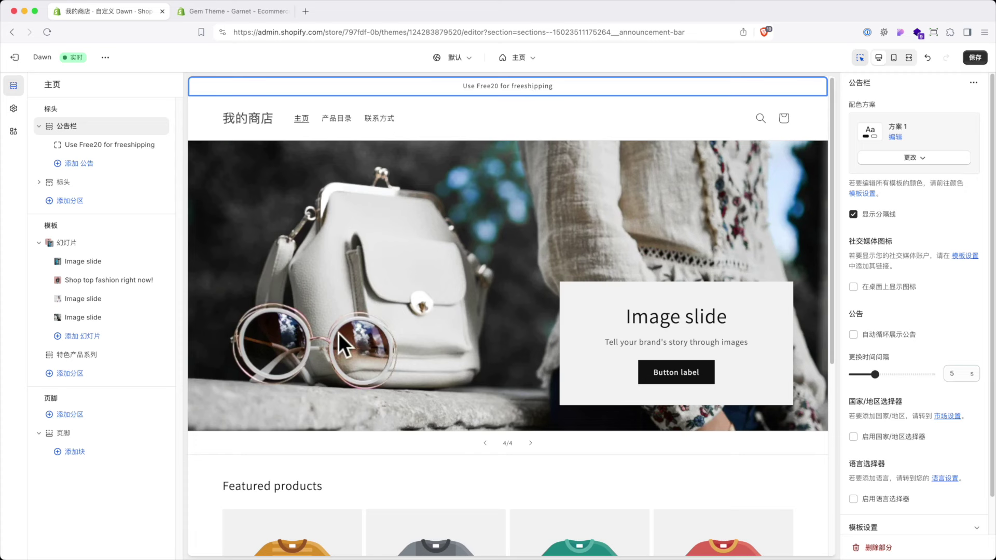
- Replace the featured collection section (特色产品系列) below the slideshow with a collection list section (产品系列列表)
{"action": "scroll", "coordinate": [341, 340], "scroll_direction": "down", "scroll_amount": 4}
{"action": "scroll", "coordinate": [344, 341], "scroll_direction": "up", "scroll_amount": 4}
{"action": "scroll", "coordinate": [343, 343], "scroll_direction": "down", "scroll_amount": 6}
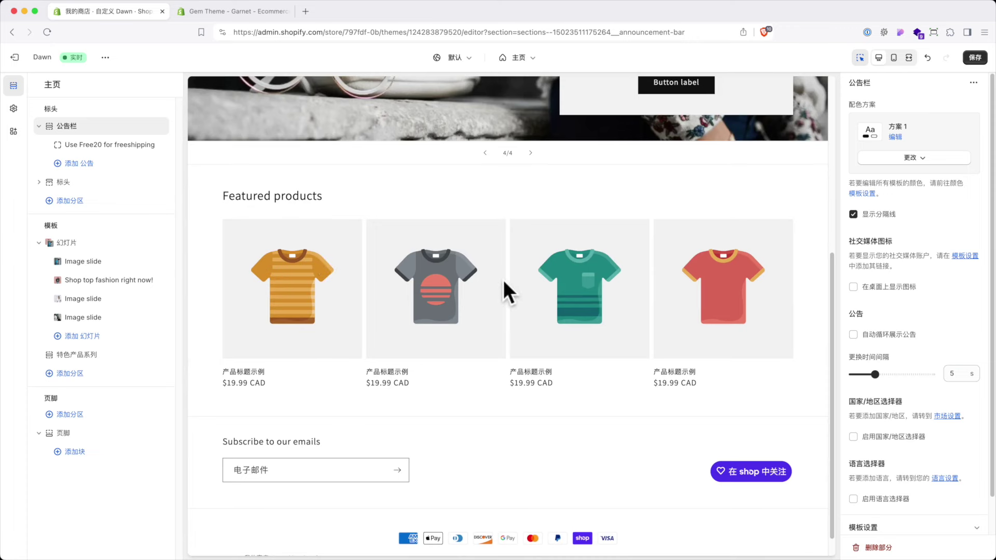
{"action": "scroll", "coordinate": [518, 306], "scroll_direction": "up", "scroll_amount": 6}
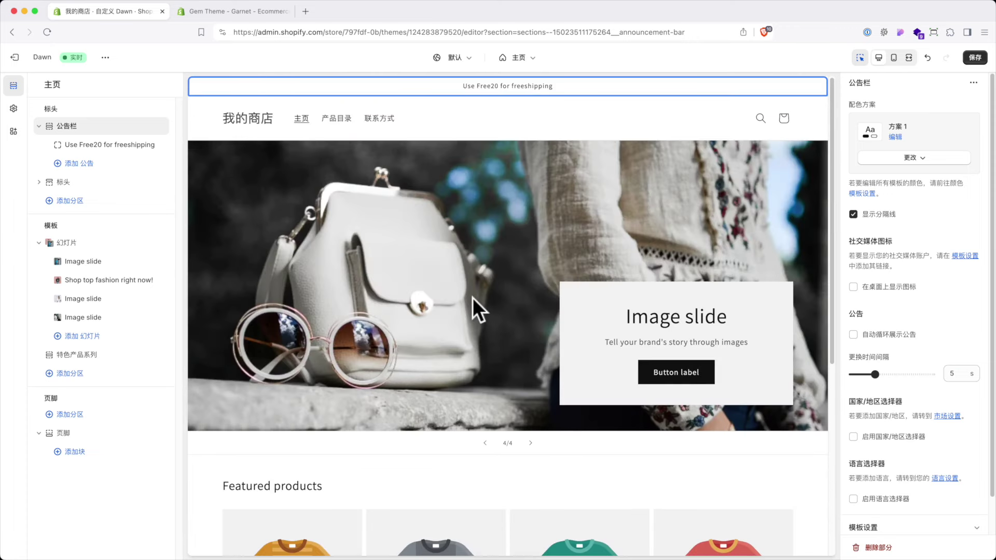
{"action": "scroll", "coordinate": [472, 298], "scroll_direction": "down", "scroll_amount": 4}
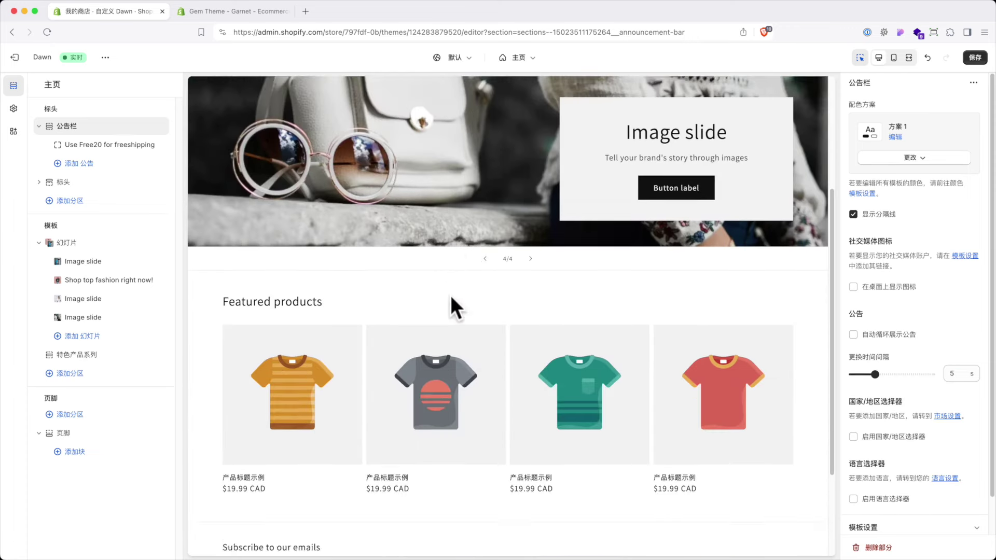
{"action": "scroll", "coordinate": [450, 295], "scroll_direction": "down", "scroll_amount": 2}
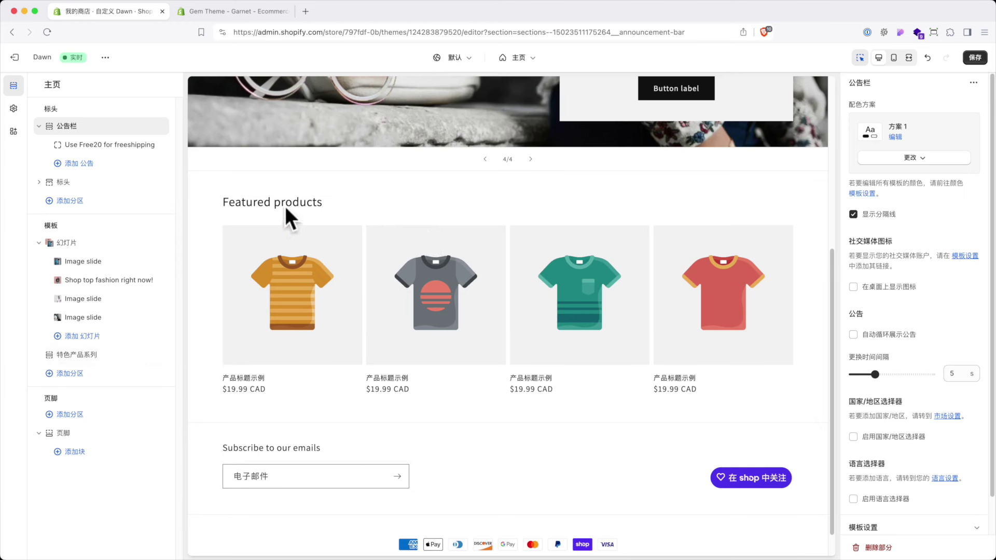
{"action": "left_click", "coordinate": [79, 358]}
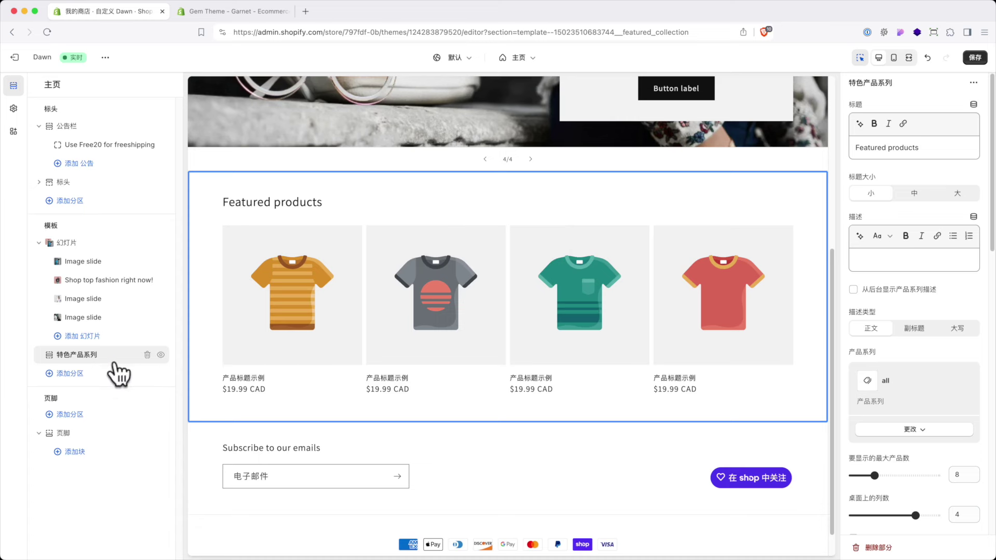
{"action": "left_click", "coordinate": [160, 355]}
{"action": "left_click", "coordinate": [80, 355]}
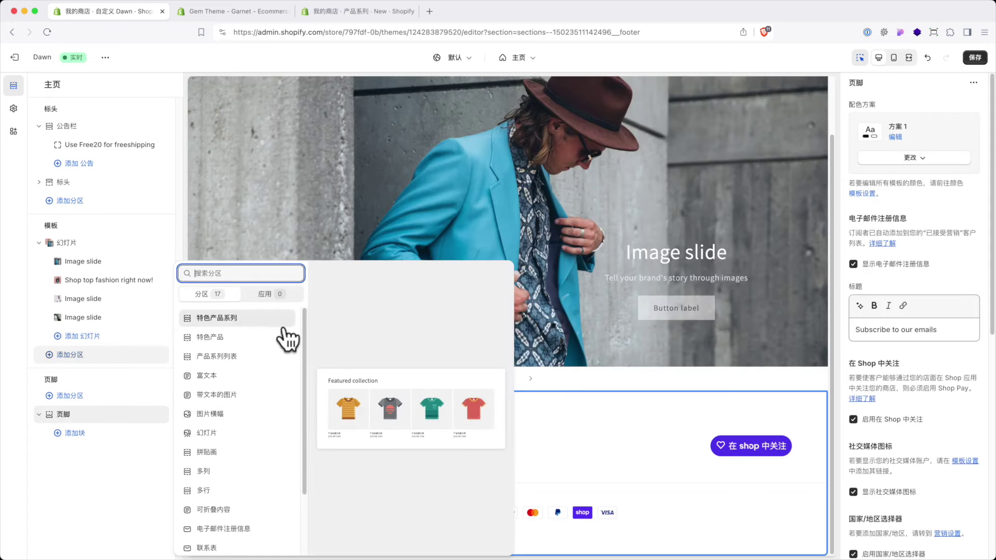
{"action": "left_click", "coordinate": [236, 362]}
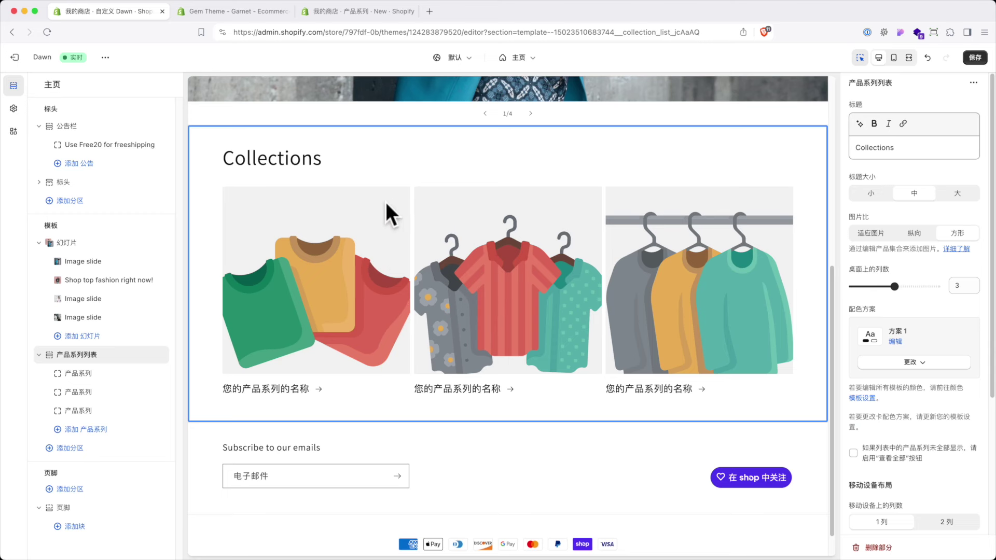
- Open the store admin in a separate browser tab and go to the product collections (产品系列) page
{"action": "right_click", "coordinate": [11, 59]}
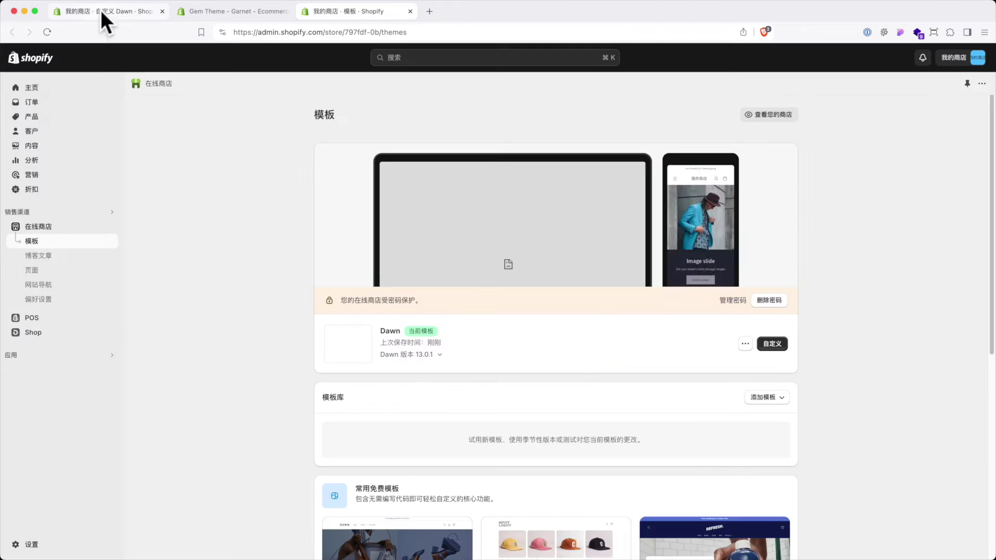
{"action": "left_click", "coordinate": [100, 11]}
{"action": "left_click", "coordinate": [317, 12]}
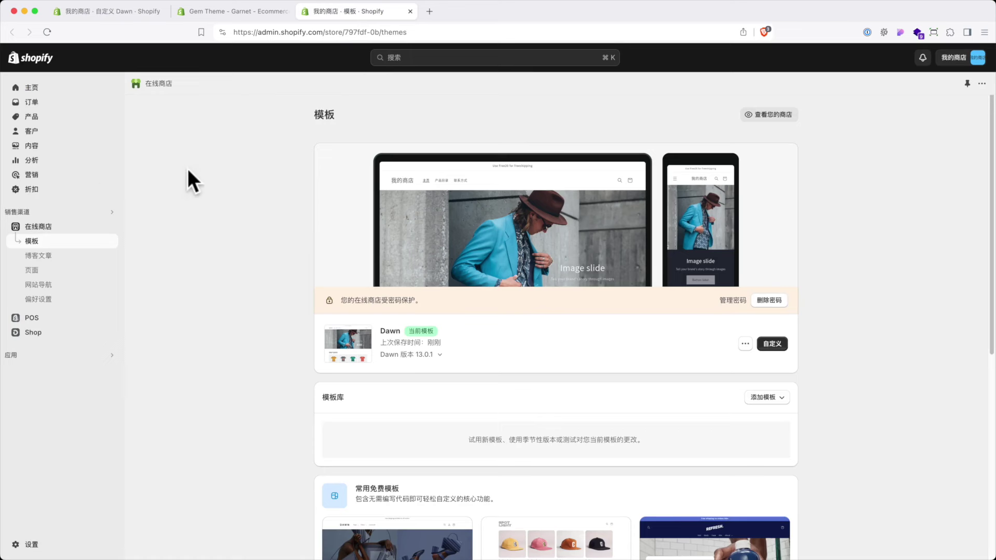
{"action": "left_click", "coordinate": [31, 120]}
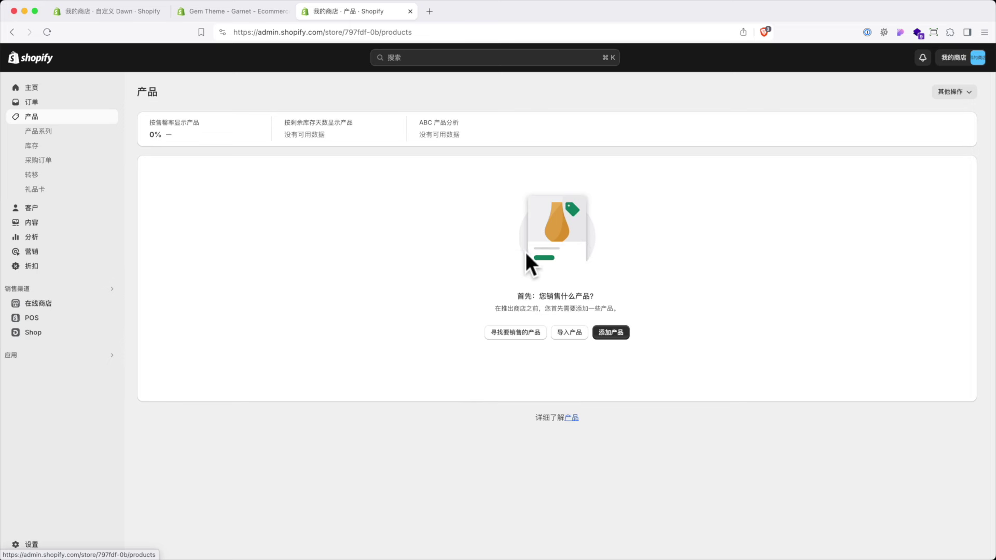
{"action": "left_click", "coordinate": [38, 133]}
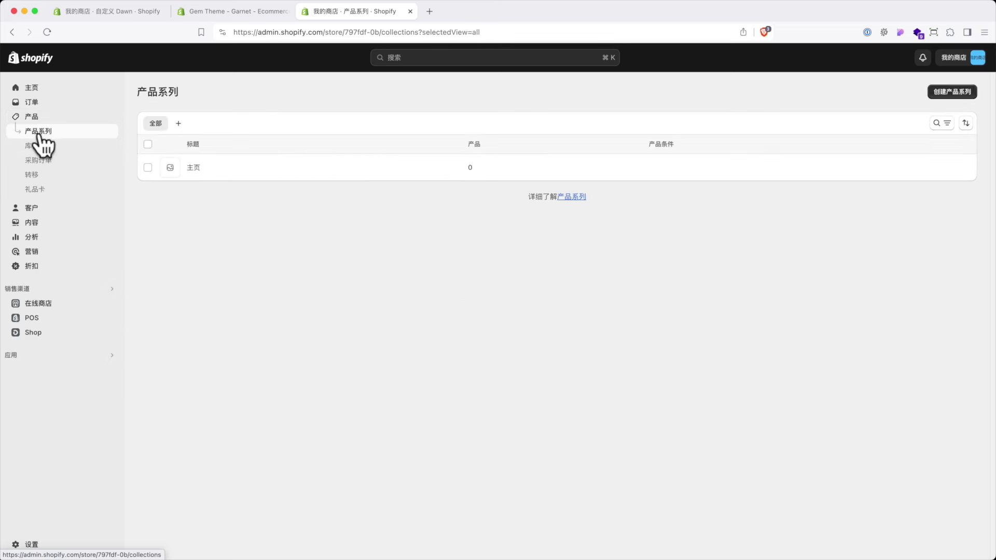
- Create and save a collection titled "Men" with the description "男装产品"
{"action": "left_click", "coordinate": [953, 94]}
{"action": "left_click", "coordinate": [366, 141]}
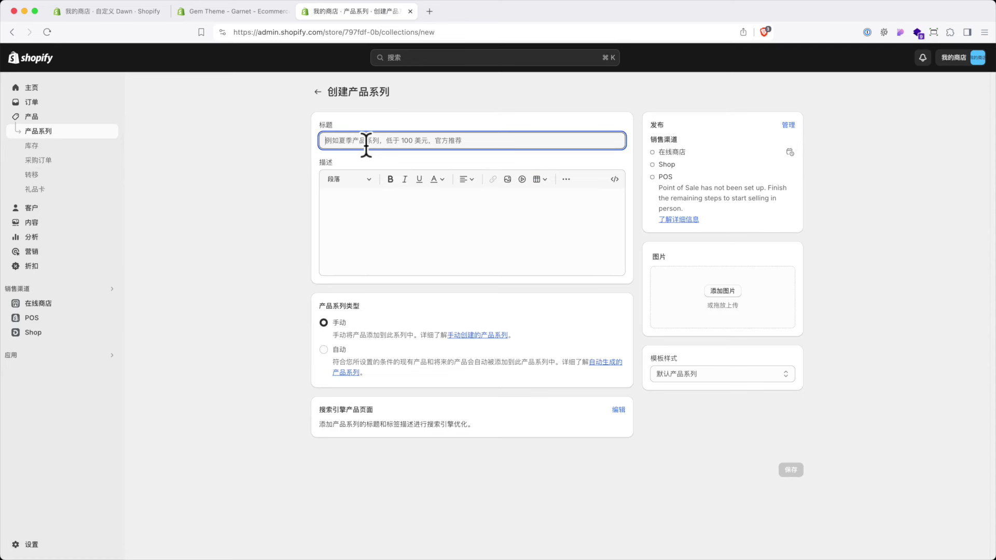
{"action": "type", "text": "Men"}
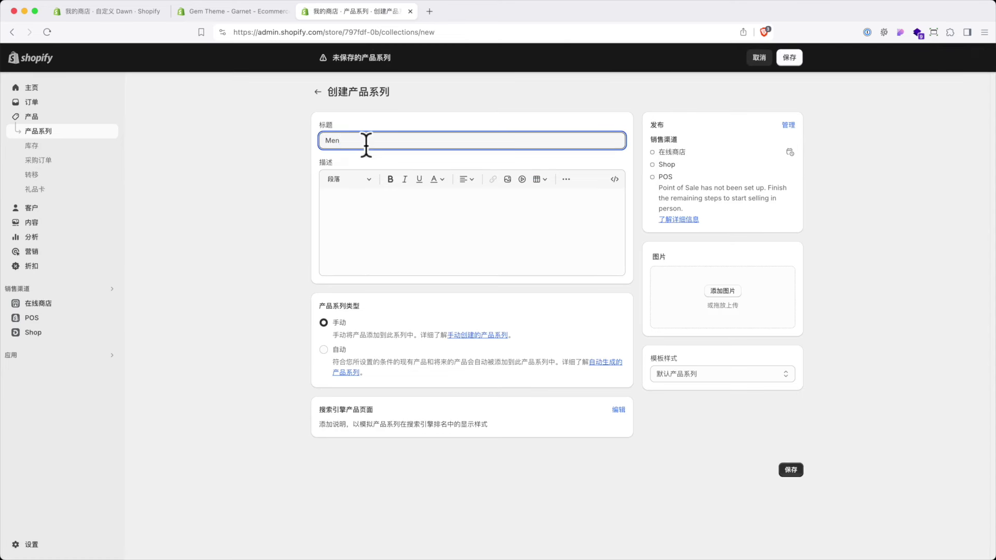
{"action": "left_click", "coordinate": [397, 204]}
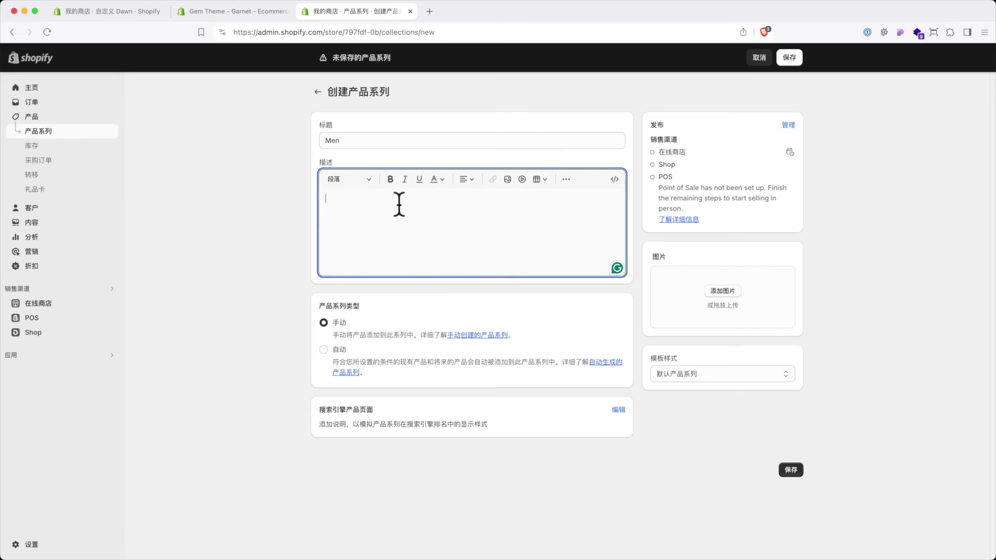
{"action": "type", "text": "nanzhuang"}
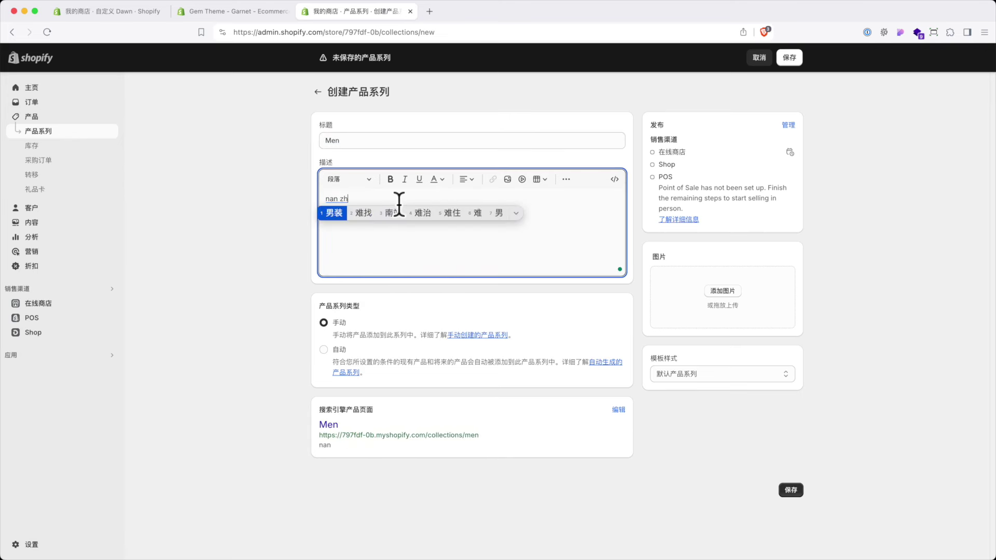
{"action": "key", "text": "space"}
{"action": "type", "text": "chanpin"}
{"action": "key", "text": "space"}
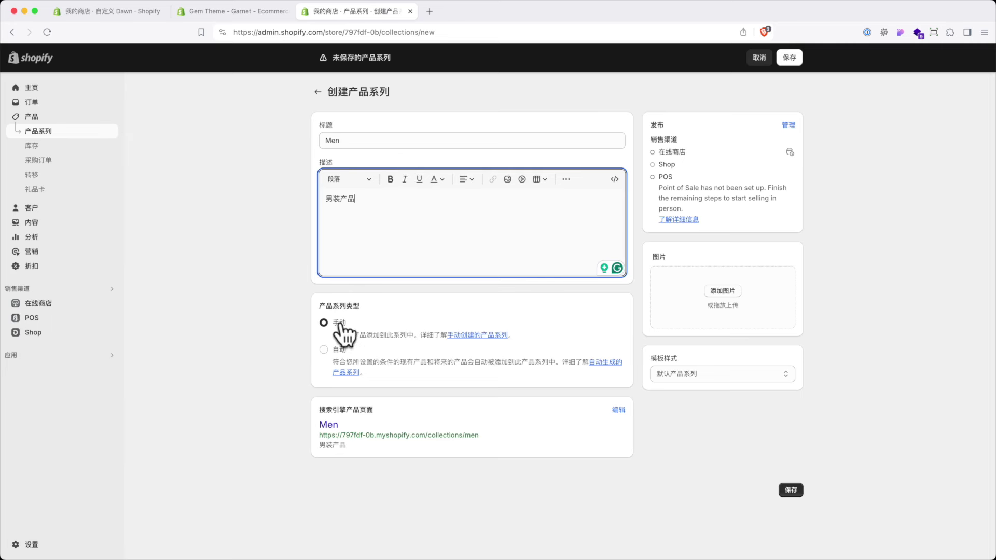
{"action": "left_click", "coordinate": [794, 487]}
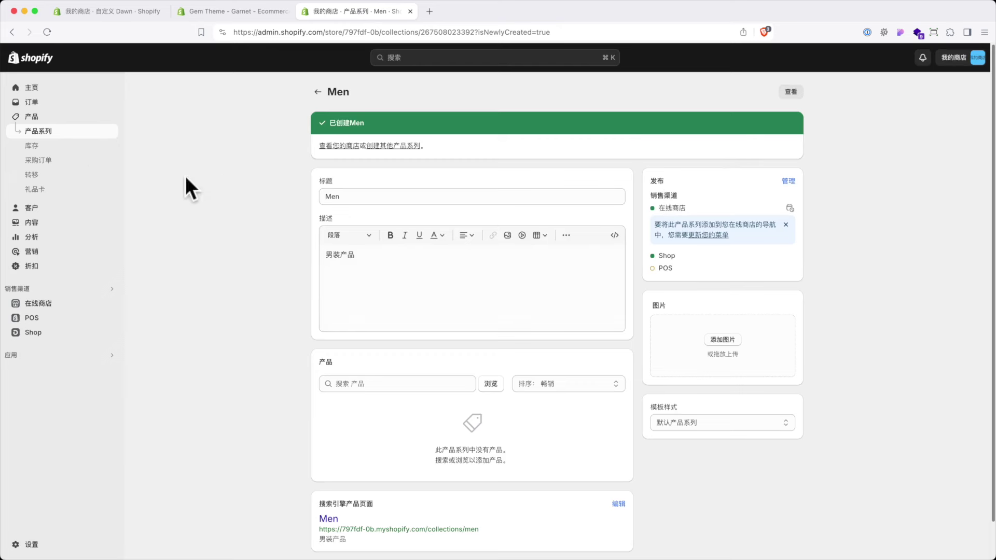
- Create and save a second collection titled "Women" without a description
{"action": "left_click", "coordinate": [44, 132]}
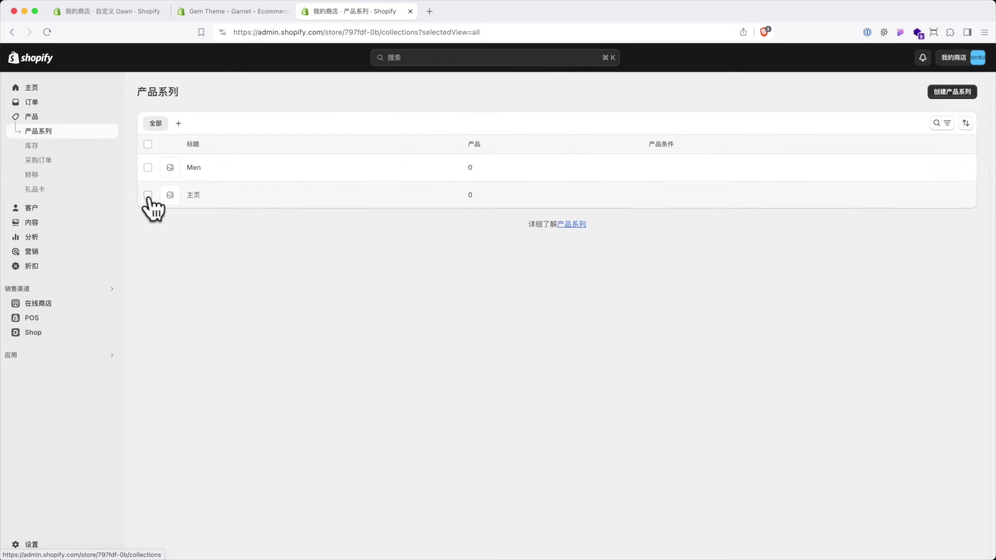
{"action": "left_click", "coordinate": [950, 94]}
{"action": "left_click", "coordinate": [452, 143]}
{"action": "type", "text": "W"}
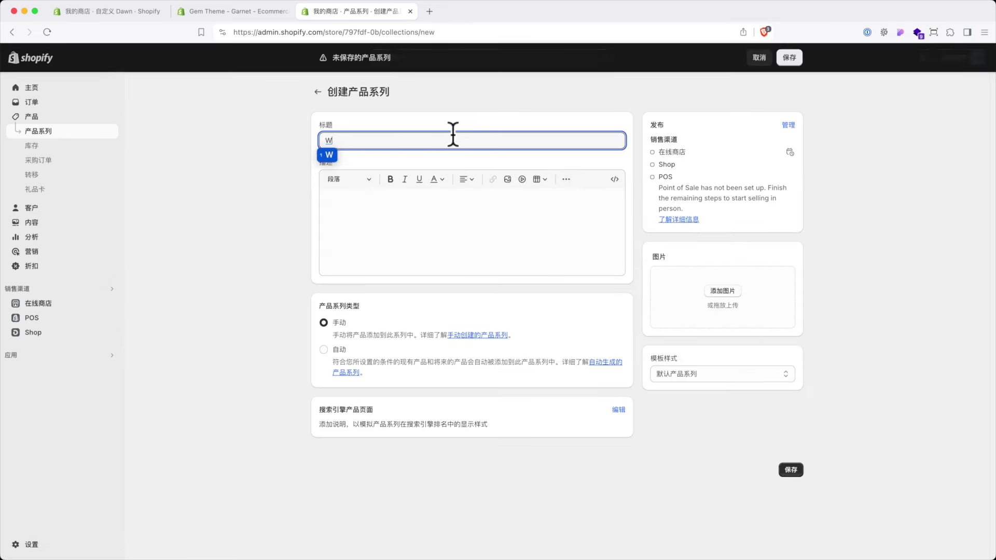
{"action": "type", "text": " lomen"}
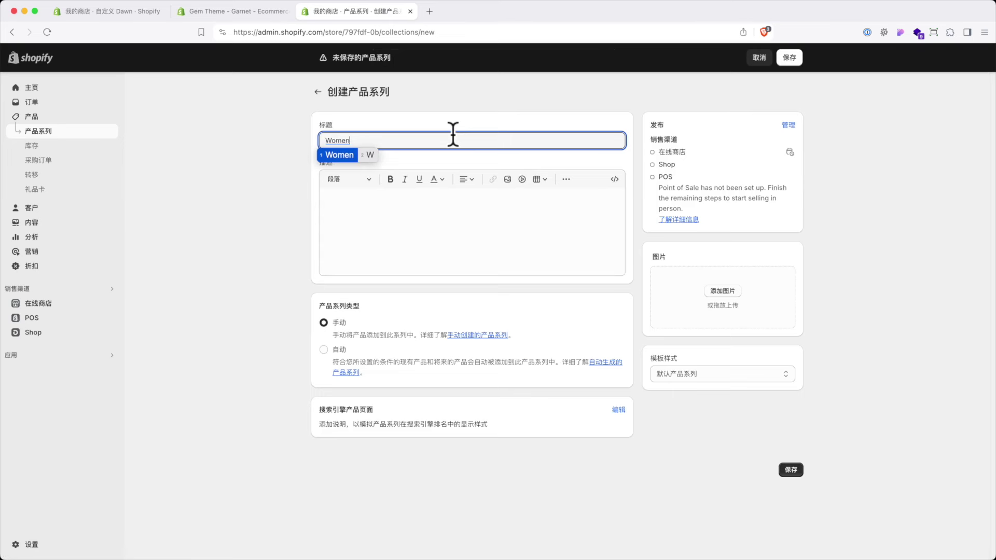
{"action": "key", "text": "Return"}
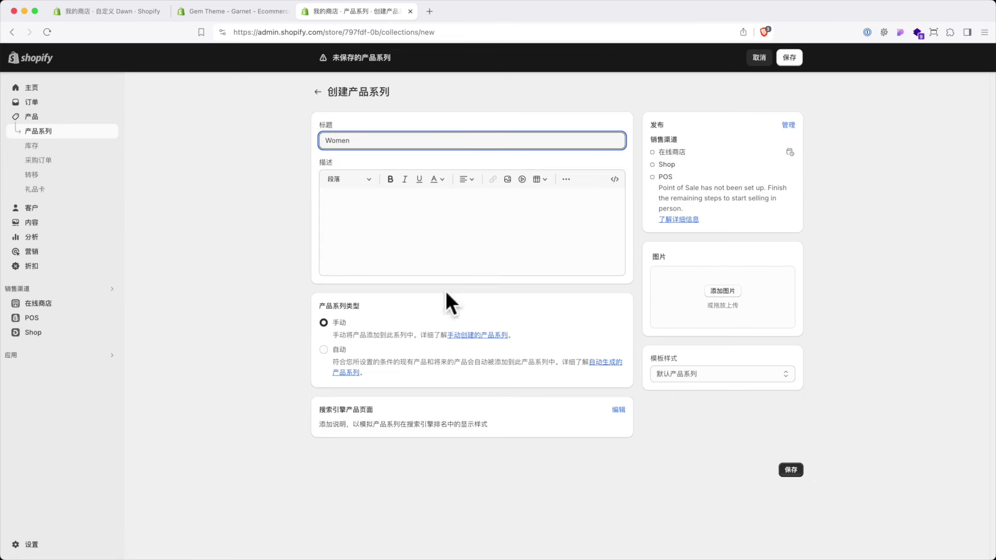
{"action": "left_click", "coordinate": [790, 471]}
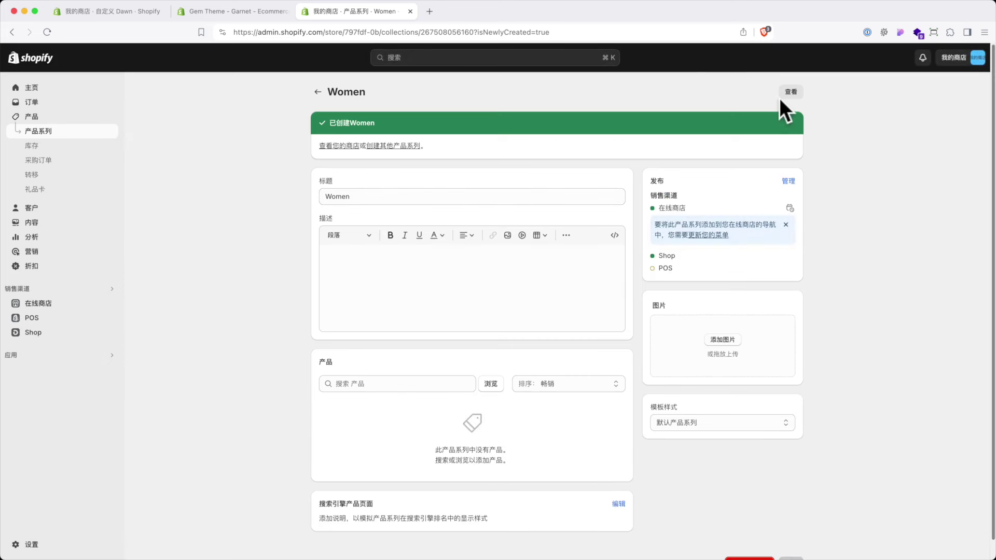
- Create and save a third collection titled "New" without a description
{"action": "left_click", "coordinate": [317, 91]}
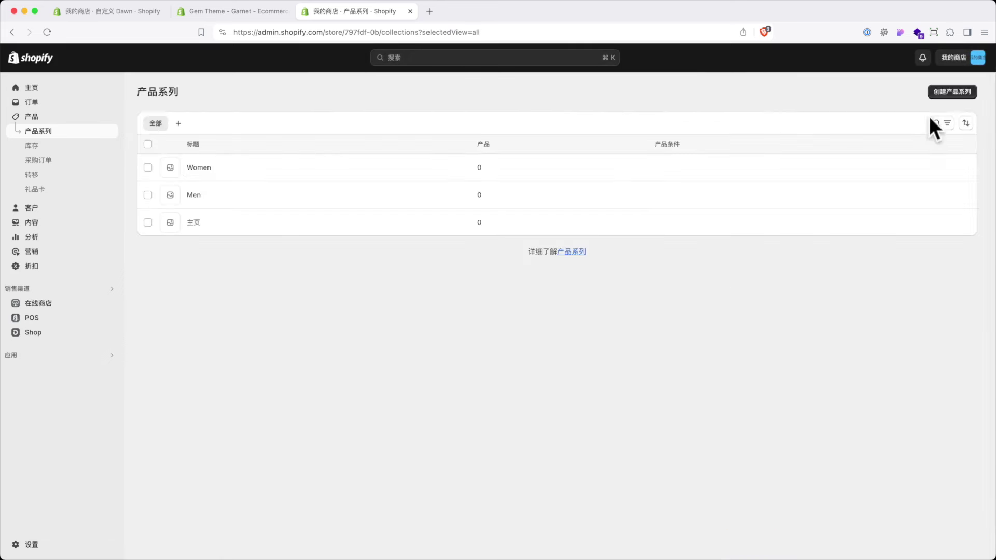
{"action": "left_click", "coordinate": [959, 92]}
{"action": "left_click", "coordinate": [414, 140]}
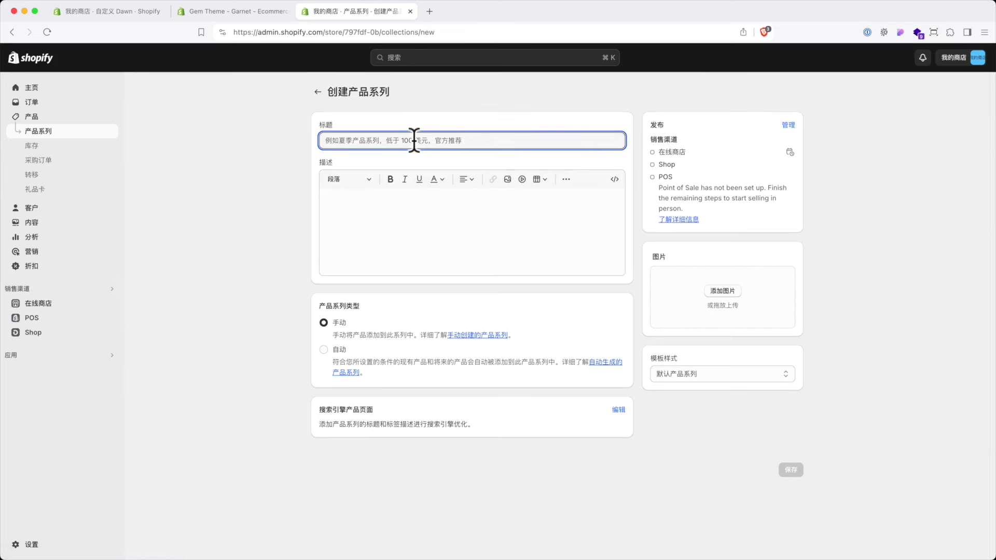
{"action": "type", "text": "NE"}
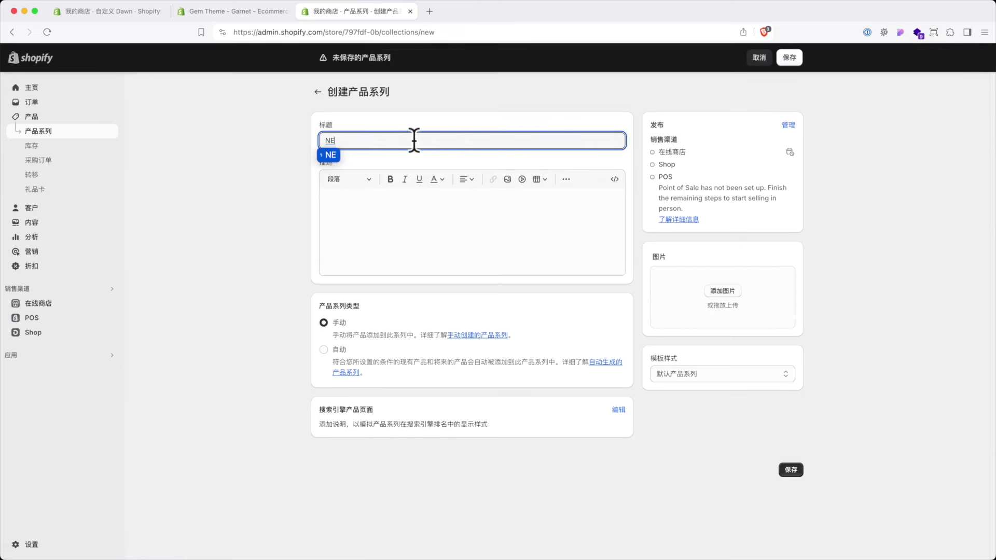
{"action": "type", "text": "ww"}
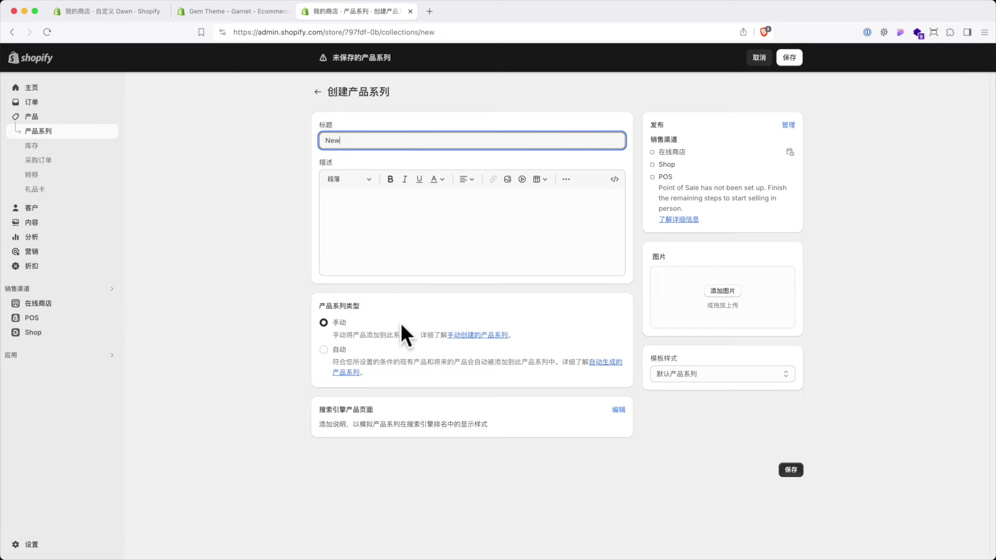
{"action": "left_click", "coordinate": [792, 471]}
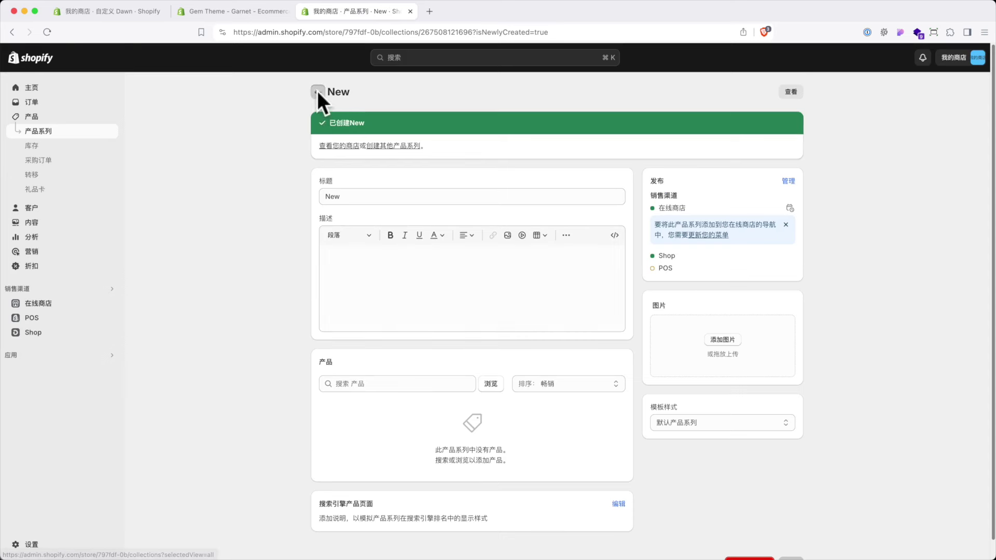
- Return to the collections list and delete the 主页 collection
{"action": "left_click", "coordinate": [317, 92]}
{"action": "left_click", "coordinate": [148, 250]}
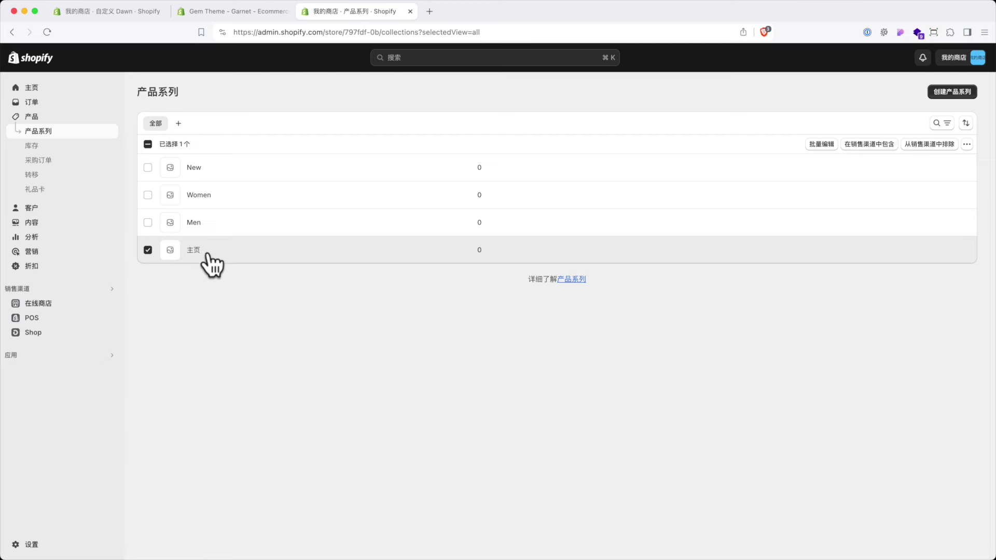
{"action": "left_click", "coordinate": [967, 145]}
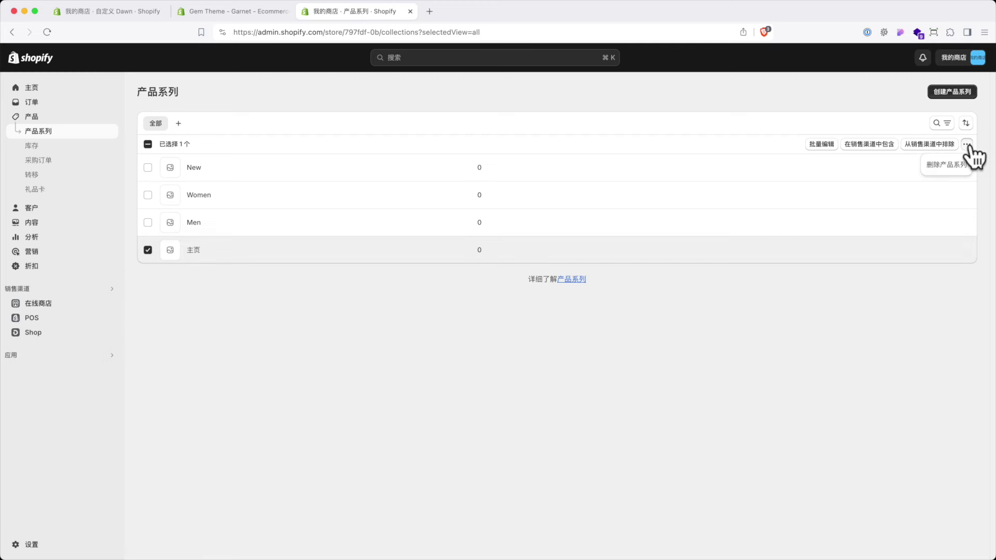
{"action": "left_click", "coordinate": [953, 165]}
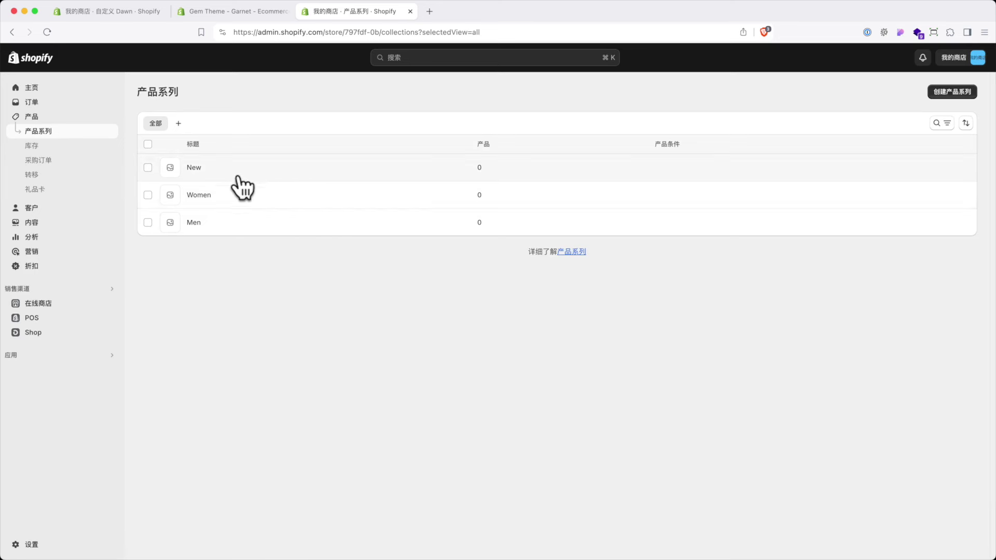
- Go to the store's products and start adding a new product
{"action": "left_click", "coordinate": [42, 117]}
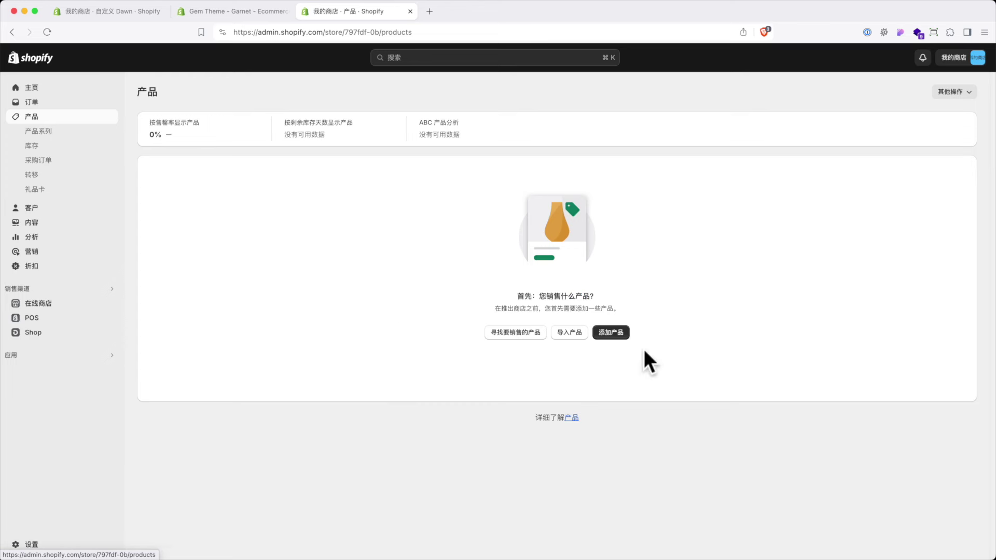
{"action": "left_click", "coordinate": [612, 333]}
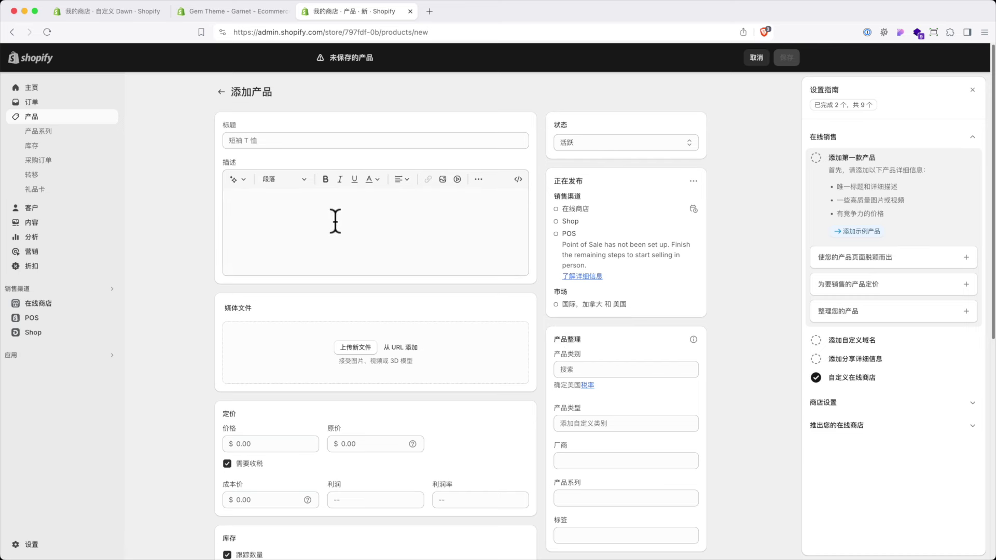
- Look over the new product form from the title and description through media, pricing, inventory, shipping, variants and search listing
{"action": "left_click", "coordinate": [275, 140]}
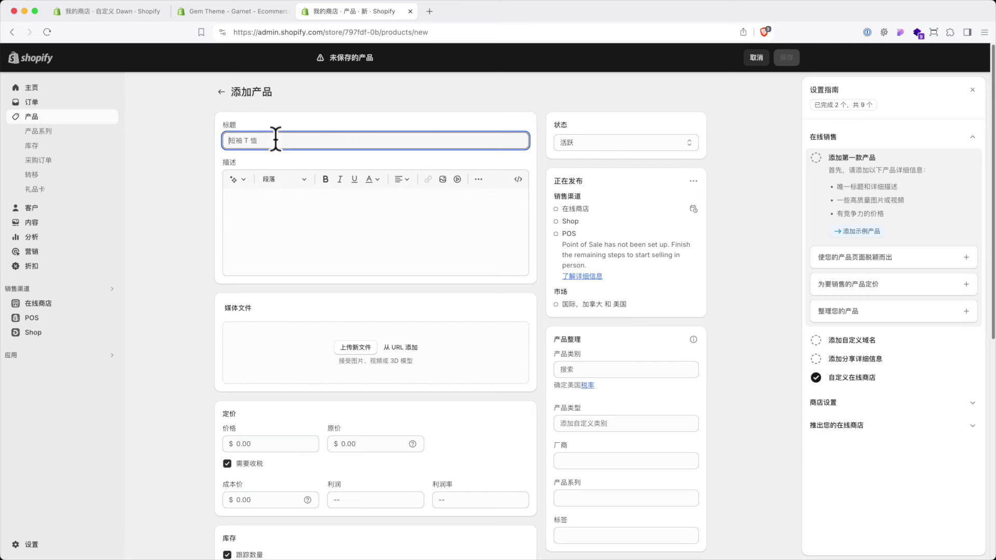
{"action": "left_click", "coordinate": [263, 210]}
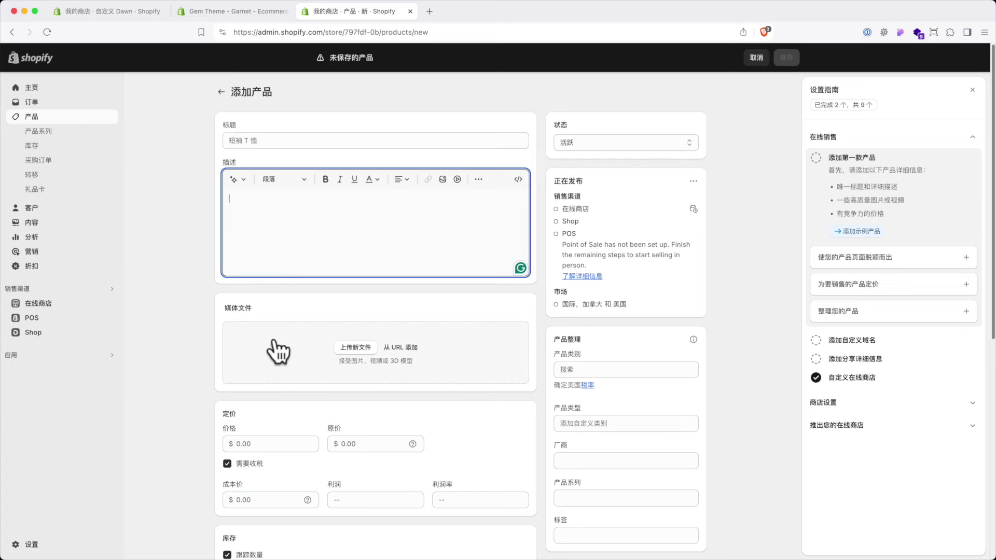
{"action": "scroll", "coordinate": [191, 437], "scroll_direction": "down", "scroll_amount": 5}
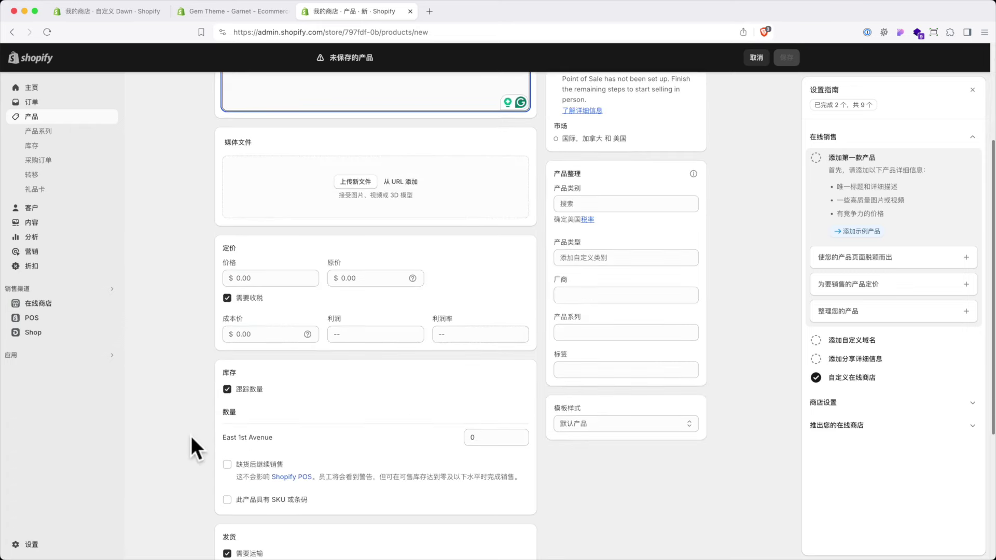
{"action": "scroll", "coordinate": [192, 435], "scroll_direction": "up", "scroll_amount": 5}
{"action": "scroll", "coordinate": [284, 363], "scroll_direction": "down", "scroll_amount": 5}
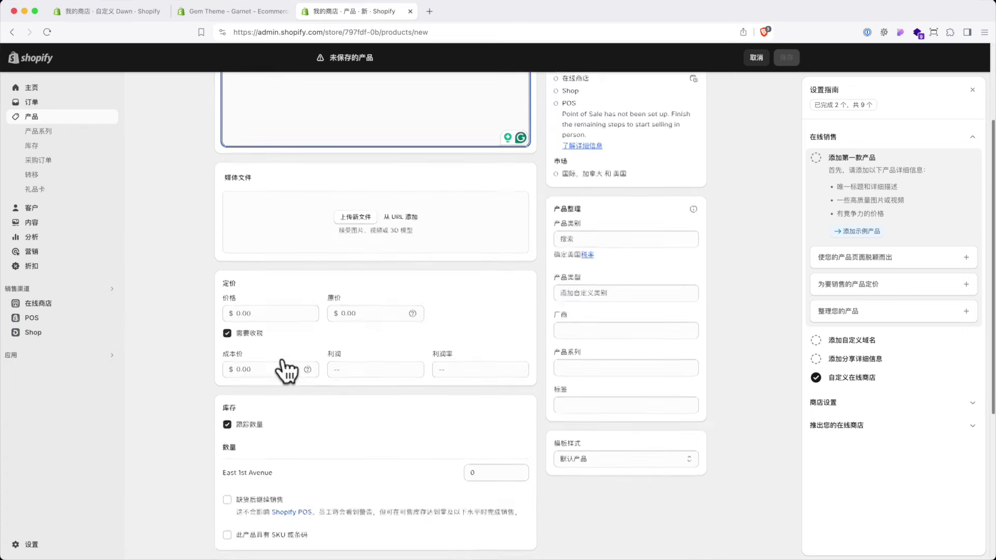
{"action": "scroll", "coordinate": [285, 363], "scroll_direction": "down", "scroll_amount": 3}
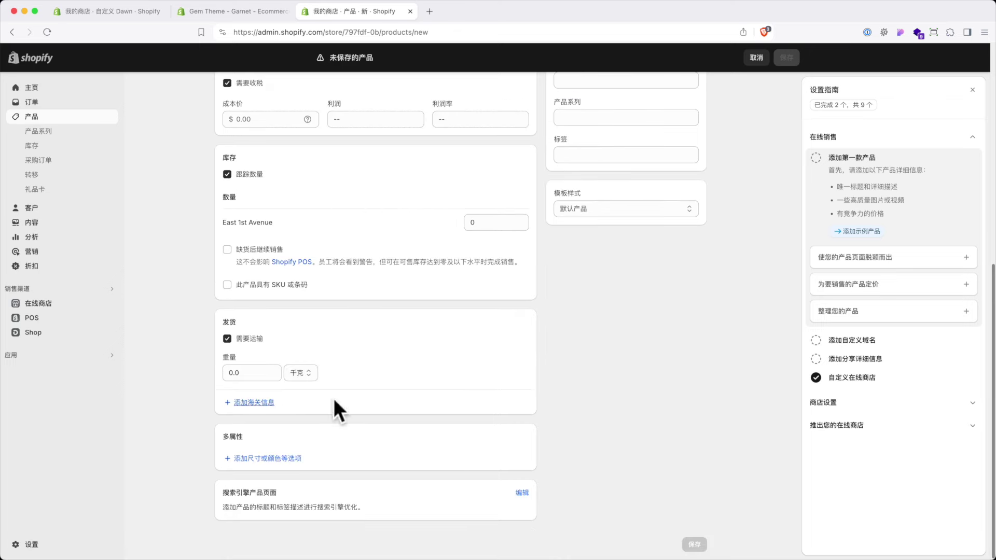
{"action": "scroll", "coordinate": [433, 429], "scroll_direction": "up", "scroll_amount": 10}
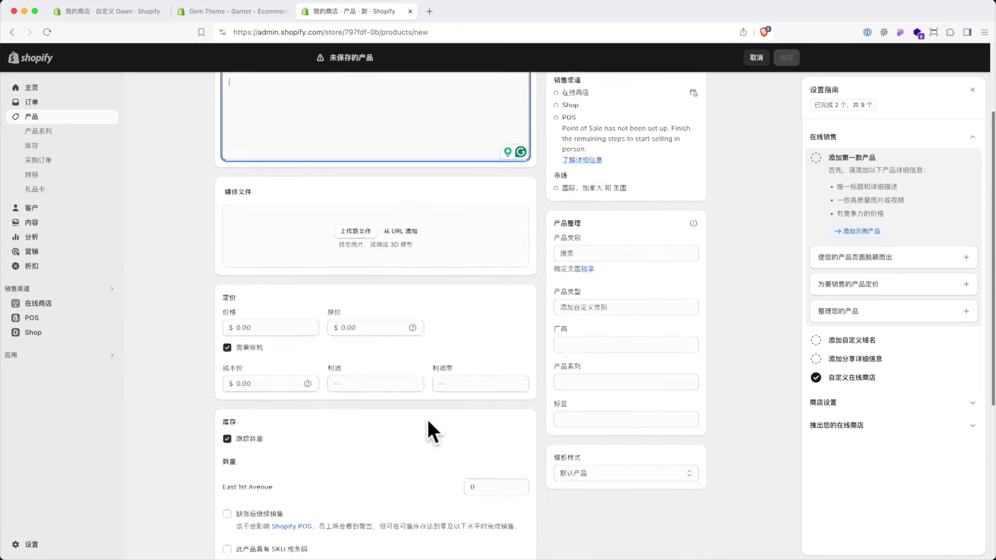
{"action": "scroll", "coordinate": [363, 342], "scroll_direction": "down", "scroll_amount": 4}
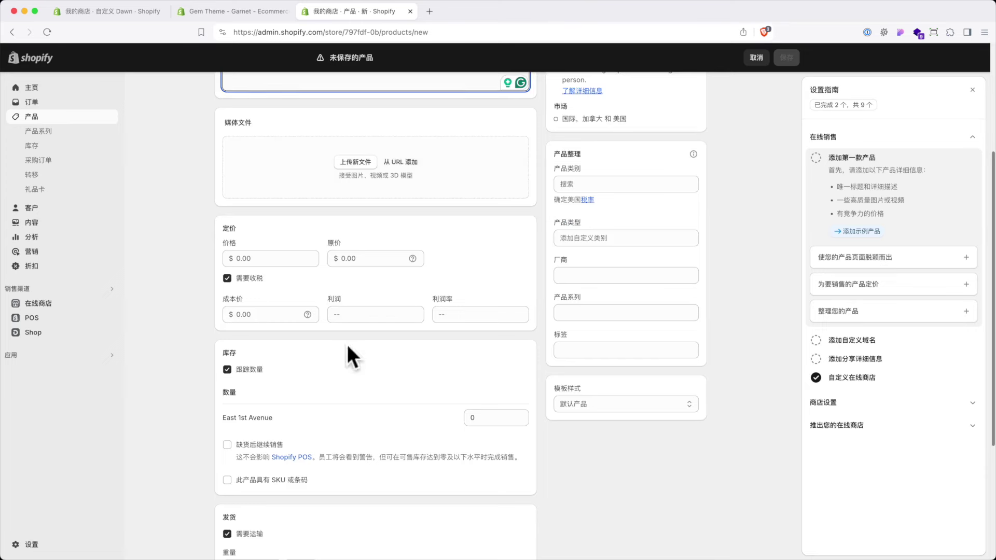
{"action": "scroll", "coordinate": [348, 345], "scroll_direction": "down", "scroll_amount": 4}
{"action": "scroll", "coordinate": [353, 353], "scroll_direction": "up", "scroll_amount": 6}
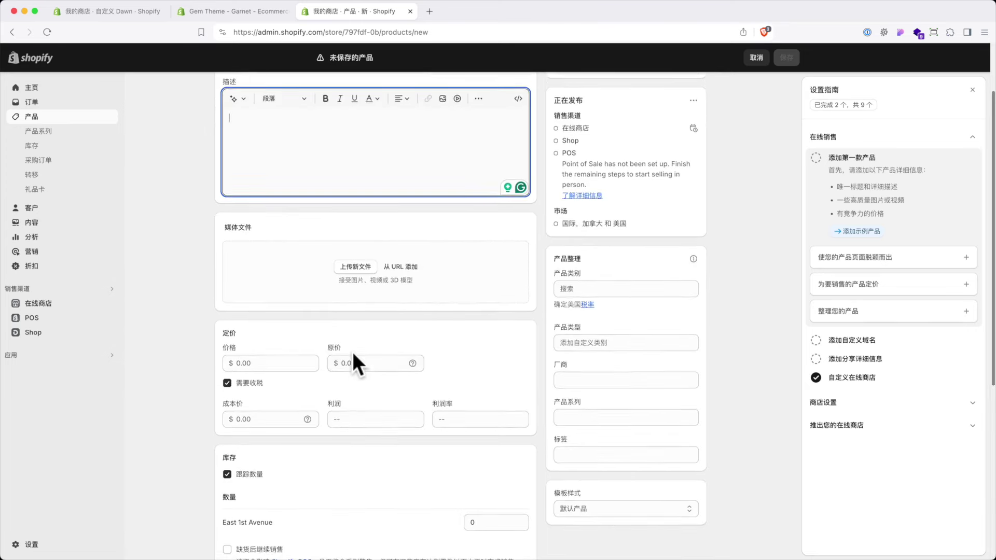
{"action": "scroll", "coordinate": [353, 358], "scroll_direction": "up", "scroll_amount": 2}
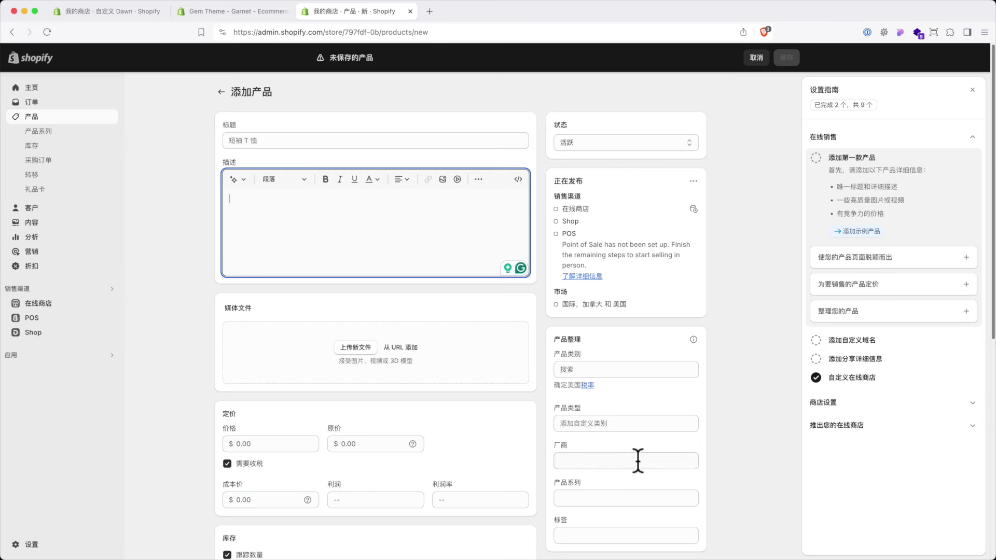
- Title the product "Product 1" and enter the placeholder description paragraph beginning "It is a long established fact that a reader will be distracted"
{"action": "left_click", "coordinate": [283, 141]}
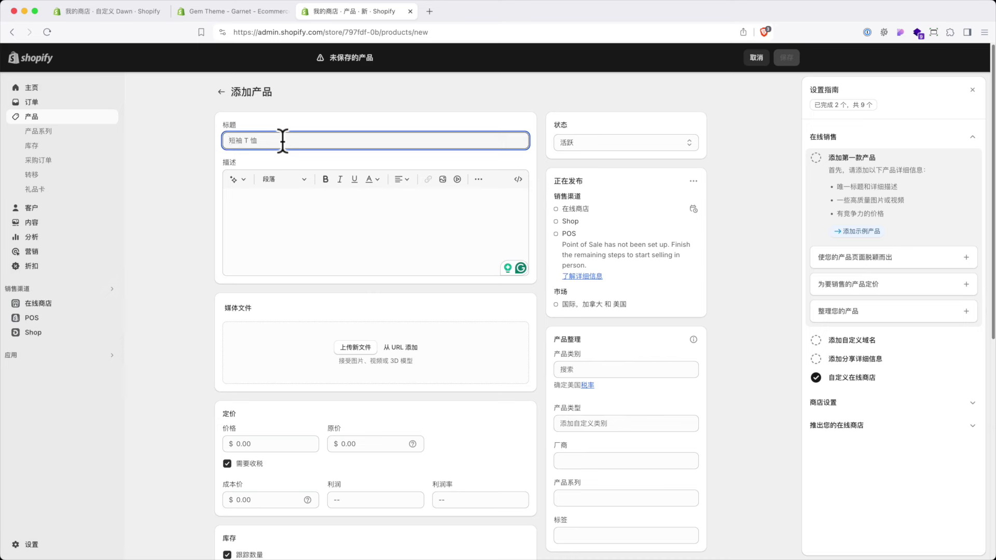
{"action": "type", "text": "P"}
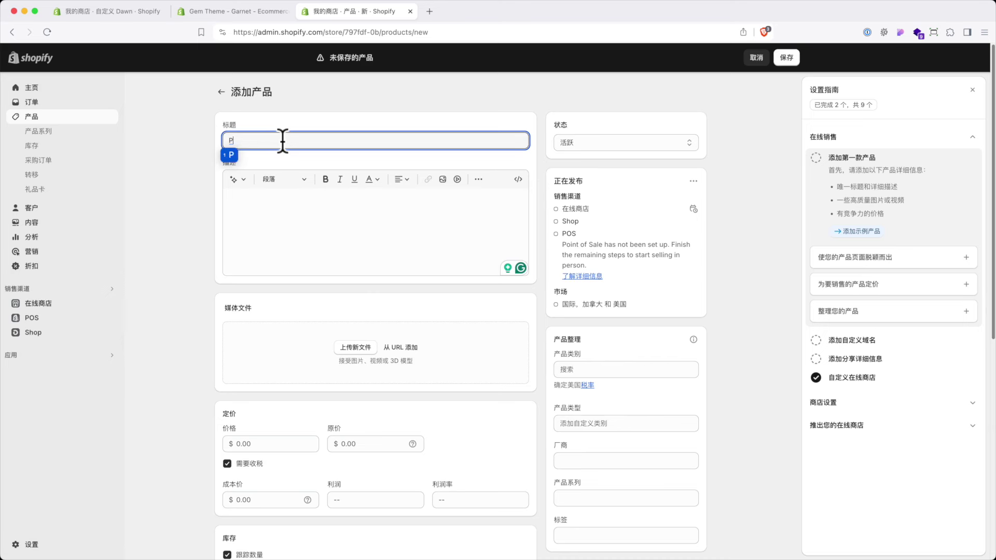
{"action": "type", "text": "rod cuct 1"}
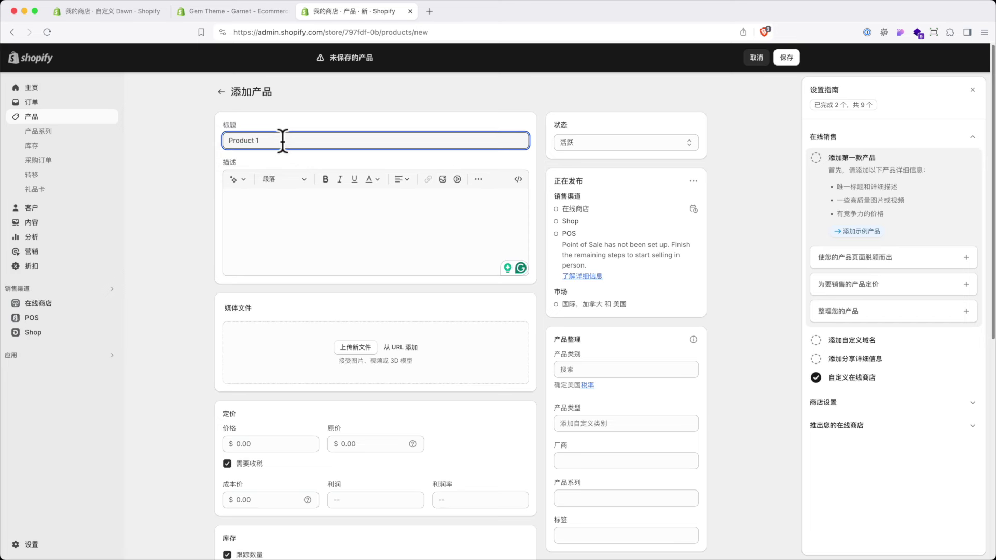
{"action": "left_click", "coordinate": [270, 205]}
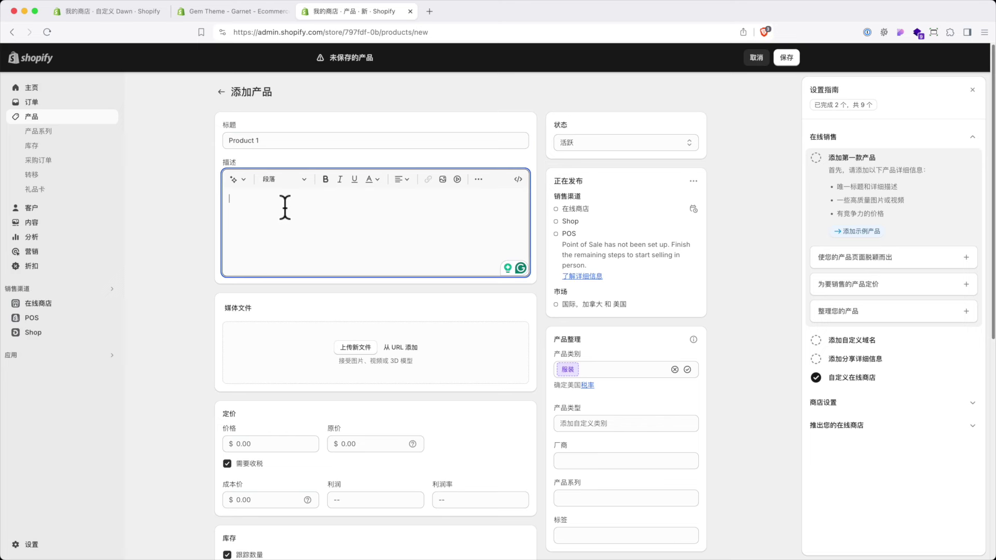
{"action": "type", "text": "度"}
{"action": "key", "text": "BackSpace"}
{"action": "type", "text": "It is a long established fact that a reader will be distracted by the readable content of a page when looking at its layout. The point of using Lorem Ipsum is that it has a more-or-less normal distribution of letters, as opposed to using 'Content here, content here', making it look like readable English."}
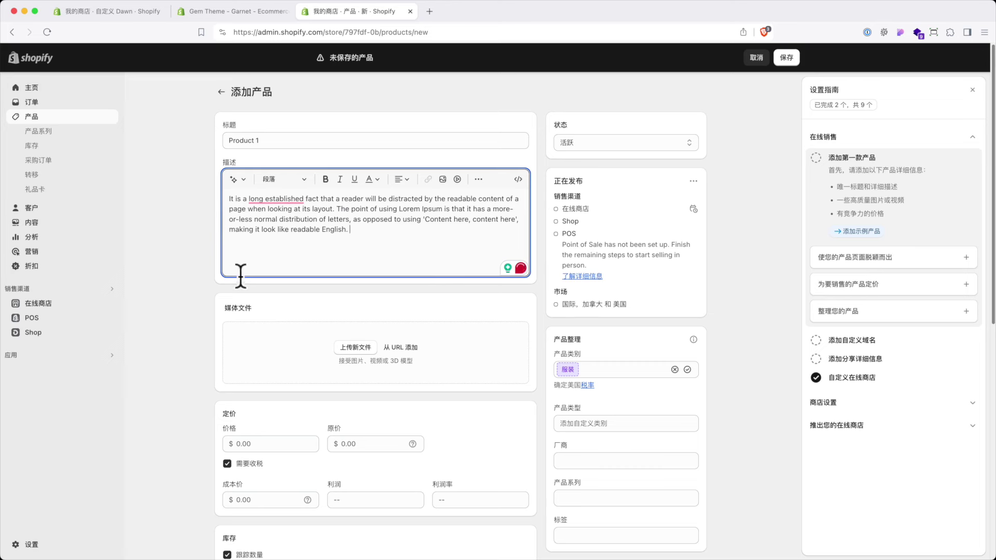
- Examine the AI text generation options for the description, both without a selection and with the description text selected
{"action": "left_click", "coordinate": [236, 180]}
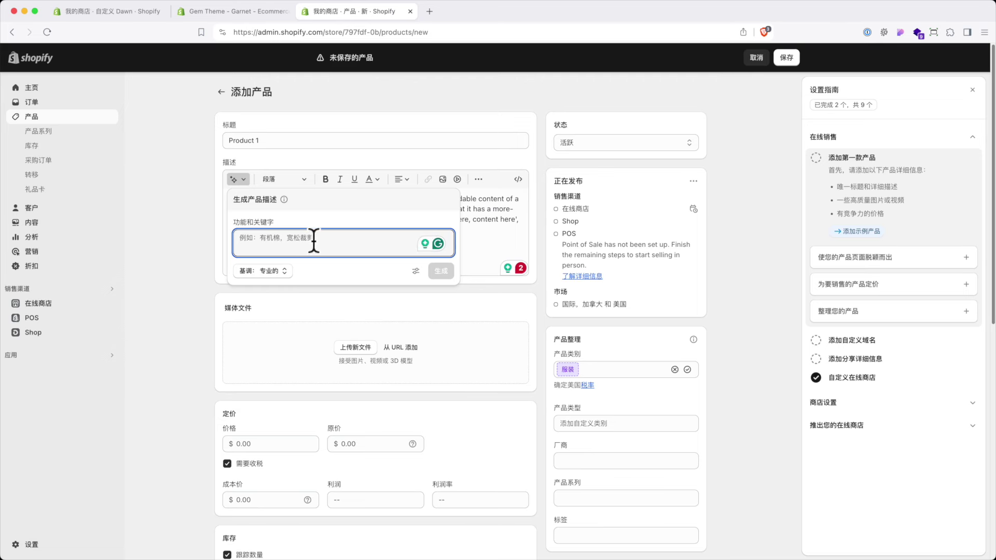
{"action": "left_click", "coordinate": [510, 236]}
{"action": "left_click_drag", "start_coordinate": [398, 231], "coordinate": [229, 198]}
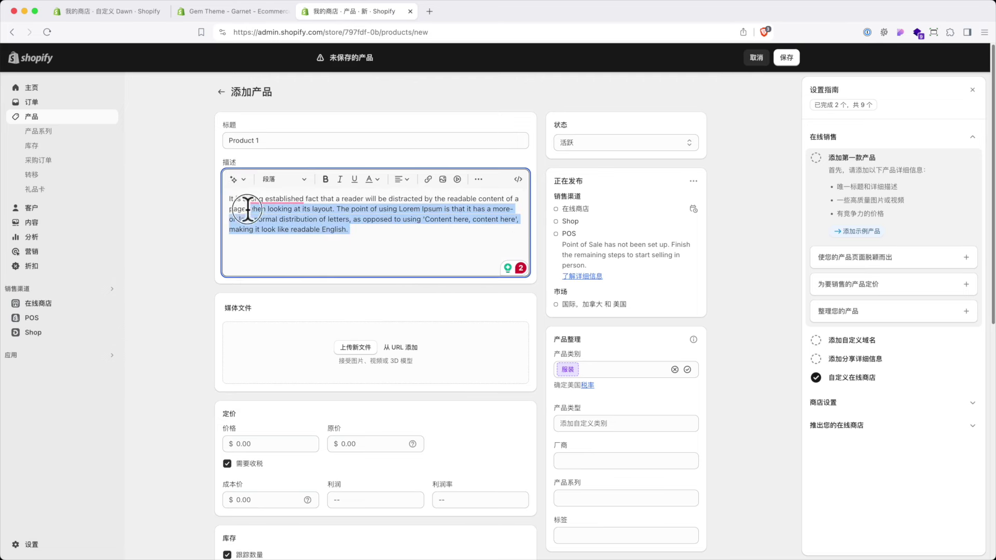
{"action": "left_click", "coordinate": [237, 180]}
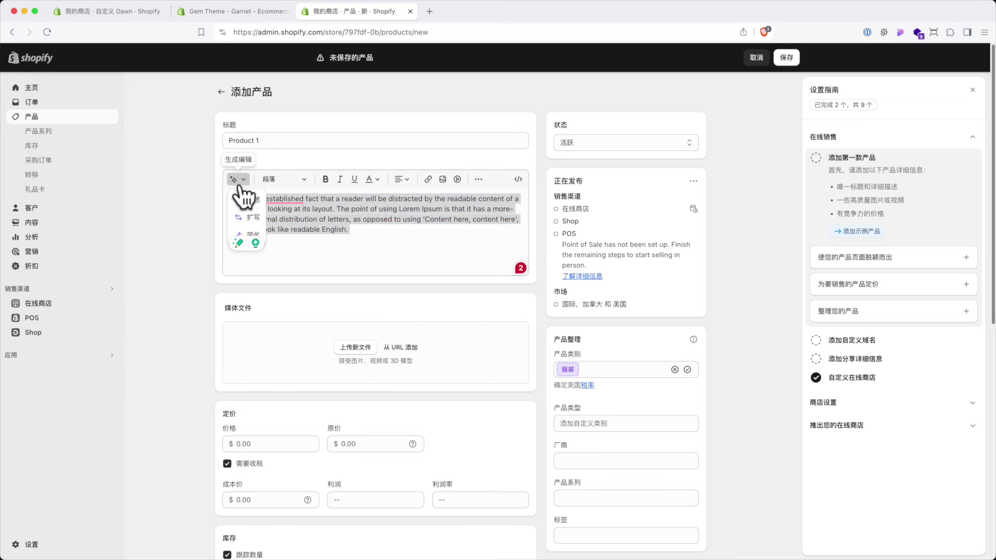
{"action": "left_click", "coordinate": [384, 245]}
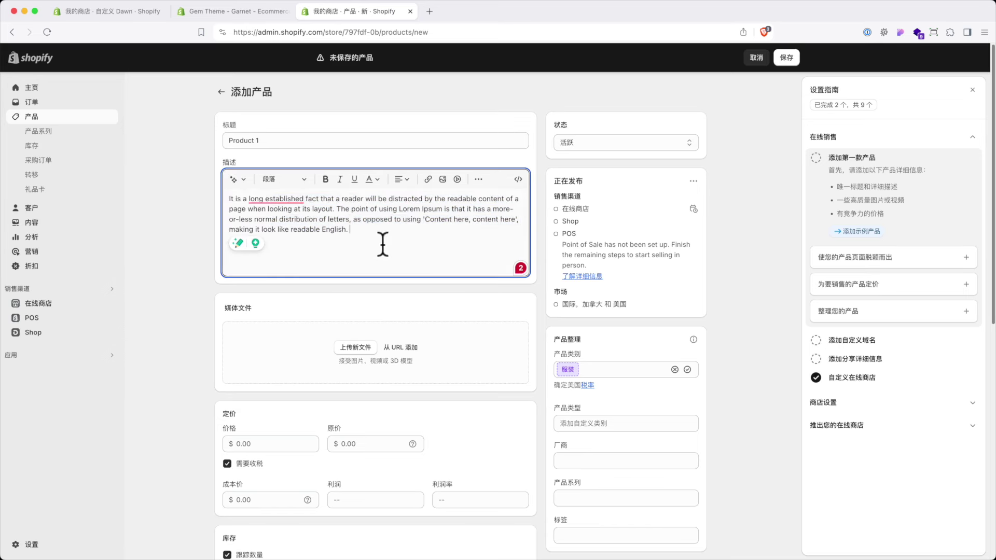
{"action": "left_click", "coordinate": [314, 239]}
- Upload three sunglasses photos as the product's media files
{"action": "scroll", "coordinate": [189, 341], "scroll_direction": "down", "scroll_amount": 1}
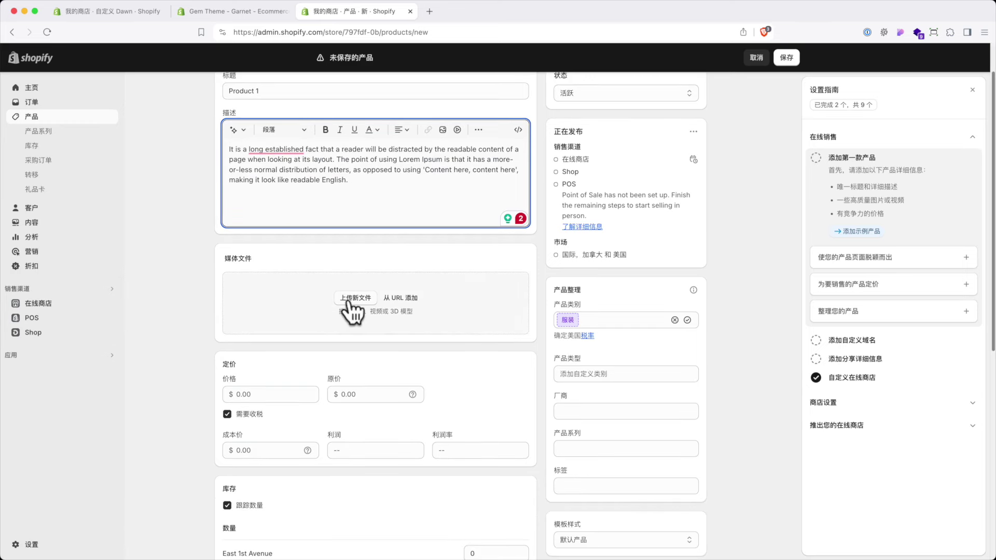
{"action": "left_click", "coordinate": [356, 299]}
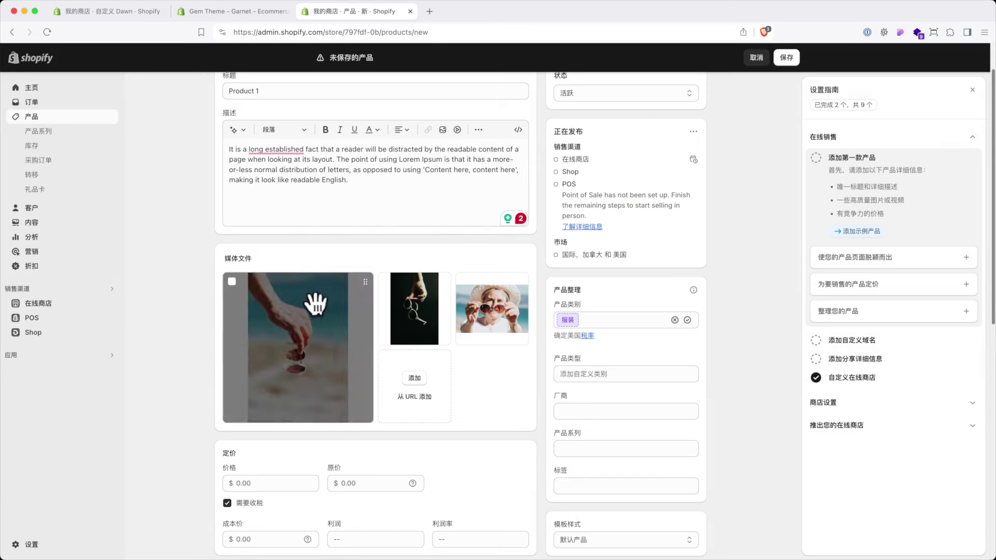
- Try making the dark-background glasses photo the first product image, and return the beach photo to first place
{"action": "left_click_drag", "start_coordinate": [422, 283], "coordinate": [334, 316]}
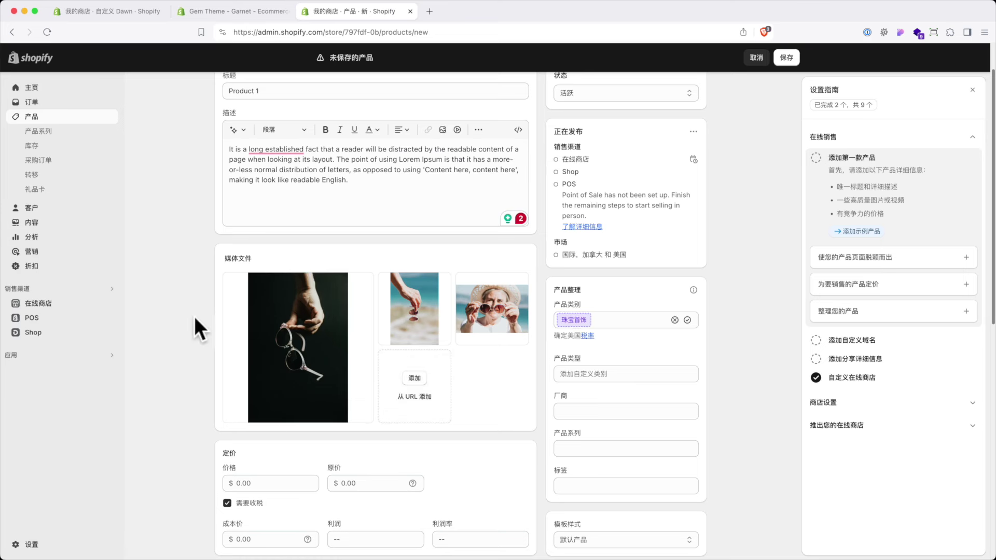
{"action": "left_click_drag", "start_coordinate": [428, 308], "coordinate": [304, 315]}
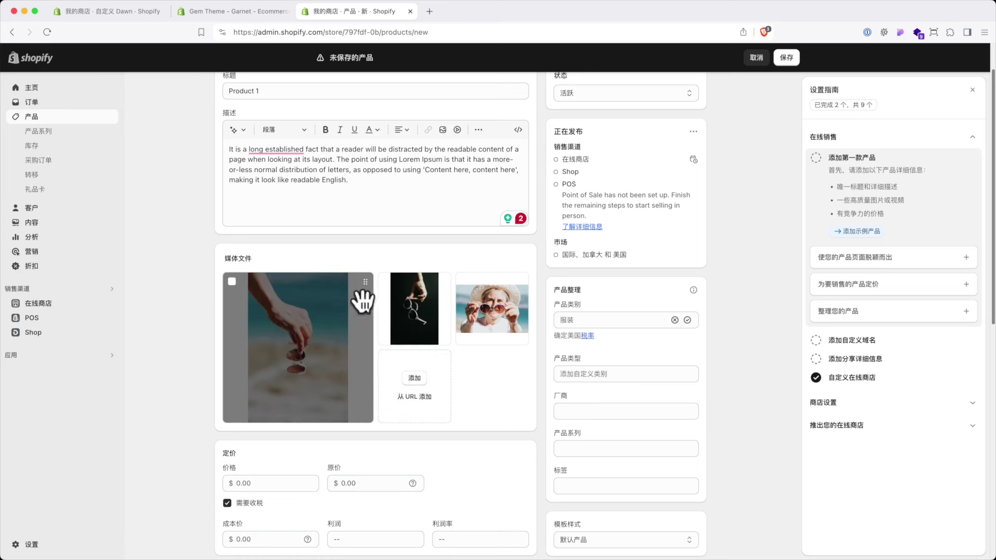
{"action": "left_click_drag", "start_coordinate": [397, 287], "coordinate": [173, 345]}
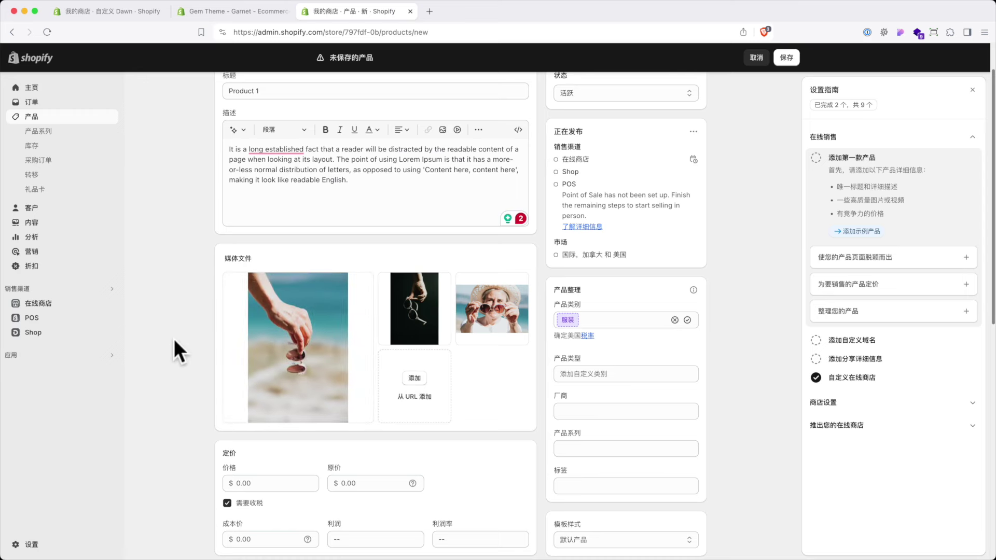
- Set the product's price to $85.00 and its original price (原价) to $150.00
{"action": "scroll", "coordinate": [173, 348], "scroll_direction": "down", "scroll_amount": 5}
{"action": "scroll", "coordinate": [172, 348], "scroll_direction": "down", "scroll_amount": 1}
{"action": "left_click", "coordinate": [264, 228]}
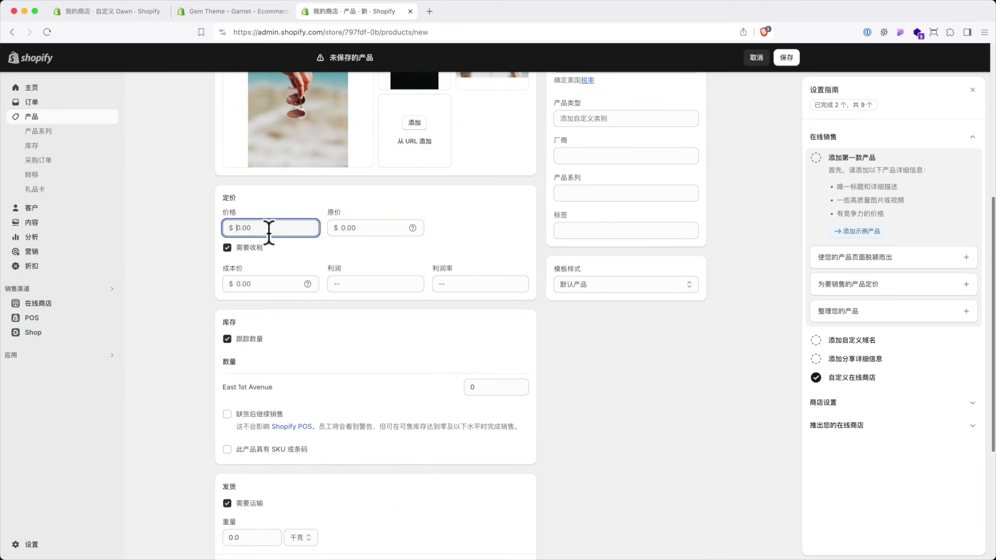
{"action": "left_click", "coordinate": [364, 228]}
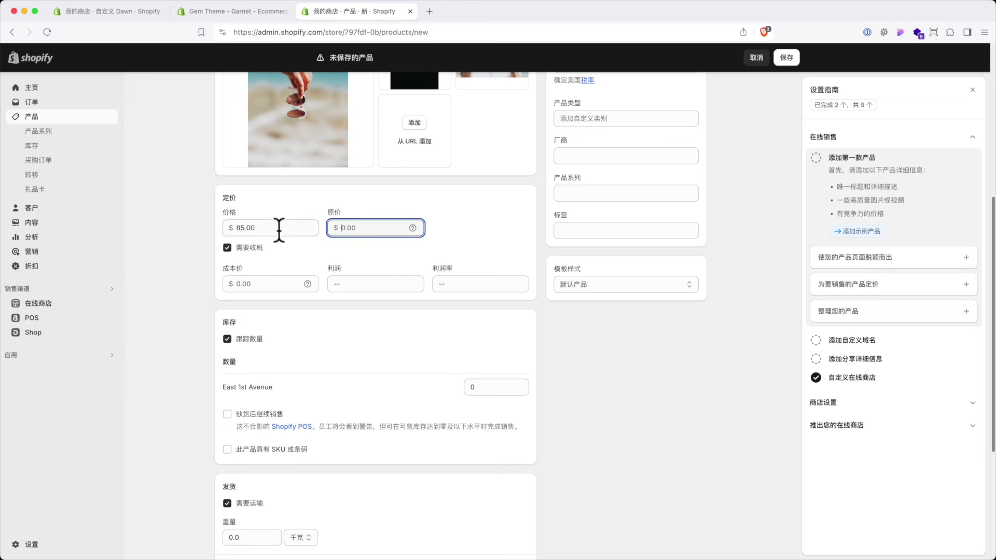
{"action": "left_click", "coordinate": [487, 247]}
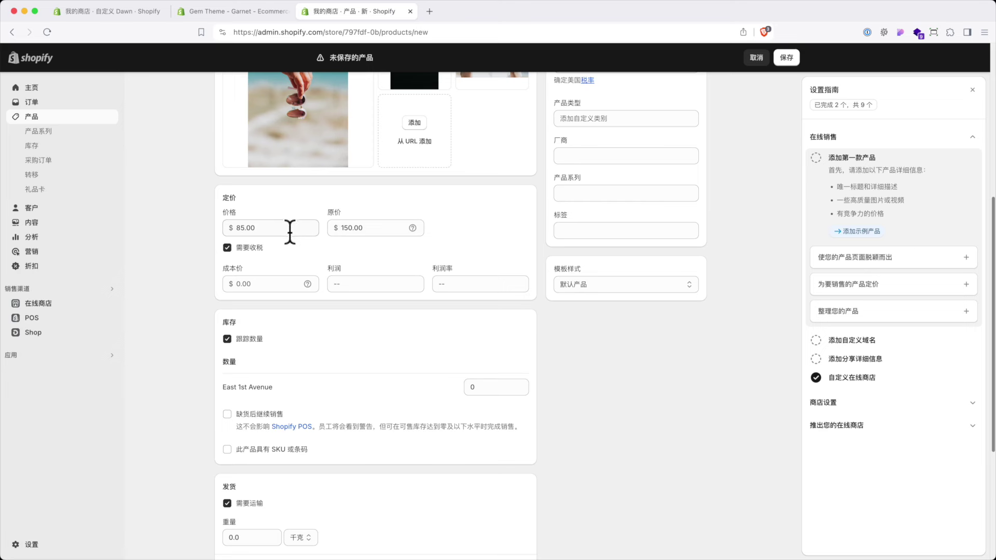
- Turn off the tax charge setting (需要收税) for the product
{"action": "left_click", "coordinate": [227, 248]}
{"action": "left_click", "coordinate": [227, 248]}
{"action": "left_click", "coordinate": [228, 249]}
- Try adding a product option under 多属性, and delete the empty option
{"action": "scroll", "coordinate": [310, 418], "scroll_direction": "down", "scroll_amount": 2}
{"action": "scroll", "coordinate": [310, 418], "scroll_direction": "down", "scroll_amount": 5}
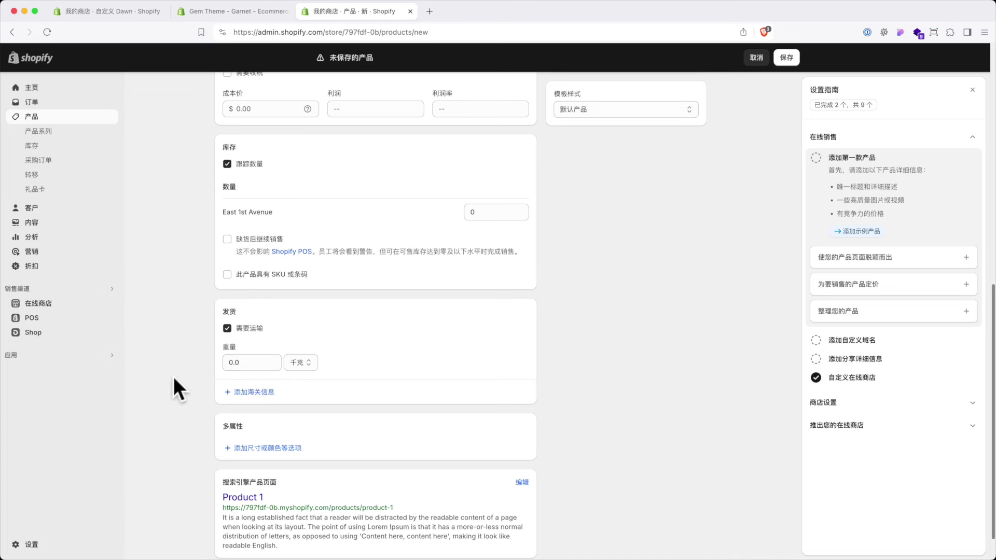
{"action": "scroll", "coordinate": [172, 384], "scroll_direction": "down", "scroll_amount": 2}
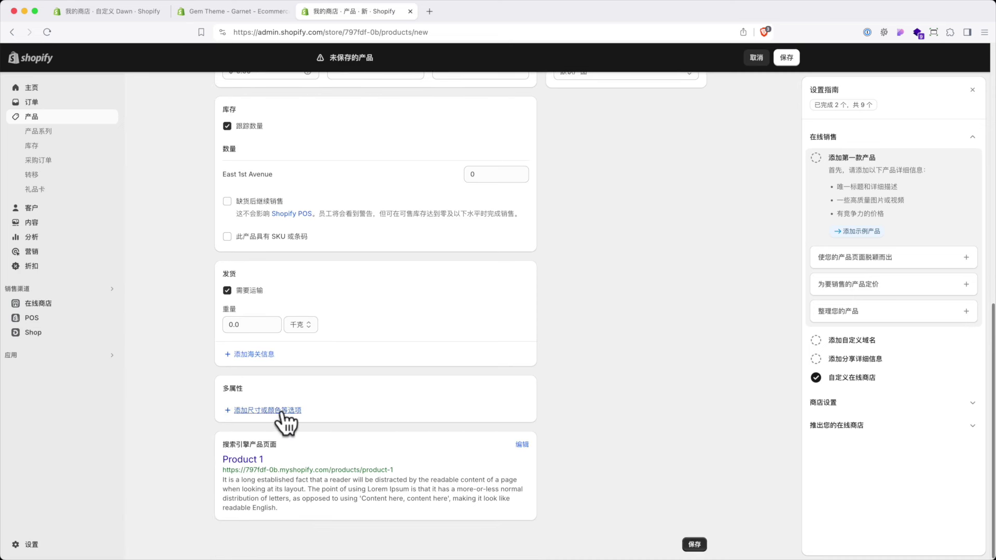
{"action": "left_click", "coordinate": [259, 411]}
{"action": "left_click", "coordinate": [154, 430]}
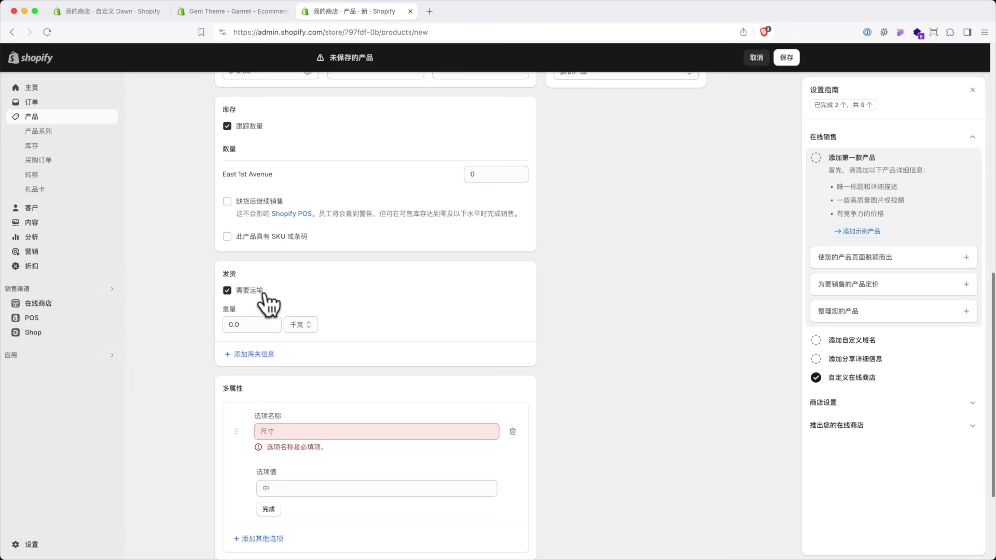
{"action": "left_click", "coordinate": [513, 433]}
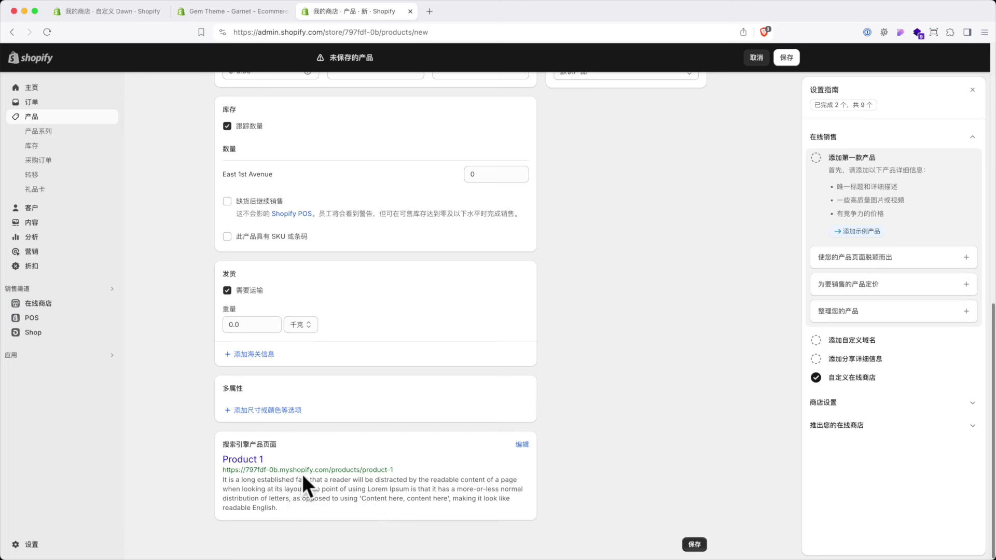
- Open the product's search engine listing for editing and review its page title, meta description and URL handle
{"action": "left_click", "coordinate": [525, 445]}
{"action": "scroll", "coordinate": [345, 505], "scroll_direction": "down", "scroll_amount": 3}
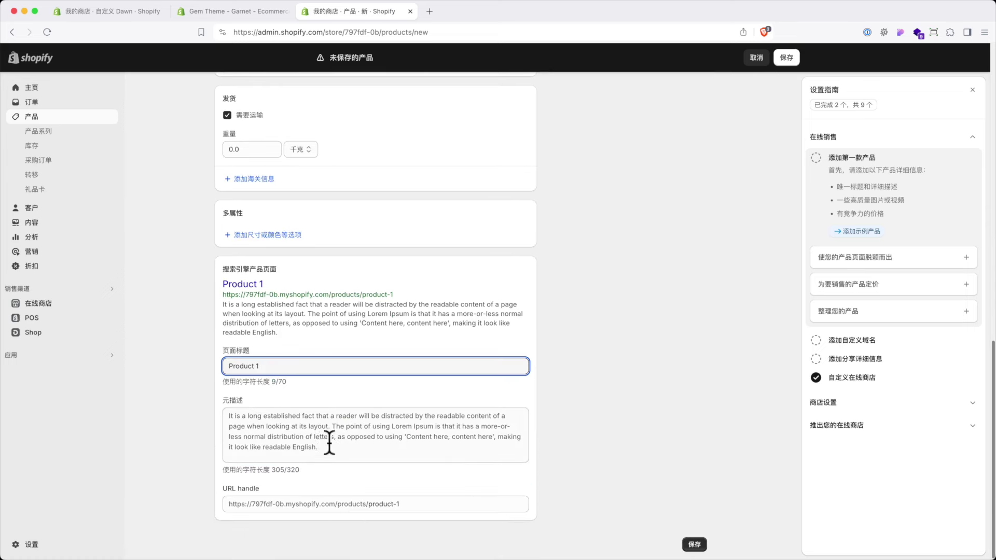
{"action": "left_click_drag", "start_coordinate": [324, 450], "coordinate": [229, 421]}
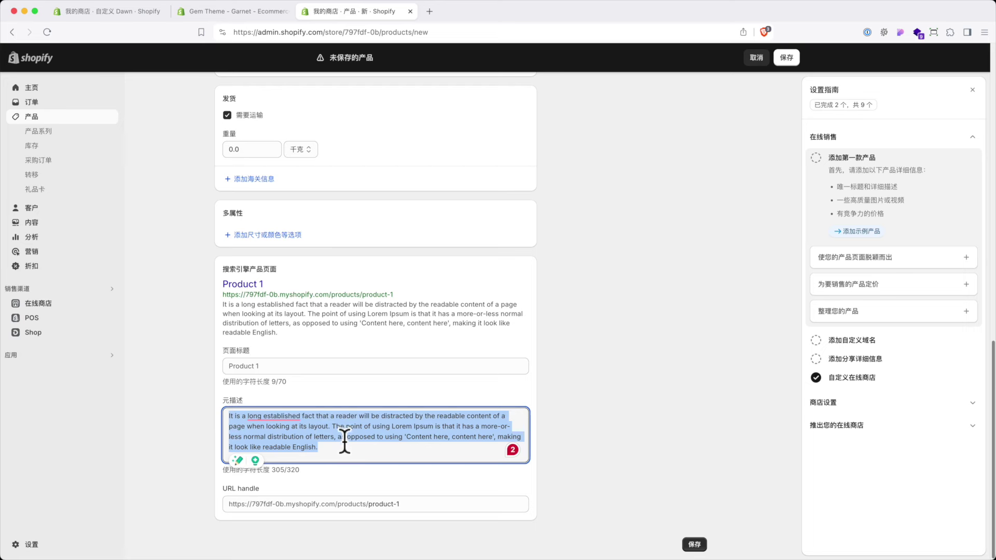
{"action": "left_click", "coordinate": [346, 441]}
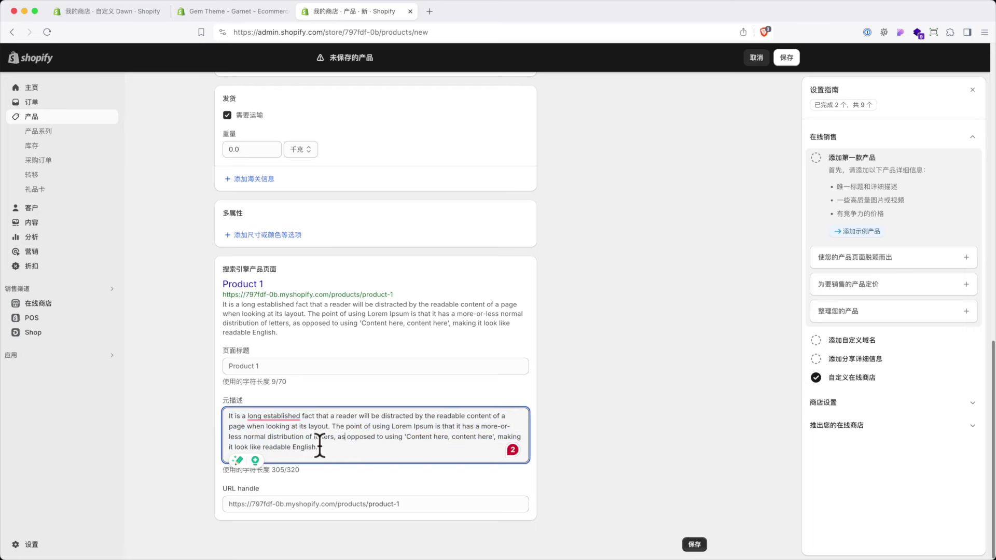
- Keep the product-1 URL handle, save the new Product 1, and return to the product list
{"action": "left_click", "coordinate": [421, 505]}
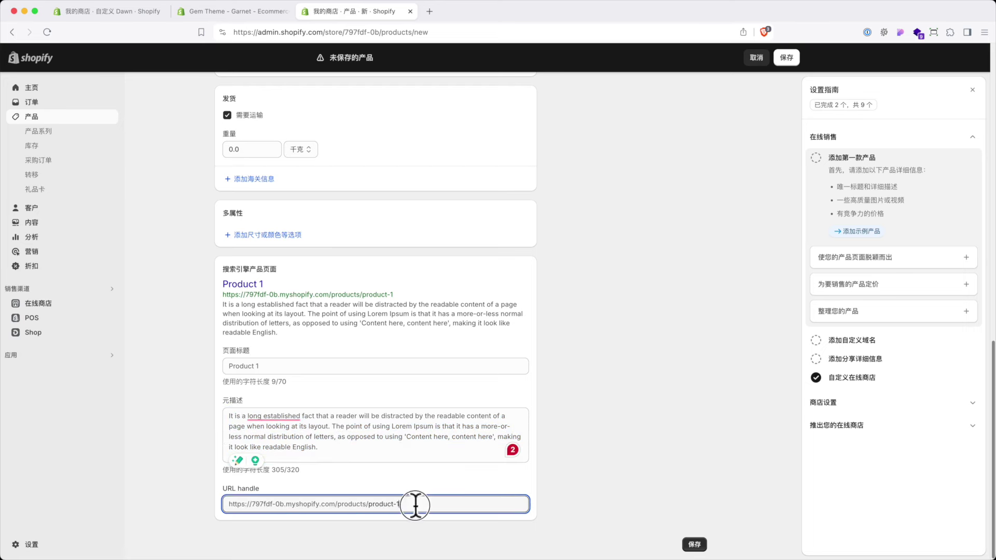
{"action": "left_click", "coordinate": [567, 488]}
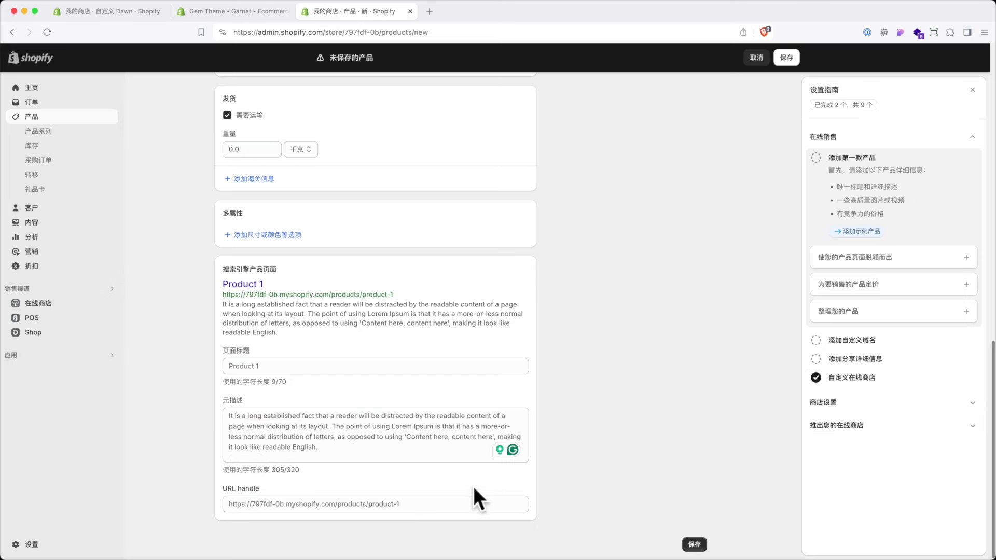
{"action": "left_click", "coordinate": [696, 546]}
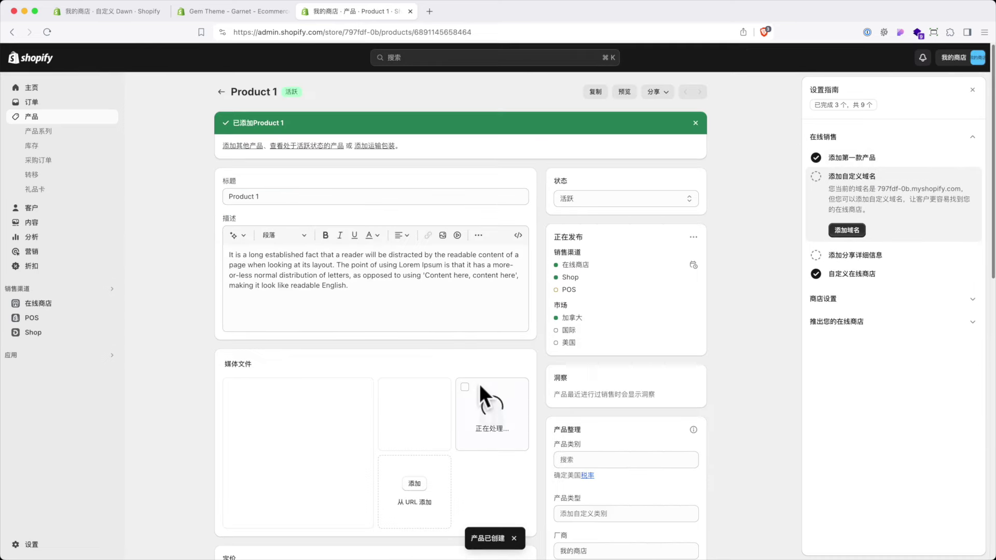
{"action": "left_click", "coordinate": [221, 92]}
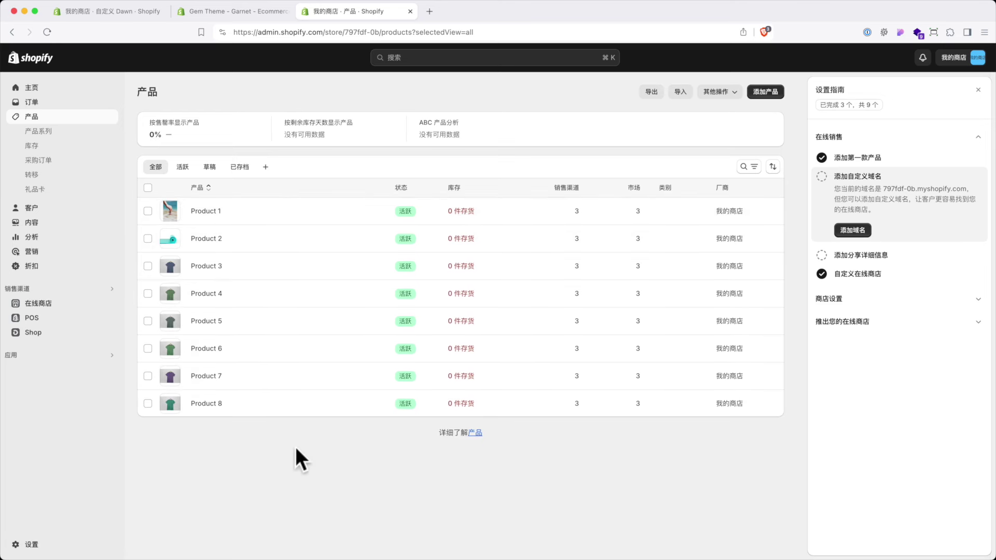
- Add Product 1, Product 2 and Product 3 to the Men collection in bulk
{"action": "left_click", "coordinate": [148, 211]}
{"action": "left_click", "coordinate": [148, 238]}
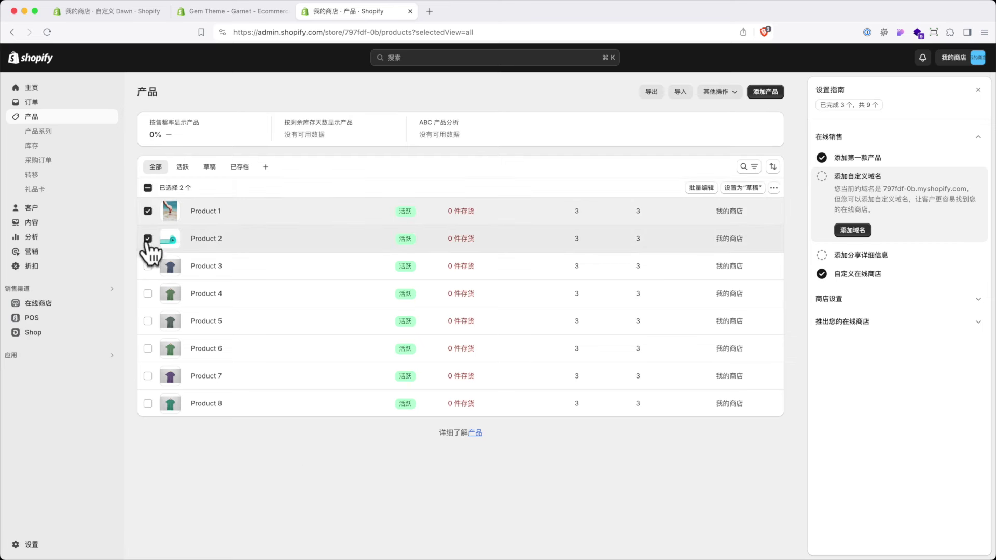
{"action": "left_click", "coordinate": [147, 266]}
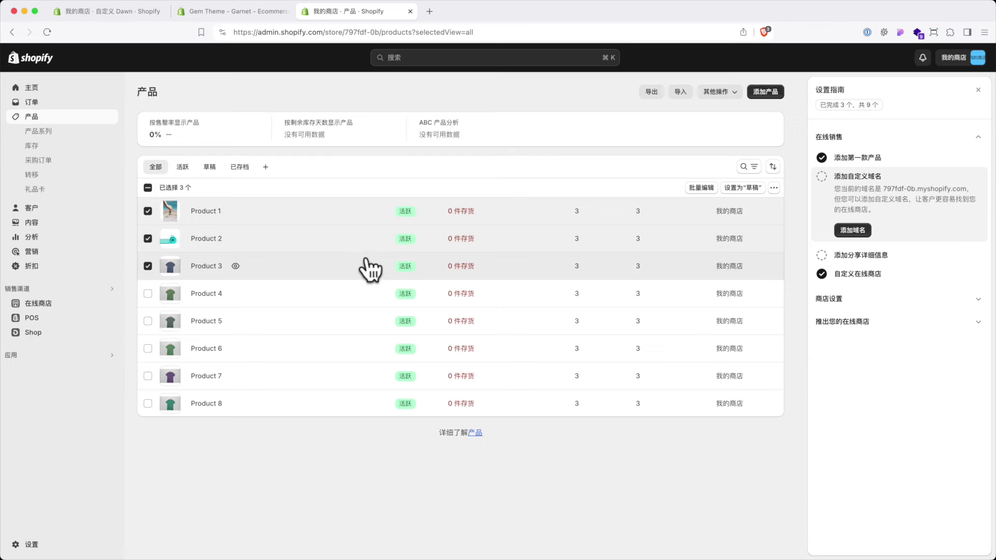
{"action": "left_click", "coordinate": [774, 188]}
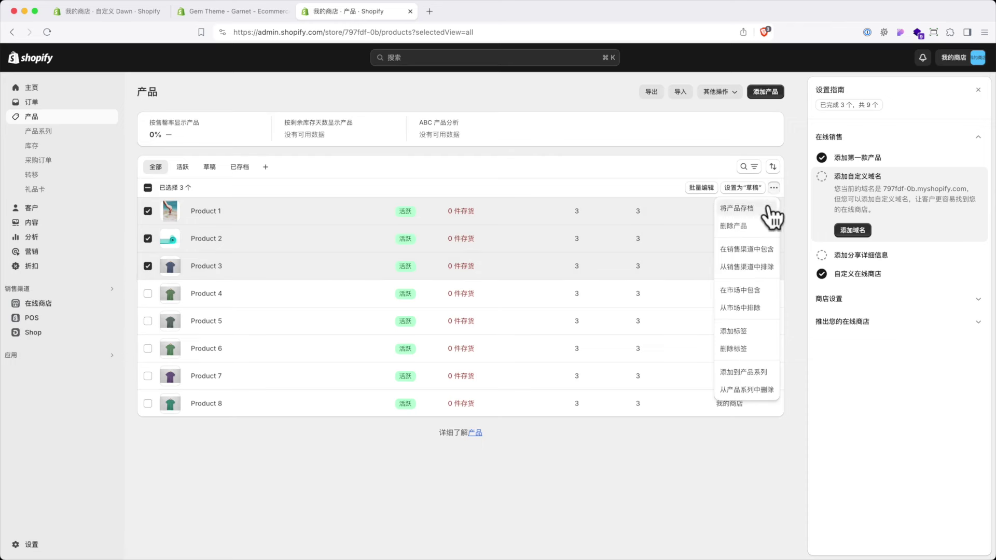
{"action": "left_click", "coordinate": [746, 372]}
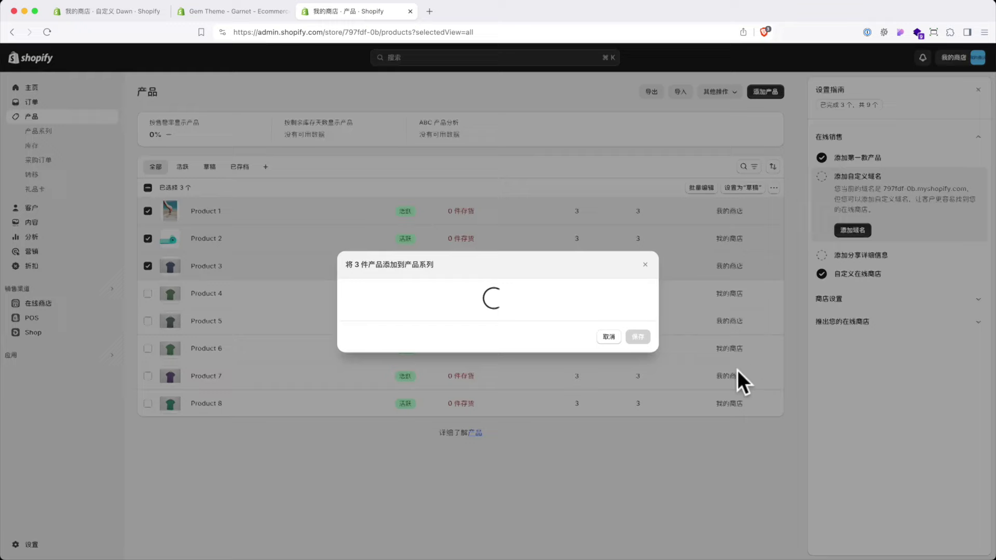
{"action": "left_click", "coordinate": [350, 298]}
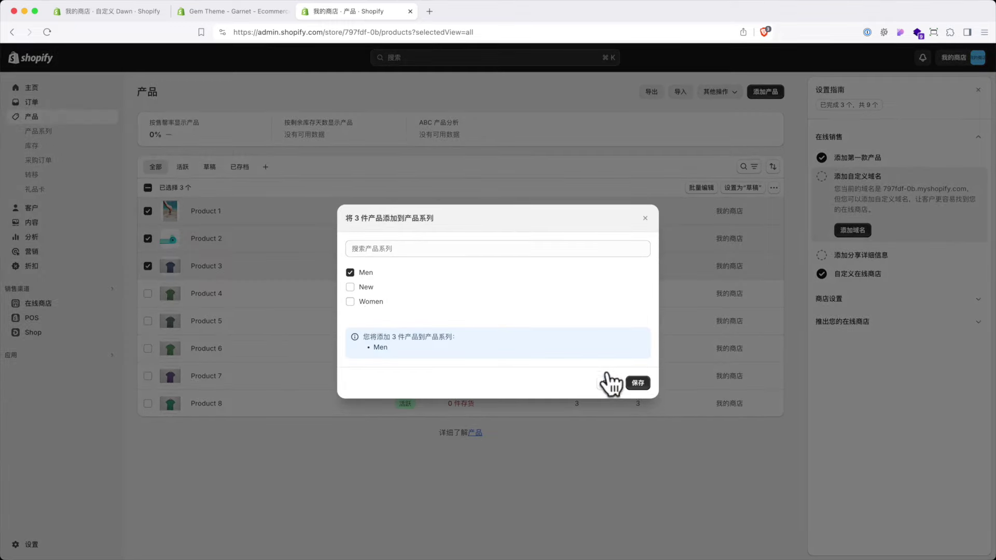
{"action": "left_click", "coordinate": [637, 382]}
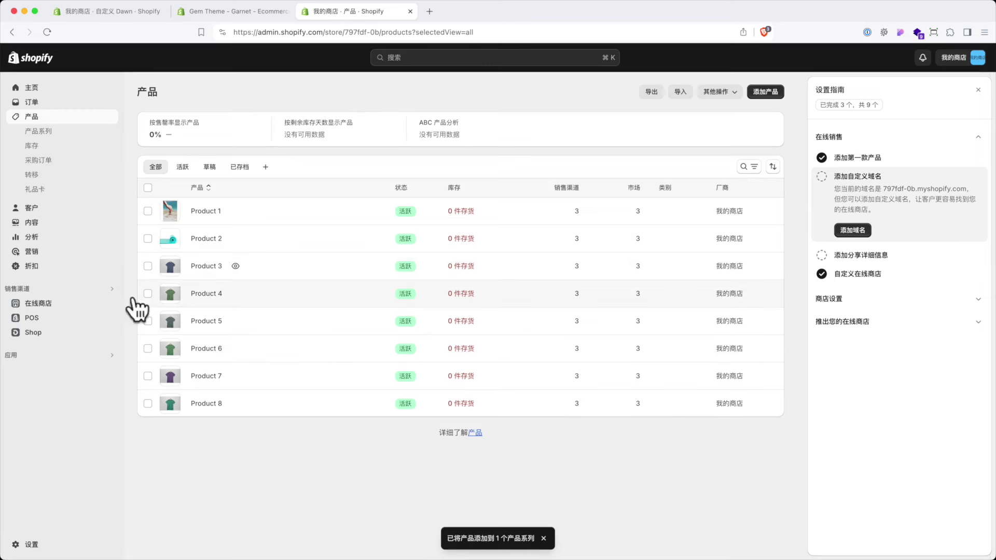
- Add Product 4, Product 5 and Product 6 to the Women collection in bulk
{"action": "left_click", "coordinate": [148, 294]}
{"action": "left_click", "coordinate": [148, 321]}
{"action": "left_click", "coordinate": [148, 349]}
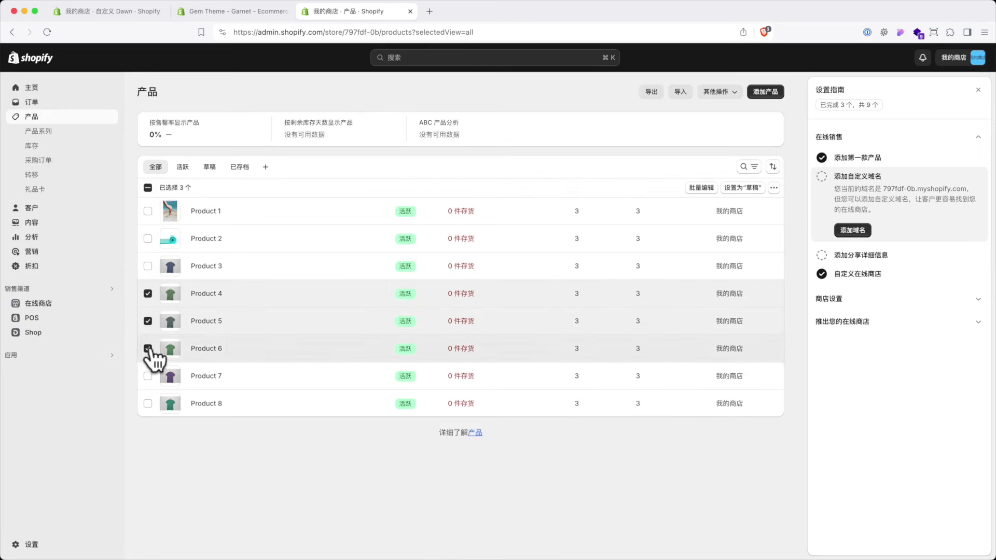
{"action": "left_click", "coordinate": [774, 188]}
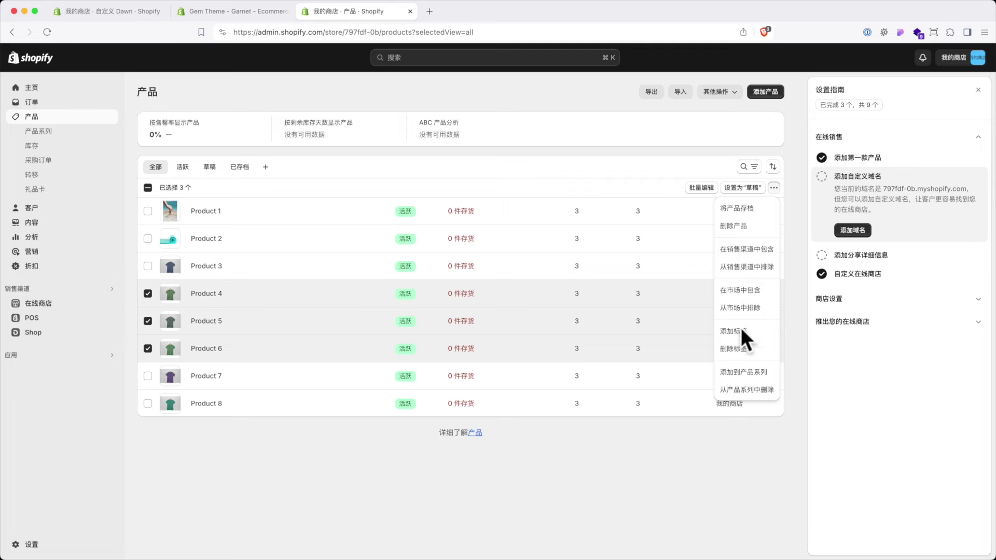
{"action": "left_click", "coordinate": [737, 374]}
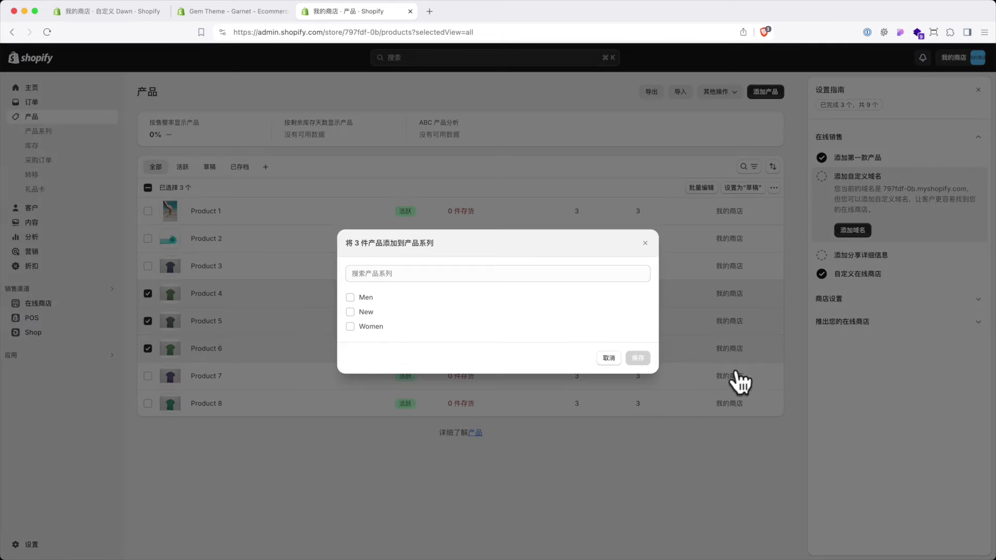
{"action": "left_click", "coordinate": [350, 326]}
{"action": "left_click", "coordinate": [639, 382]}
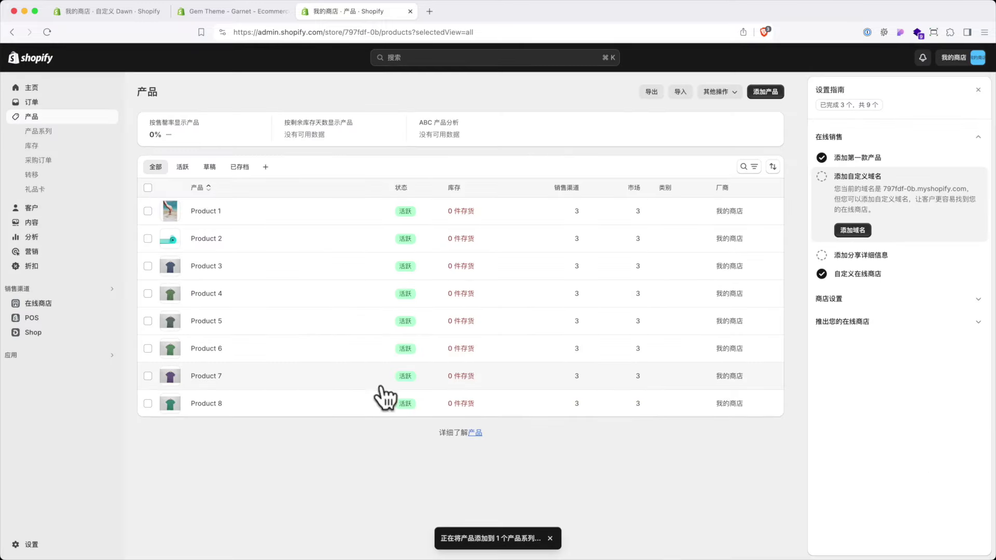
- Add Product 7 and Product 8 to the New collection in bulk
{"action": "left_click", "coordinate": [148, 376]}
{"action": "left_click", "coordinate": [148, 403]}
{"action": "left_click", "coordinate": [773, 188]}
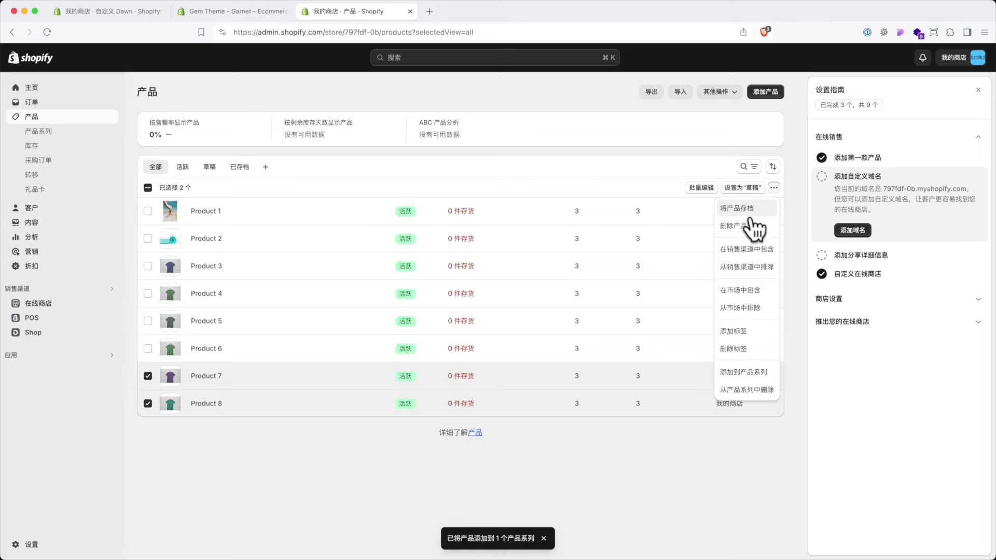
{"action": "left_click", "coordinate": [745, 374]}
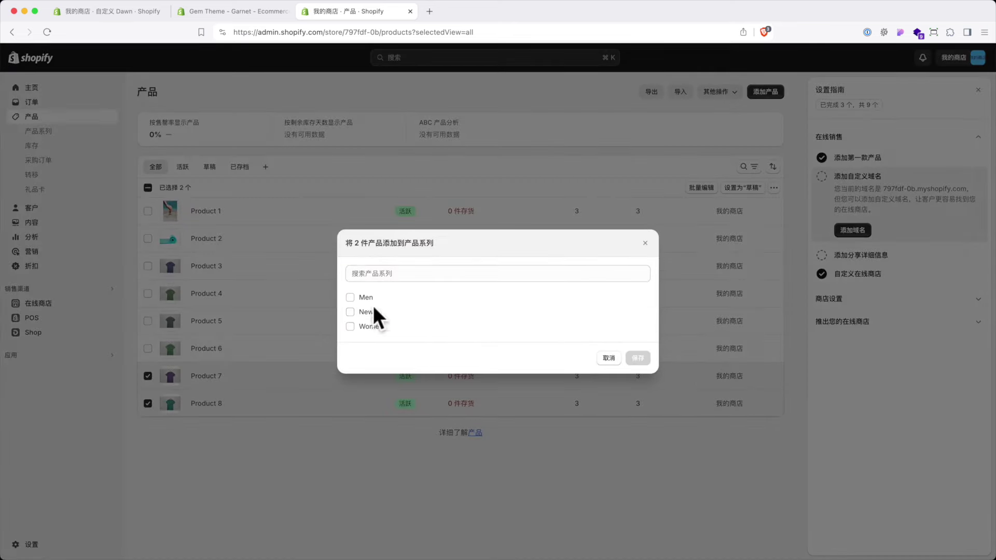
{"action": "left_click", "coordinate": [350, 311]}
{"action": "left_click", "coordinate": [636, 384]}
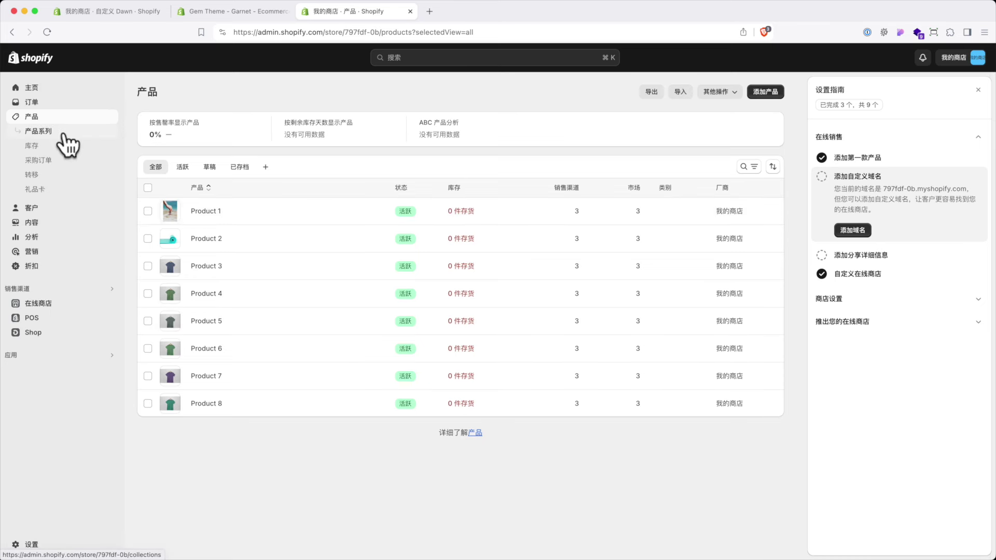
- Give the Men collection the photo of a man carrying a brown leather bag from the collection folder, and save it
{"action": "left_click", "coordinate": [39, 133]}
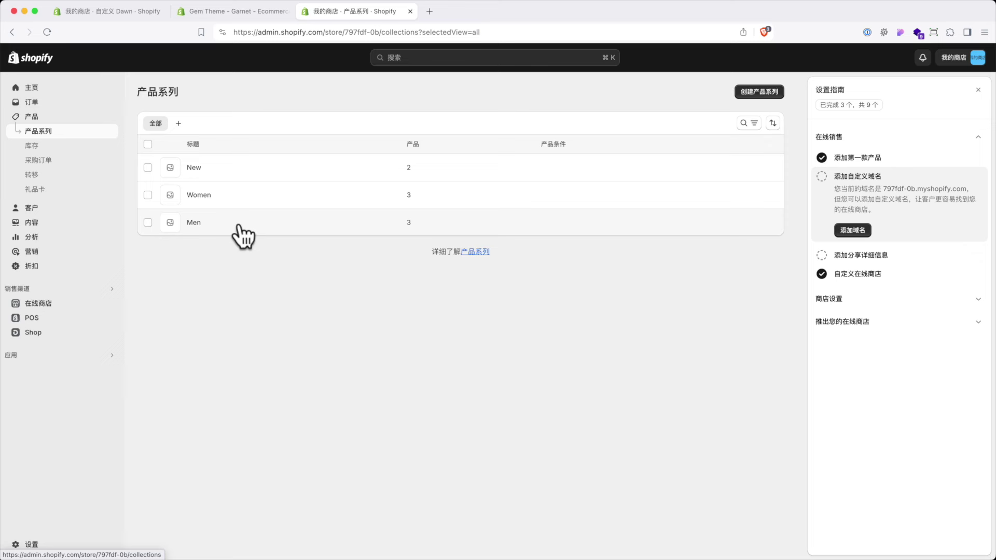
{"action": "left_click", "coordinate": [193, 223]}
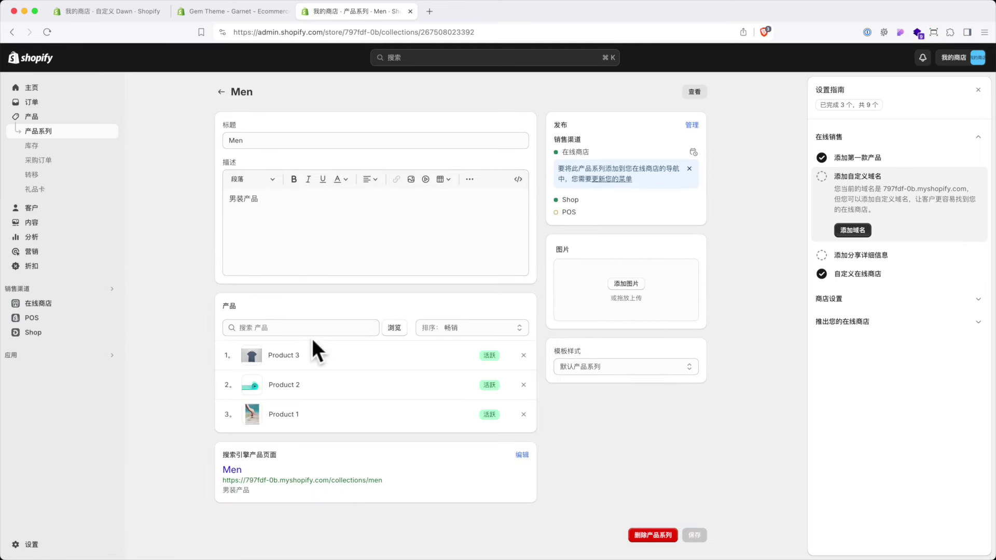
{"action": "left_click", "coordinate": [627, 285]}
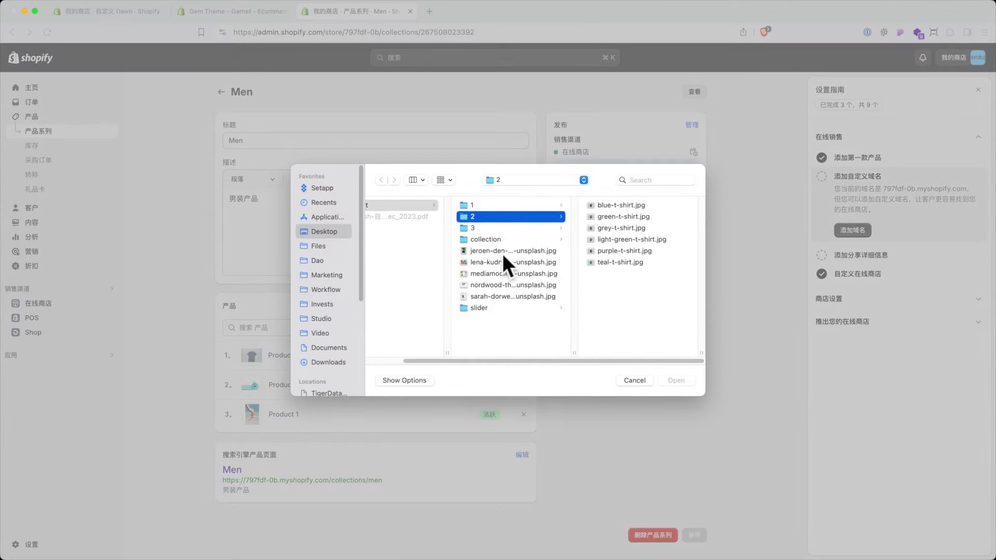
{"action": "left_click", "coordinate": [544, 239]}
{"action": "left_click", "coordinate": [629, 204]}
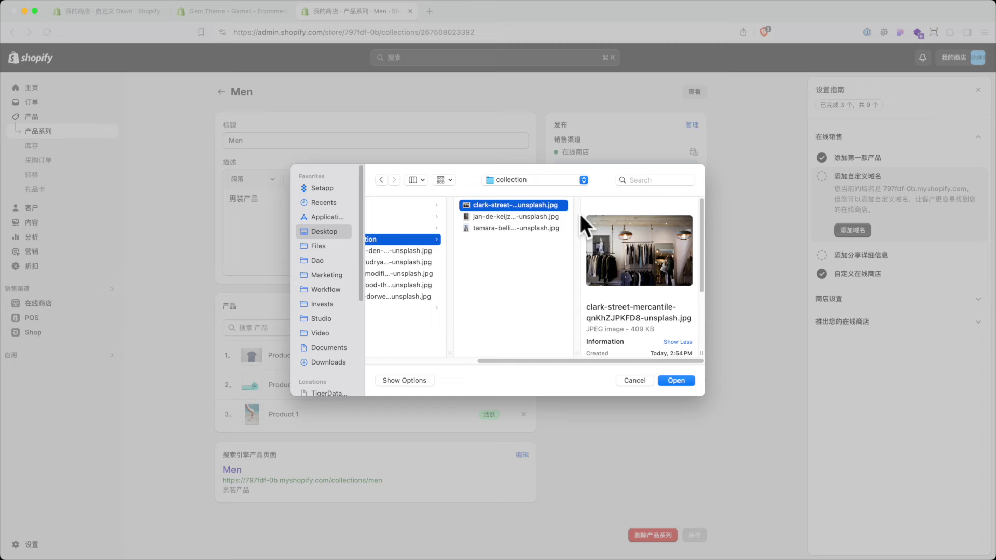
{"action": "left_click", "coordinate": [514, 216]}
{"action": "left_click", "coordinate": [674, 381]}
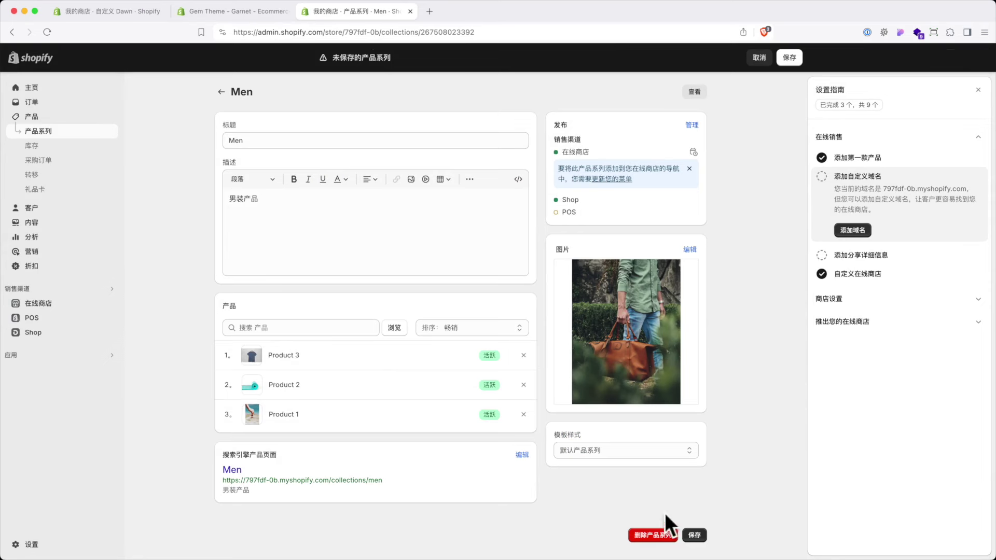
{"action": "left_click", "coordinate": [695, 536]}
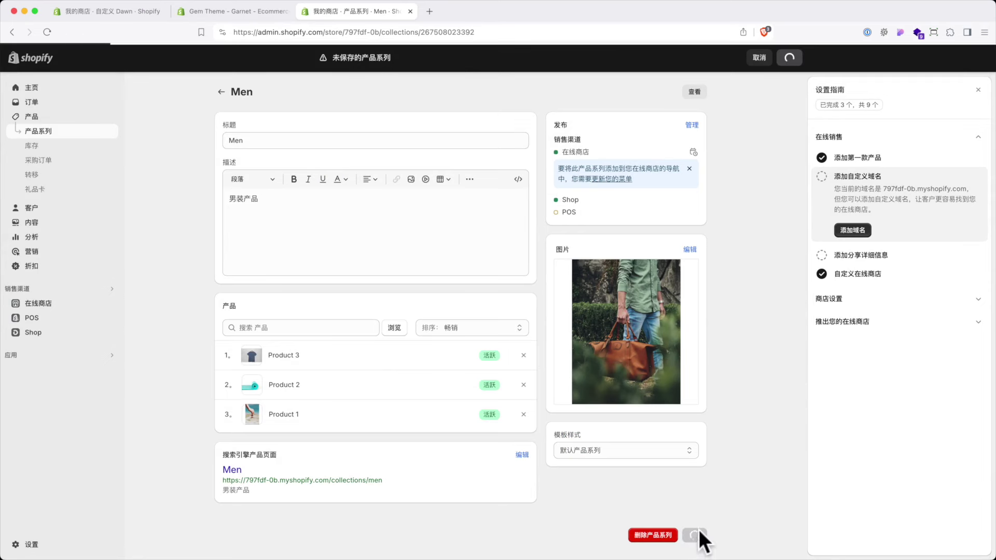
- Give the Women collection the photo of a woman in a striped sweater from the collection folder, and save it
{"action": "left_click", "coordinate": [47, 132]}
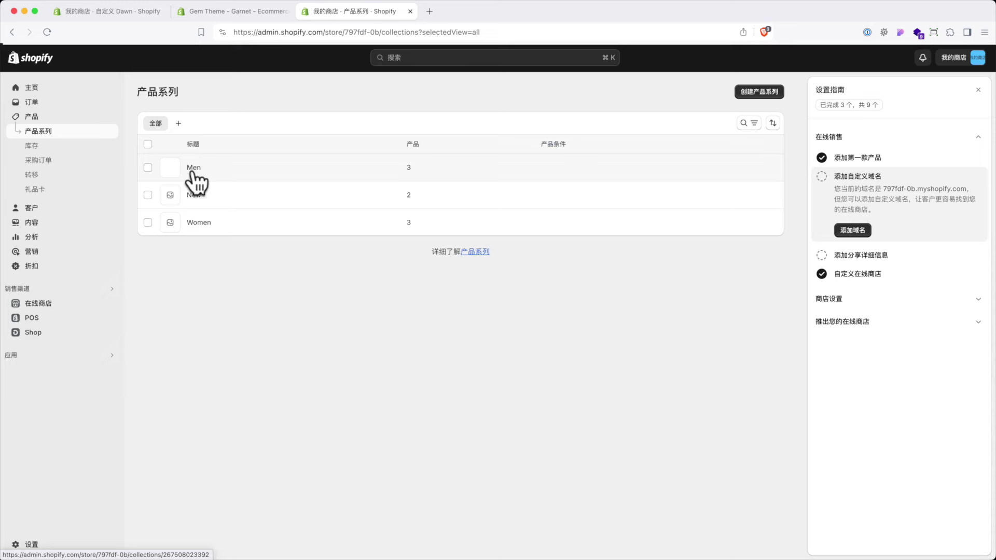
{"action": "left_click", "coordinate": [198, 221]}
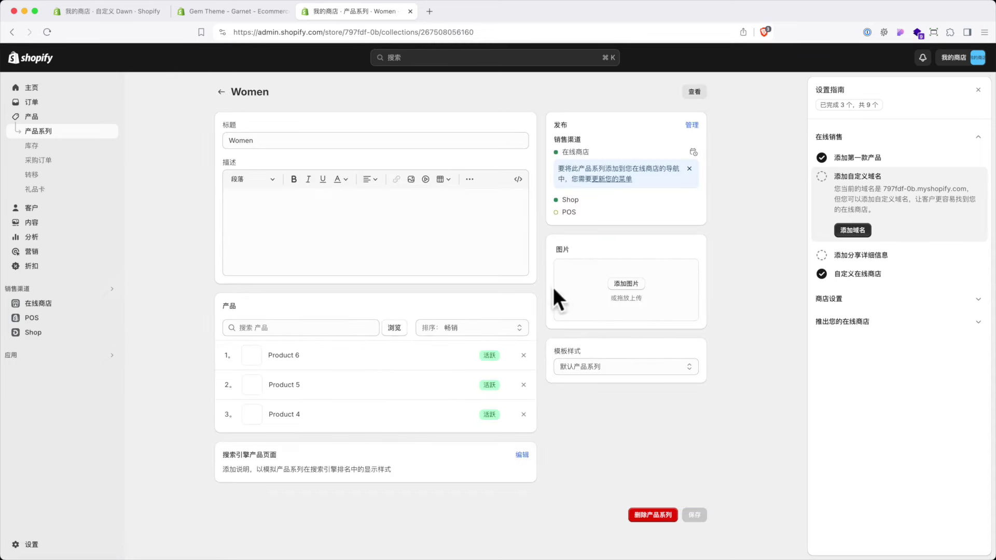
{"action": "left_click", "coordinate": [628, 288]}
{"action": "left_click", "coordinate": [615, 217]}
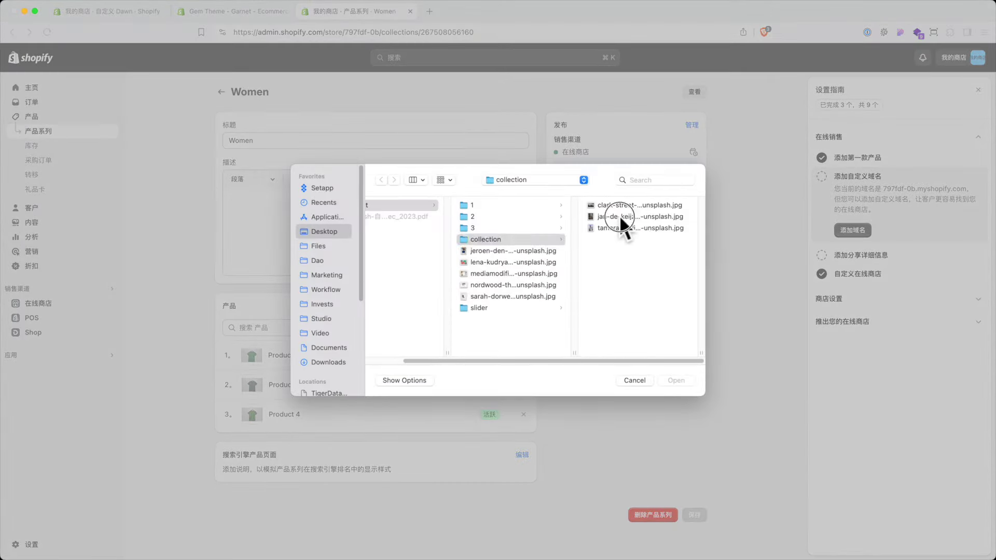
{"action": "left_click", "coordinate": [520, 229]}
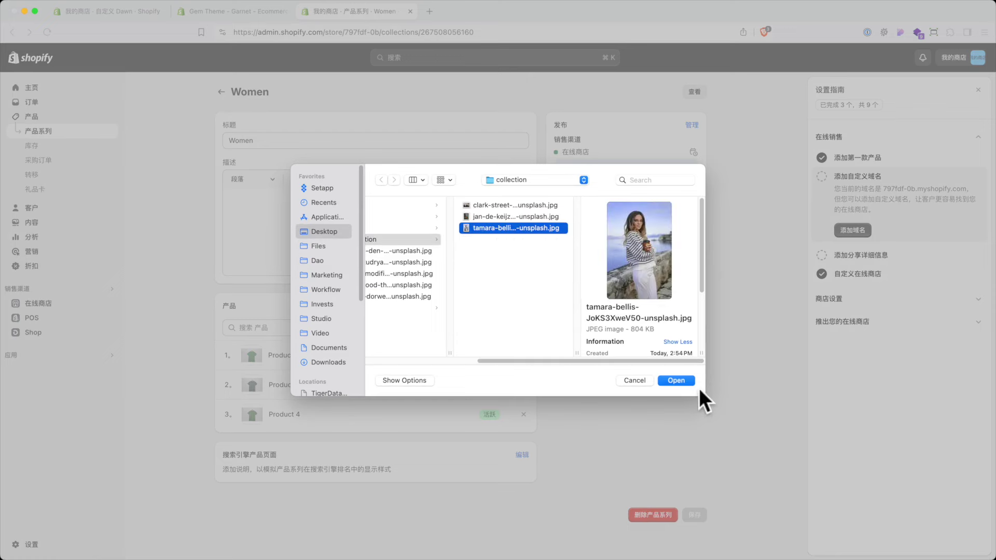
{"action": "left_click", "coordinate": [677, 381]}
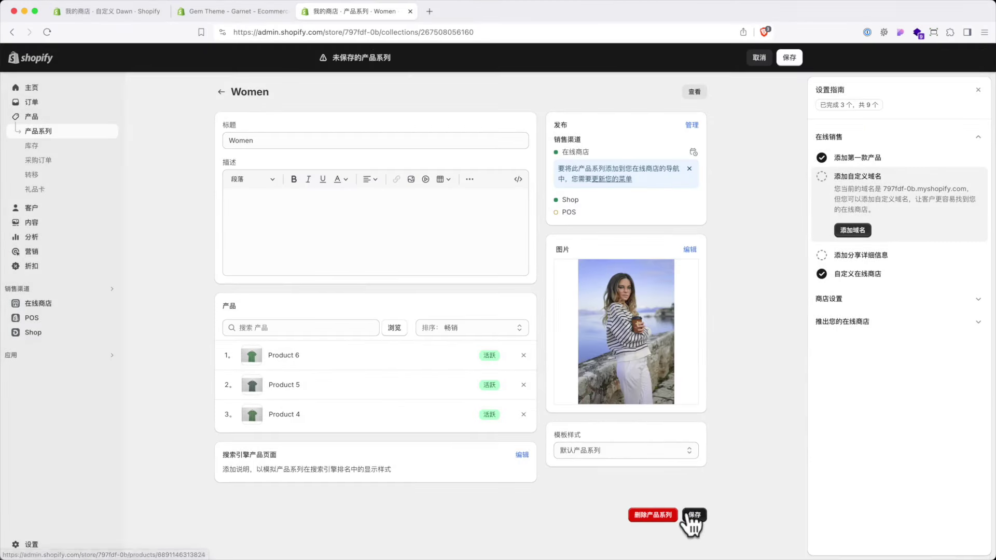
{"action": "left_click", "coordinate": [694, 515]}
- Give the New collection the clothing store interior photo from the collection folder, and save it
{"action": "left_click", "coordinate": [221, 91]}
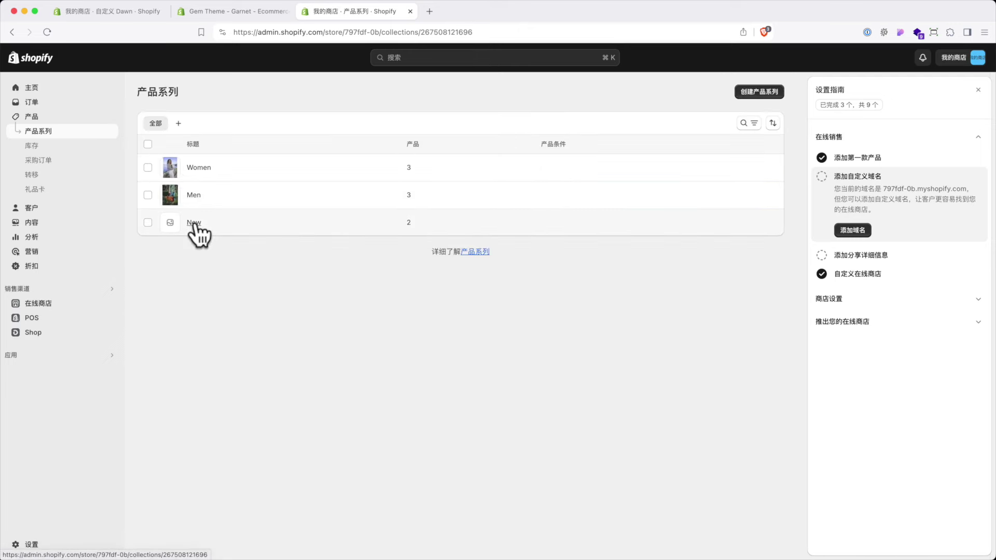
{"action": "left_click", "coordinate": [193, 222]}
{"action": "left_click", "coordinate": [628, 282]}
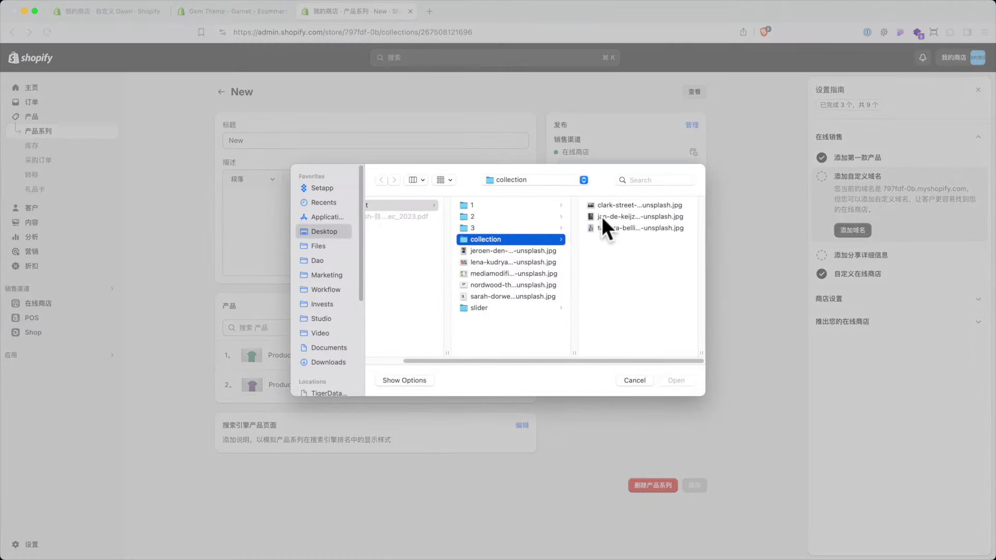
{"action": "left_click", "coordinate": [612, 204]}
{"action": "left_click", "coordinate": [674, 381]}
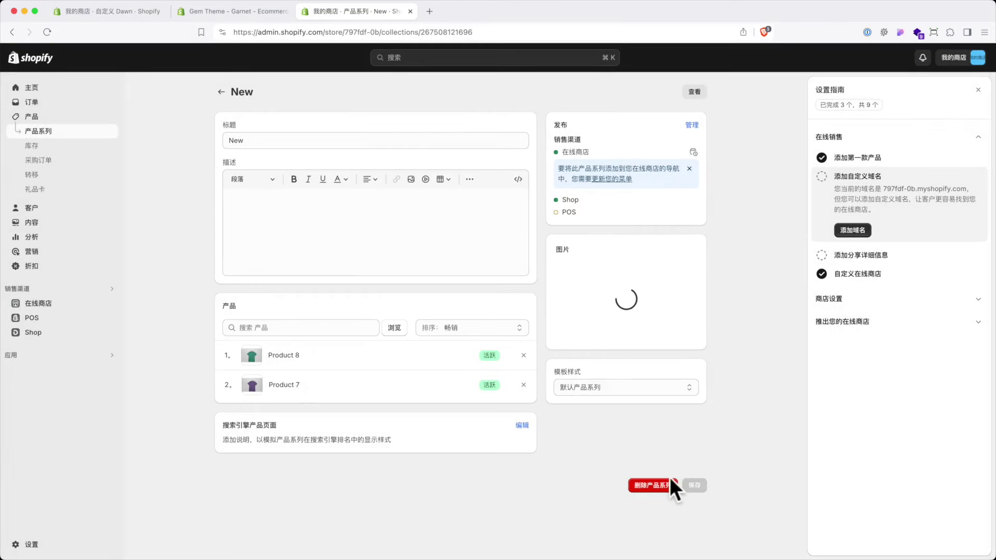
{"action": "left_click", "coordinate": [695, 491]}
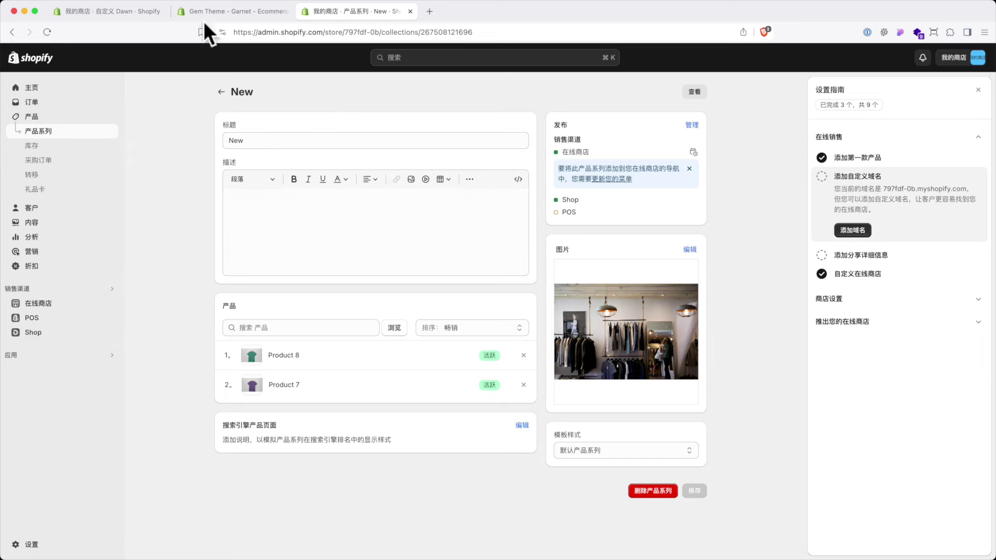
- In the Dawn theme editor, set the Collections list section's desktop column count (桌面上的列数) to 2
{"action": "key", "text": "ctrl+Tab"}
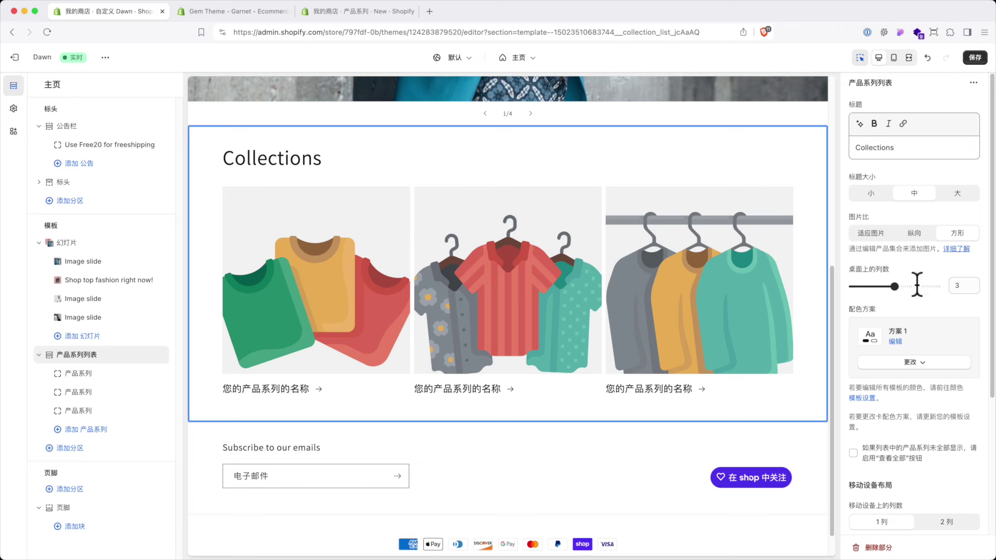
{"action": "left_click_drag", "start_coordinate": [892, 285], "coordinate": [876, 289]}
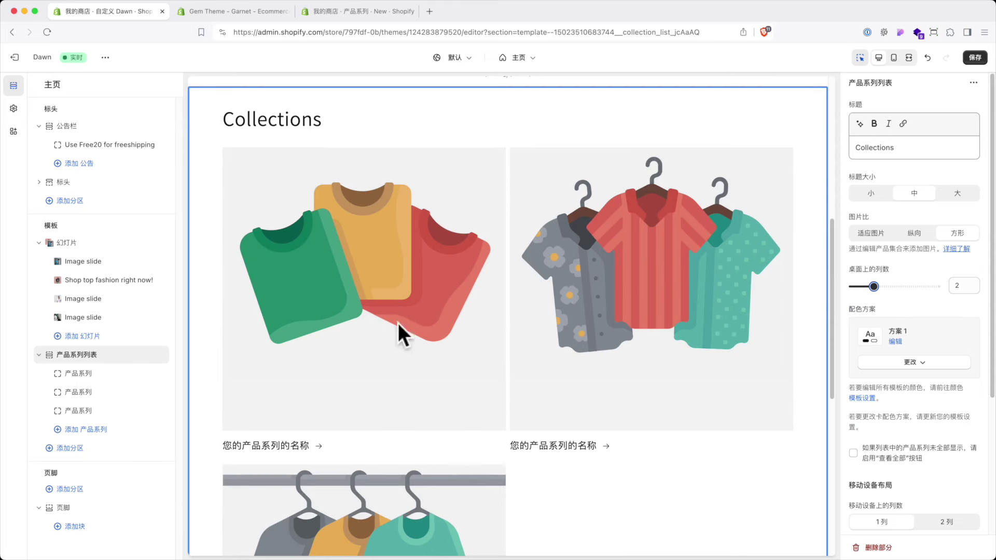
{"action": "scroll", "coordinate": [360, 231], "scroll_direction": "up", "scroll_amount": 2}
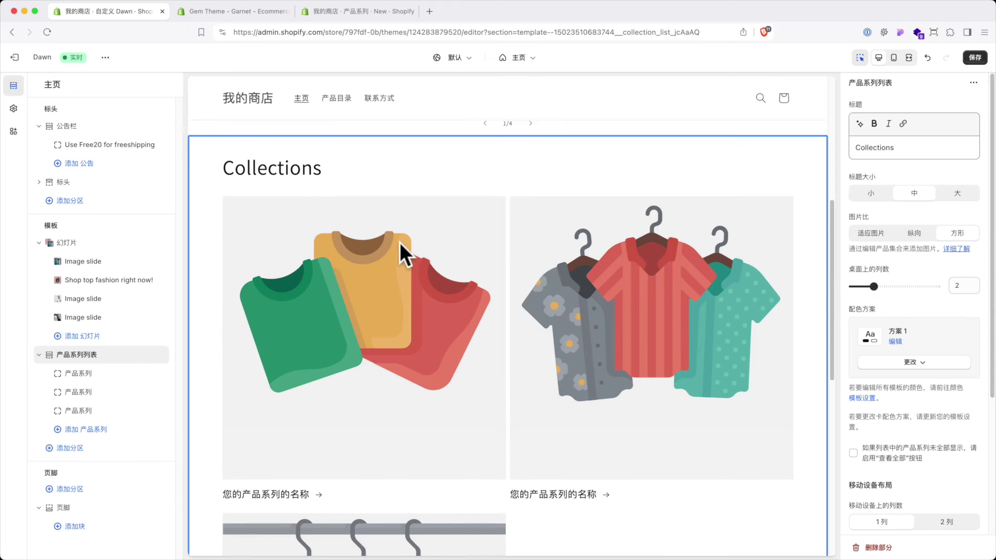
- Remove the third collection block (产品系列) from the homepage's Collections list section, leaving a two-block layout
{"action": "scroll", "coordinate": [399, 242], "scroll_direction": "down", "scroll_amount": 2}
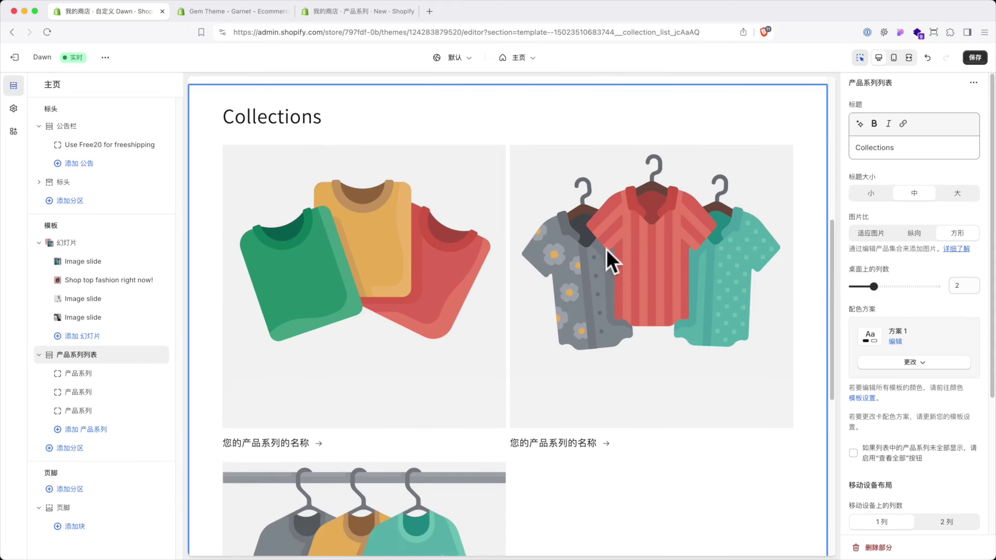
{"action": "scroll", "coordinate": [366, 384], "scroll_direction": "down", "scroll_amount": 5}
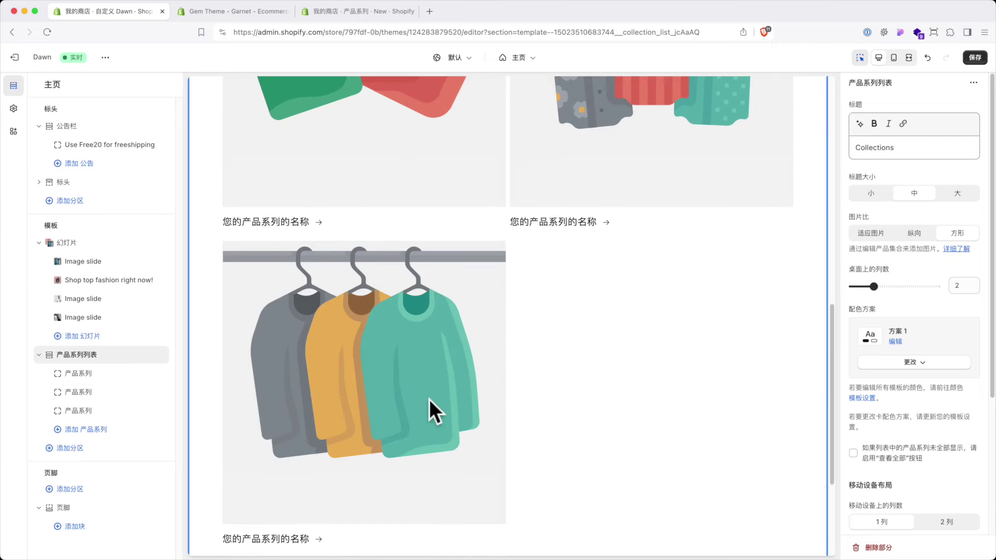
{"action": "left_click", "coordinate": [376, 363]}
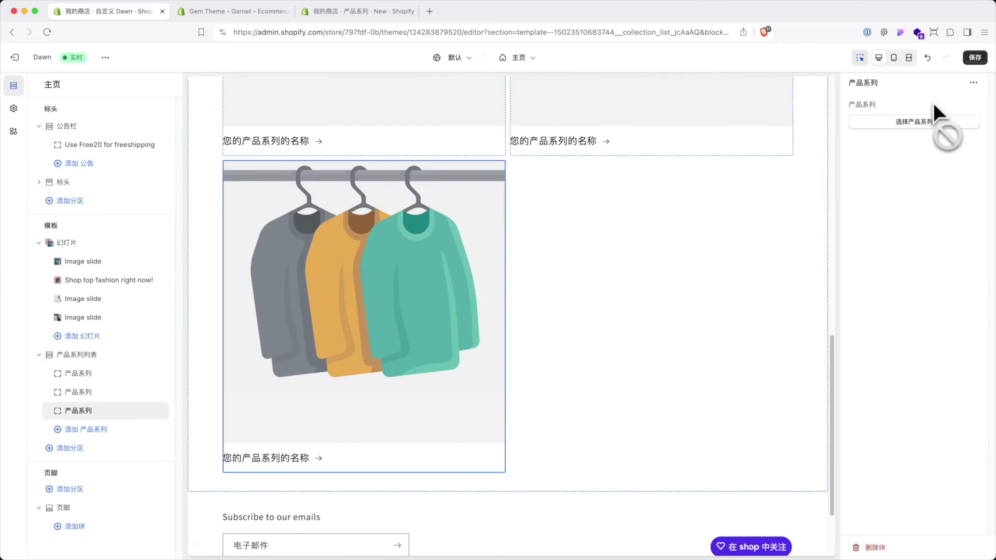
{"action": "left_click", "coordinate": [973, 83]}
{"action": "left_click", "coordinate": [980, 140]}
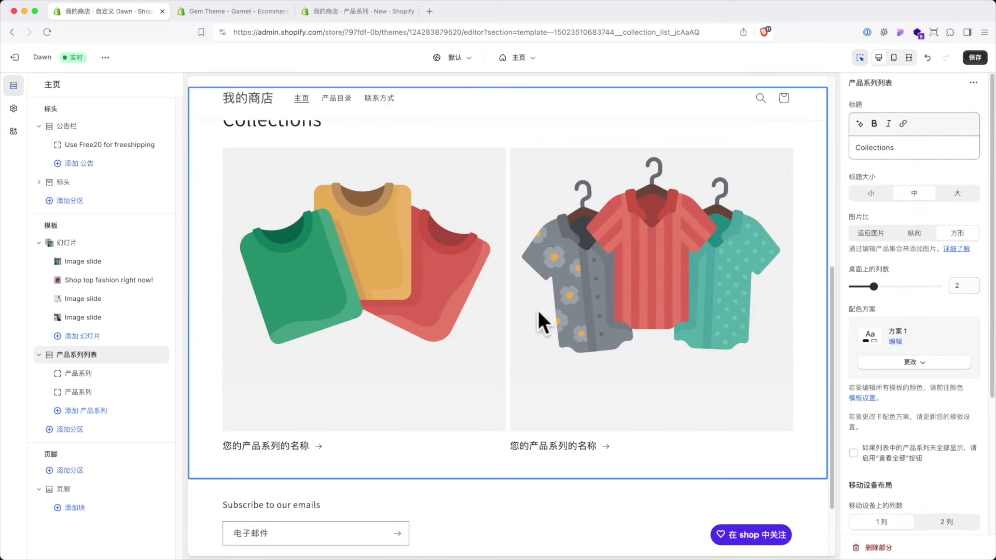
- Try to assign the Men collection to the first block of the Collections list section
{"action": "left_click", "coordinate": [345, 254]}
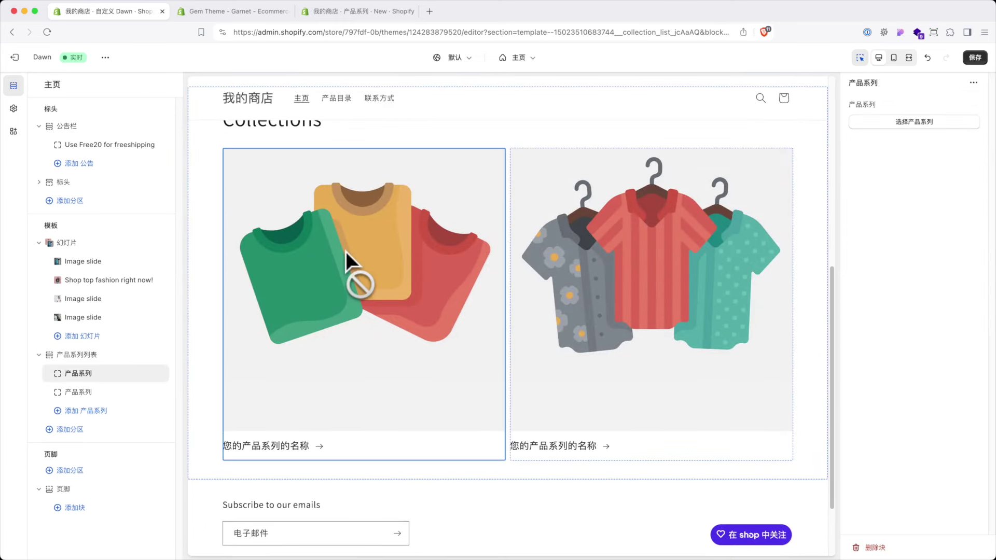
{"action": "left_click", "coordinate": [911, 123]}
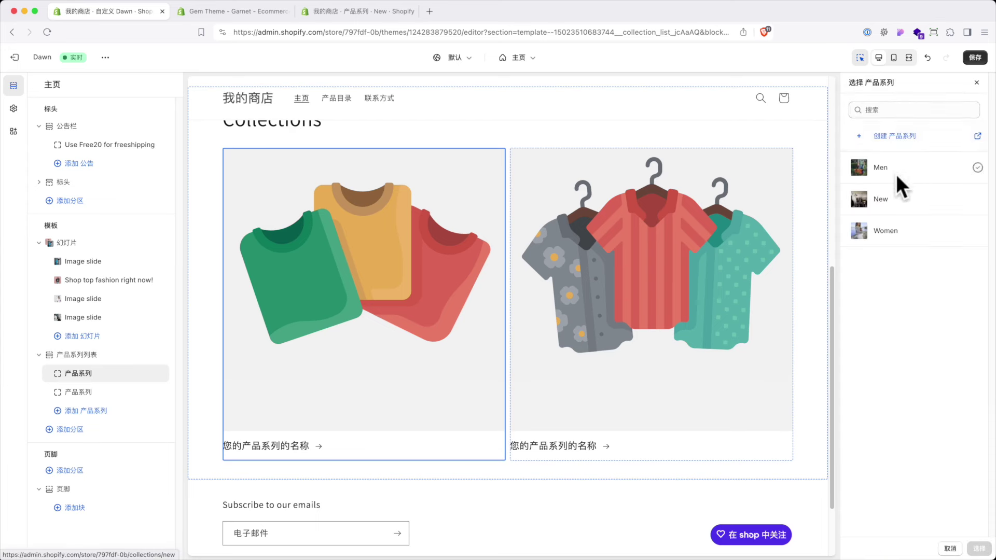
{"action": "left_click", "coordinate": [881, 168]}
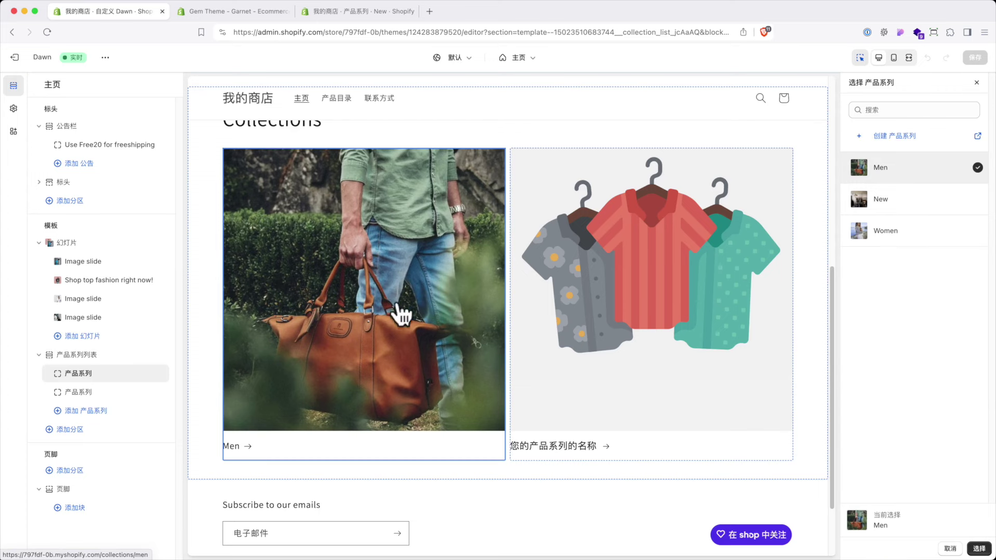
{"action": "left_click", "coordinate": [651, 248]}
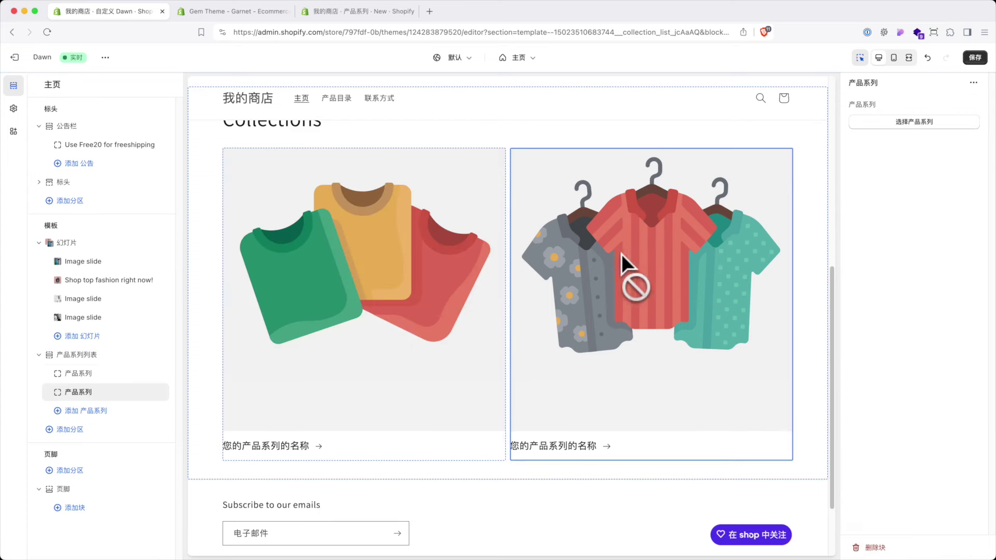
- Assign the Men collection to the first block of the Collections section and save the theme
{"action": "left_click", "coordinate": [325, 291]}
{"action": "left_click", "coordinate": [921, 122]}
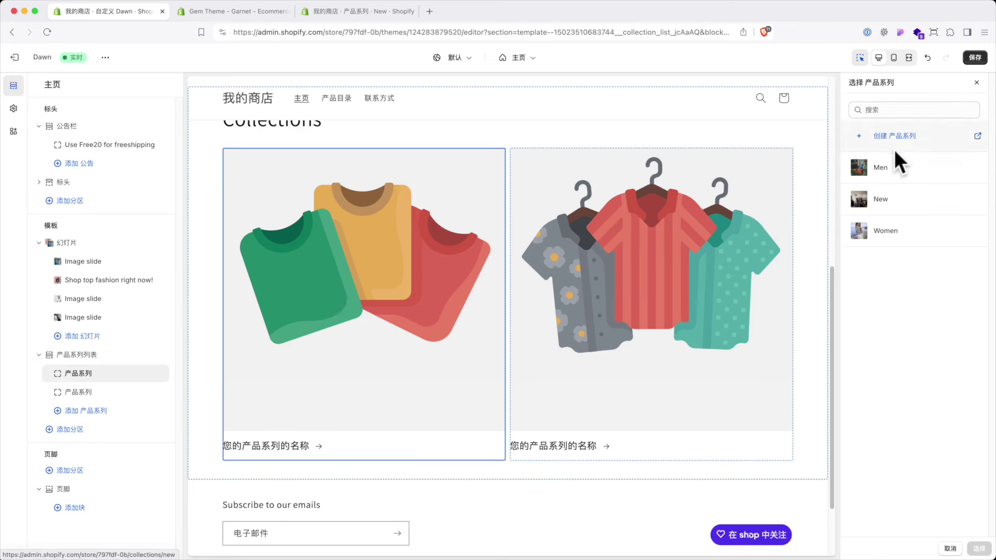
{"action": "left_click", "coordinate": [884, 167]}
{"action": "left_click", "coordinate": [979, 549]}
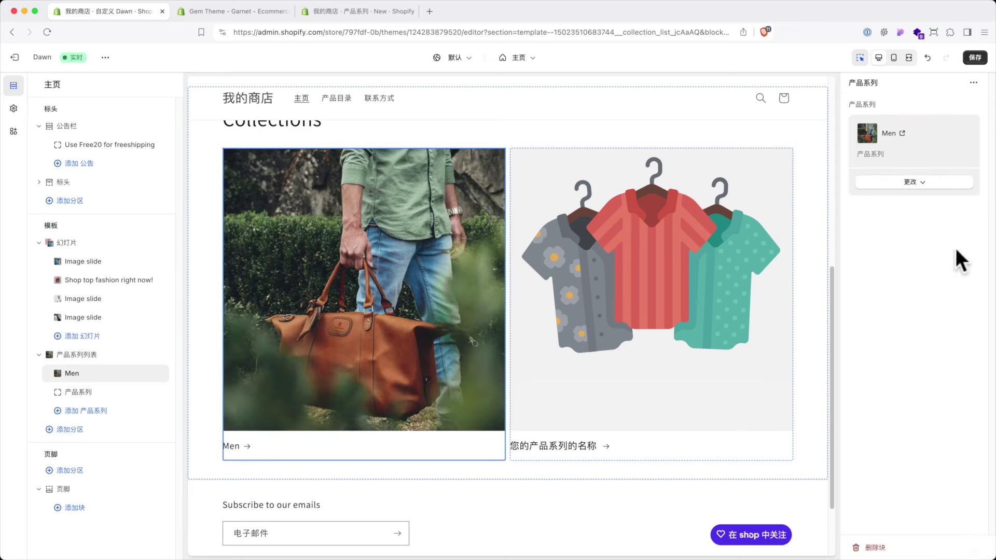
{"action": "left_click", "coordinate": [974, 57]}
- Assign the Women collection to the second block of the Collections section and save the theme
{"action": "left_click", "coordinate": [622, 276]}
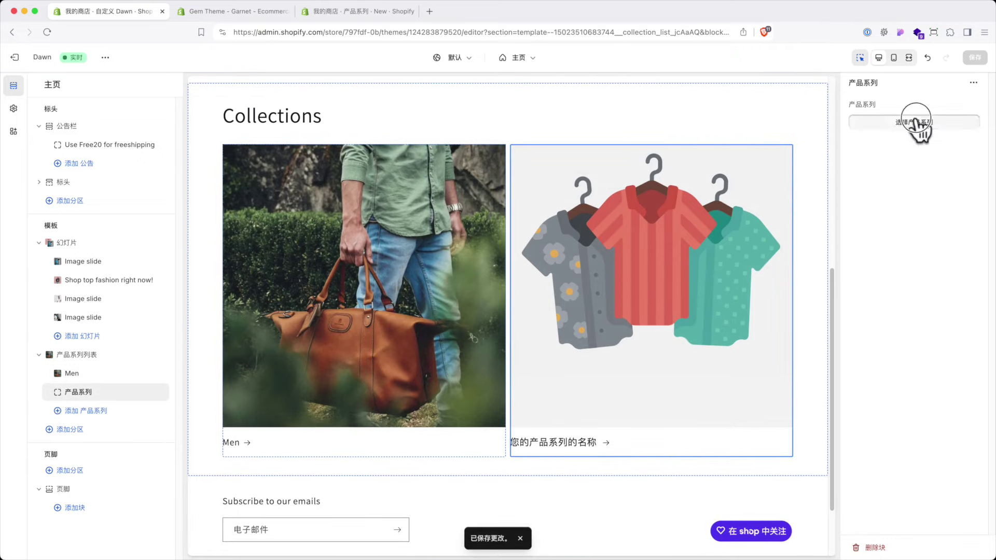
{"action": "left_click", "coordinate": [885, 122]}
{"action": "left_click", "coordinate": [882, 230]}
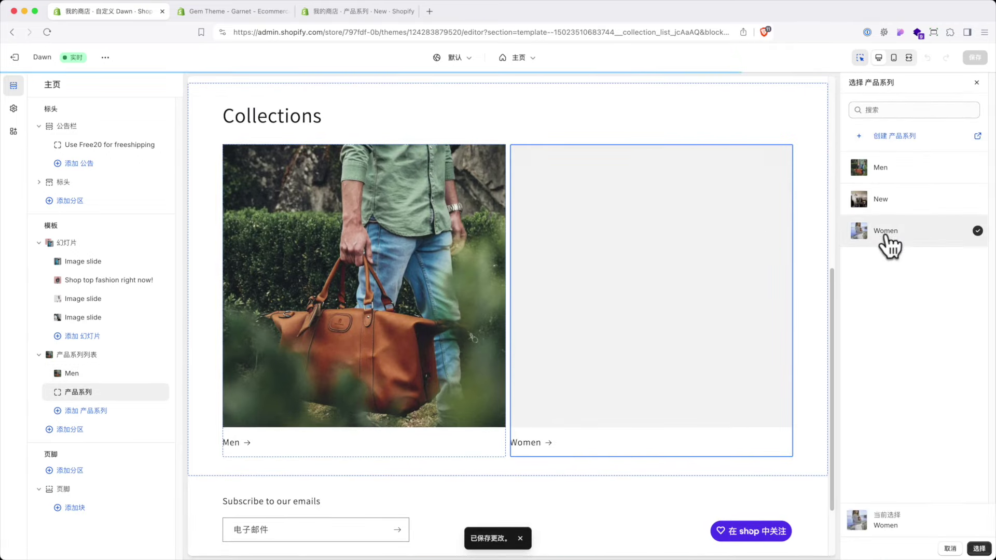
{"action": "left_click", "coordinate": [977, 549]}
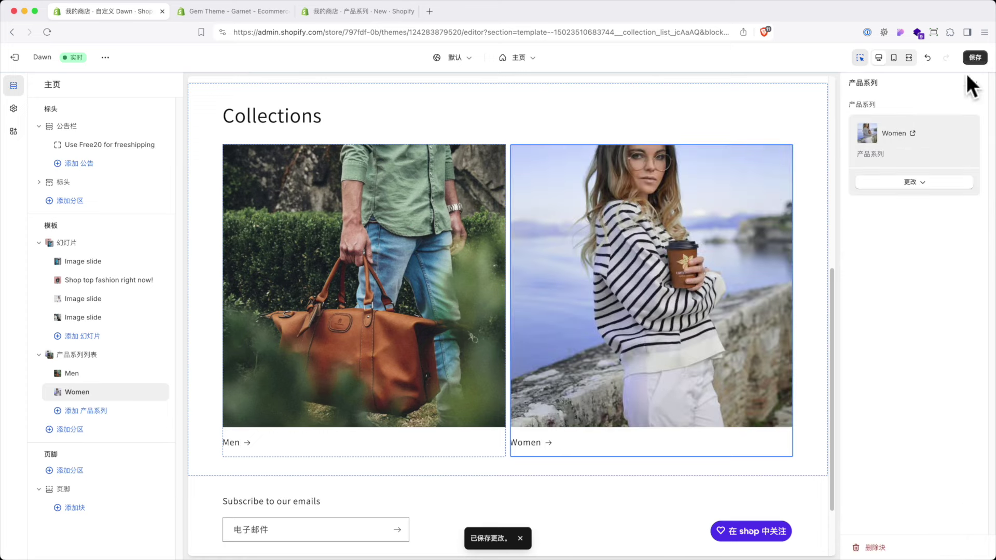
{"action": "left_click", "coordinate": [975, 57]}
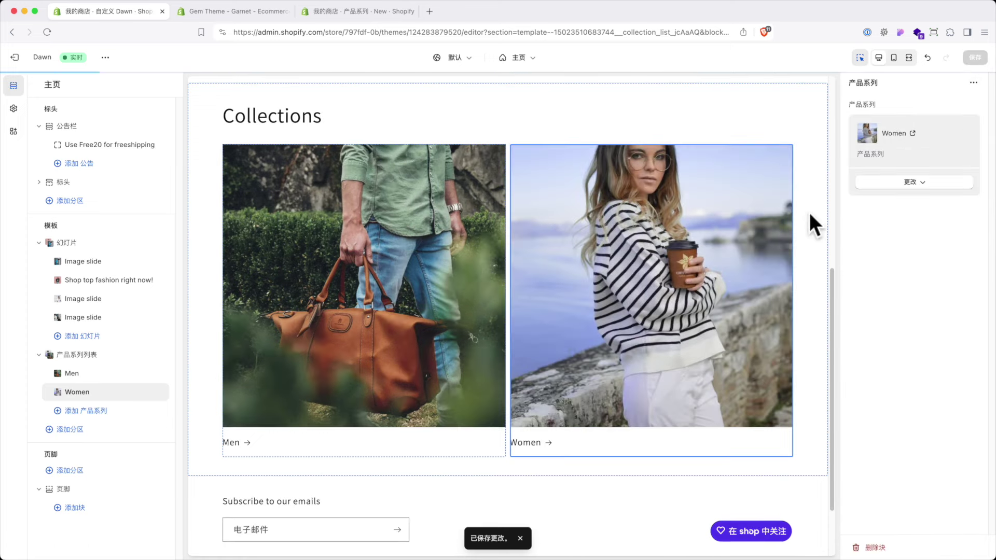
- Review the Collections section in the homepage preview together with its section settings
{"action": "scroll", "coordinate": [524, 374], "scroll_direction": "down", "scroll_amount": 5}
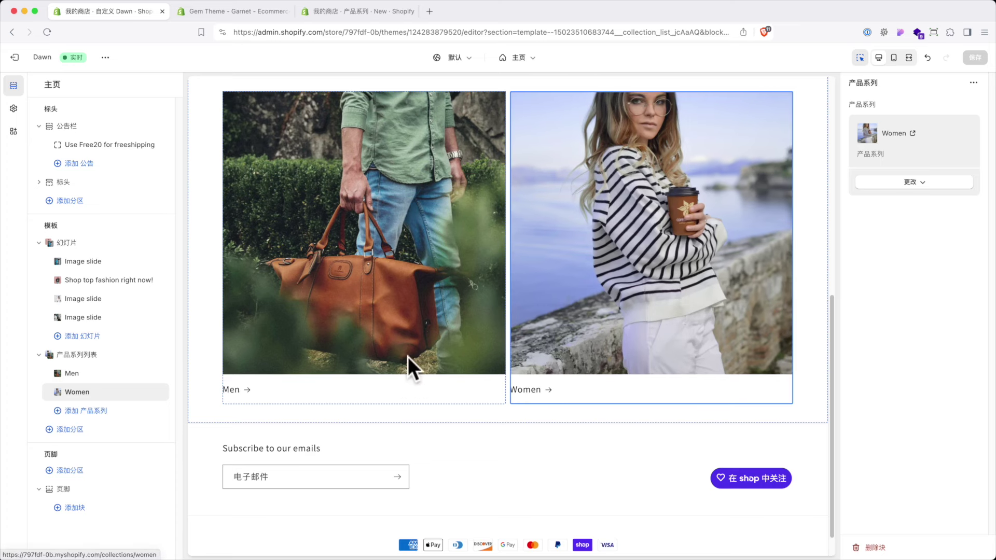
{"action": "scroll", "coordinate": [469, 373], "scroll_direction": "up", "scroll_amount": 3}
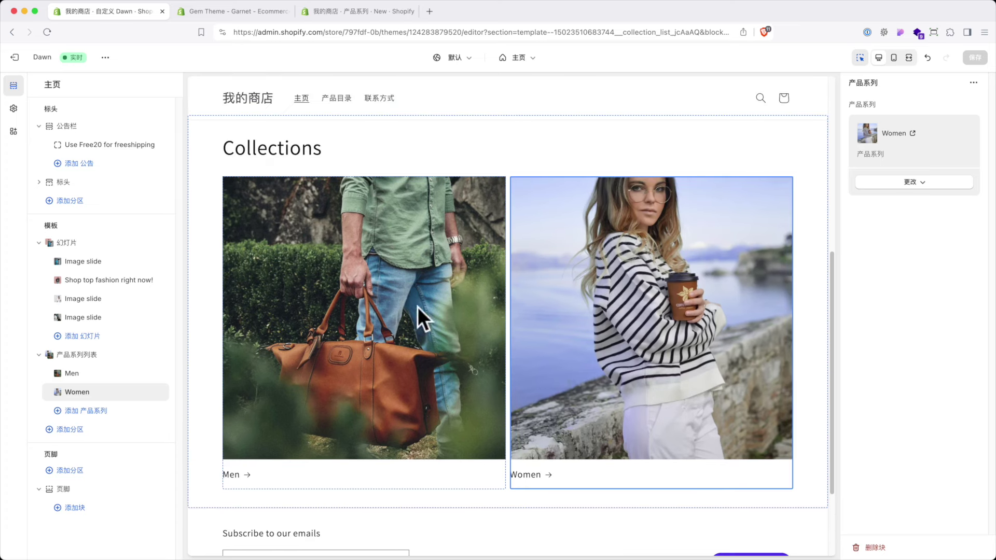
{"action": "left_click", "coordinate": [520, 145]}
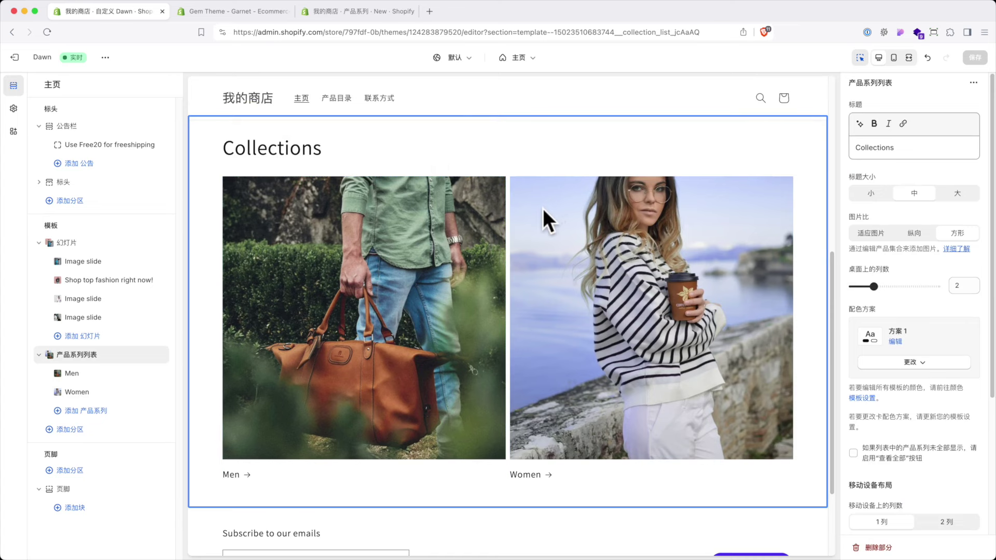
{"action": "scroll", "coordinate": [457, 446], "scroll_direction": "down", "scroll_amount": 3}
{"action": "scroll", "coordinate": [455, 446], "scroll_direction": "up", "scroll_amount": 3}
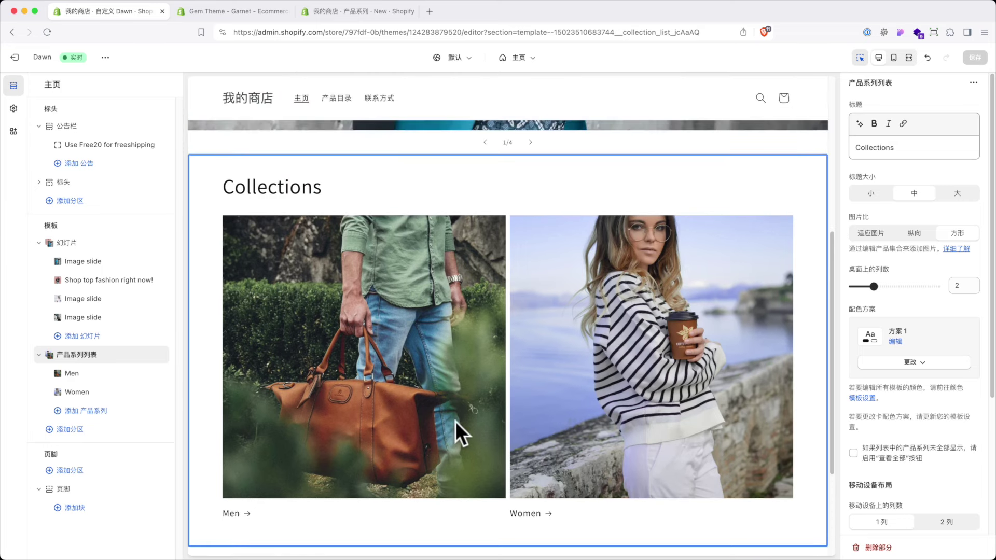
{"action": "scroll", "coordinate": [455, 421], "scroll_direction": "down", "scroll_amount": 4}
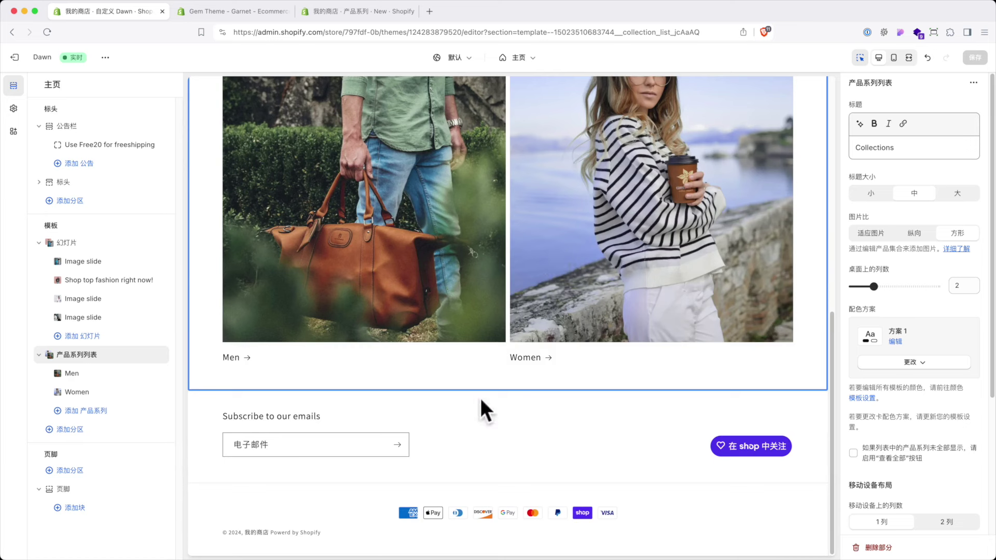
- Browse the section types that can be added below the collection list, then close the list without adding any
{"action": "left_click", "coordinate": [71, 431]}
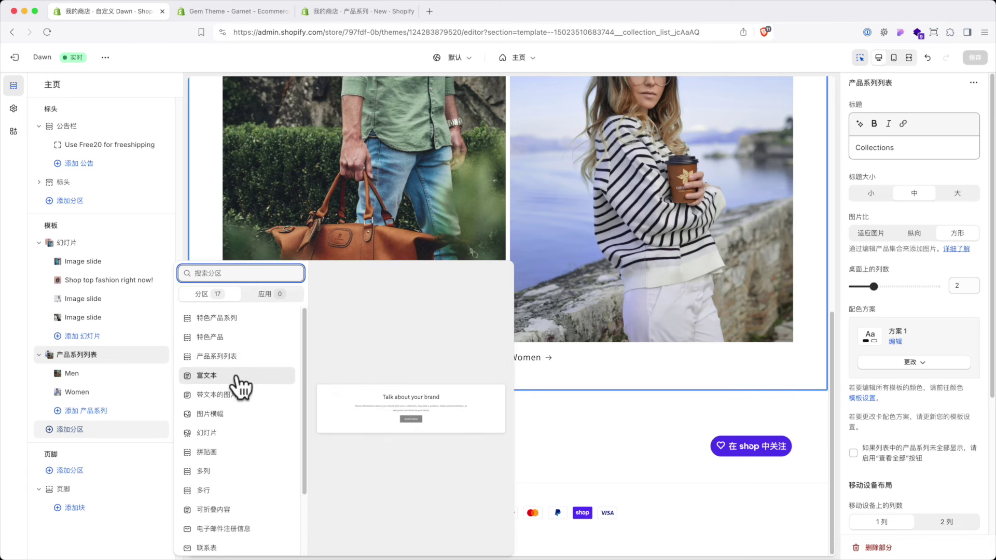
{"action": "scroll", "coordinate": [223, 423], "scroll_direction": "down", "scroll_amount": 1}
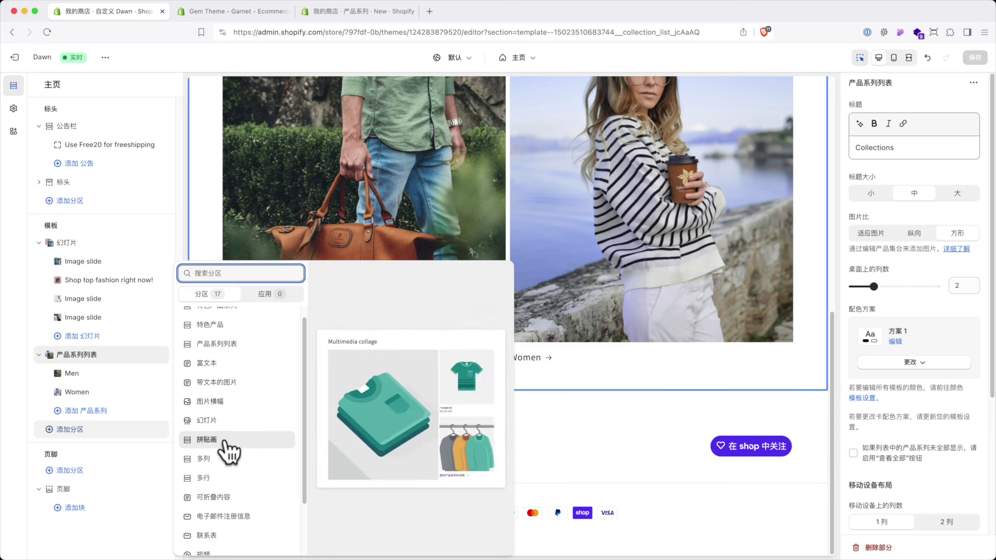
{"action": "scroll", "coordinate": [226, 440], "scroll_direction": "down", "scroll_amount": 1}
{"action": "scroll", "coordinate": [231, 447], "scroll_direction": "down", "scroll_amount": 3}
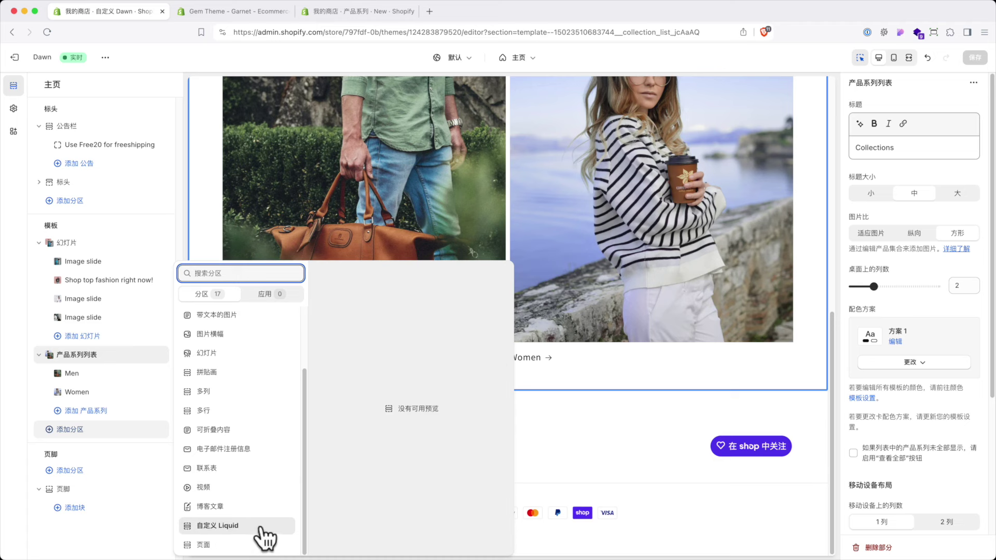
{"action": "scroll", "coordinate": [236, 452], "scroll_direction": "up", "scroll_amount": 3}
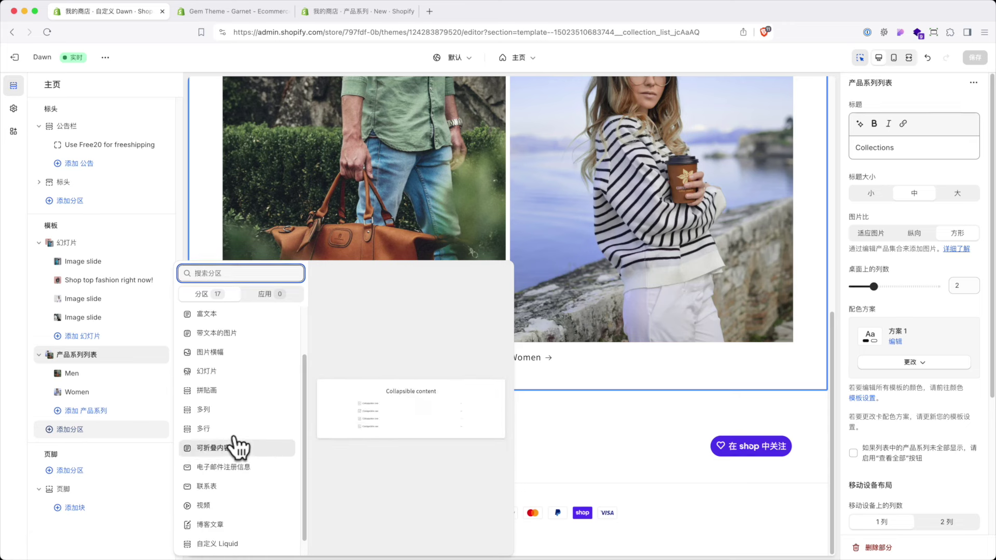
{"action": "left_click", "coordinate": [586, 416]}
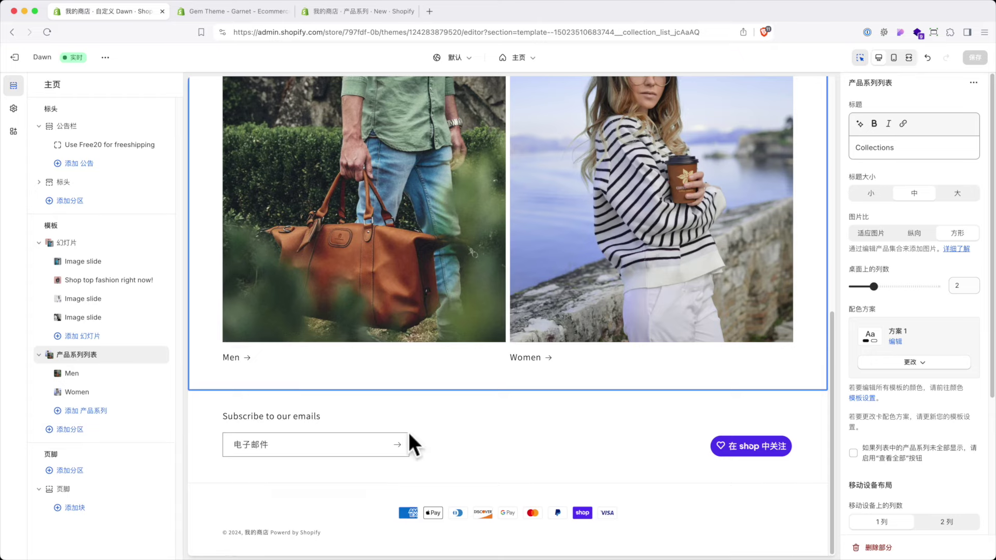
- Examine the homepage preview from the header to the footer, viewing the settings of both sections
{"action": "scroll", "coordinate": [408, 431], "scroll_direction": "up", "scroll_amount": 15}
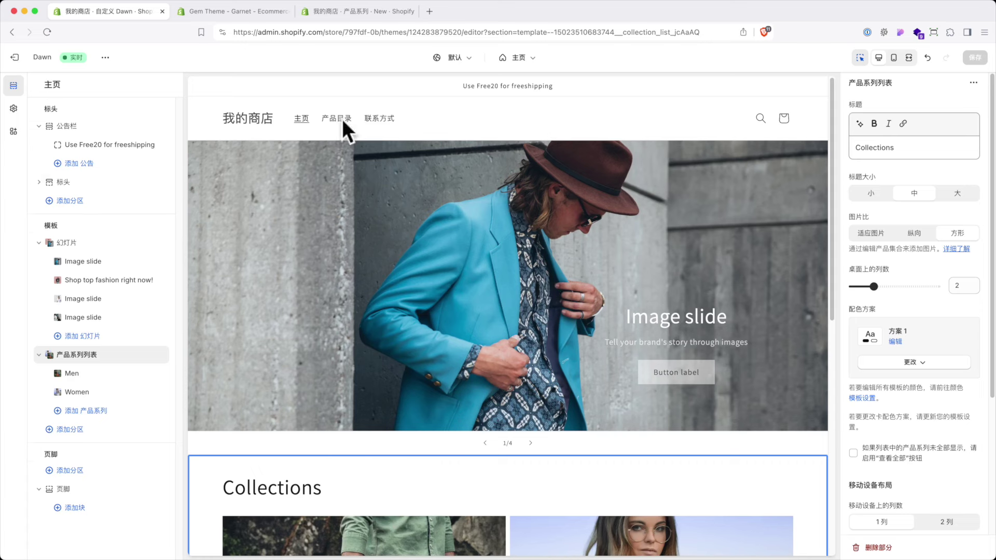
{"action": "left_click", "coordinate": [410, 122]}
{"action": "scroll", "coordinate": [425, 378], "scroll_direction": "down", "scroll_amount": 15}
{"action": "left_click", "coordinate": [463, 437]}
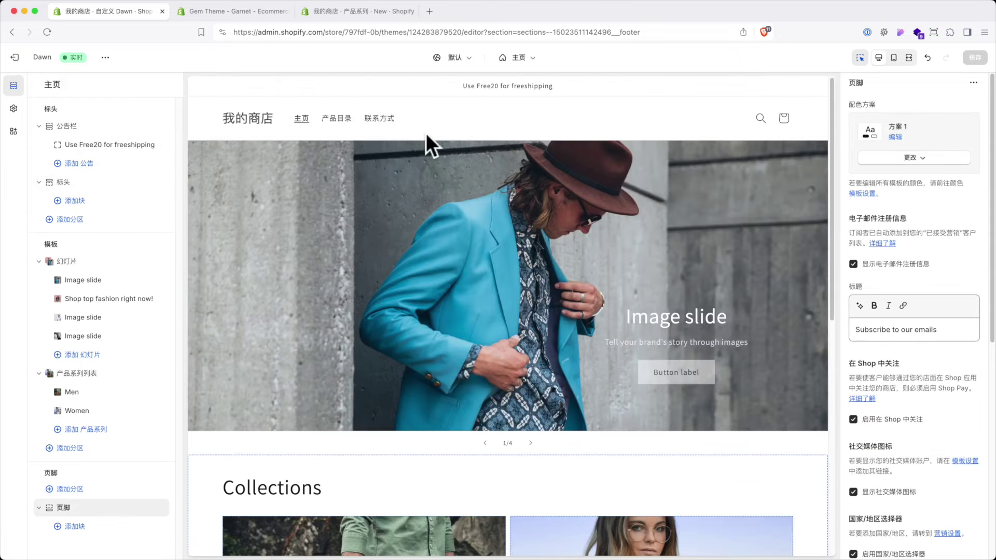
- Open the menu selection of the header section and preview 页脚菜单 in place of the main menu
{"action": "left_click", "coordinate": [428, 131]}
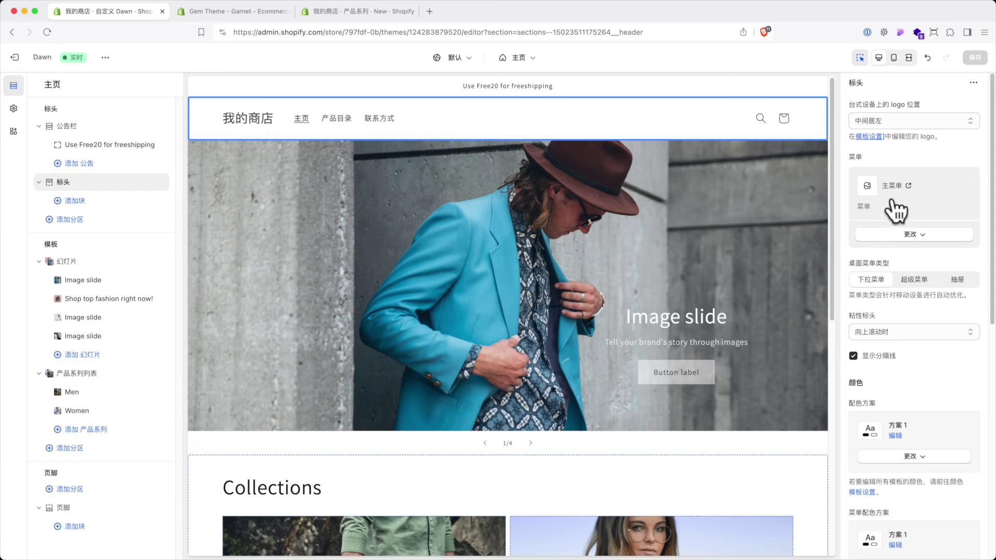
{"action": "left_click", "coordinate": [913, 235]}
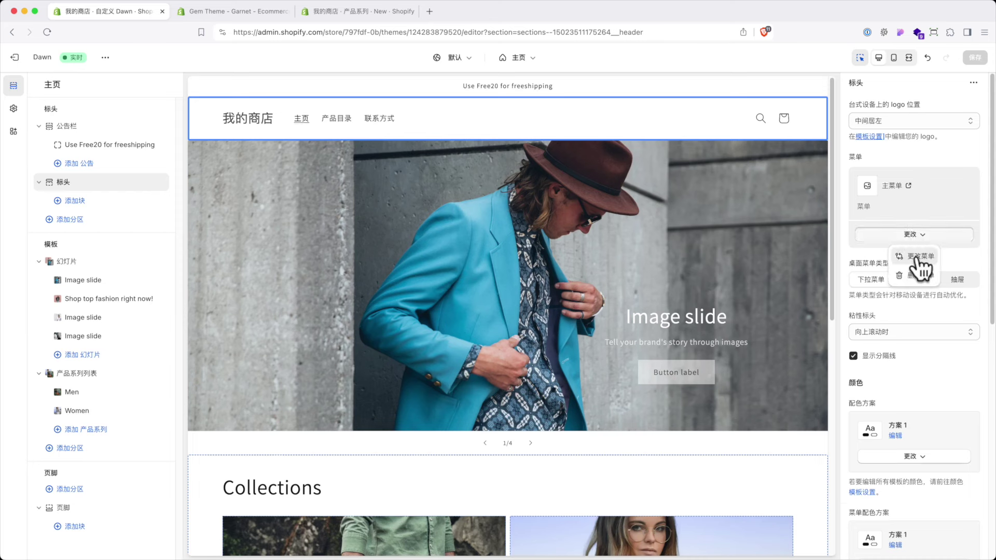
{"action": "left_click", "coordinate": [920, 267]}
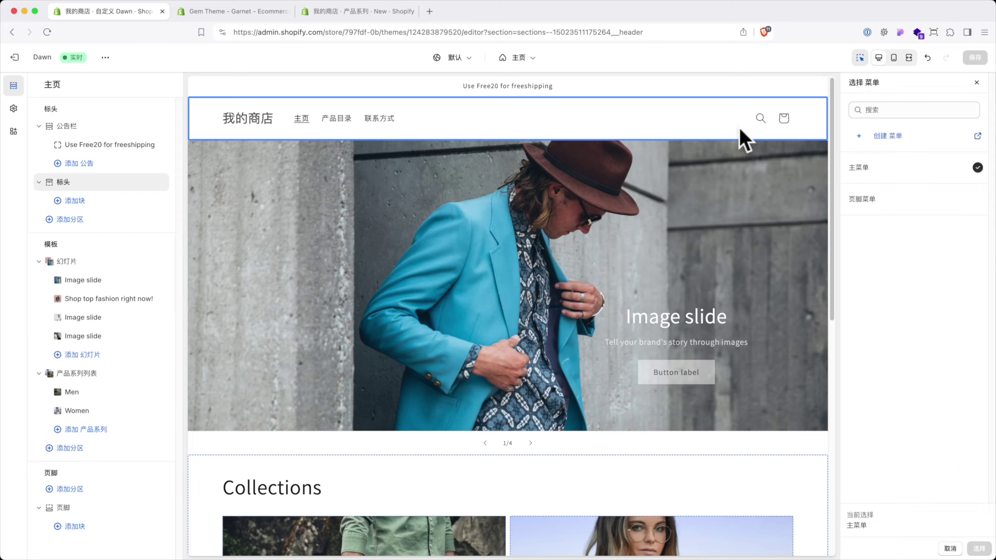
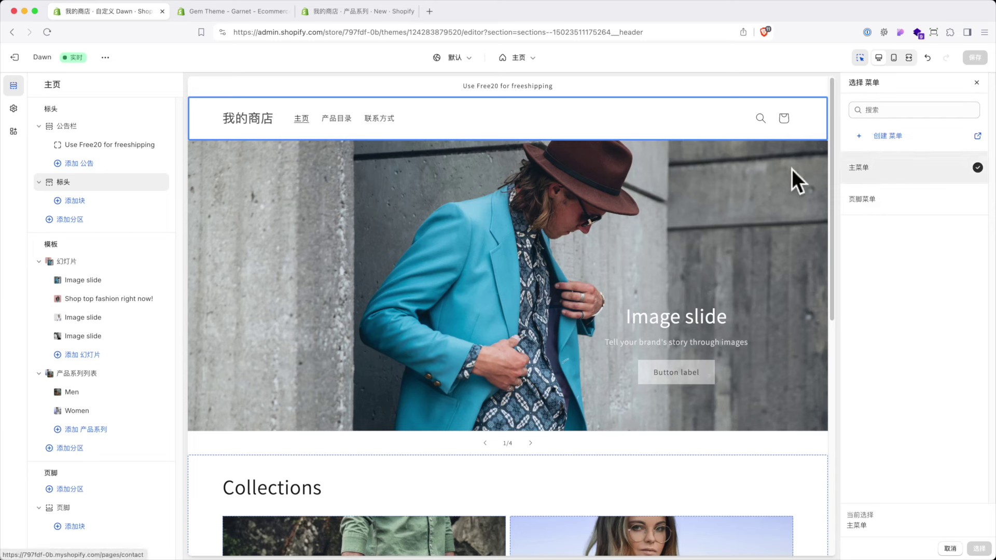
{"action": "left_click", "coordinate": [862, 204]}
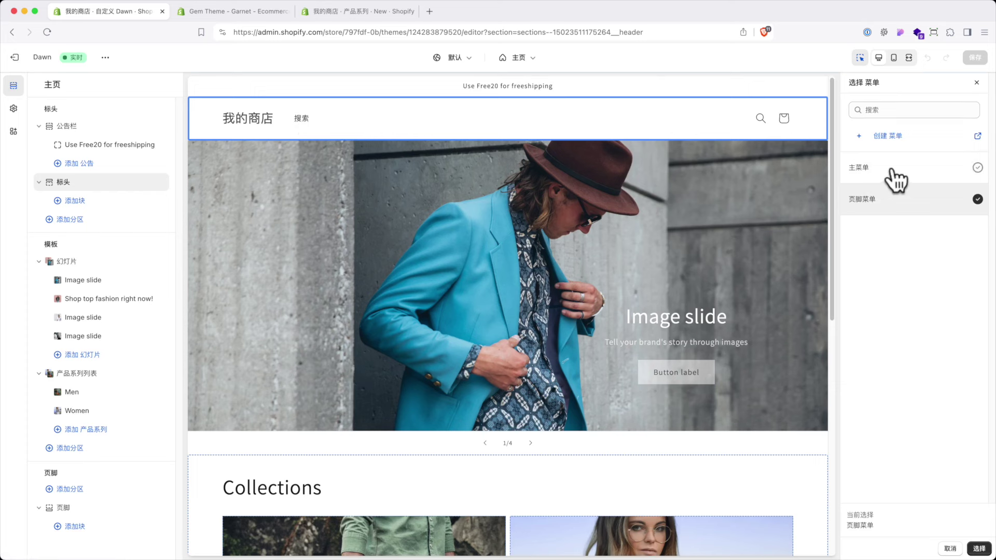
- In the store admin tab, open the online store's 网站导航 page and start a new menu titled New
{"action": "left_click", "coordinate": [346, 12]}
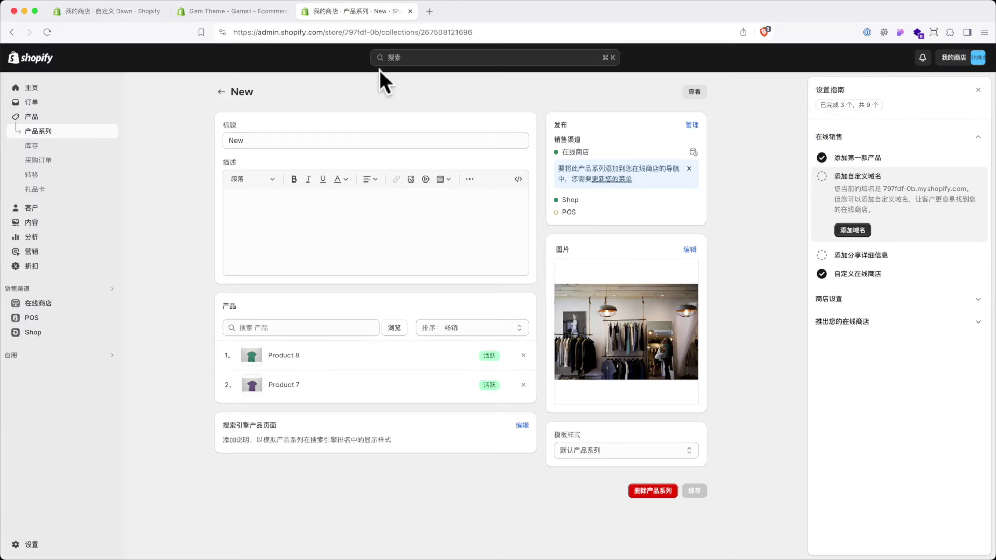
{"action": "left_click", "coordinate": [35, 306]}
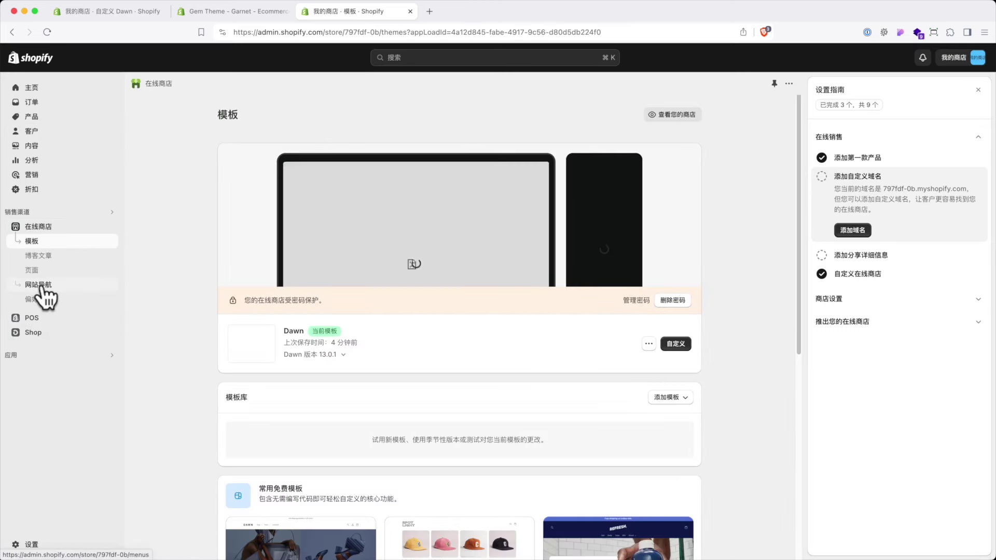
{"action": "left_click", "coordinate": [44, 287]}
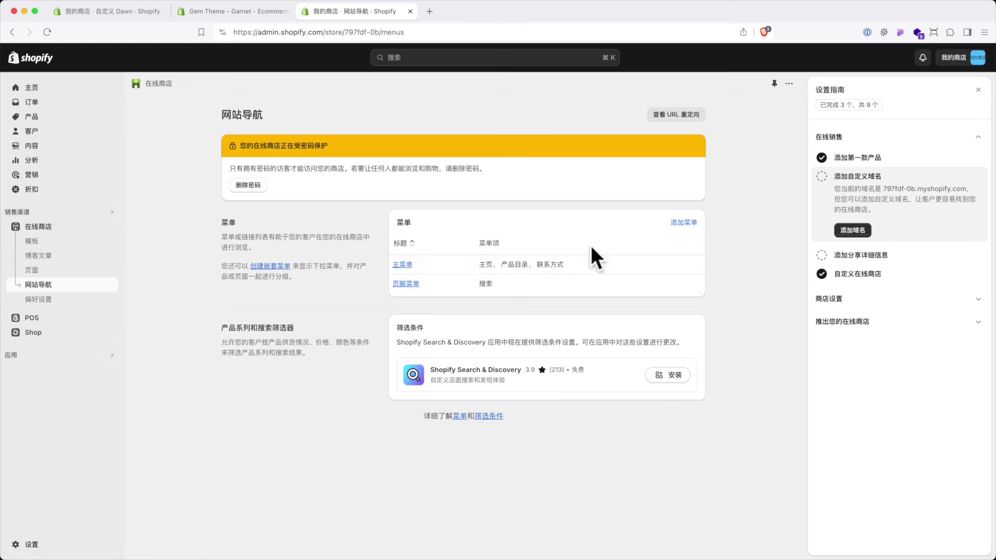
{"action": "left_click", "coordinate": [683, 223]}
{"action": "left_click", "coordinate": [323, 163]}
{"action": "type", "text": "New"}
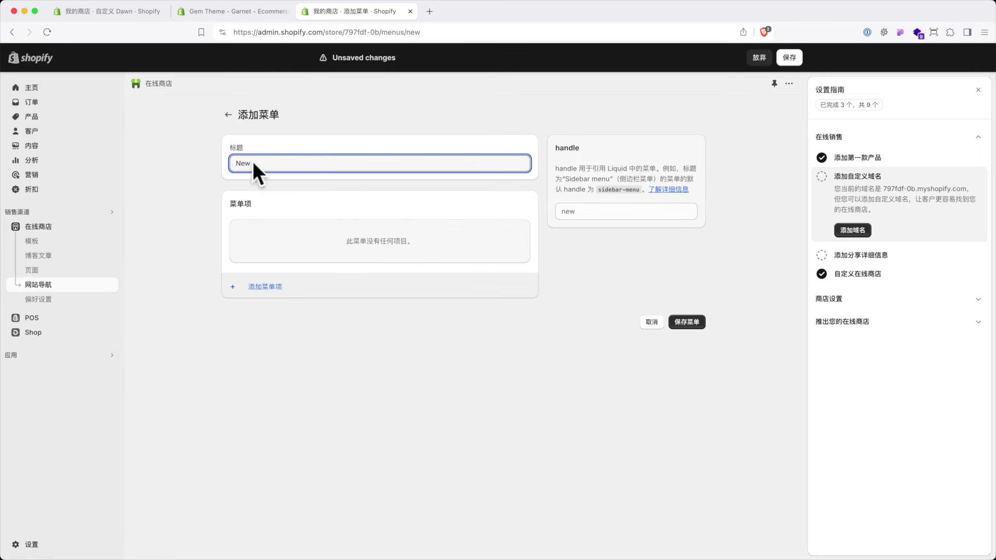
- Add a menu item named Men that links to the Men collection
{"action": "left_click", "coordinate": [266, 290]}
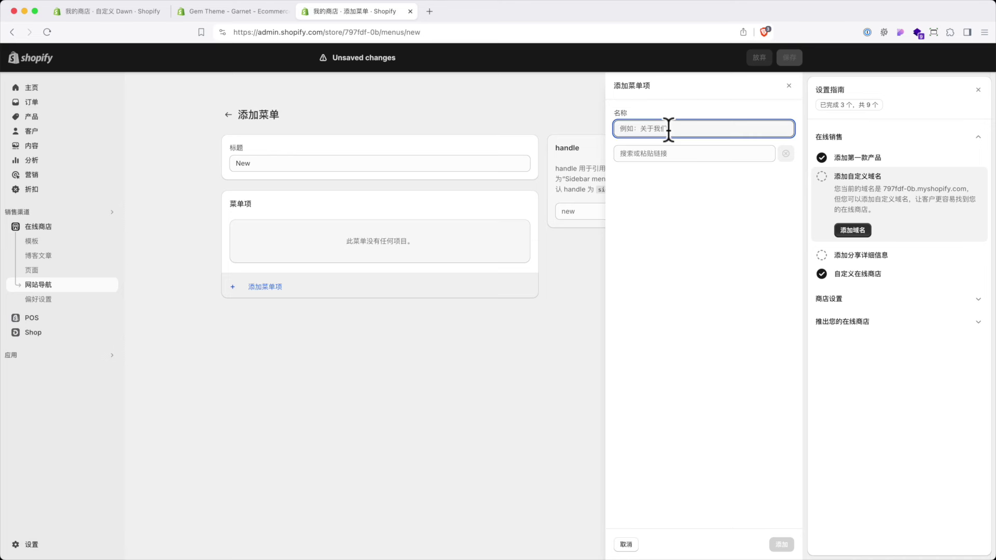
{"action": "type", "text": "Men"}
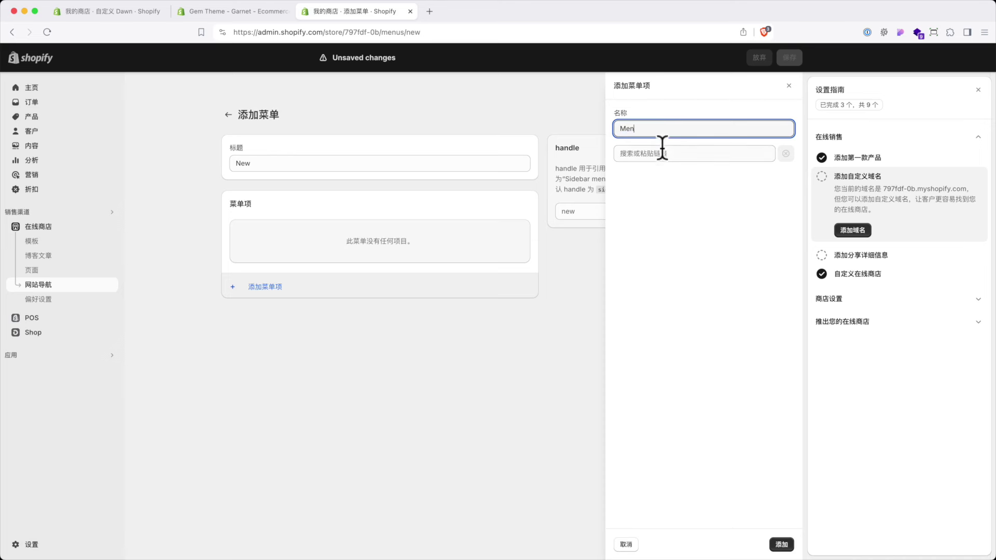
{"action": "left_click", "coordinate": [665, 153]}
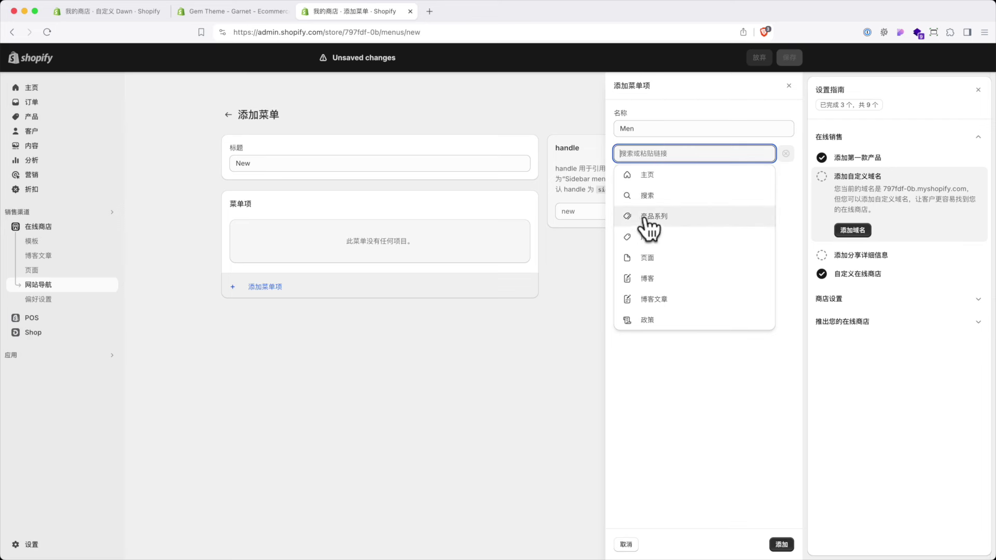
{"action": "left_click", "coordinate": [673, 221]}
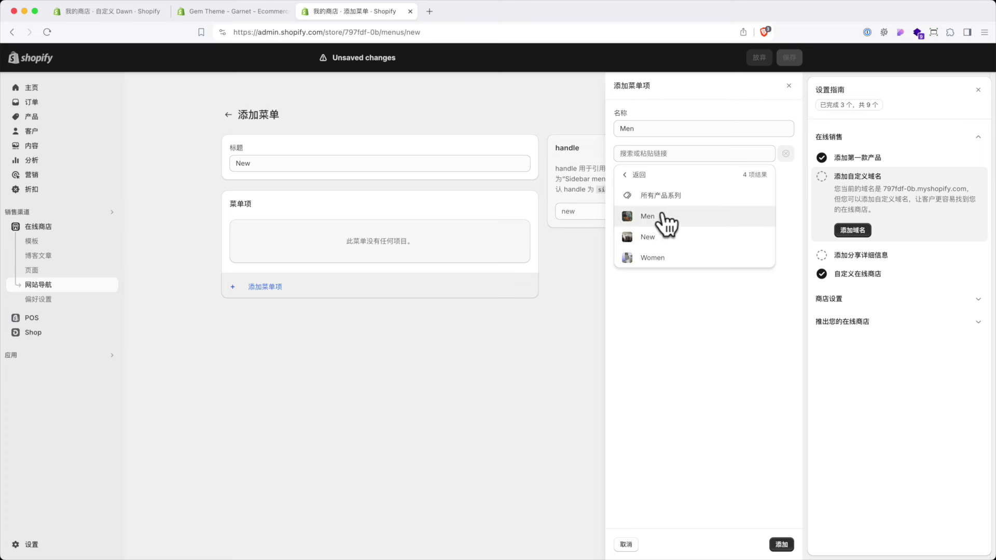
{"action": "left_click", "coordinate": [648, 217]}
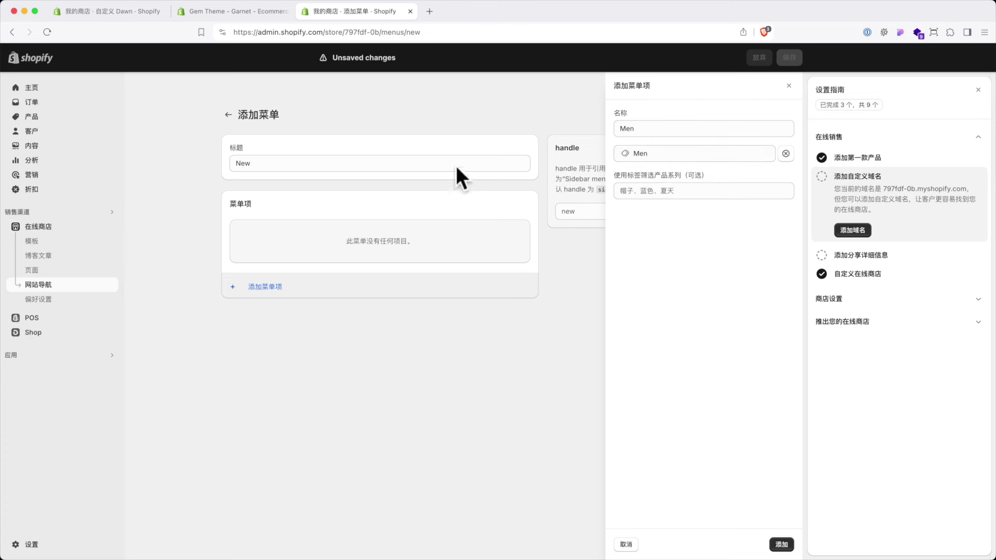
{"action": "left_click", "coordinate": [782, 544]}
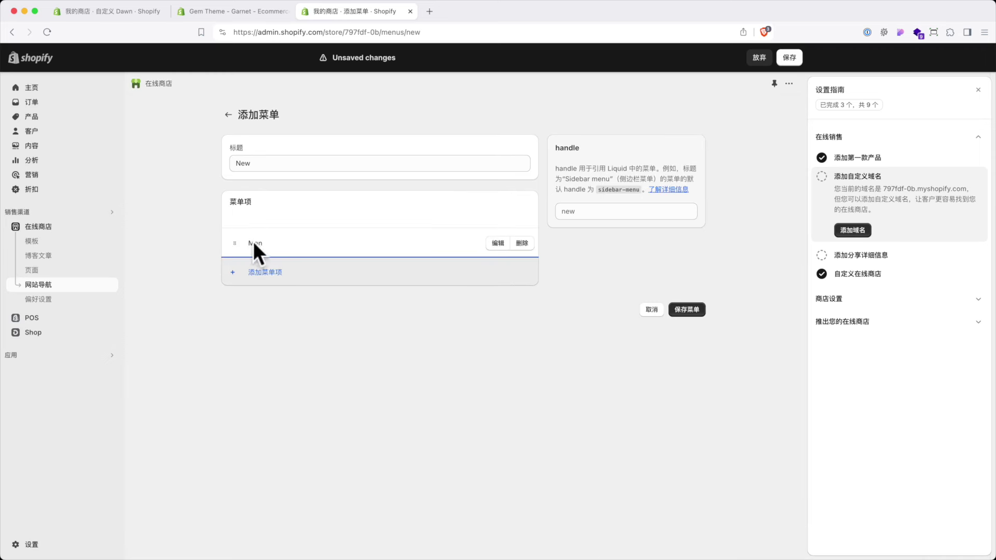
- Add a menu item named Women that links to the Women collection
{"action": "left_click", "coordinate": [265, 273]}
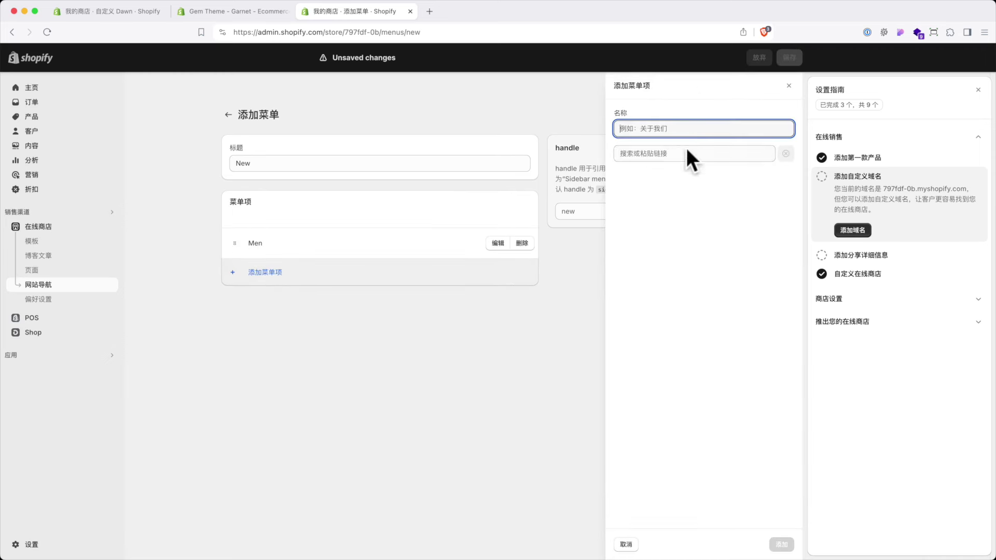
{"action": "type", "text": "Women"}
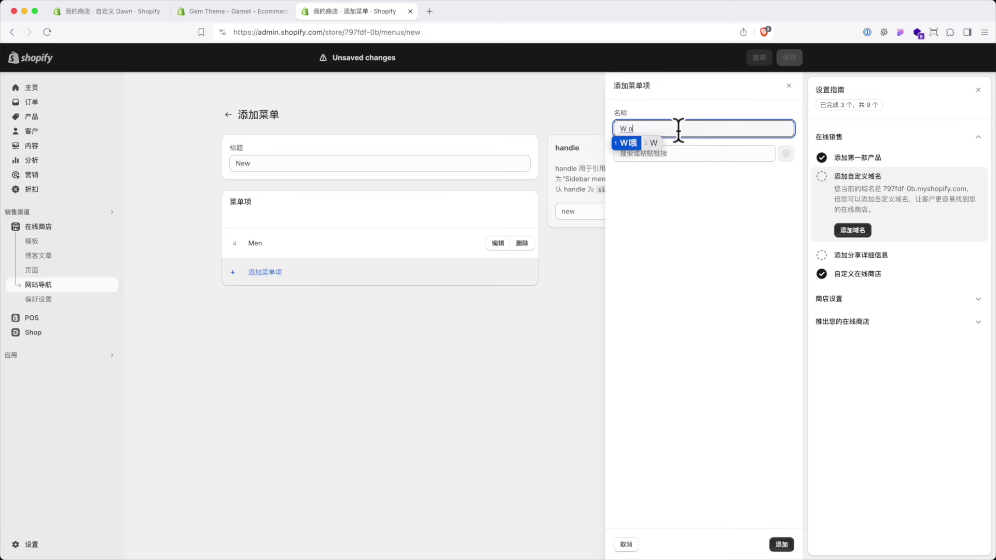
{"action": "left_click", "coordinate": [678, 161]}
{"action": "left_click", "coordinate": [671, 213]}
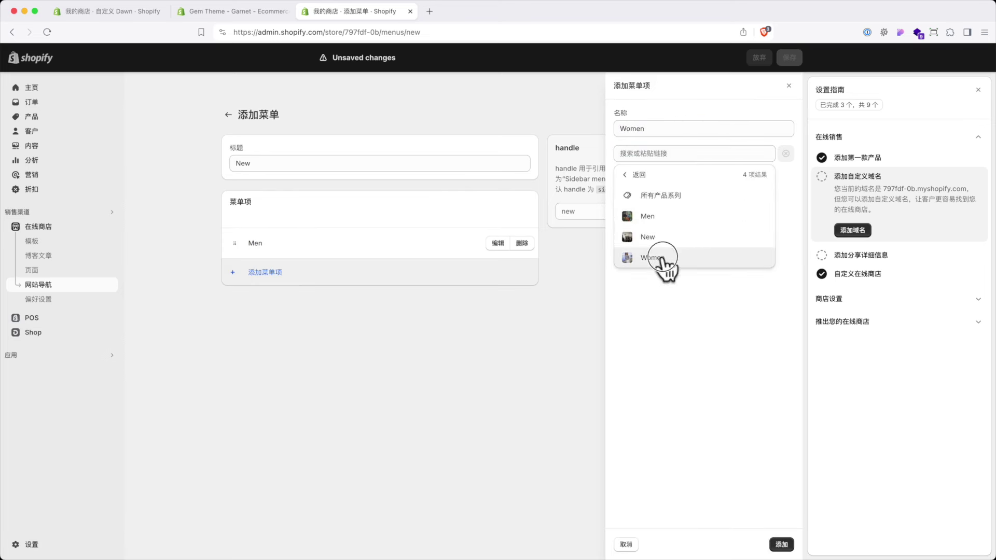
{"action": "left_click", "coordinate": [664, 258]}
{"action": "left_click", "coordinate": [782, 544]}
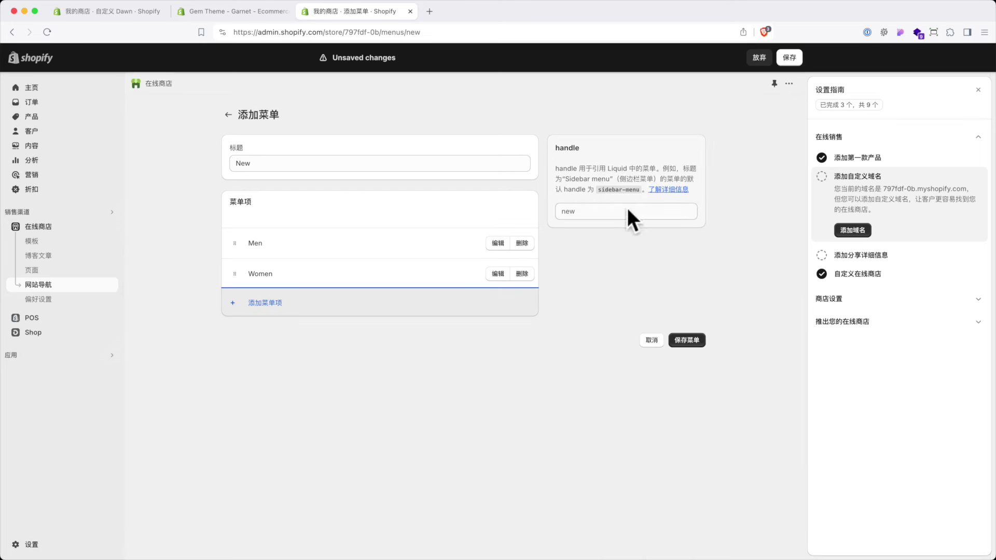
- Add a menu item named New that links to the New collection, and save the menu
{"action": "left_click", "coordinate": [264, 303]}
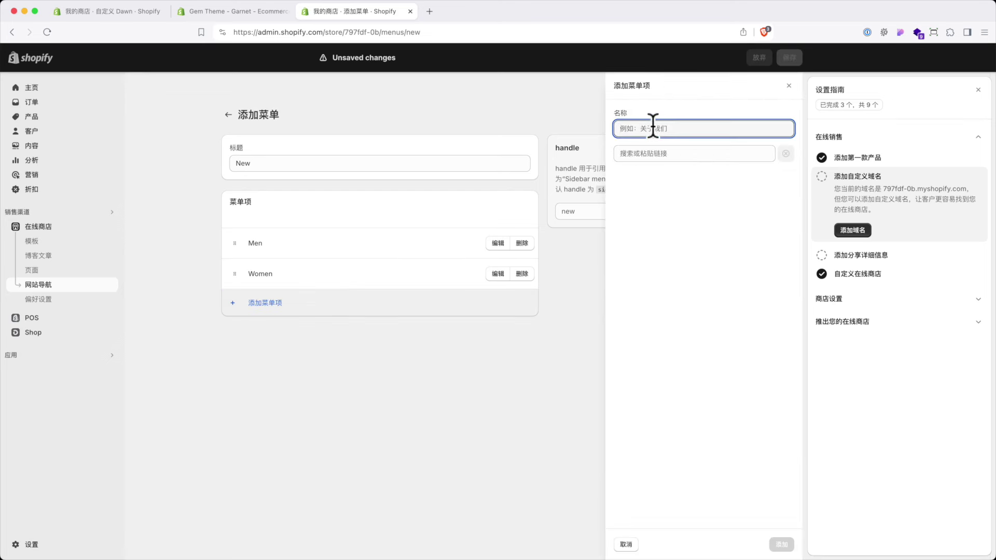
{"action": "type", "text": "New"}
{"action": "left_click", "coordinate": [639, 153]}
{"action": "left_click", "coordinate": [666, 214]}
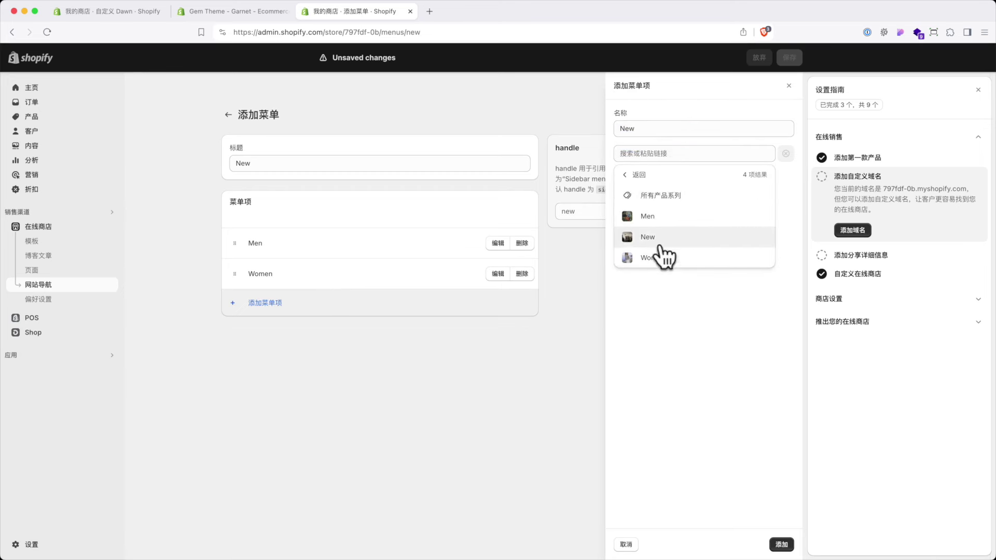
{"action": "left_click", "coordinate": [661, 238]}
{"action": "left_click", "coordinate": [781, 544]}
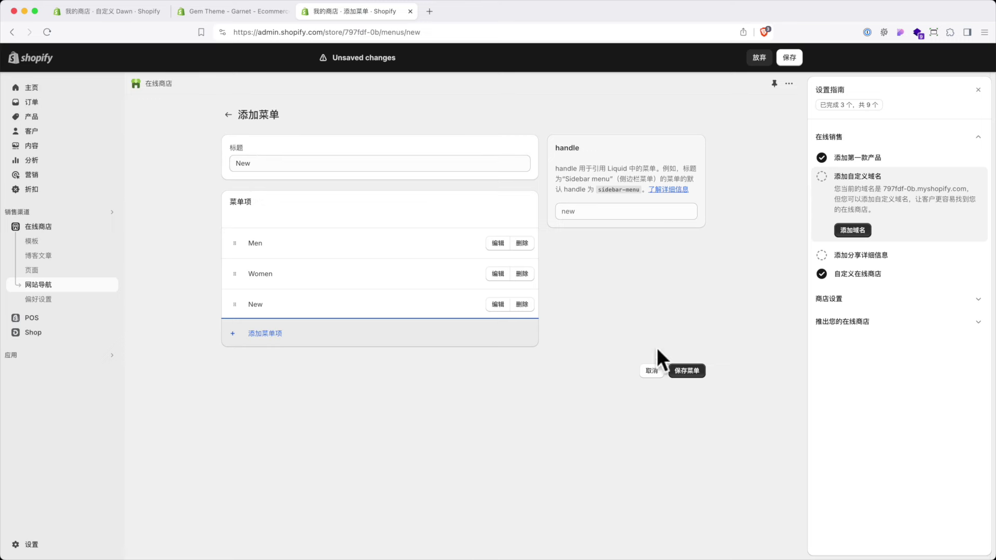
{"action": "left_click", "coordinate": [692, 372]}
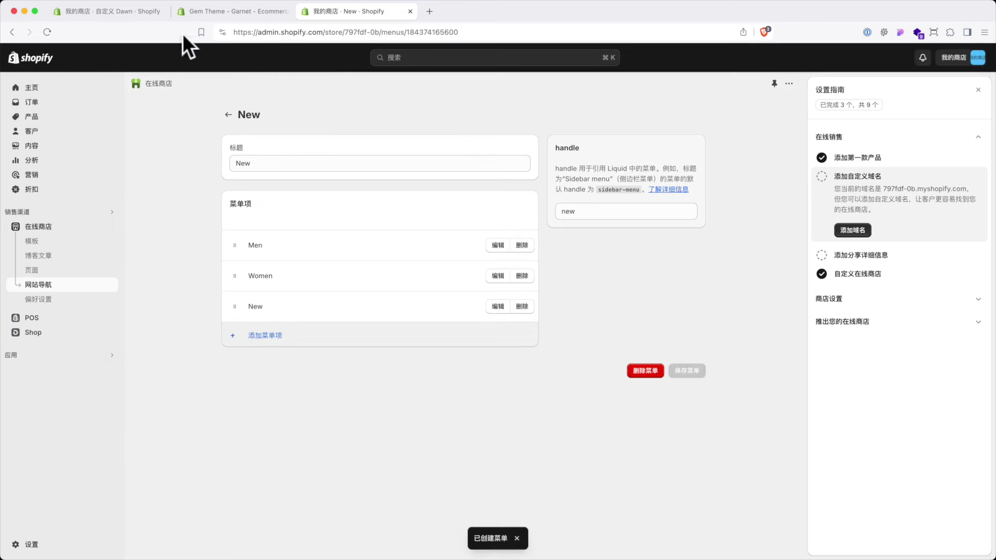
- Return to the theme editor tab, reload it, and assign the New menu to the header section
{"action": "left_click", "coordinate": [102, 10]}
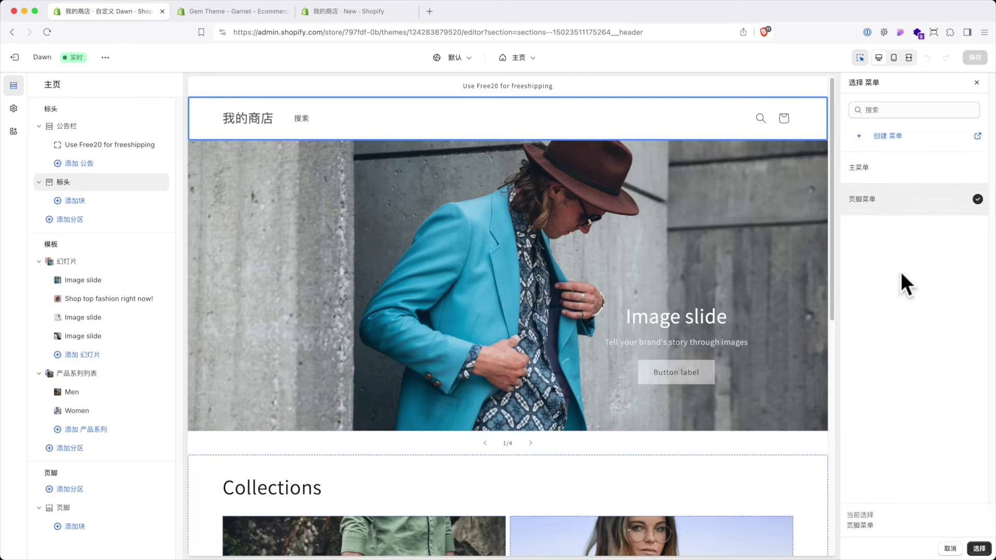
{"action": "left_click", "coordinate": [53, 30]}
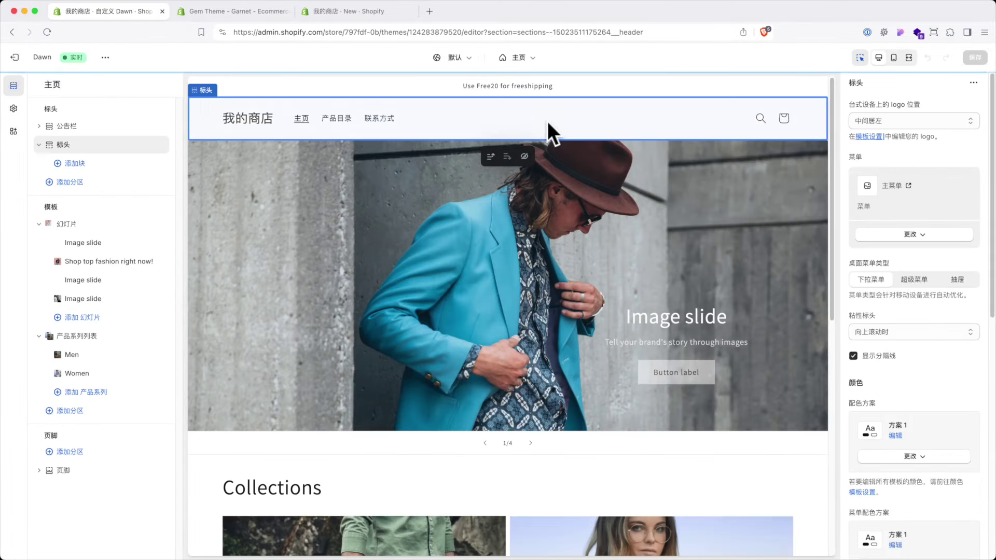
{"action": "left_click", "coordinate": [916, 237]}
{"action": "left_click", "coordinate": [918, 255]}
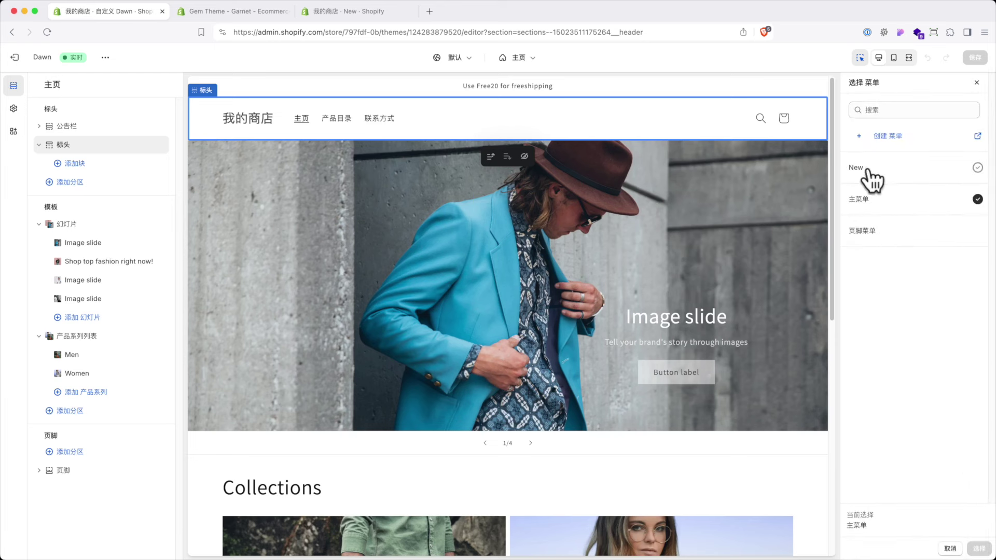
{"action": "left_click", "coordinate": [978, 167]}
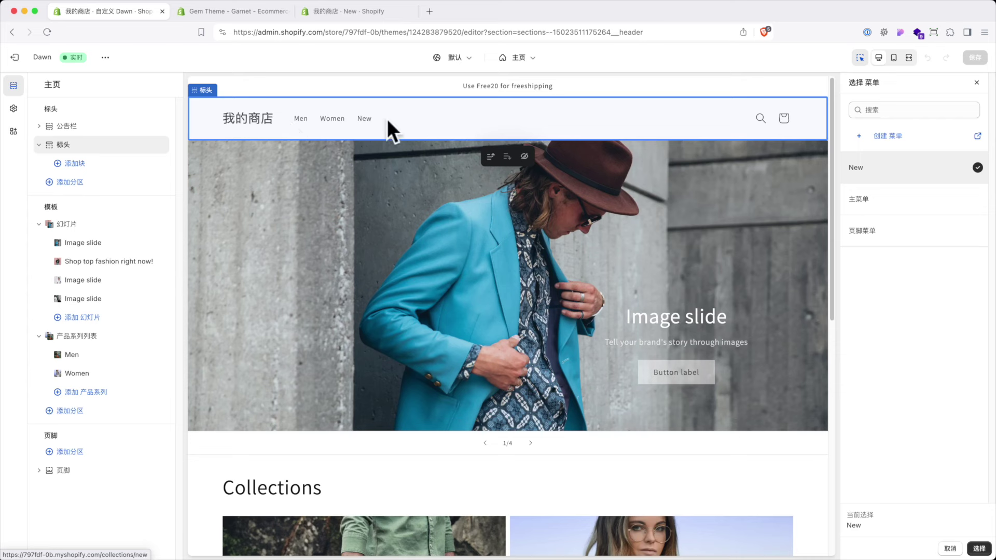
{"action": "left_click", "coordinate": [979, 549]}
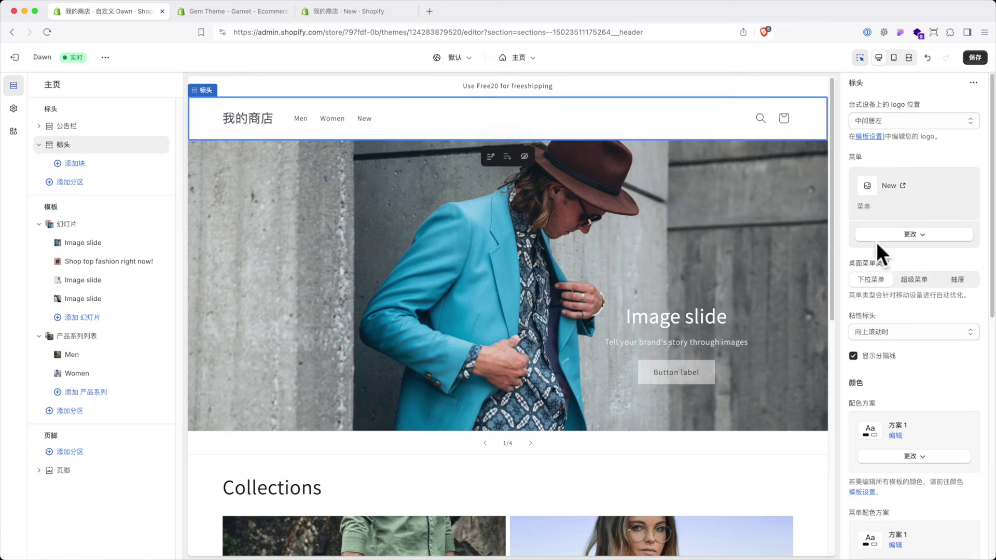
- Look through the header section's settings and set the desktop logo position to 顶部居中
{"action": "scroll", "coordinate": [902, 360], "scroll_direction": "down", "scroll_amount": 5}
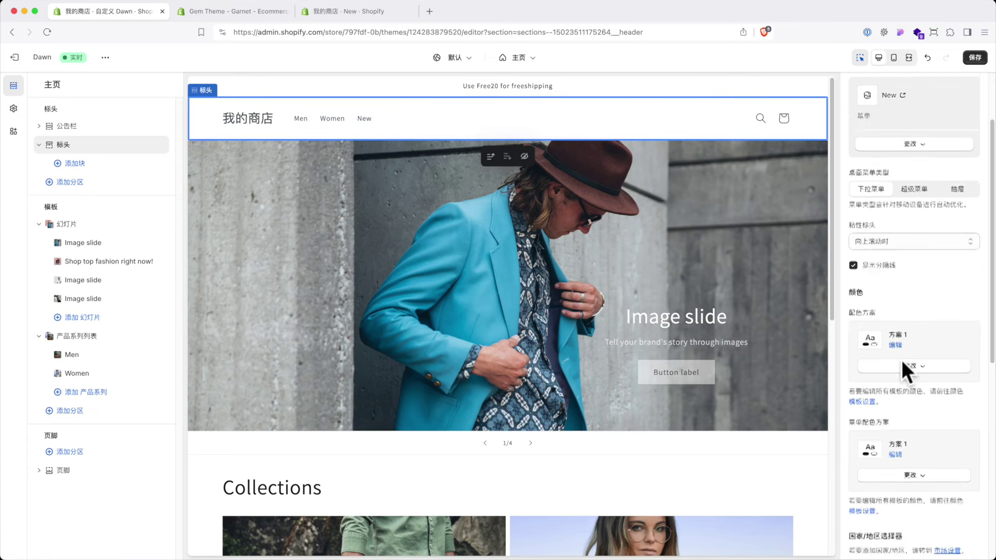
{"action": "scroll", "coordinate": [901, 360], "scroll_direction": "down", "scroll_amount": 7}
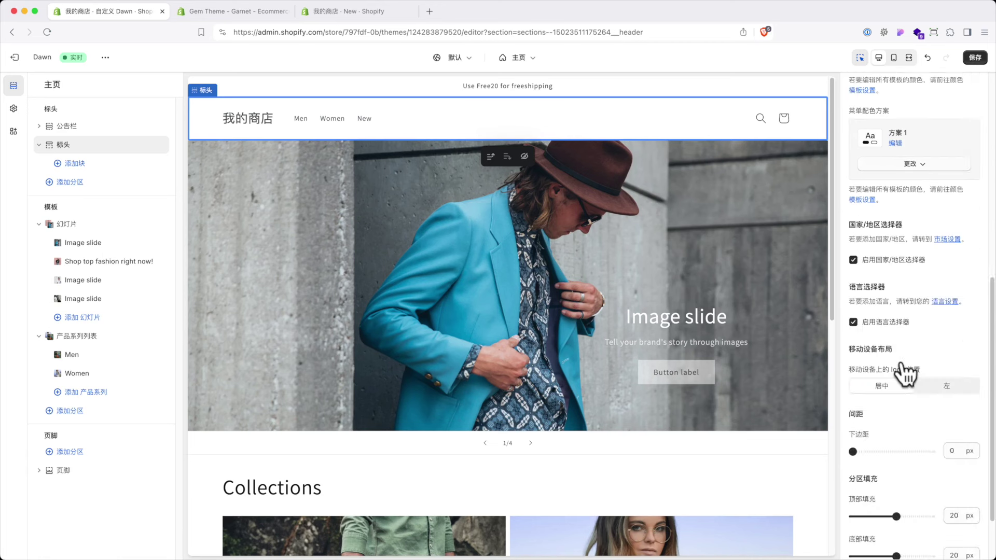
{"action": "scroll", "coordinate": [918, 363], "scroll_direction": "up", "scroll_amount": 9}
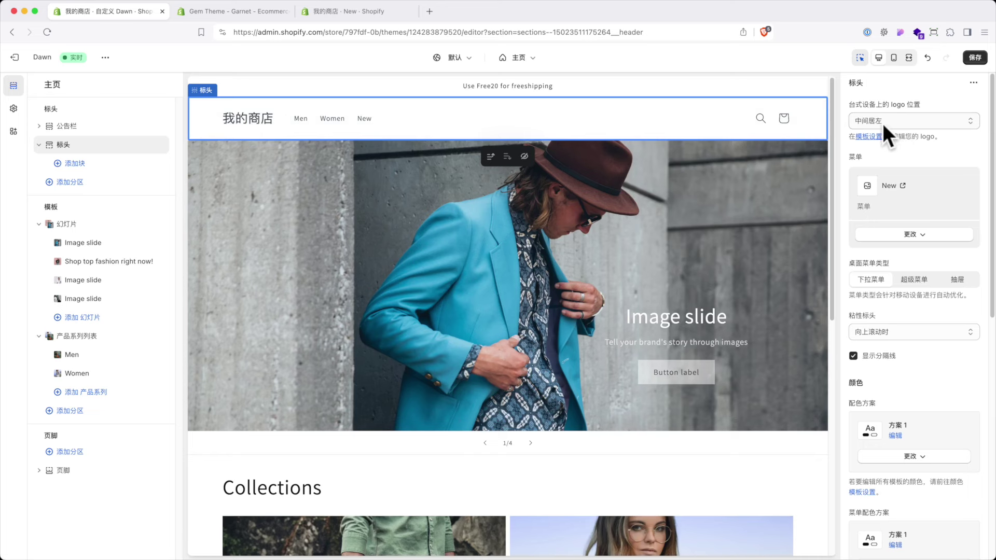
{"action": "left_click", "coordinate": [898, 122]}
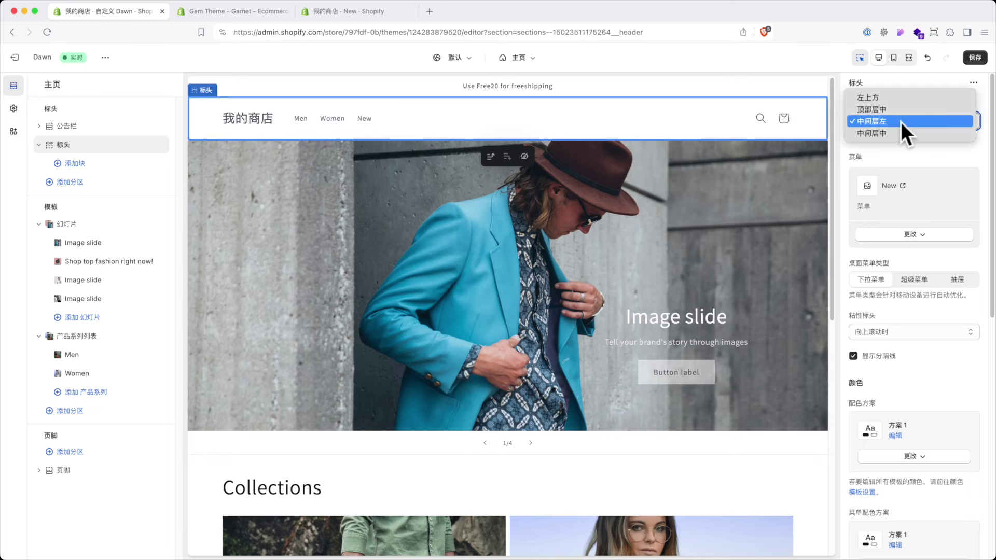
{"action": "left_click", "coordinate": [891, 110]}
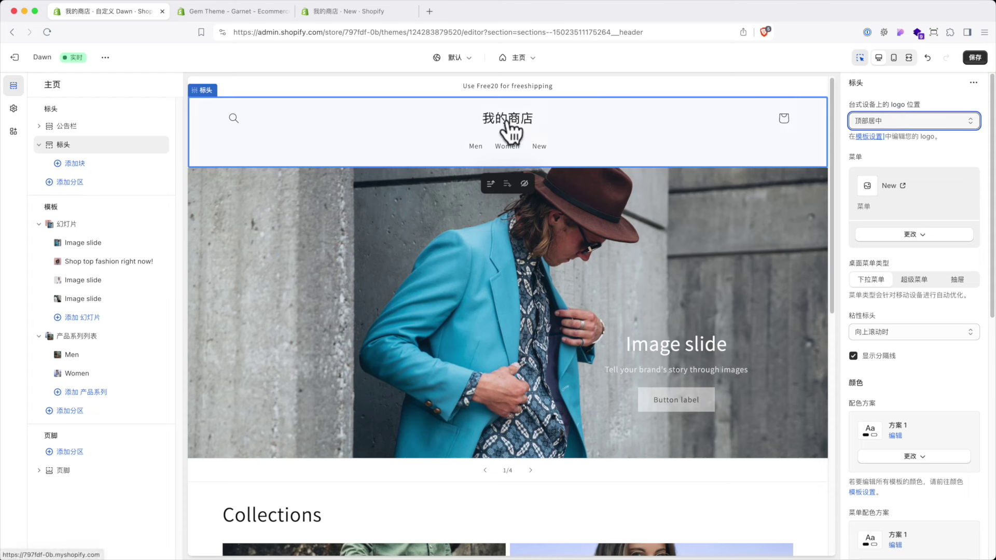
- Try the 左上方 desktop logo position for the header, and switch back to 顶部居中
{"action": "left_click", "coordinate": [921, 119]}
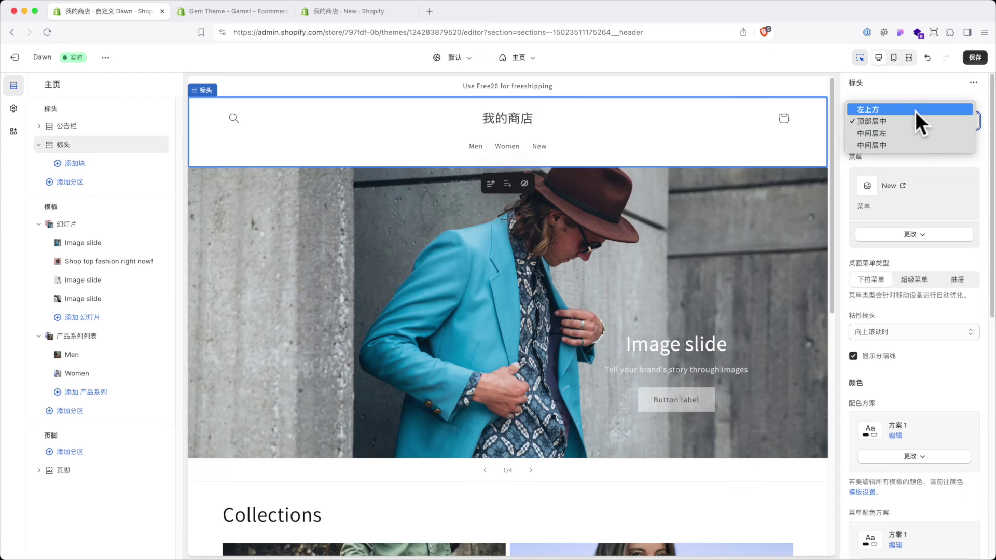
{"action": "left_click", "coordinate": [915, 109]}
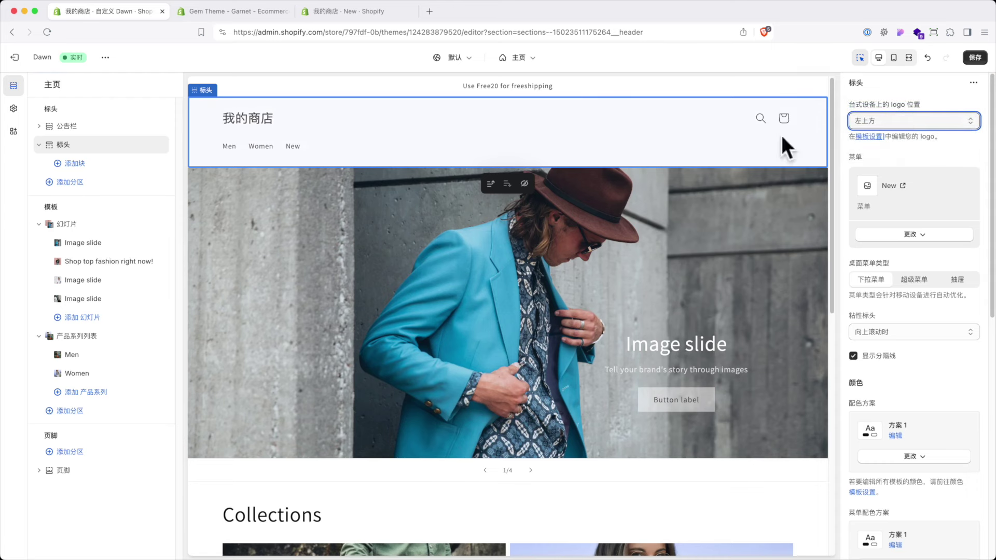
{"action": "left_click", "coordinate": [891, 124]}
{"action": "left_click", "coordinate": [901, 133]}
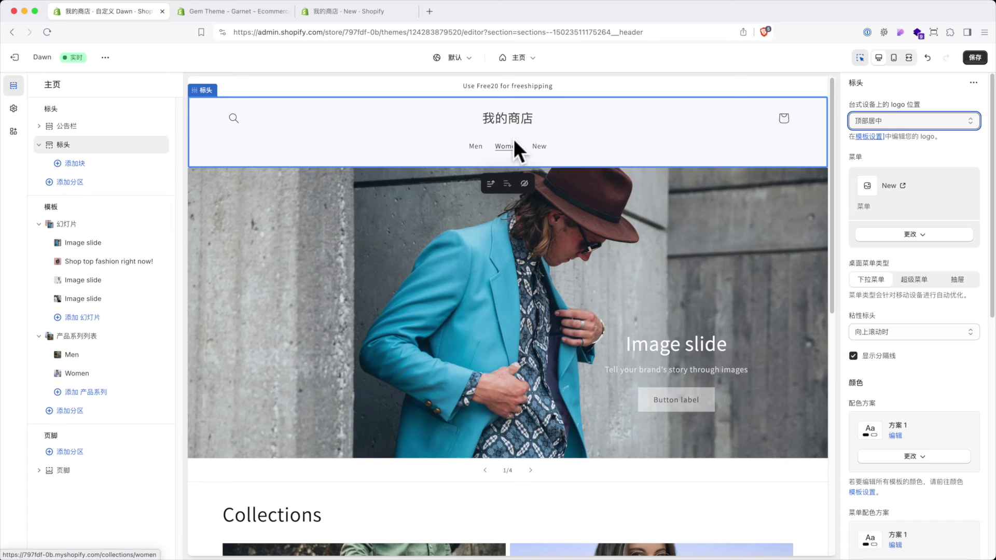
- Upload the SONATA PNG as the store logo in the theme settings with a desktop width of 200 px, and save the theme
{"action": "left_click", "coordinate": [872, 138]}
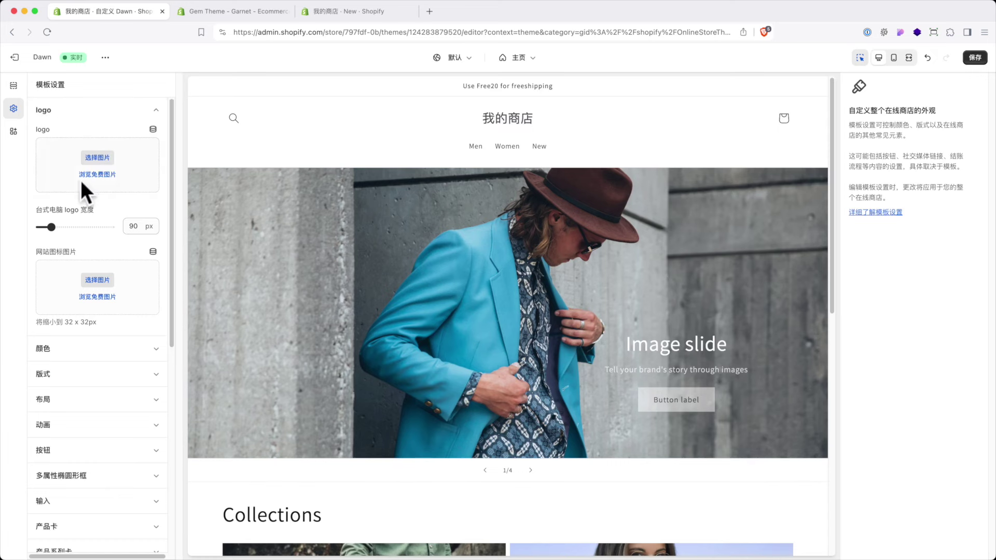
{"action": "left_click", "coordinate": [97, 159]}
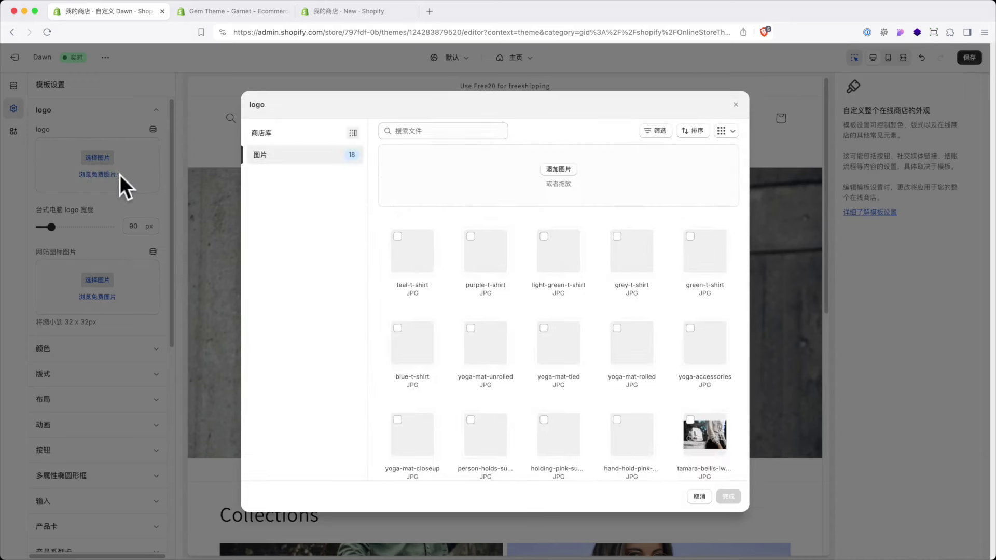
{"action": "left_click_drag", "start_coordinate": [991, 155], "coordinate": [533, 182]}
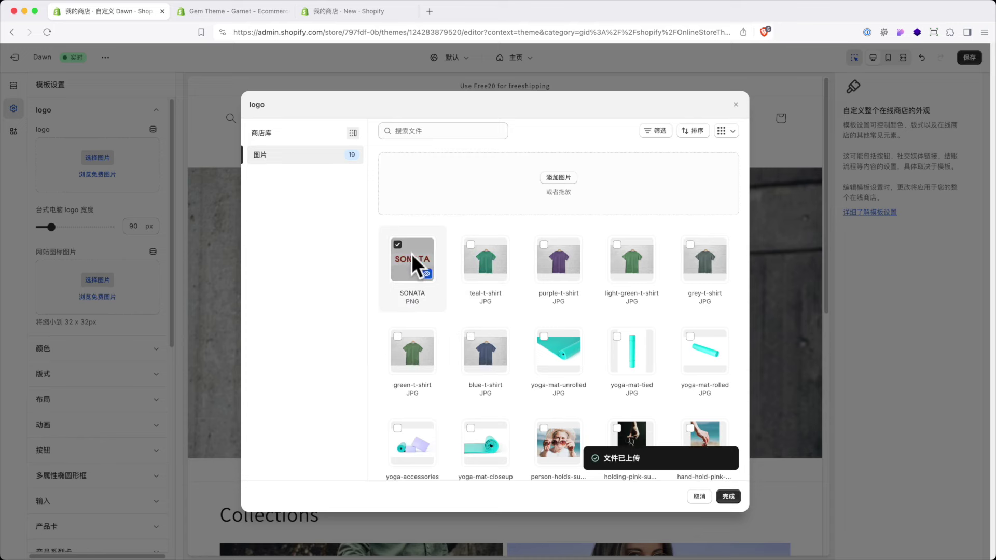
{"action": "left_click", "coordinate": [729, 498]}
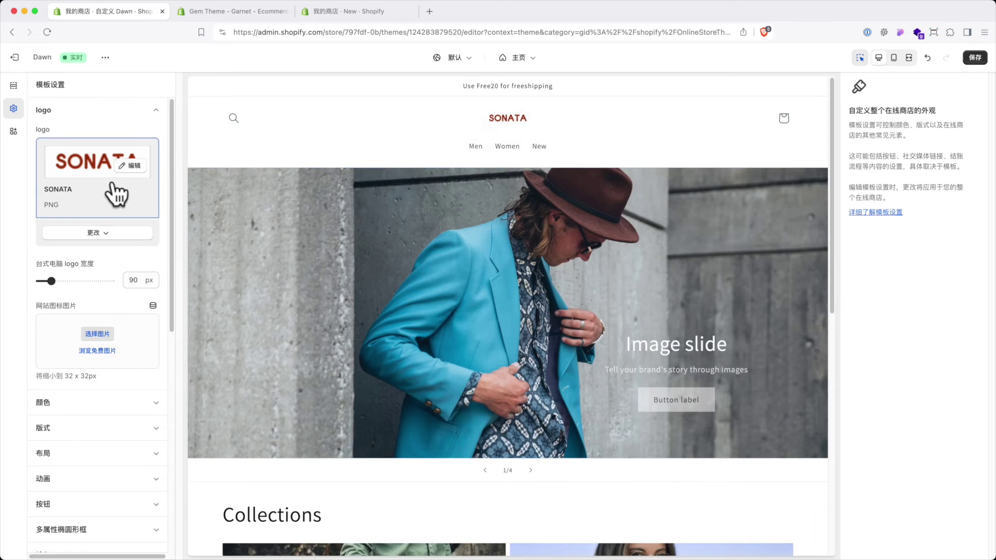
{"action": "left_click_drag", "start_coordinate": [51, 281], "coordinate": [82, 280]}
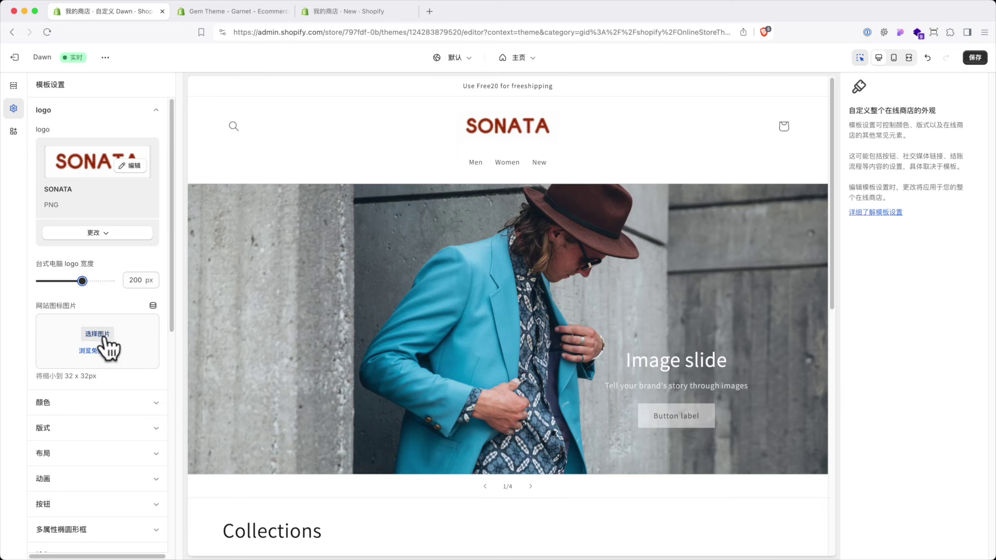
{"action": "left_click", "coordinate": [977, 61]}
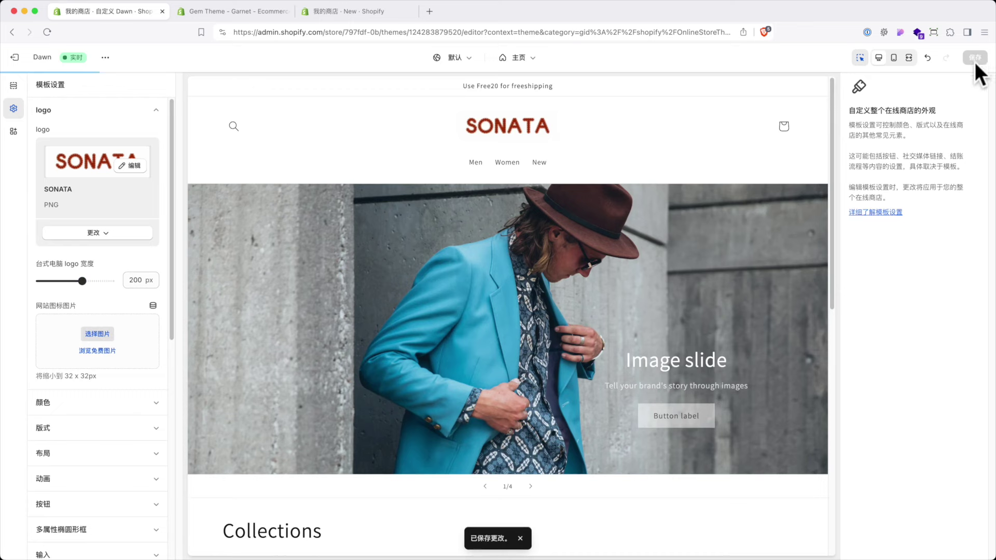
{"action": "left_click", "coordinate": [513, 57]}
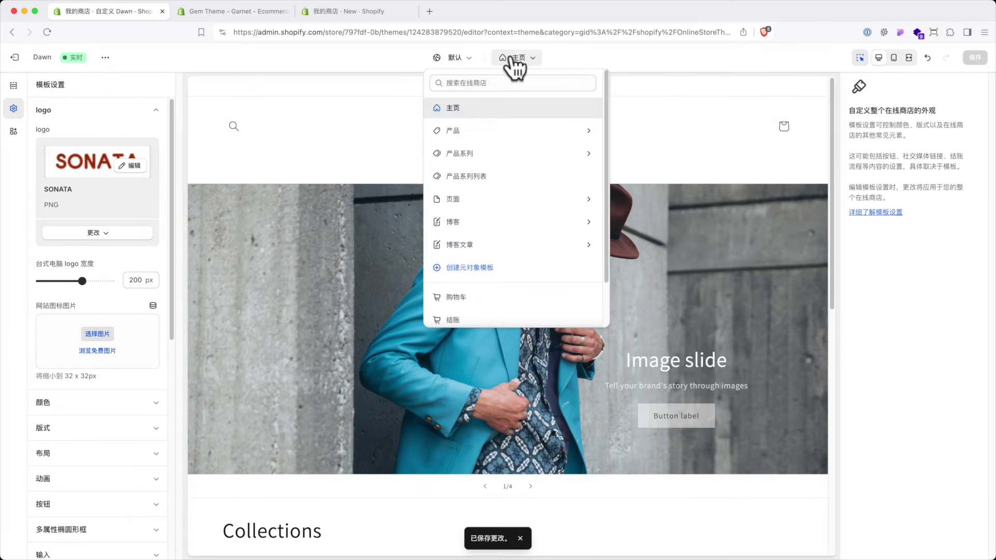
{"action": "left_click", "coordinate": [465, 116]}
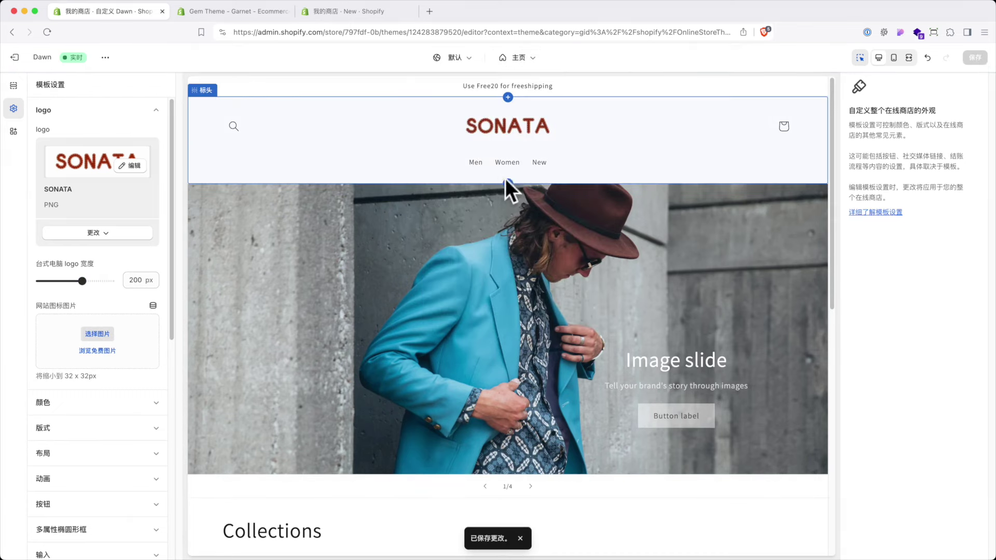
- Try the 抽屉 desktop menu type on the header, open and close its drawer in the preview, and restore 下拉菜单
{"action": "left_click", "coordinate": [500, 122]}
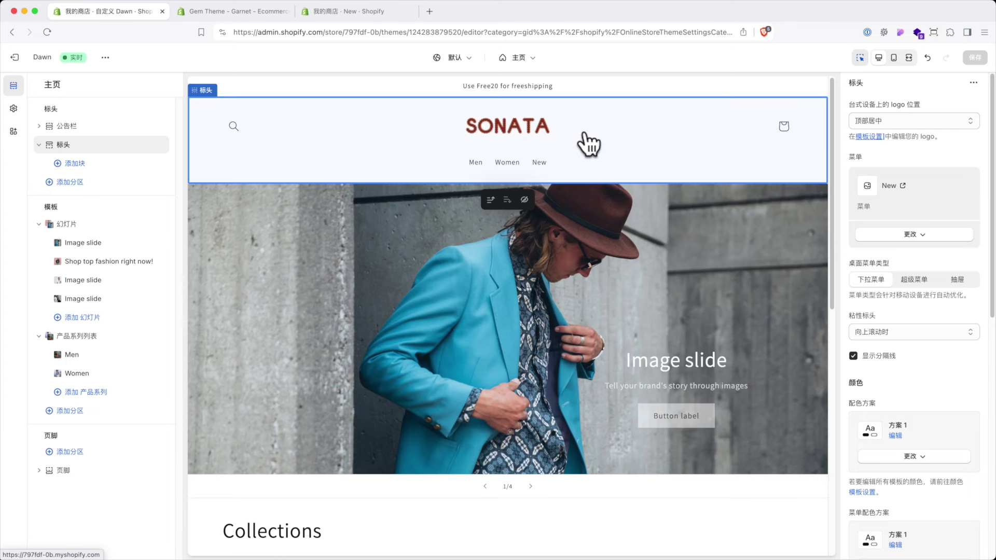
{"action": "left_click", "coordinate": [957, 283]}
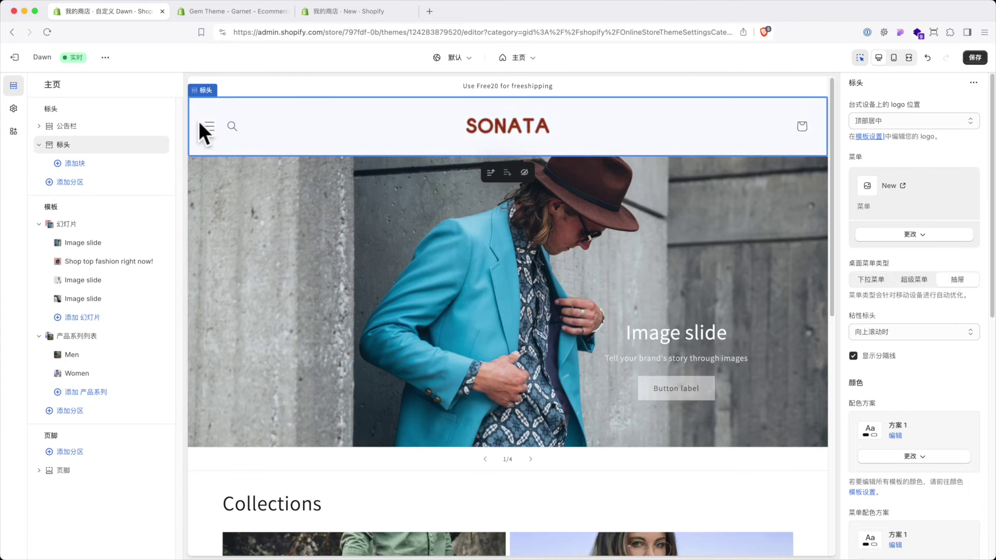
{"action": "left_click", "coordinate": [208, 126]}
{"action": "left_click", "coordinate": [209, 129]}
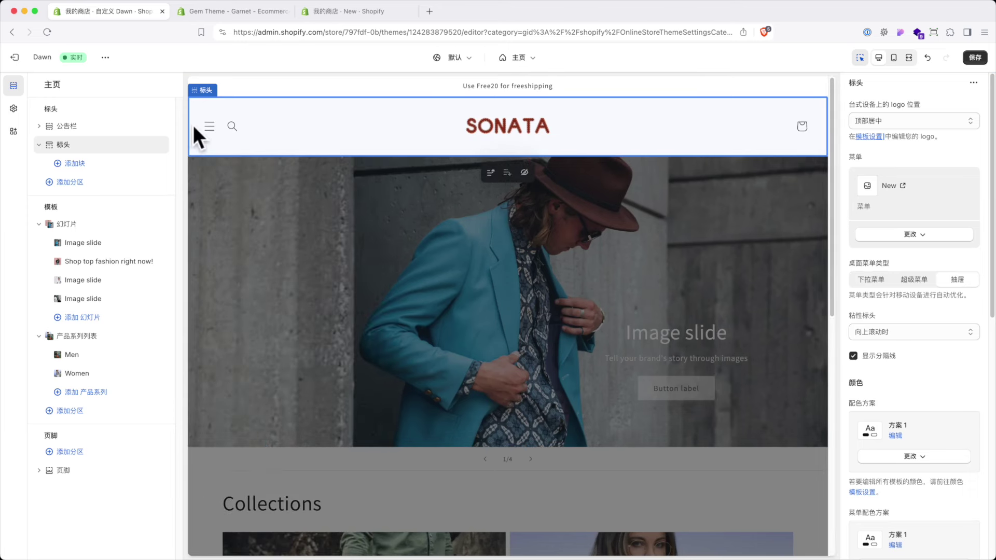
{"action": "left_click", "coordinate": [871, 279]}
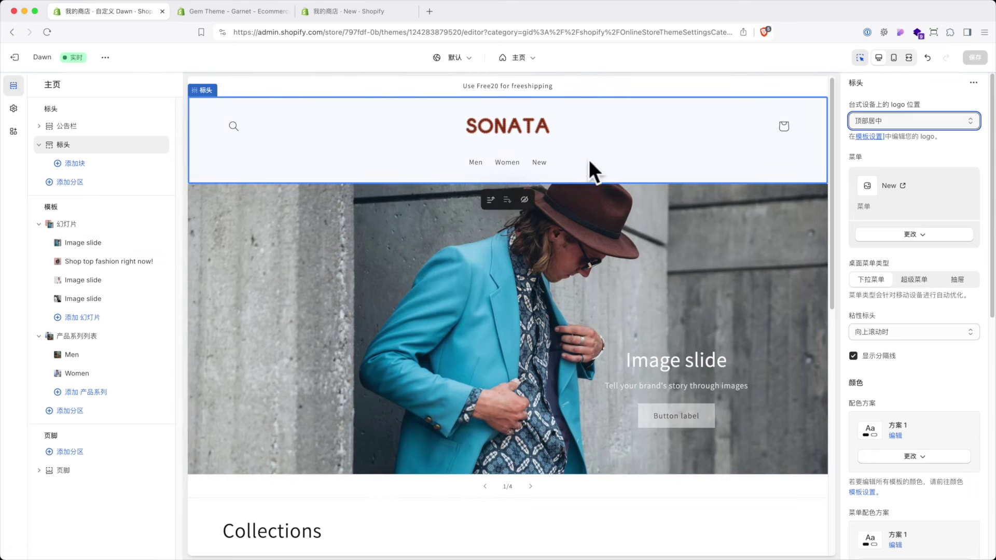
- Open the settings of the footer section at the end of the homepage
{"action": "scroll", "coordinate": [496, 285], "scroll_direction": "down", "scroll_amount": 10}
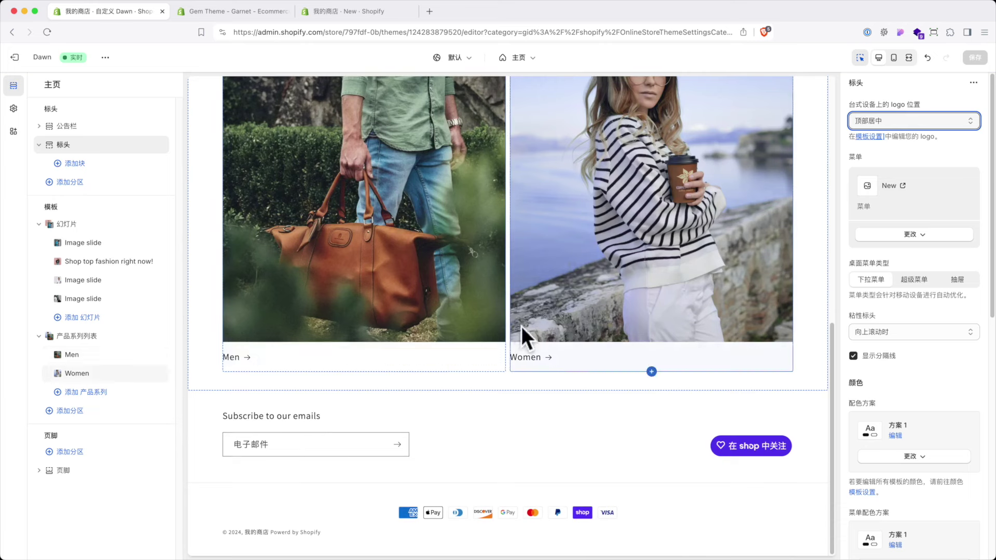
{"action": "left_click", "coordinate": [499, 433]}
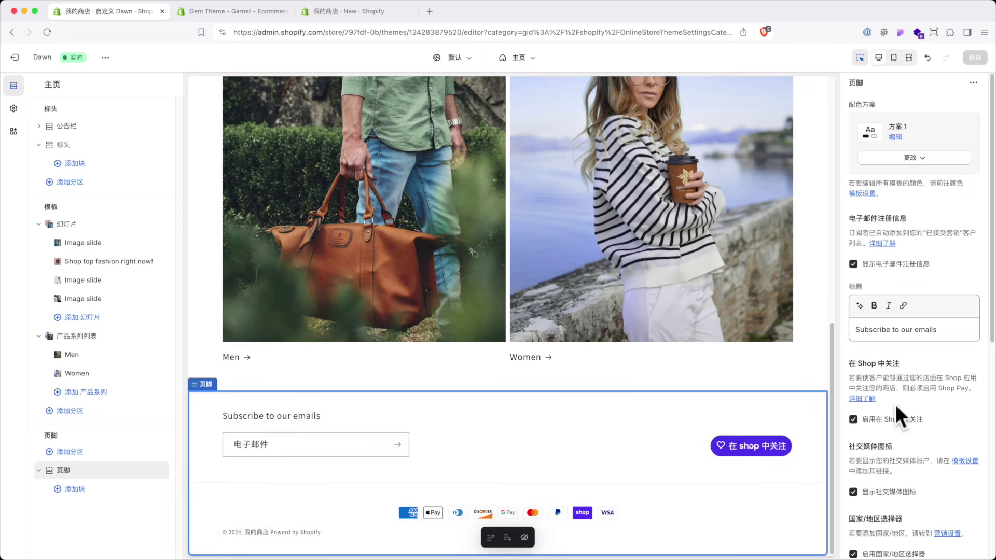
- Turn off the footer's country/region selector, follow on Shop, email signup and language selector
{"action": "scroll", "coordinate": [897, 406], "scroll_direction": "down", "scroll_amount": 3}
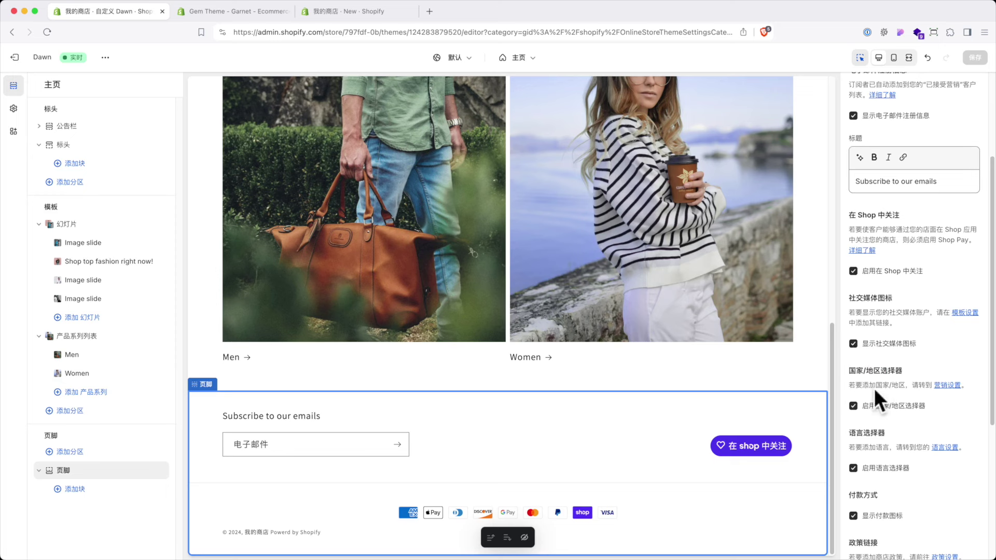
{"action": "left_click", "coordinate": [853, 406]}
{"action": "left_click", "coordinate": [853, 271]}
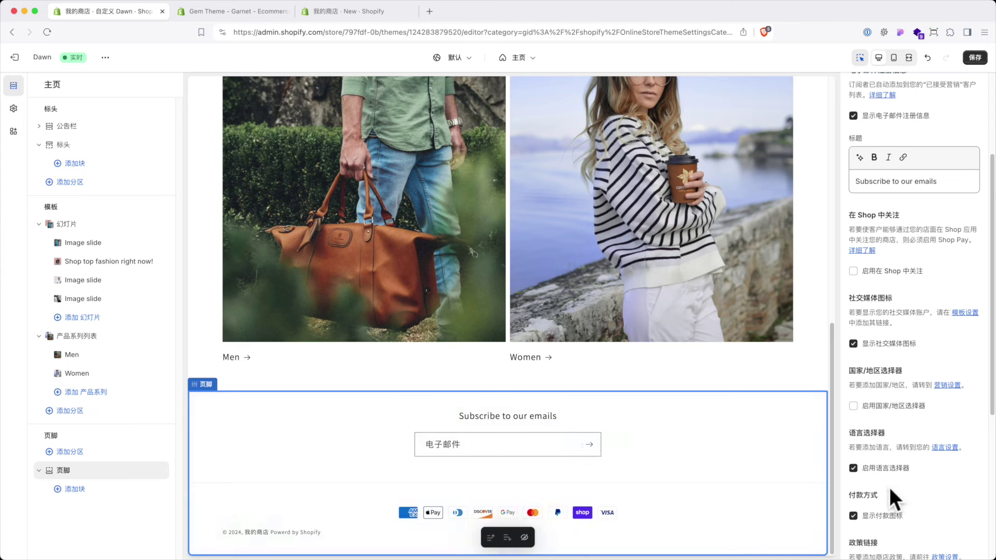
{"action": "scroll", "coordinate": [892, 496], "scroll_direction": "up", "scroll_amount": 2}
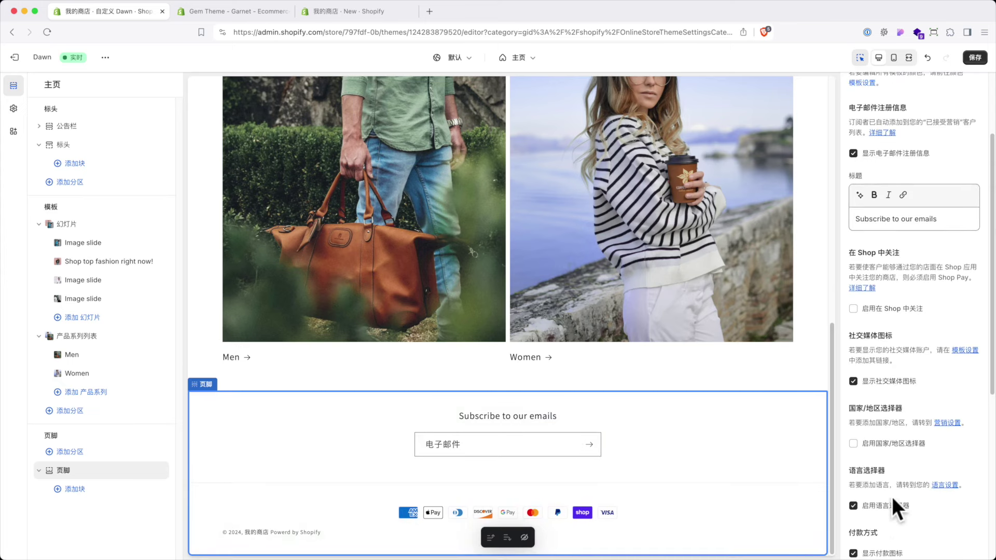
{"action": "left_click", "coordinate": [854, 155]}
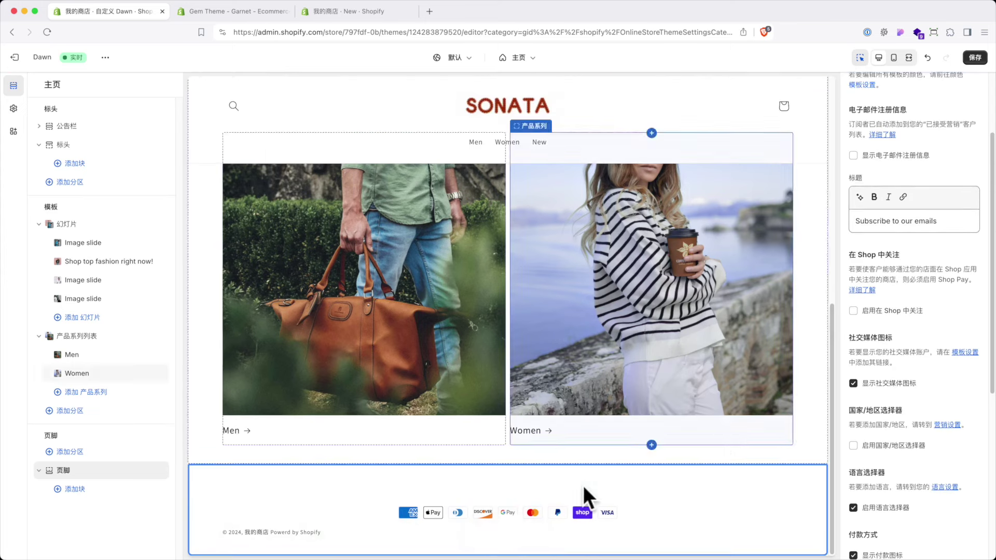
{"action": "scroll", "coordinate": [861, 445], "scroll_direction": "down", "scroll_amount": 6}
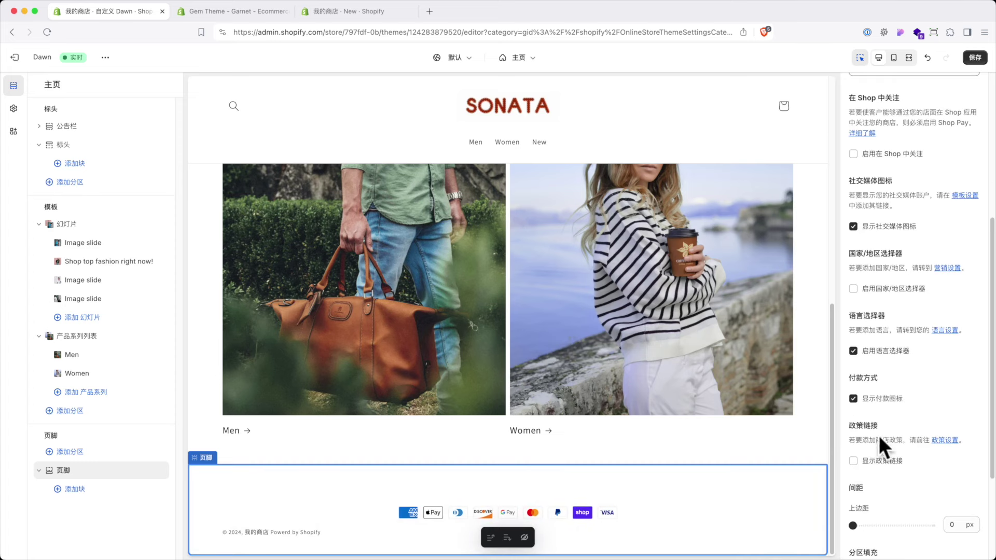
{"action": "left_click", "coordinate": [854, 352]}
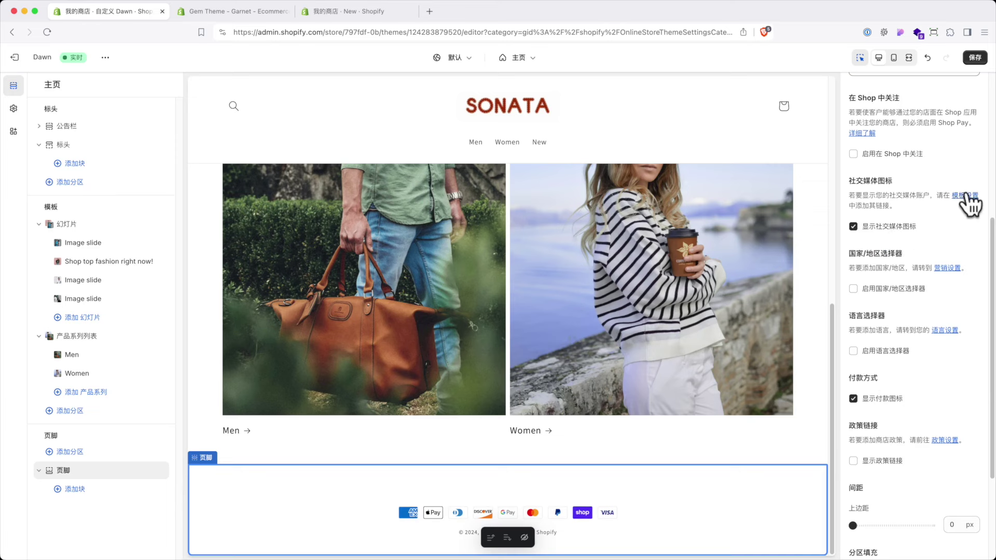
- Open the social media accounts in the theme settings and enter Facebook as the Facebook link
{"action": "left_click", "coordinate": [965, 196]}
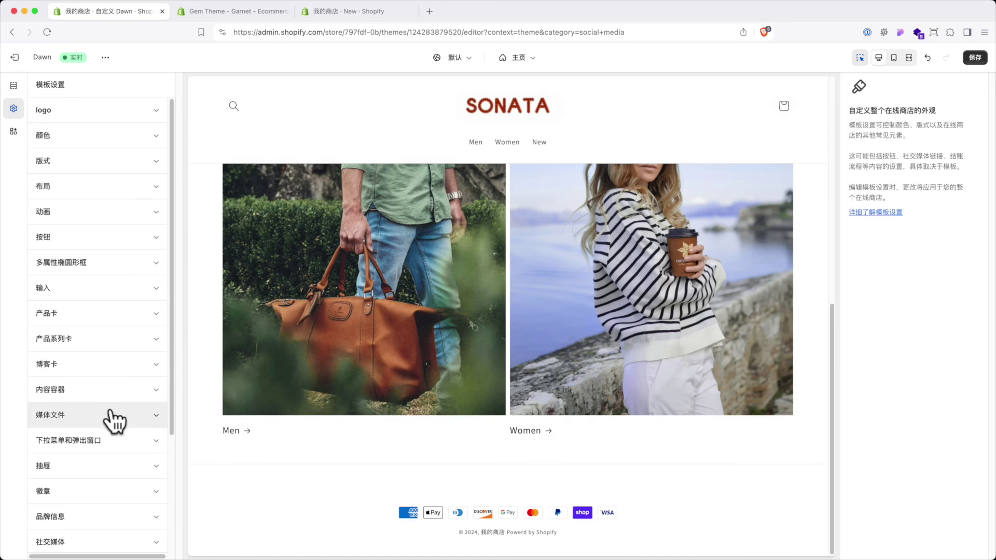
{"action": "scroll", "coordinate": [111, 420], "scroll_direction": "down", "scroll_amount": 2}
{"action": "left_click", "coordinate": [106, 446]}
{"action": "scroll", "coordinate": [106, 451], "scroll_direction": "down", "scroll_amount": 2}
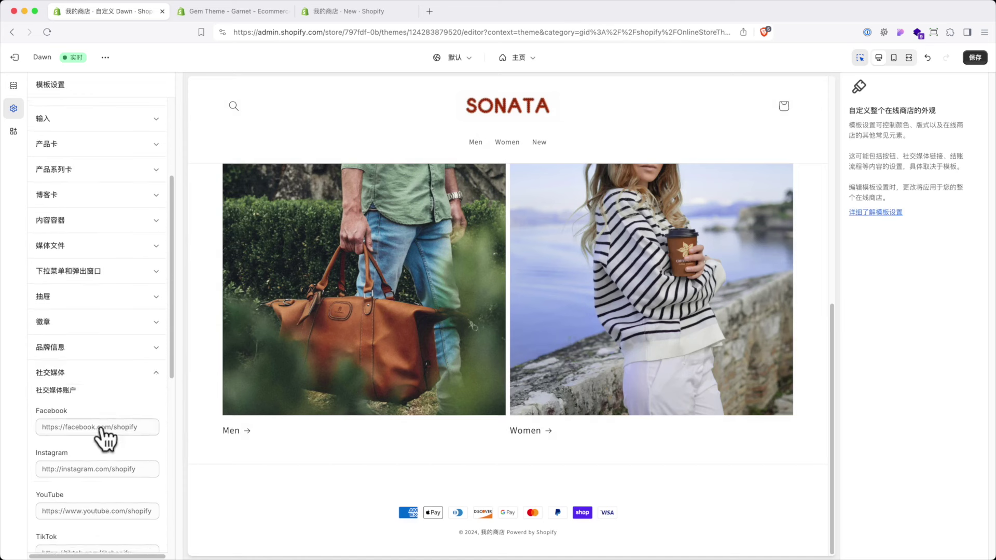
{"action": "scroll", "coordinate": [53, 373], "scroll_direction": "down", "scroll_amount": 3}
{"action": "left_click", "coordinate": [86, 348]}
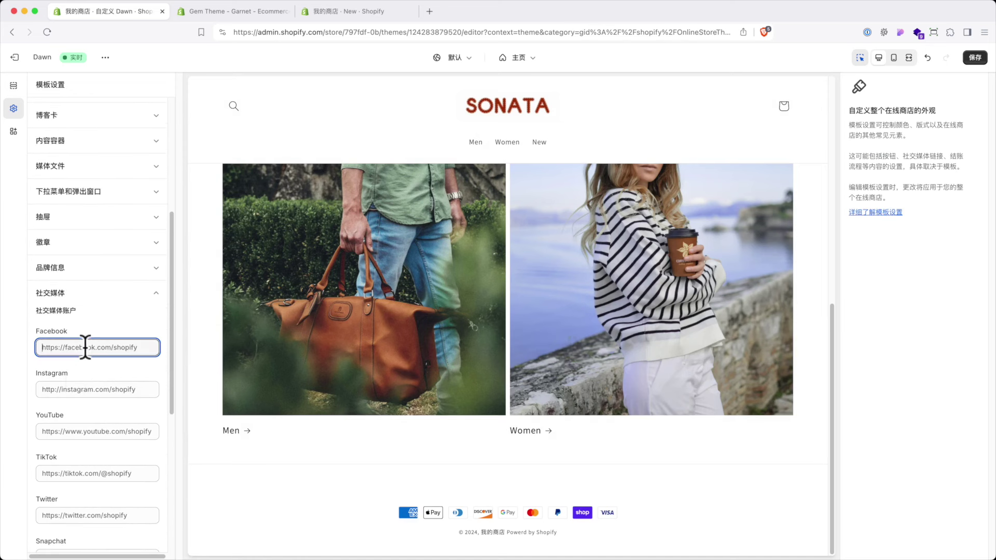
{"action": "type", "text": "facebo"}
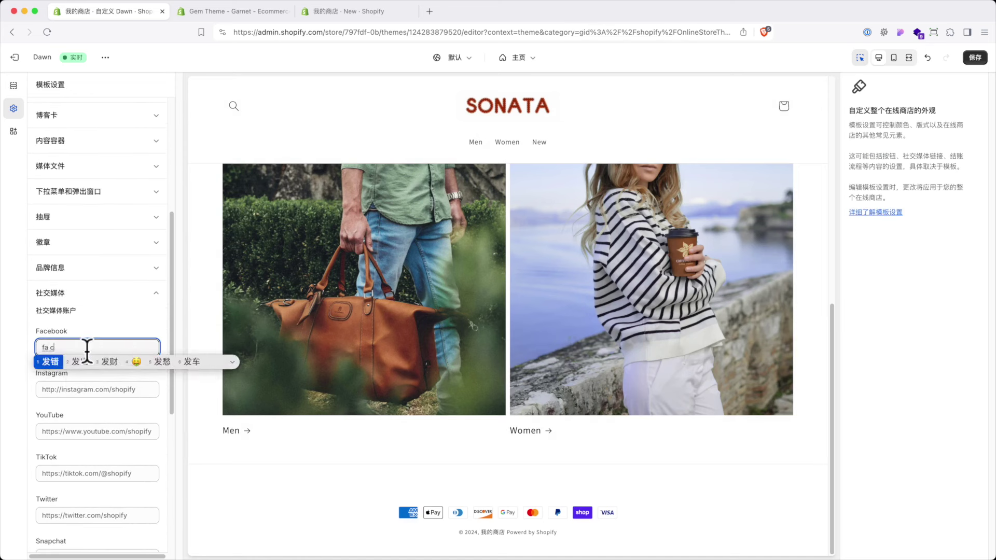
{"action": "type", "text": "ok"}
{"action": "key", "text": "space"}
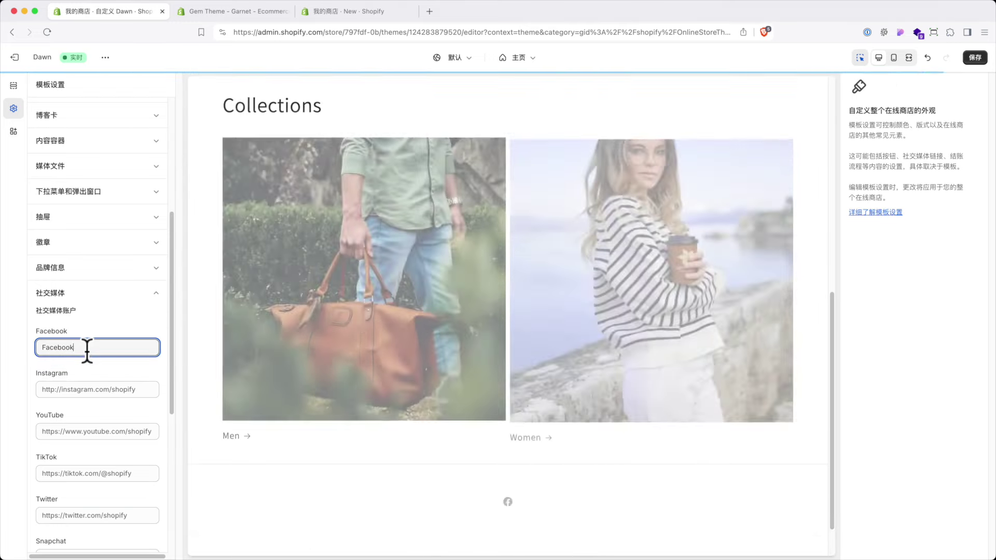
- Copy the Facebook account text into the Instagram, YouTube and TikTok account links
{"action": "left_click_drag", "start_coordinate": [85, 347], "coordinate": [29, 347]}
{"action": "key", "text": "super+c"}
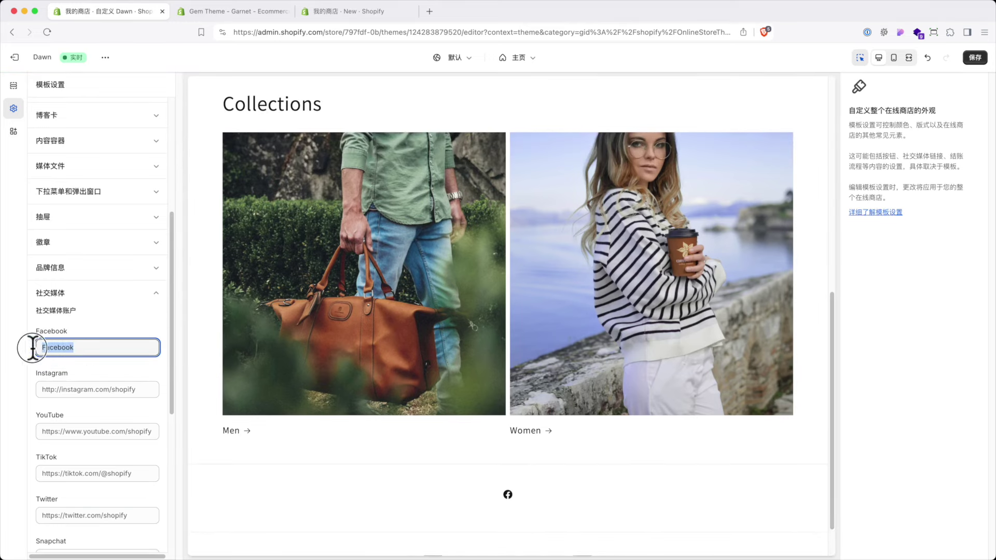
{"action": "left_click", "coordinate": [71, 394]}
{"action": "key", "text": "super+v"}
{"action": "left_click", "coordinate": [73, 432]}
{"action": "key", "text": "super+v"}
{"action": "left_click", "coordinate": [74, 472]}
{"action": "key", "text": "super+v"}
{"action": "left_click", "coordinate": [103, 512]}
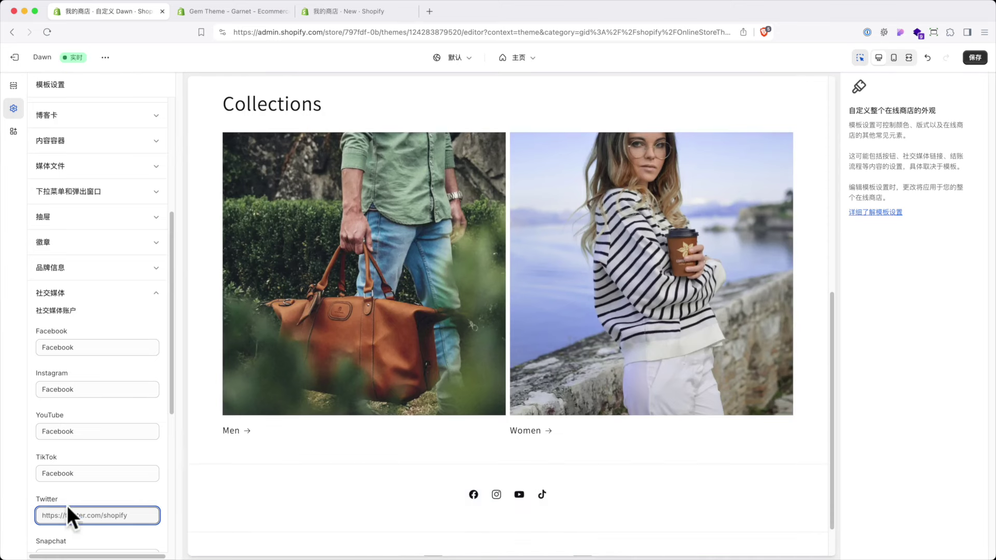
- Fill the Snapchat, Pinterest, Tumblr and Vimeo account links with the copied Facebook text, and save the theme
{"action": "scroll", "coordinate": [67, 510], "scroll_direction": "down", "scroll_amount": 5}
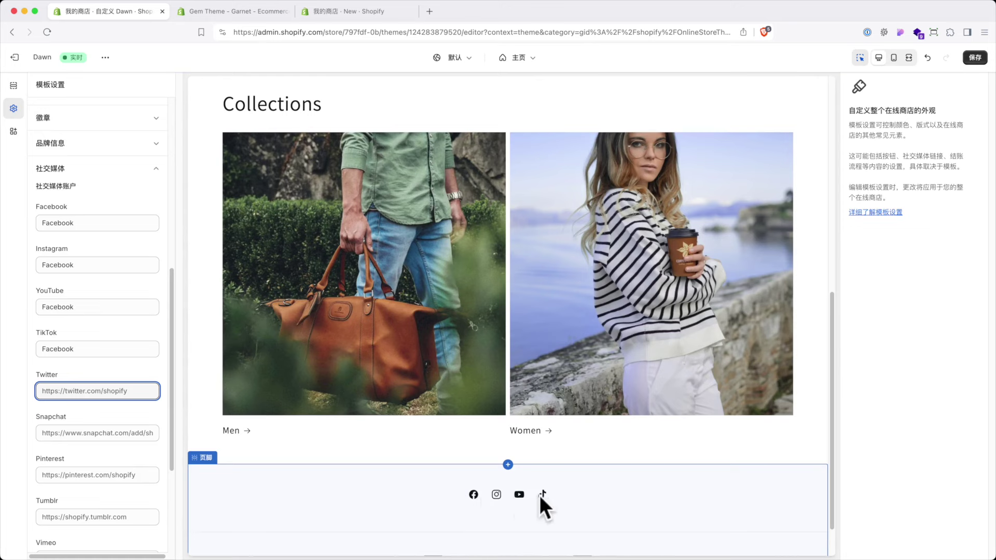
{"action": "scroll", "coordinate": [534, 484], "scroll_direction": "down", "scroll_amount": 2}
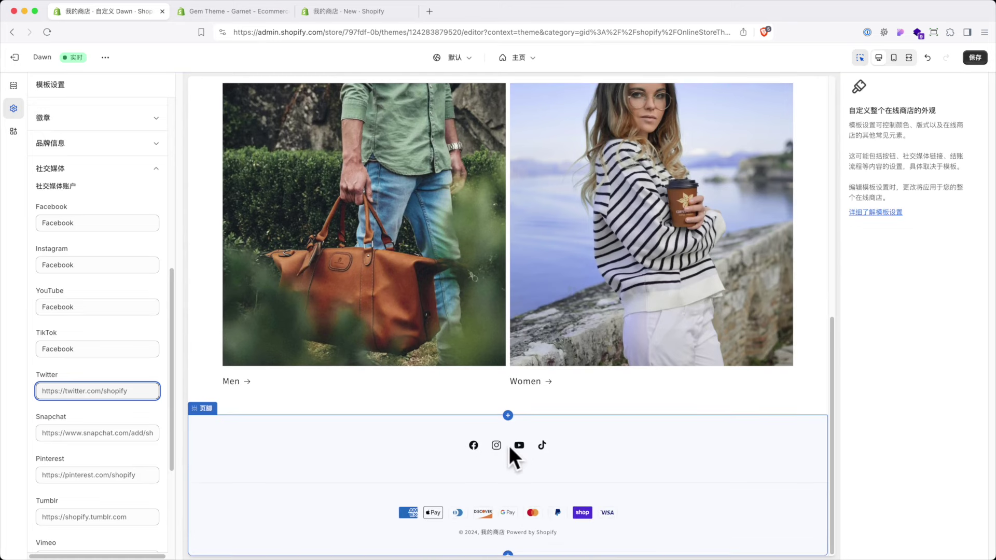
{"action": "left_click", "coordinate": [79, 435]}
{"action": "key", "text": "super+v"}
{"action": "left_click", "coordinate": [79, 475]}
{"action": "key", "text": "super+v"}
{"action": "left_click", "coordinate": [86, 516]}
{"action": "key", "text": "super+v"}
{"action": "scroll", "coordinate": [89, 503], "scroll_direction": "down", "scroll_amount": 4}
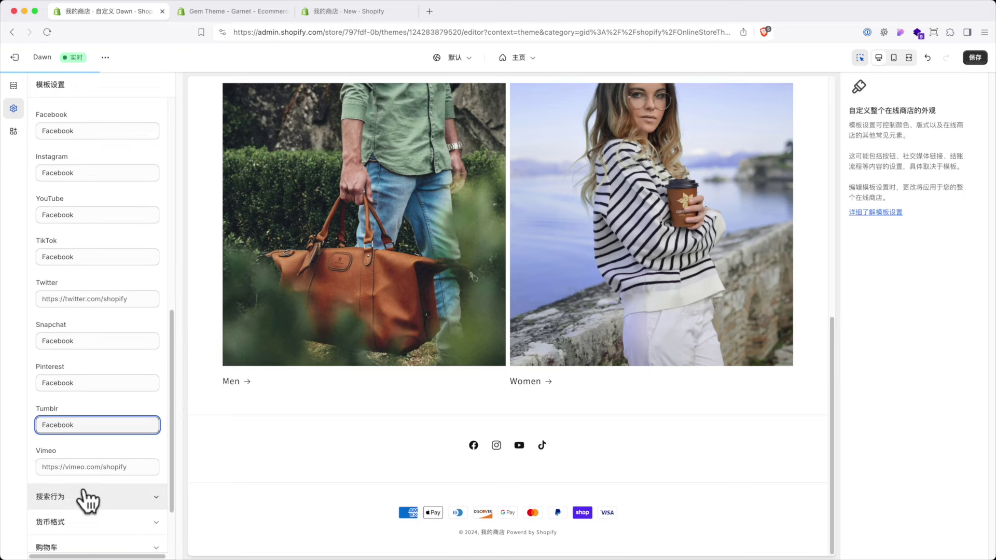
{"action": "left_click", "coordinate": [77, 467]}
{"action": "key", "text": "super+v"}
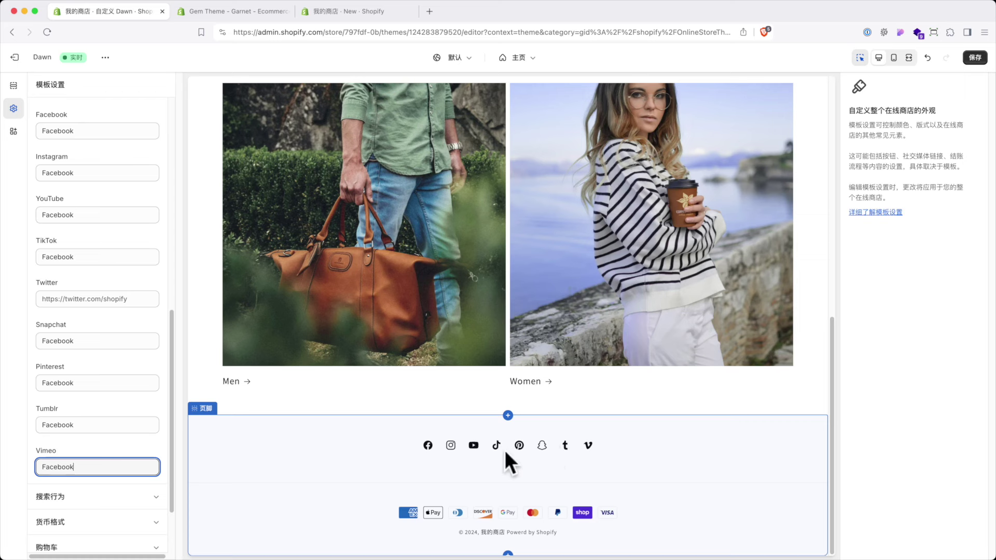
{"action": "left_click", "coordinate": [575, 532]}
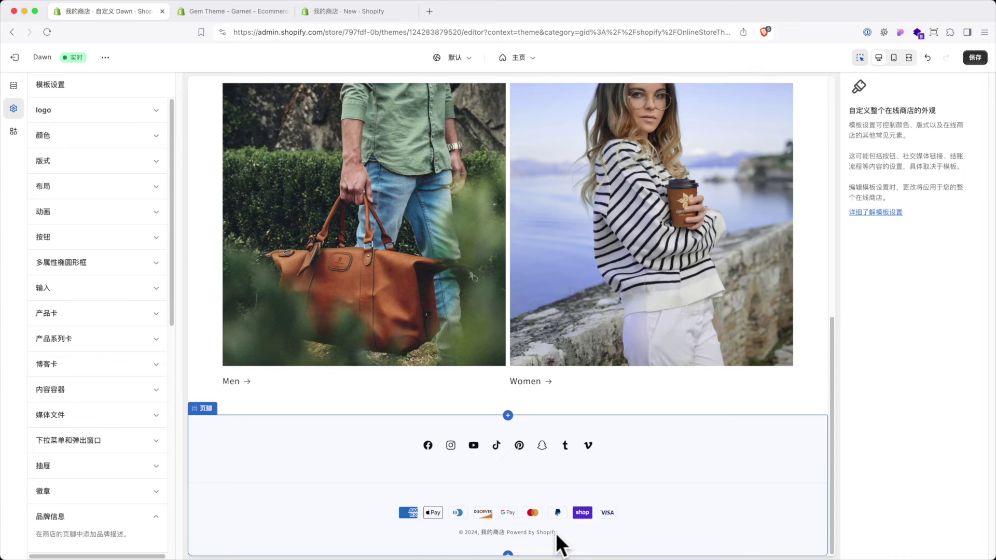
{"action": "left_click", "coordinate": [975, 58]}
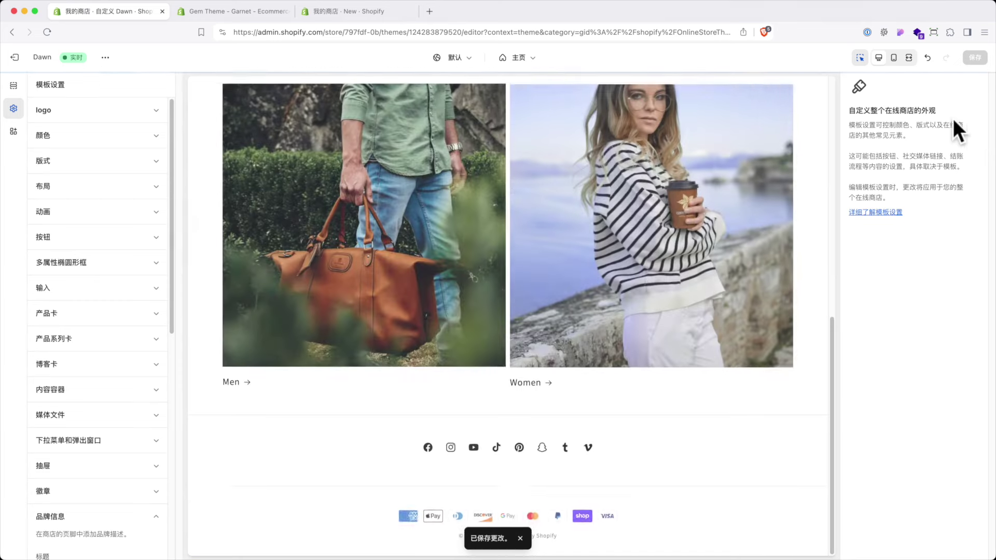
- Exit the theme editor, open the Dawn theme's default content for editing, and filter the items by "power"
{"action": "left_click", "coordinate": [28, 58]}
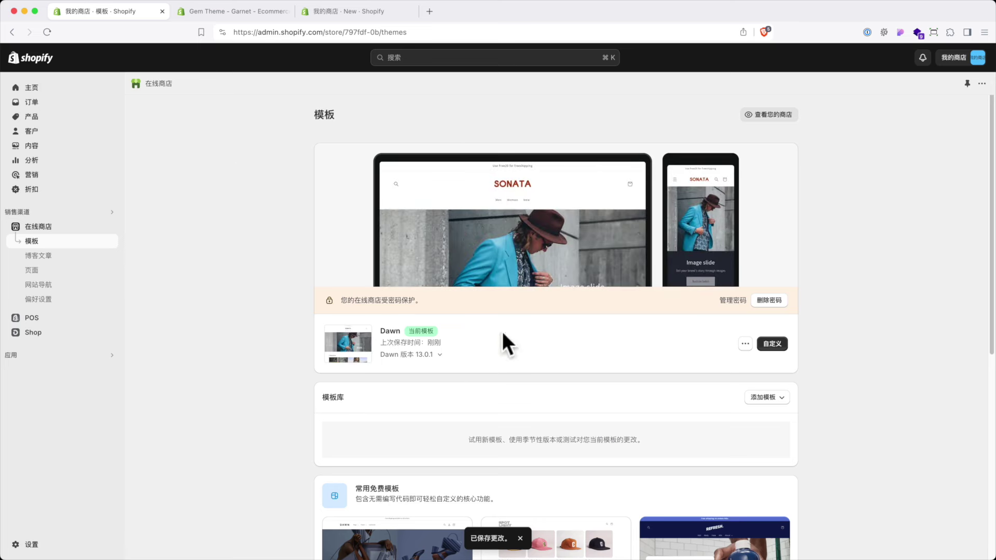
{"action": "left_click", "coordinate": [745, 344]}
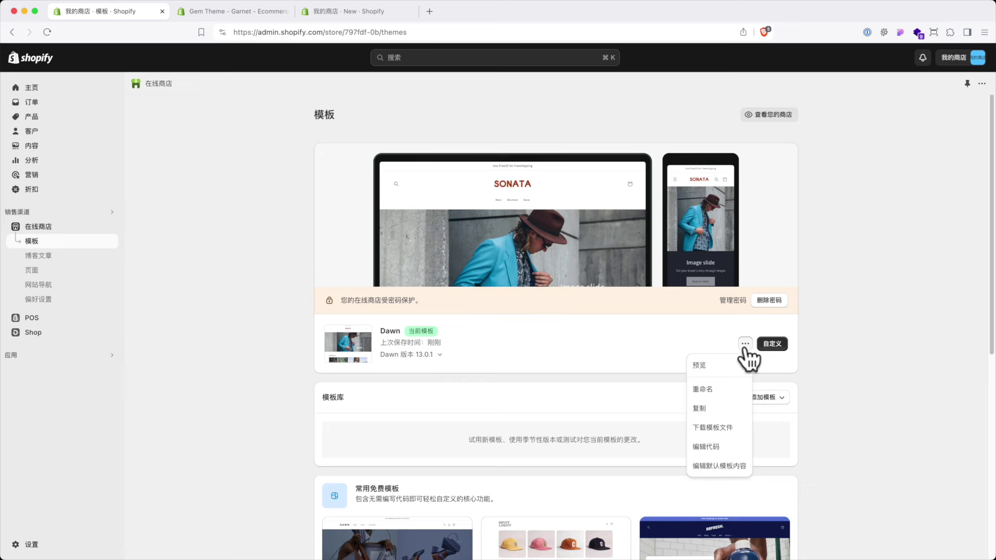
{"action": "left_click", "coordinate": [713, 466]}
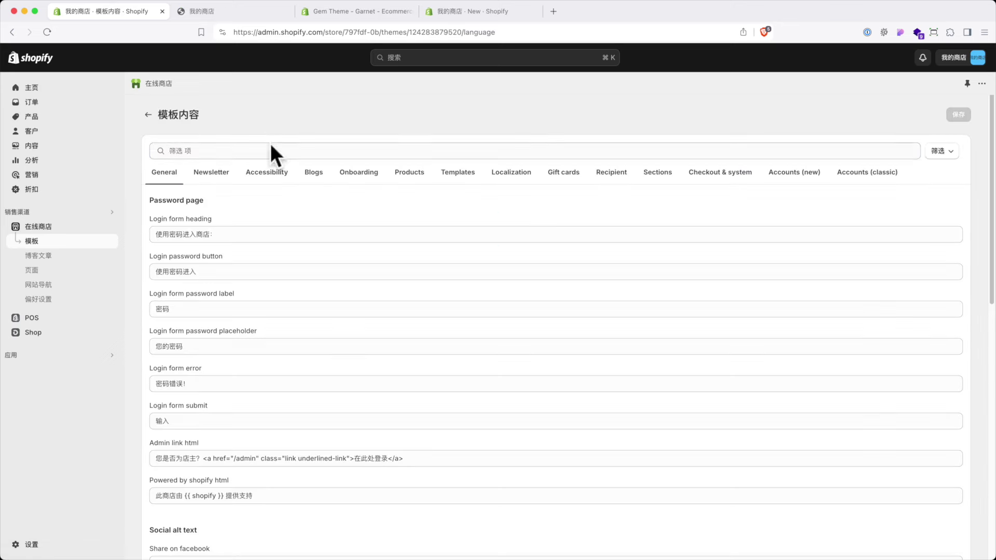
{"action": "left_click", "coordinate": [271, 148]}
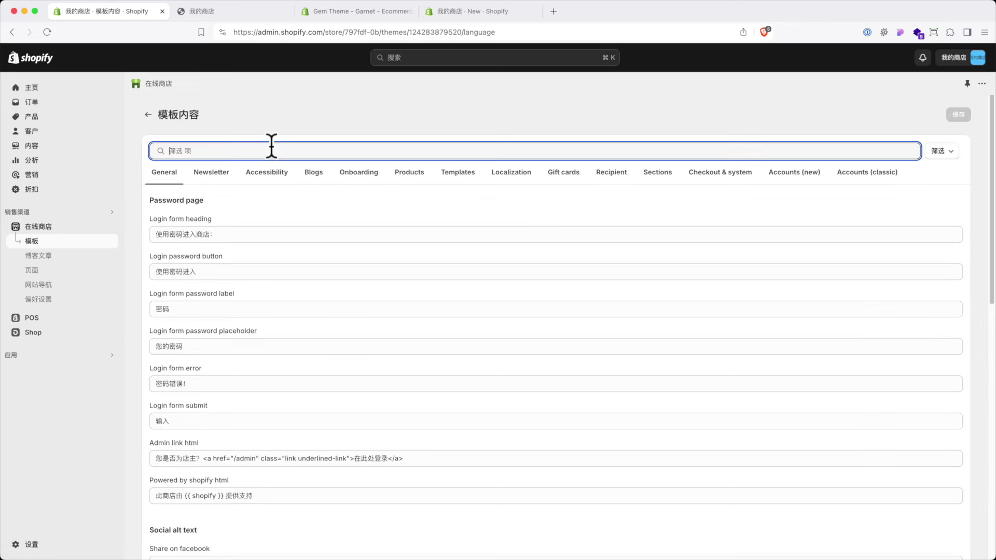
{"action": "type", "text": "power"}
{"action": "key", "text": "Return"}
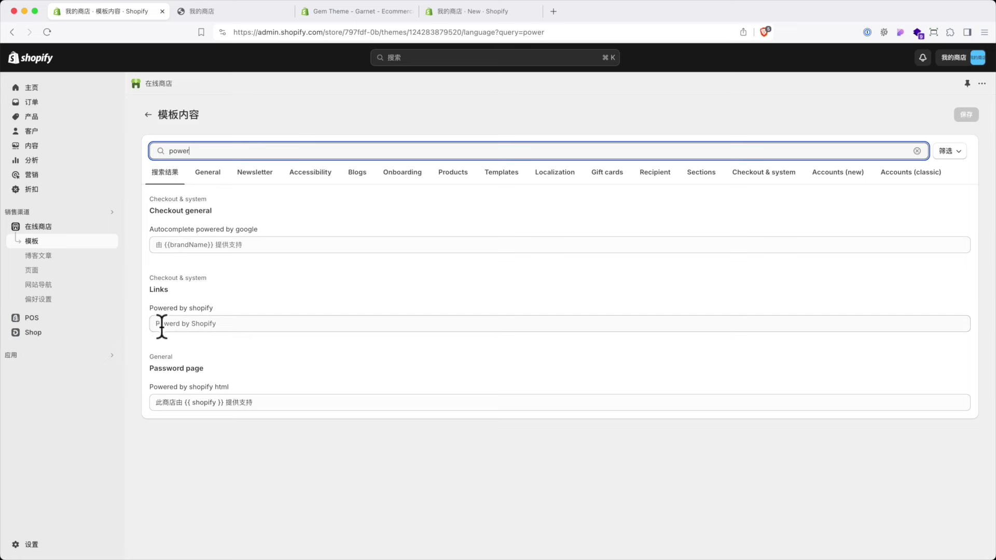
- Clear the "Powered by shopify" text under Links and save the theme content
{"action": "left_click_drag", "start_coordinate": [226, 323], "coordinate": [150, 327]}
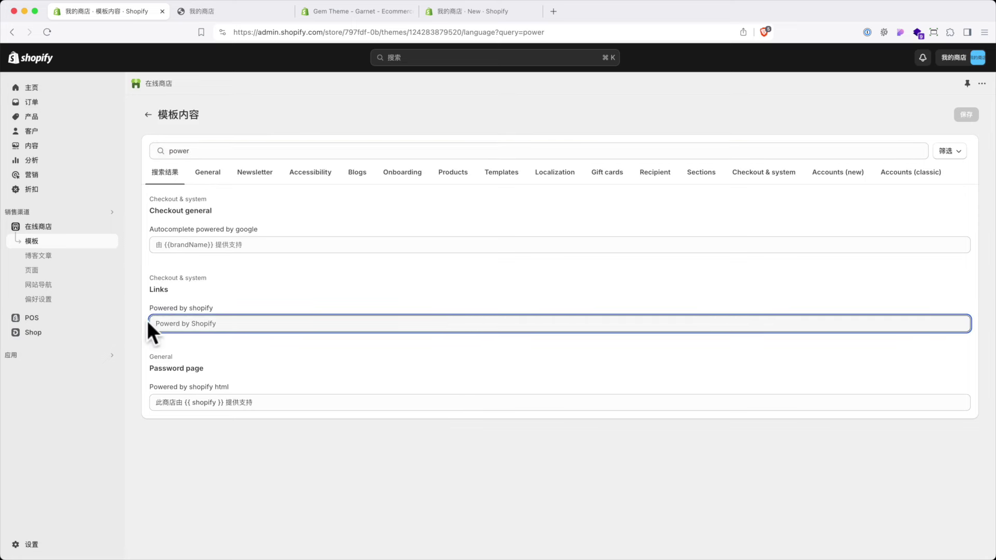
{"action": "key", "text": "BackSpace"}
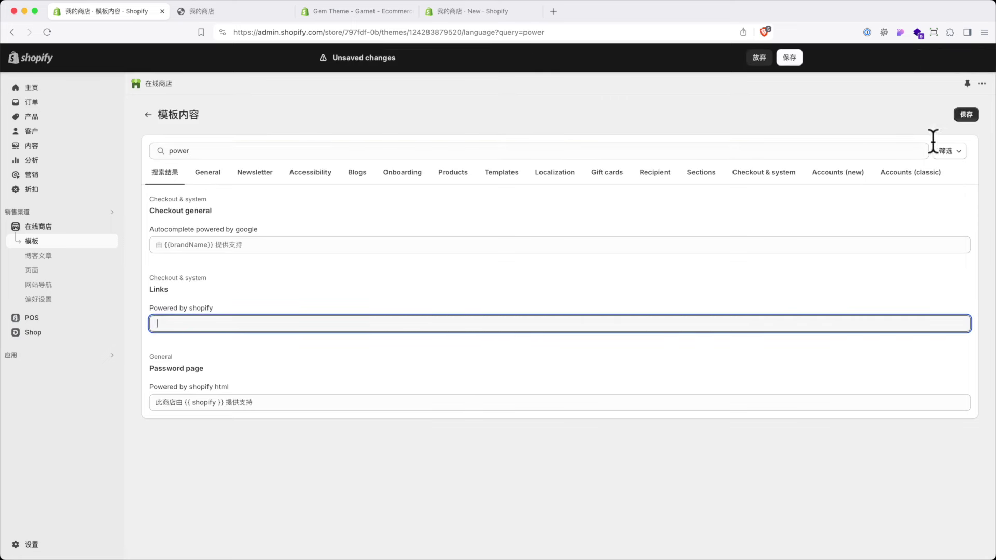
{"action": "left_click", "coordinate": [964, 115]}
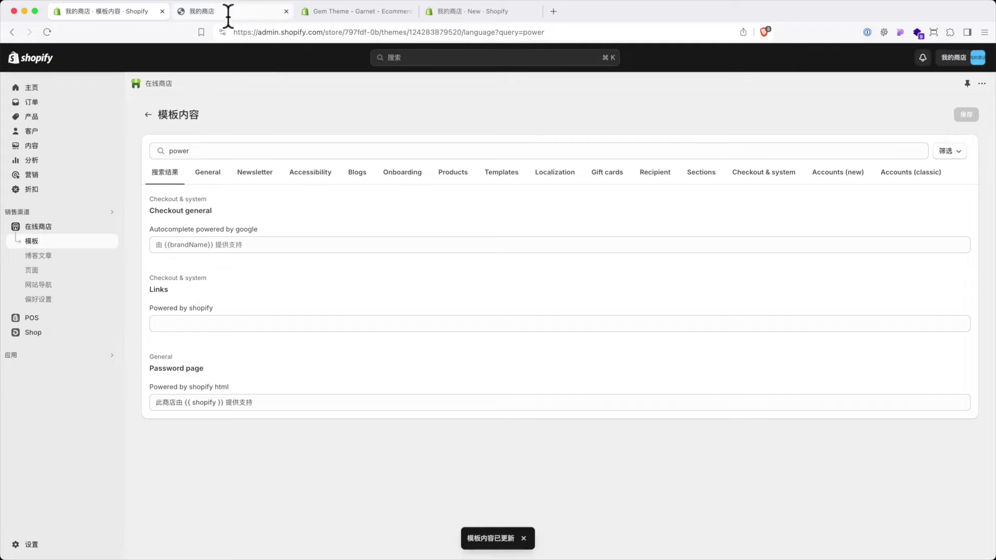
- Reload the live storefront and examine the homepage from the header through the collections to the footer's copyright line
{"action": "left_click", "coordinate": [229, 16]}
{"action": "left_click", "coordinate": [45, 31]}
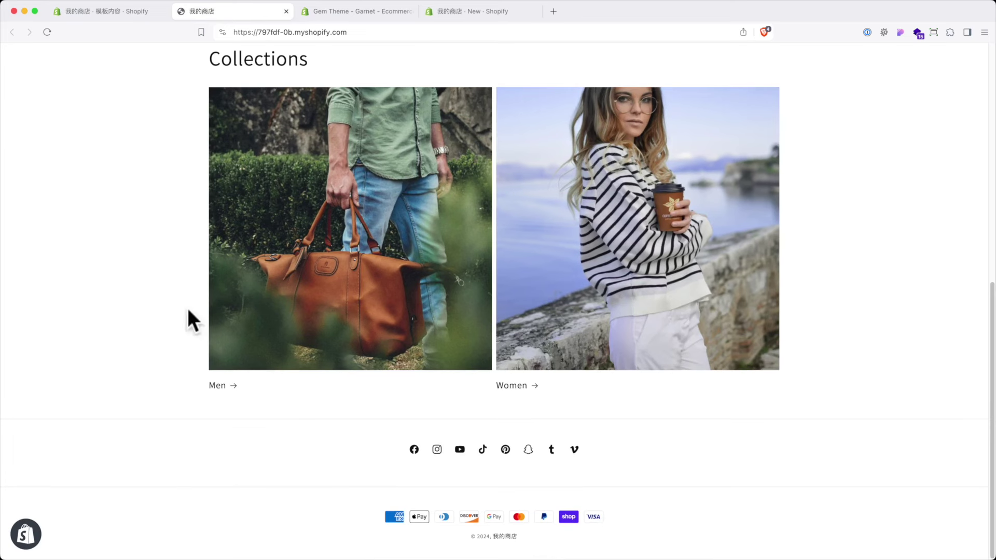
{"action": "left_click", "coordinate": [101, 15]}
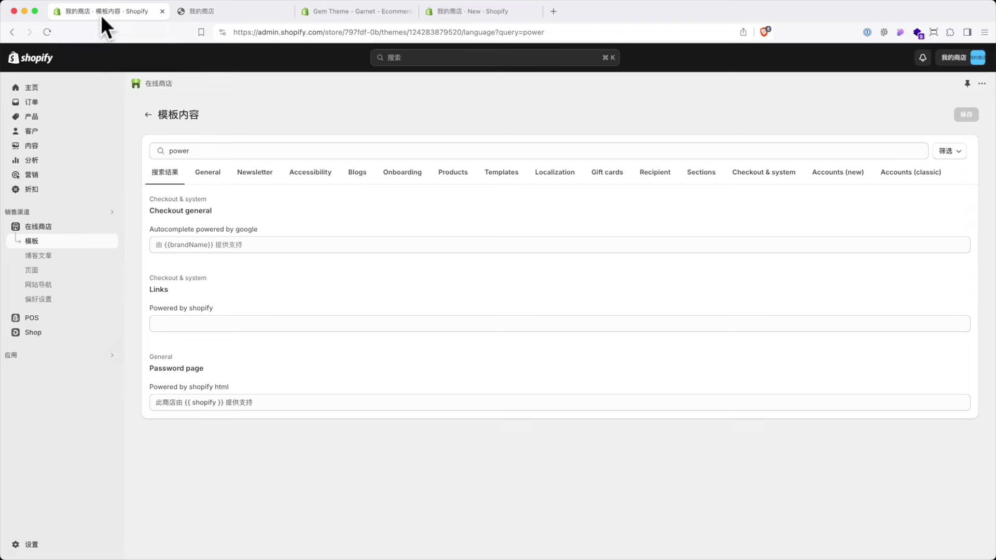
{"action": "left_click", "coordinate": [110, 226]}
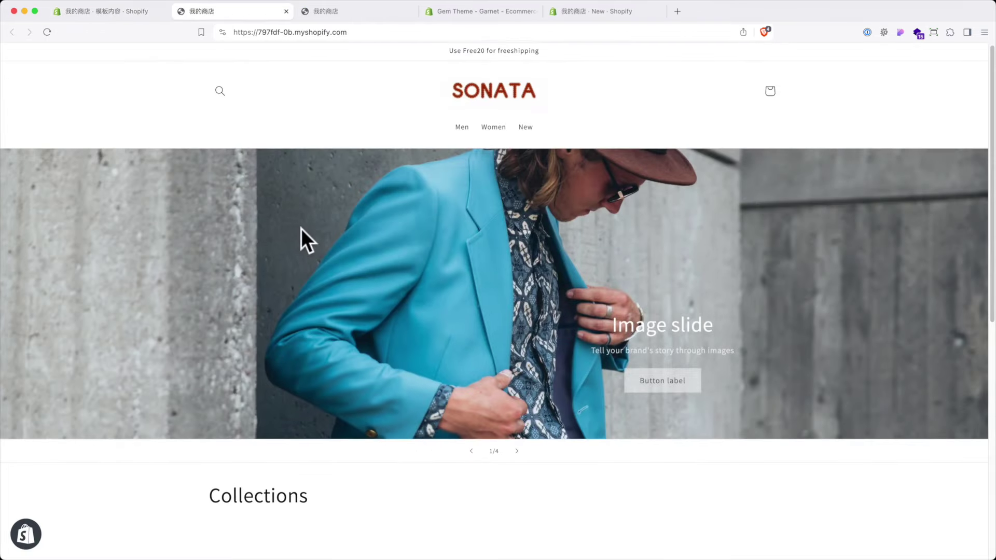
{"action": "scroll", "coordinate": [363, 257], "scroll_direction": "down", "scroll_amount": 8}
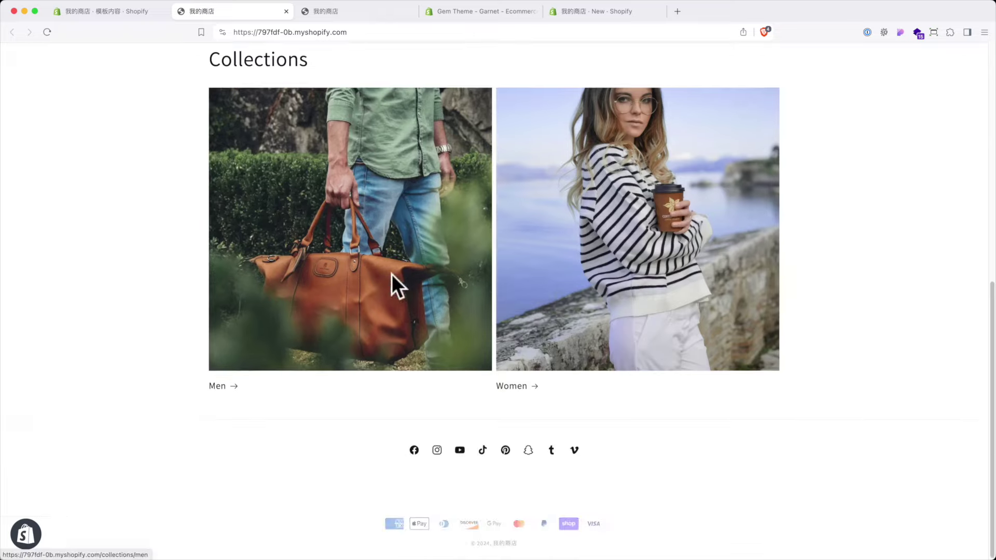
{"action": "scroll", "coordinate": [487, 282], "scroll_direction": "up", "scroll_amount": 4}
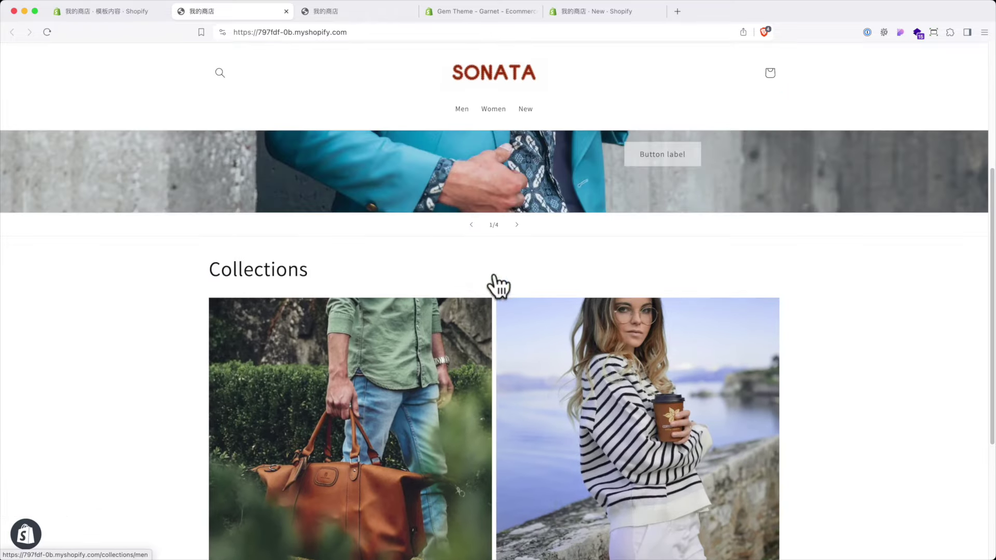
{"action": "scroll", "coordinate": [444, 256], "scroll_direction": "up", "scroll_amount": 5}
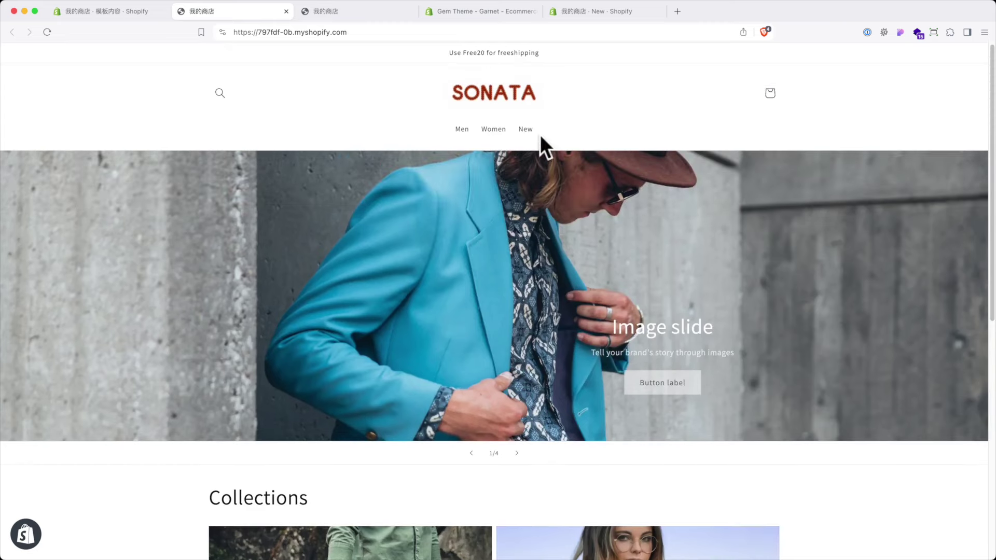
{"action": "scroll", "coordinate": [571, 254], "scroll_direction": "down", "scroll_amount": 4}
{"action": "scroll", "coordinate": [431, 272], "scroll_direction": "down", "scroll_amount": 3}
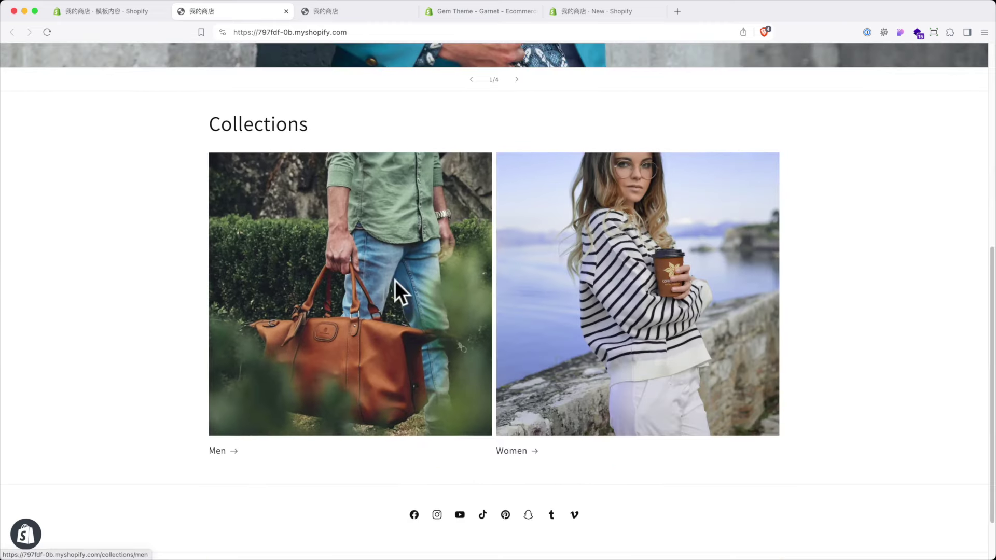
{"action": "scroll", "coordinate": [507, 318], "scroll_direction": "down", "scroll_amount": 2}
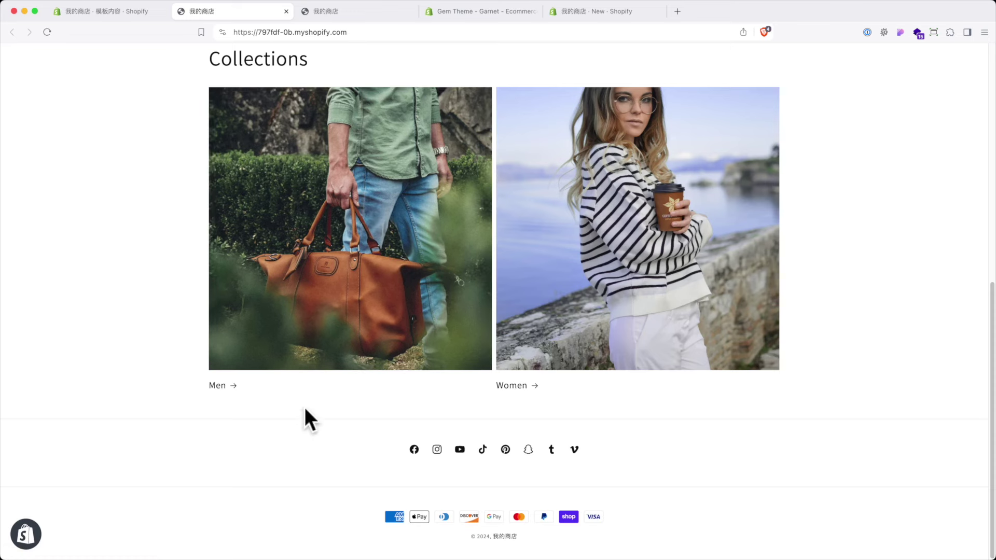
- Return from the live storefront to the Shopify admin and open the Dawn theme for customization
{"action": "scroll", "coordinate": [304, 397], "scroll_direction": "up", "scroll_amount": 10}
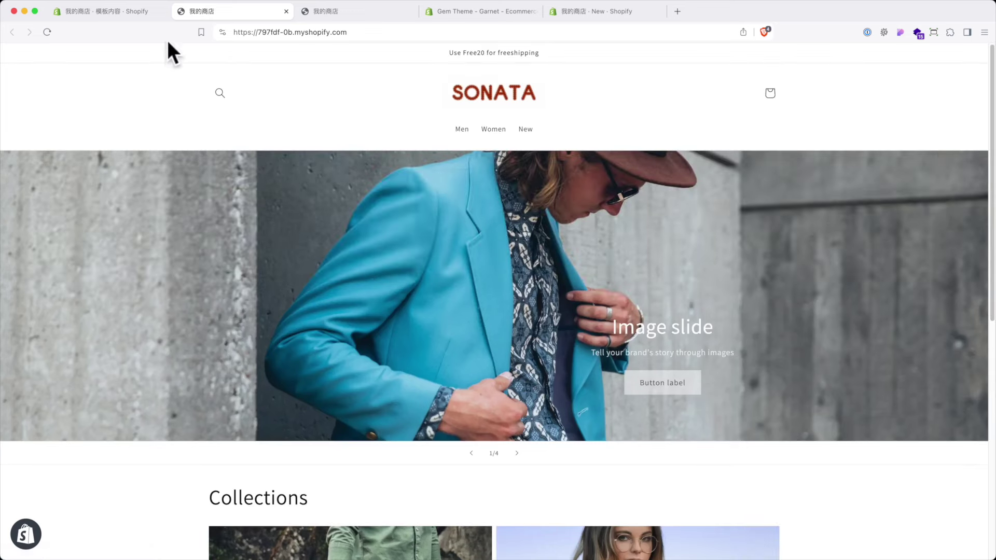
{"action": "left_click", "coordinate": [110, 12]}
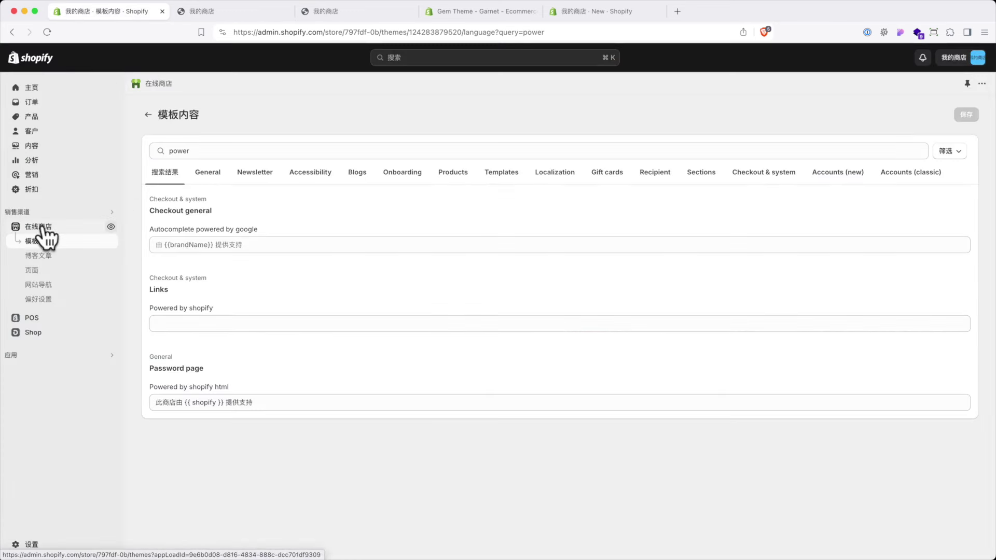
{"action": "left_click", "coordinate": [36, 240]}
{"action": "left_click", "coordinate": [772, 343]}
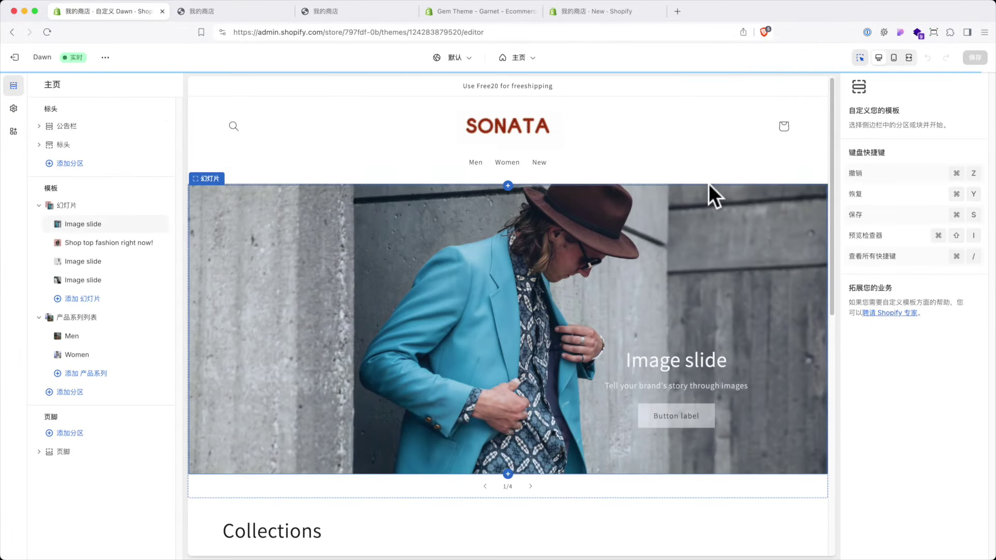
- Examine the theme-wide logo options and color schemes, comparing them with the homepage preview down to the footer
{"action": "left_click", "coordinate": [13, 109]}
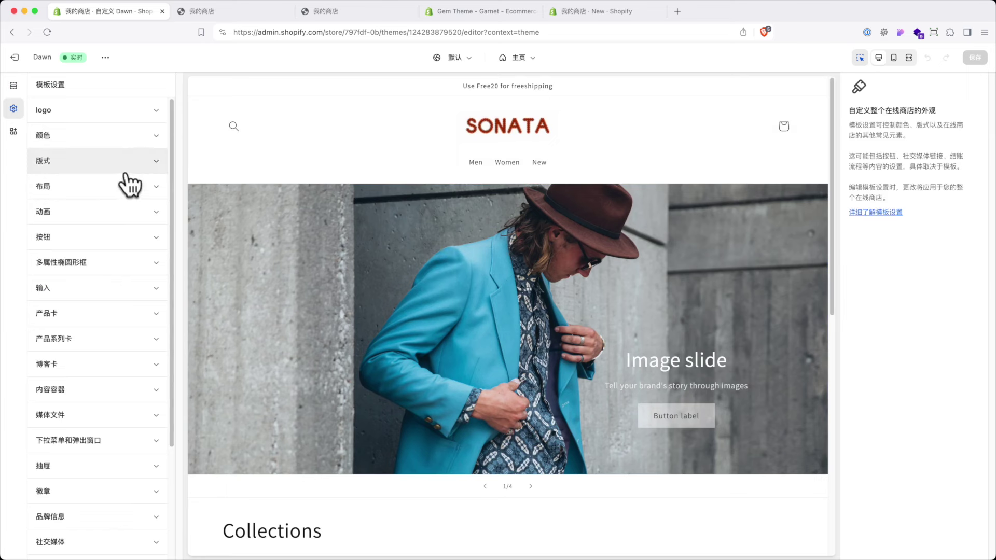
{"action": "left_click", "coordinate": [92, 111]}
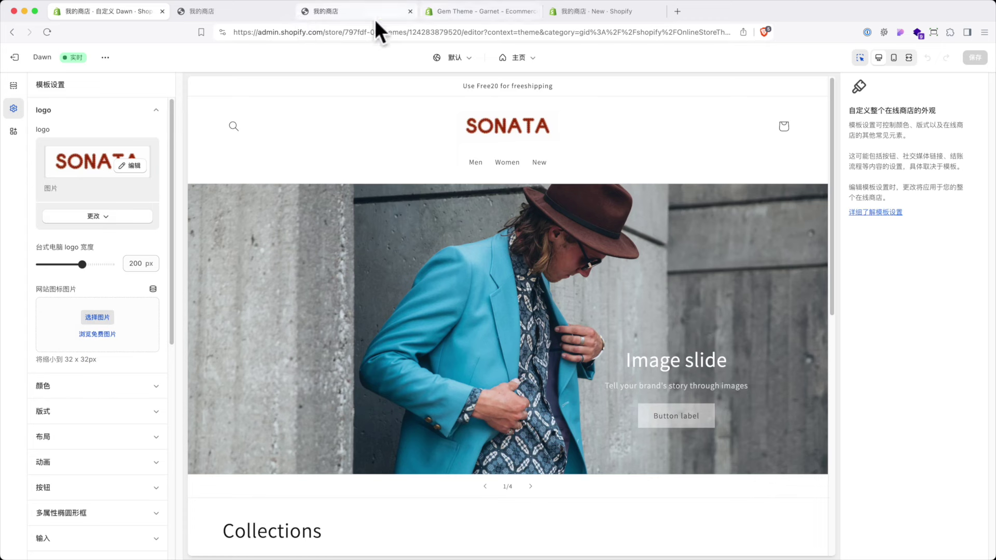
{"action": "left_click", "coordinate": [83, 391]}
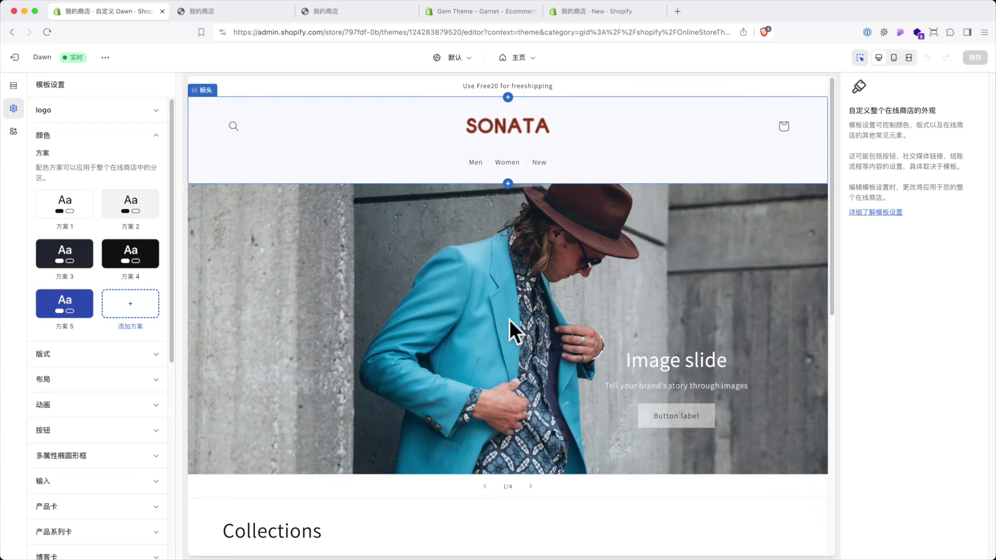
{"action": "scroll", "coordinate": [482, 321], "scroll_direction": "down", "scroll_amount": 3}
{"action": "scroll", "coordinate": [368, 358], "scroll_direction": "down", "scroll_amount": 4}
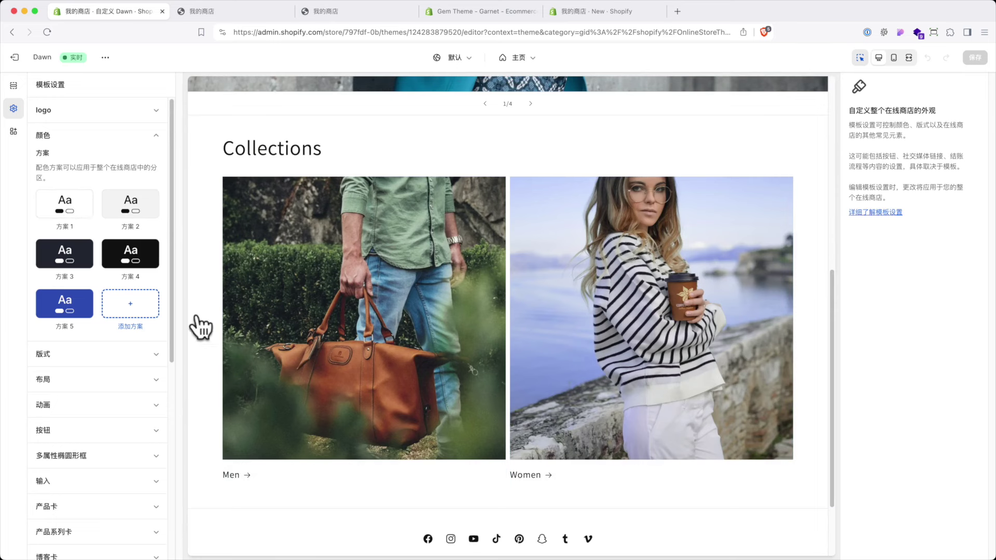
{"action": "scroll", "coordinate": [388, 370], "scroll_direction": "down", "scroll_amount": 3}
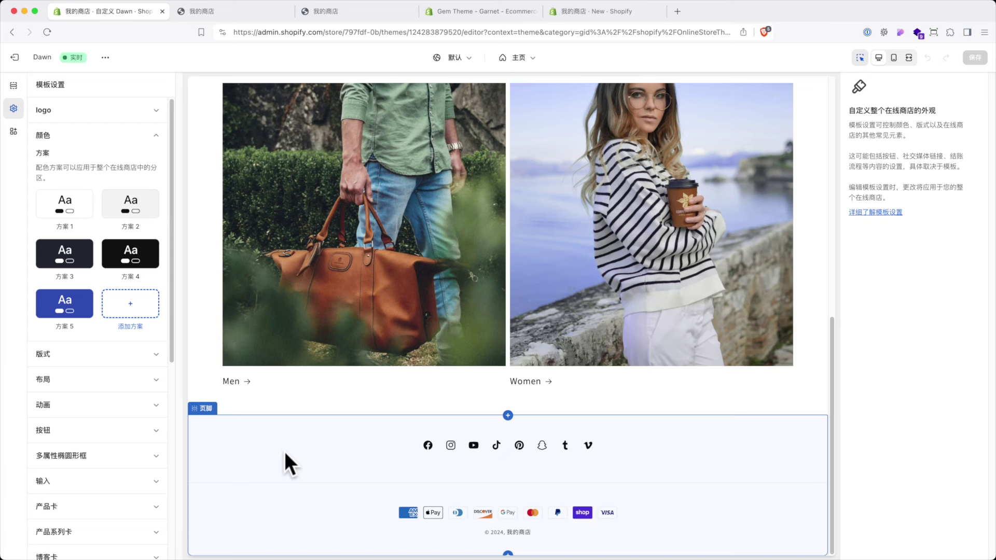
- Examine the theme's typography, layout and button settings, and look through the remaining setting categories
{"action": "left_click", "coordinate": [123, 358]}
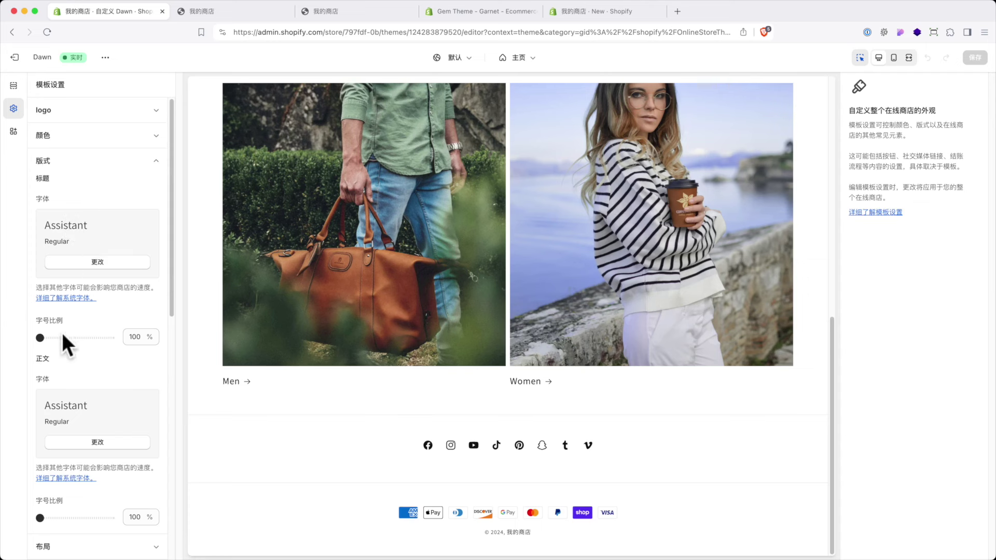
{"action": "scroll", "coordinate": [91, 477], "scroll_direction": "down", "scroll_amount": 3}
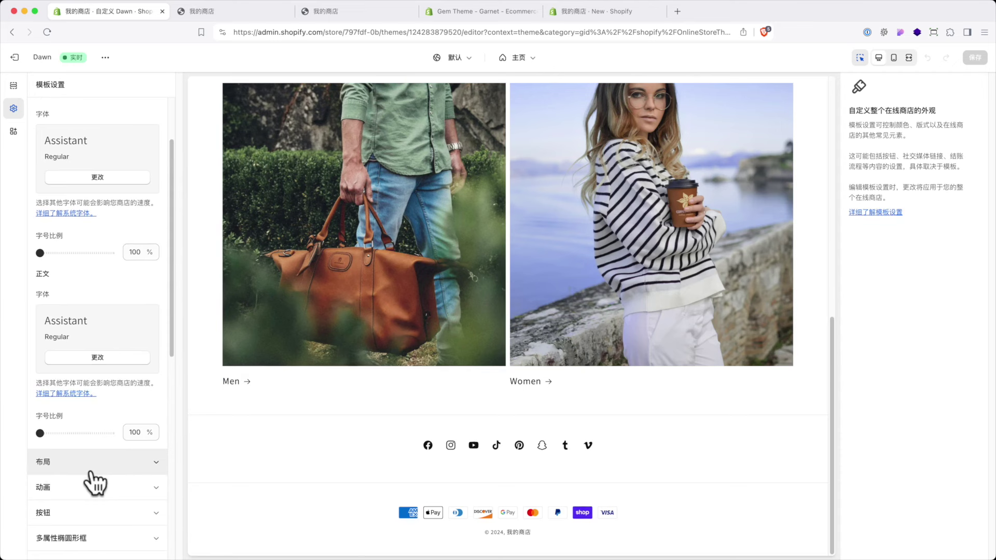
{"action": "left_click", "coordinate": [93, 469]}
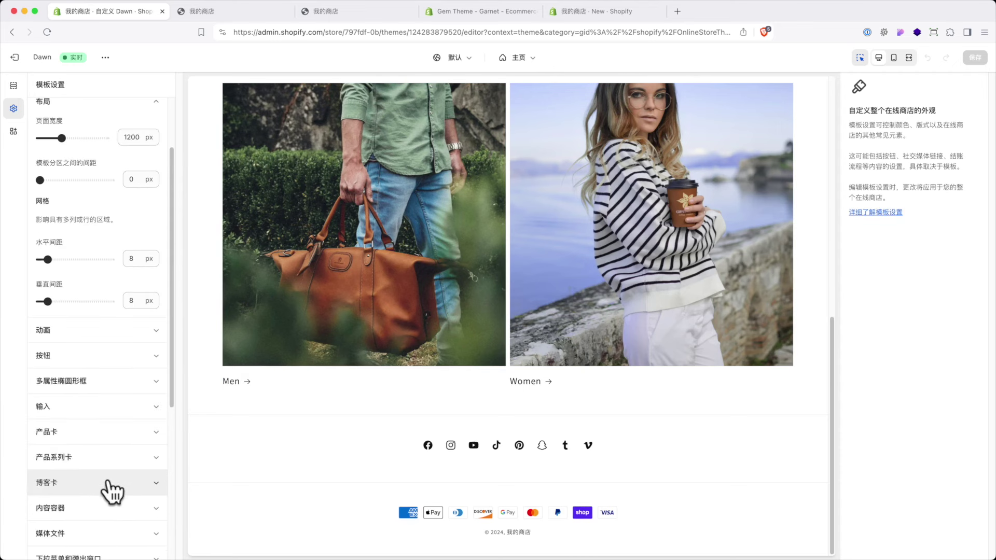
{"action": "left_click", "coordinate": [80, 362]}
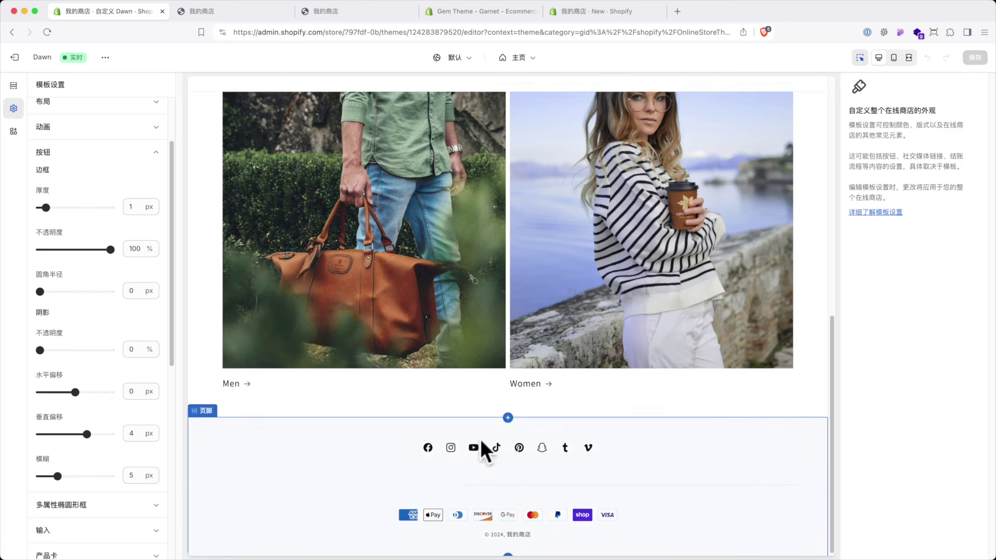
{"action": "scroll", "coordinate": [481, 439], "scroll_direction": "up", "scroll_amount": 10}
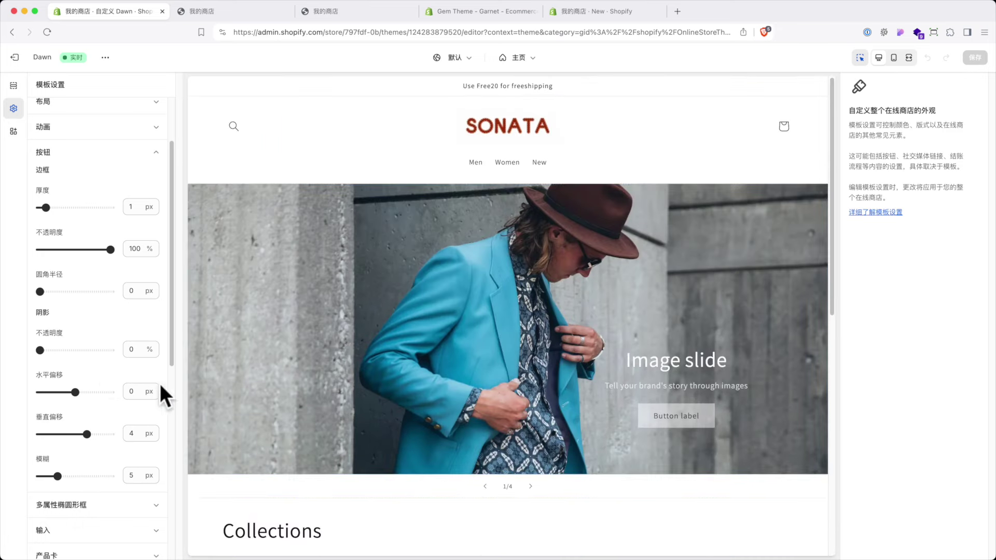
{"action": "scroll", "coordinate": [124, 387], "scroll_direction": "down", "scroll_amount": 5}
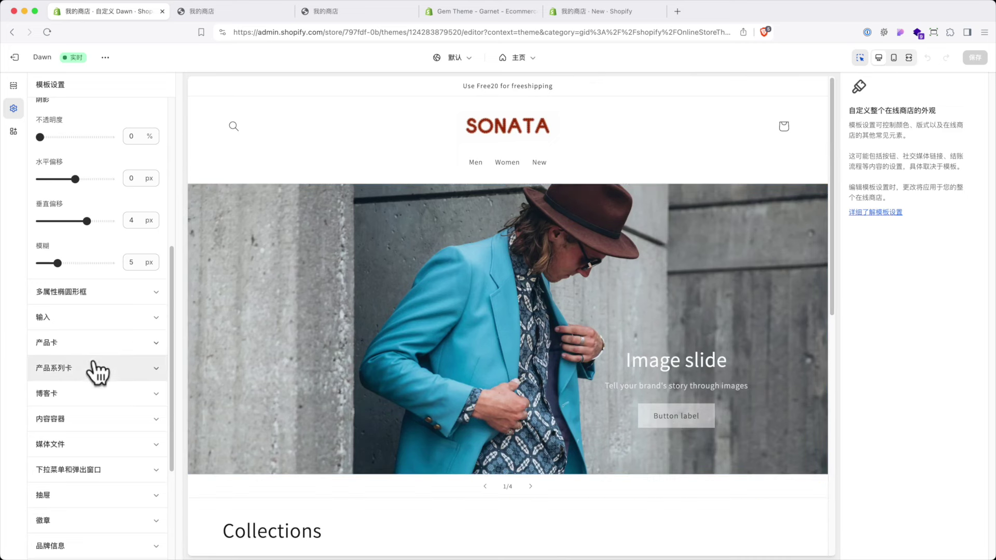
{"action": "scroll", "coordinate": [98, 446], "scroll_direction": "down", "scroll_amount": 4}
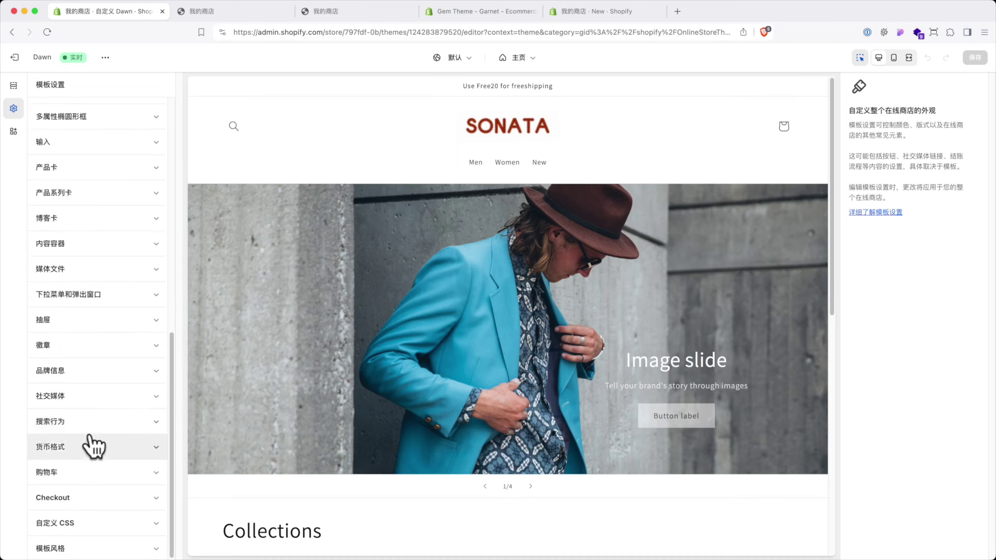
- Review the theme's social media account fields, collapse that category, and look back over the full list of theme settings
{"action": "left_click", "coordinate": [92, 378]}
{"action": "left_click", "coordinate": [95, 386]}
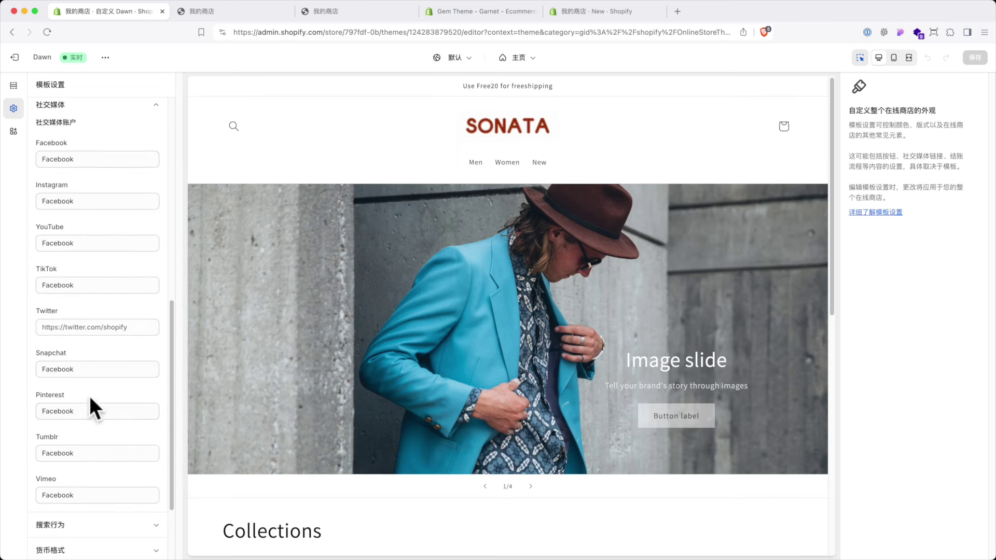
{"action": "scroll", "coordinate": [73, 409], "scroll_direction": "down", "scroll_amount": 2}
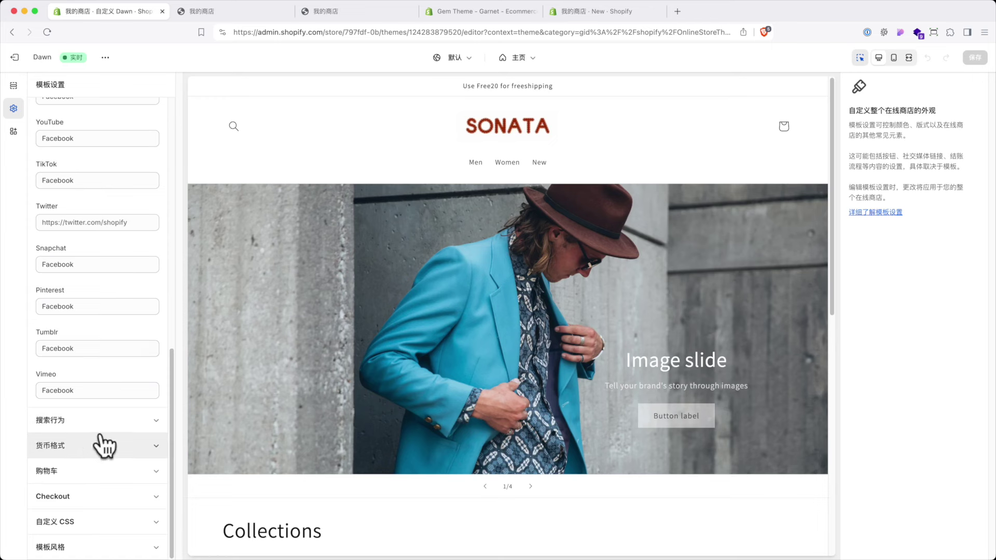
{"action": "scroll", "coordinate": [95, 393], "scroll_direction": "up", "scroll_amount": 4}
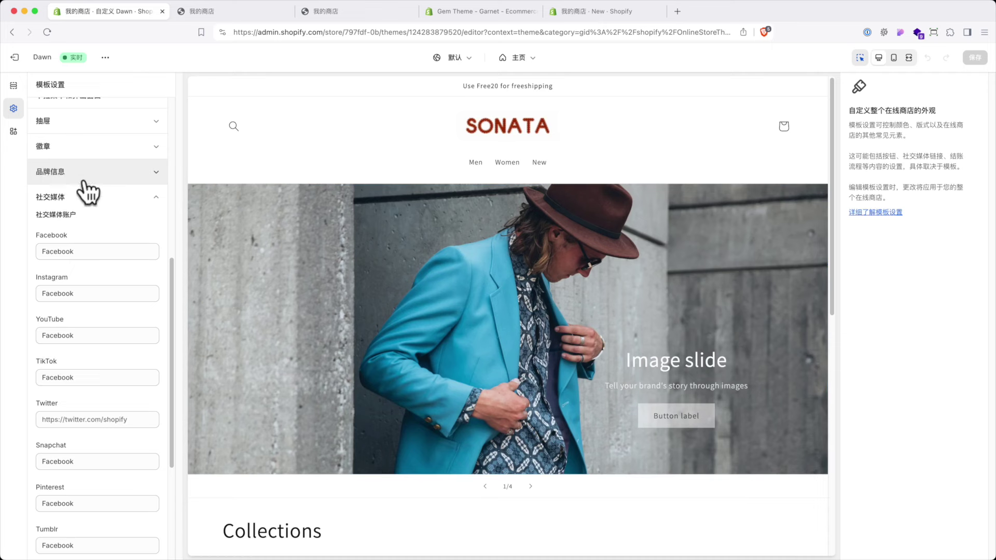
{"action": "scroll", "coordinate": [85, 183], "scroll_direction": "up", "scroll_amount": 4}
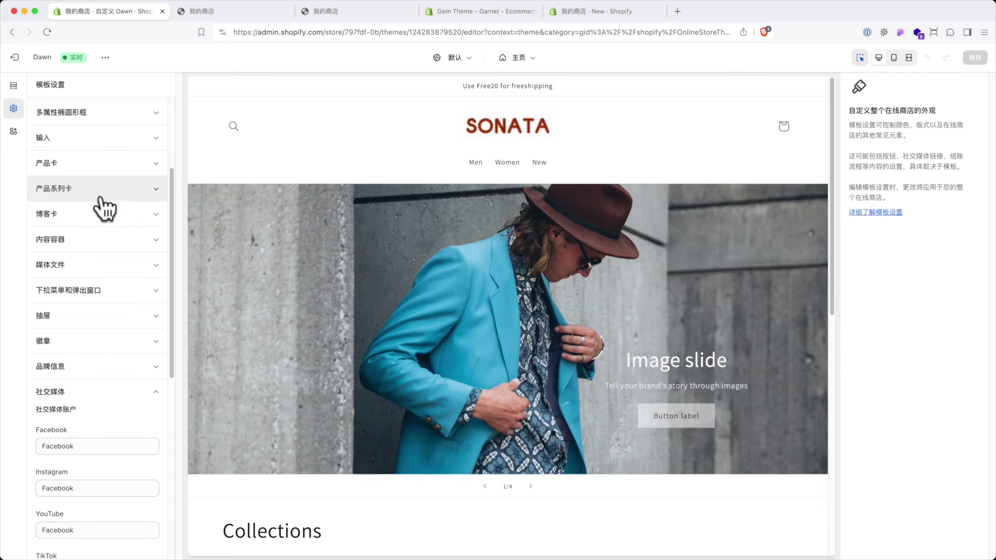
{"action": "scroll", "coordinate": [103, 218], "scroll_direction": "down", "scroll_amount": 3}
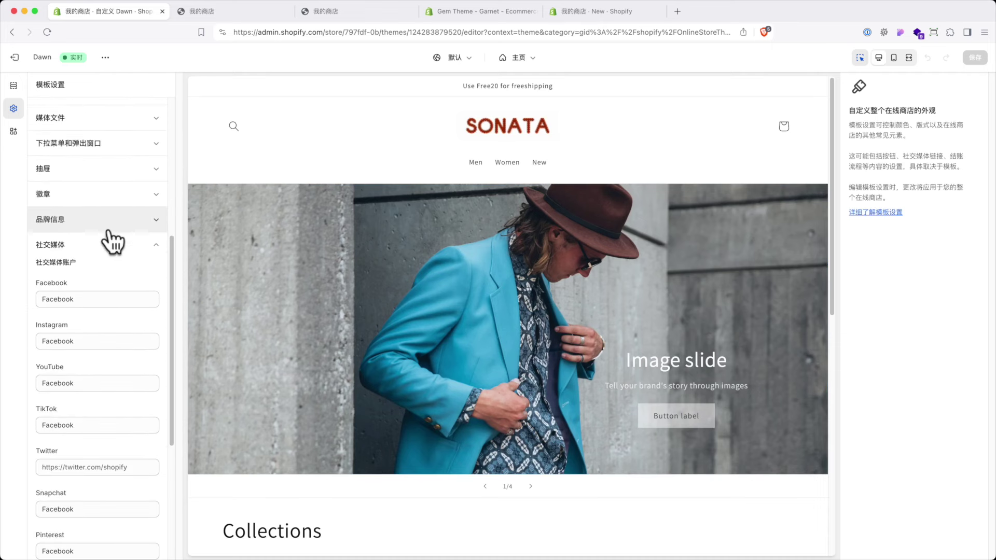
{"action": "left_click", "coordinate": [150, 252]}
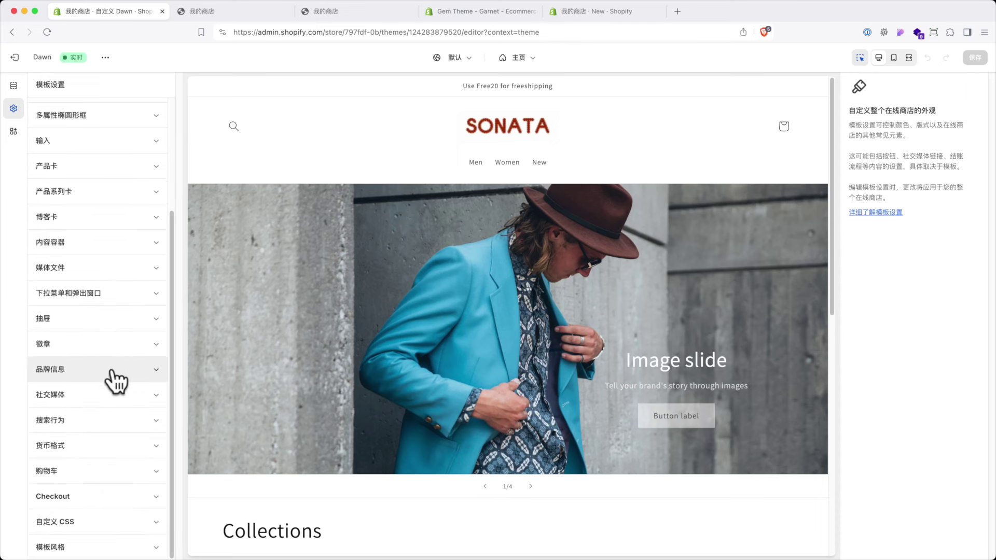
{"action": "scroll", "coordinate": [106, 387], "scroll_direction": "up", "scroll_amount": 2}
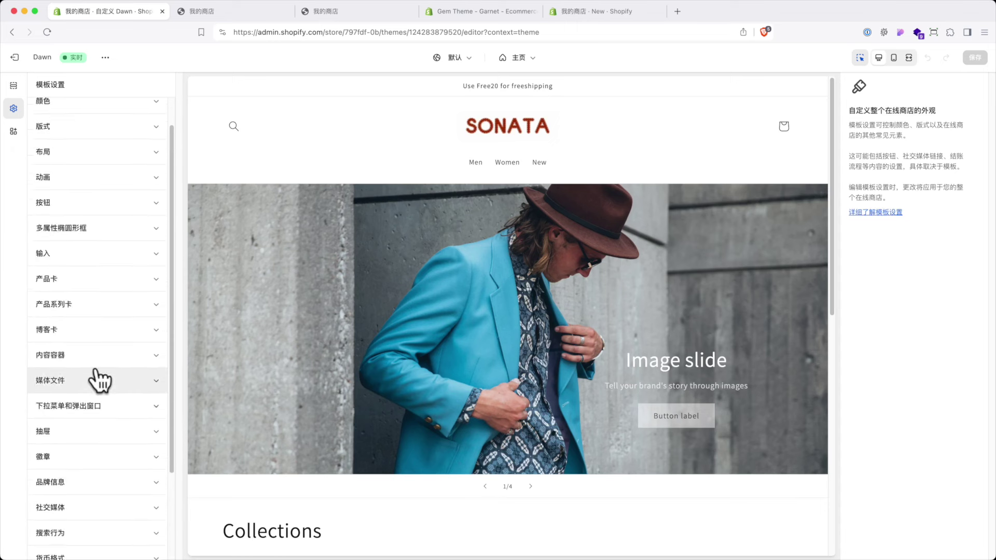
{"action": "scroll", "coordinate": [98, 380], "scroll_direction": "up", "scroll_amount": 1}
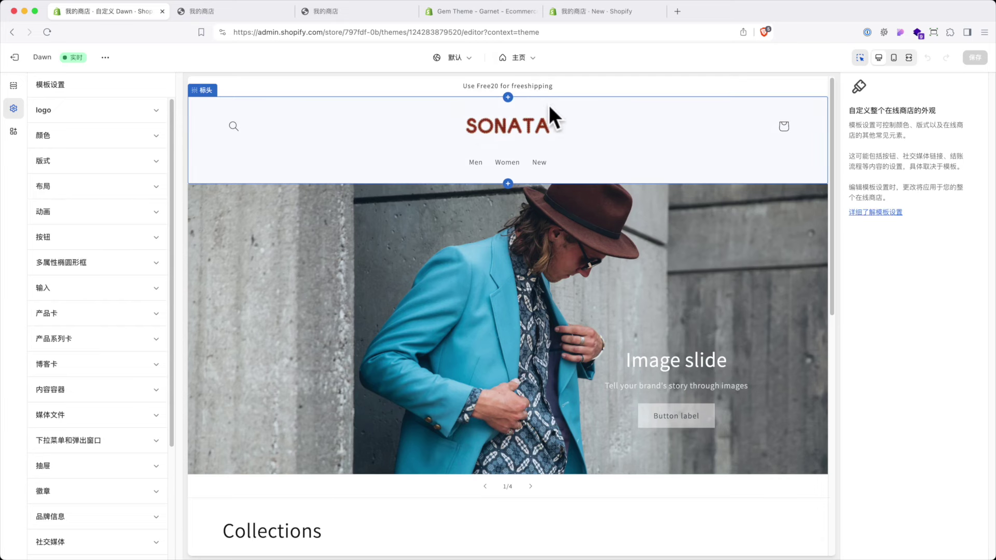
- Switch the theme editor from the homepage to the default product template and look over its preview
{"action": "left_click", "coordinate": [534, 67]}
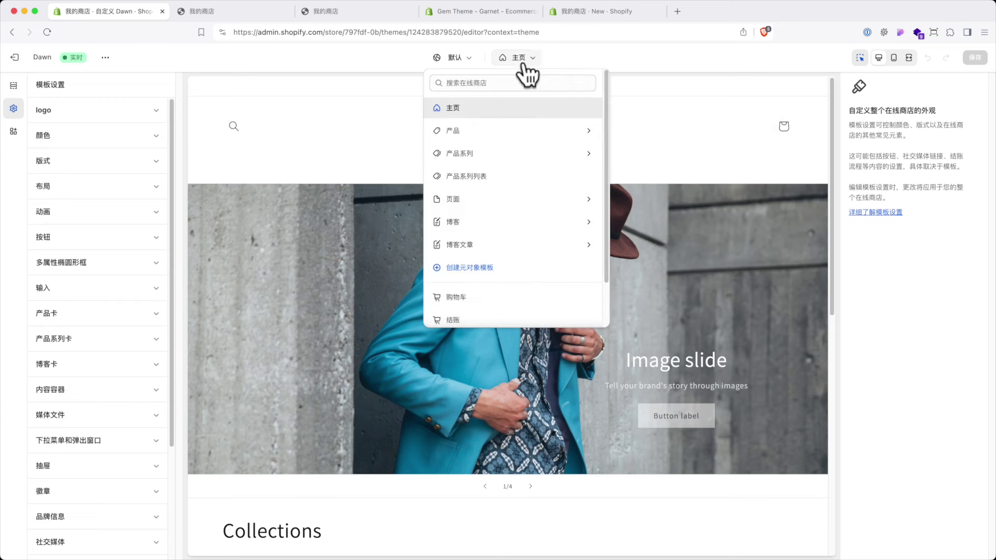
{"action": "left_click", "coordinate": [453, 132]}
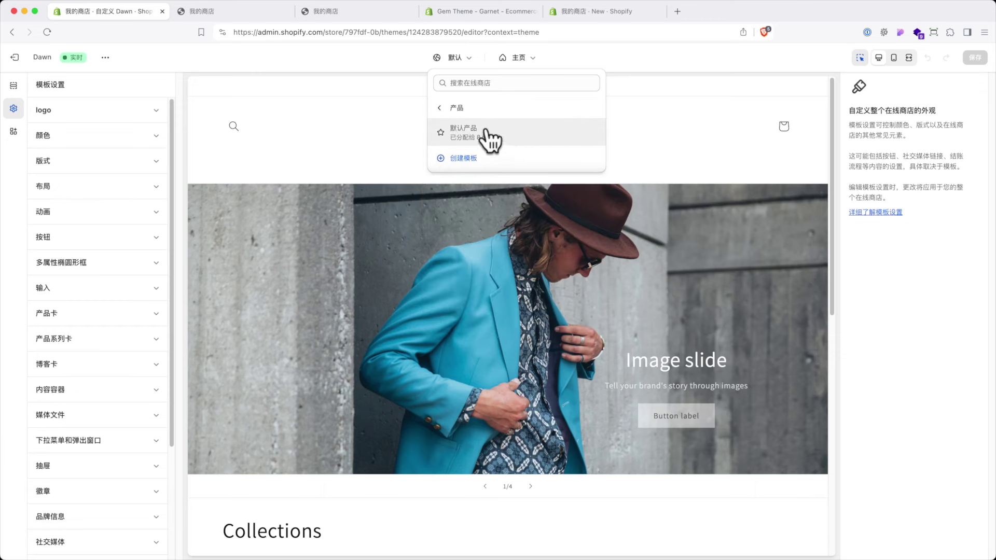
{"action": "left_click", "coordinate": [503, 143]}
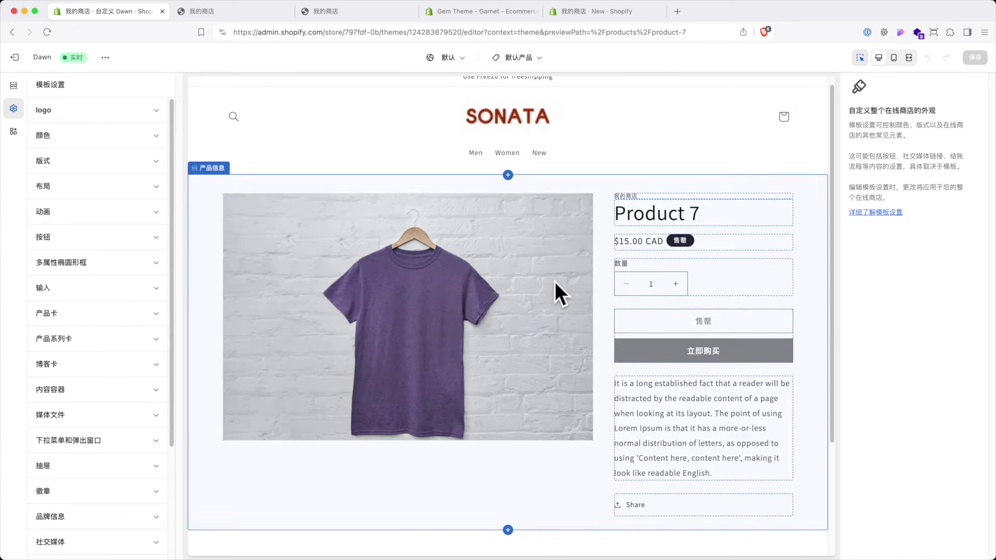
{"action": "scroll", "coordinate": [556, 289], "scroll_direction": "down", "scroll_amount": 3}
{"action": "scroll", "coordinate": [569, 311], "scroll_direction": "up", "scroll_amount": 3}
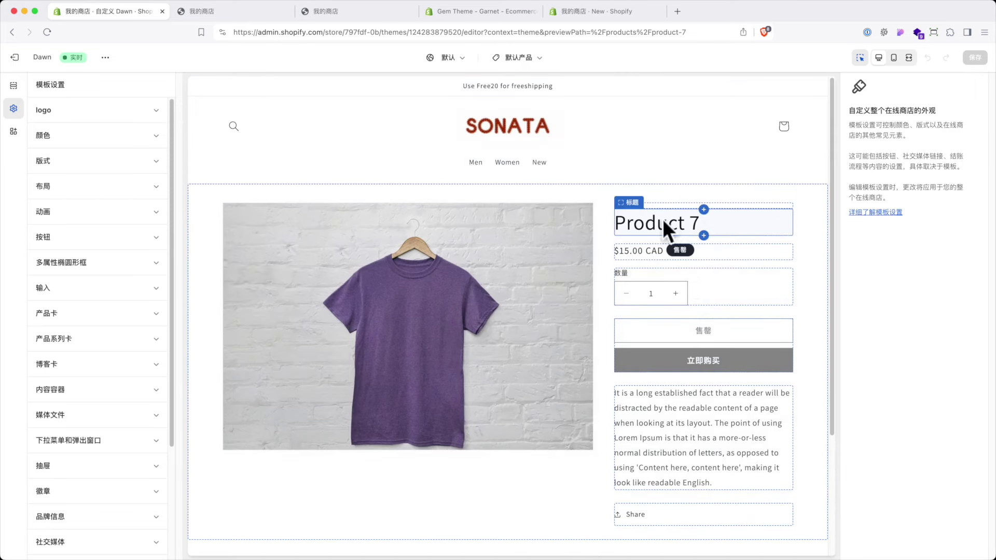
- Select the product template's price block and examine the product page from its information blocks to the footer
{"action": "left_click", "coordinate": [712, 253]}
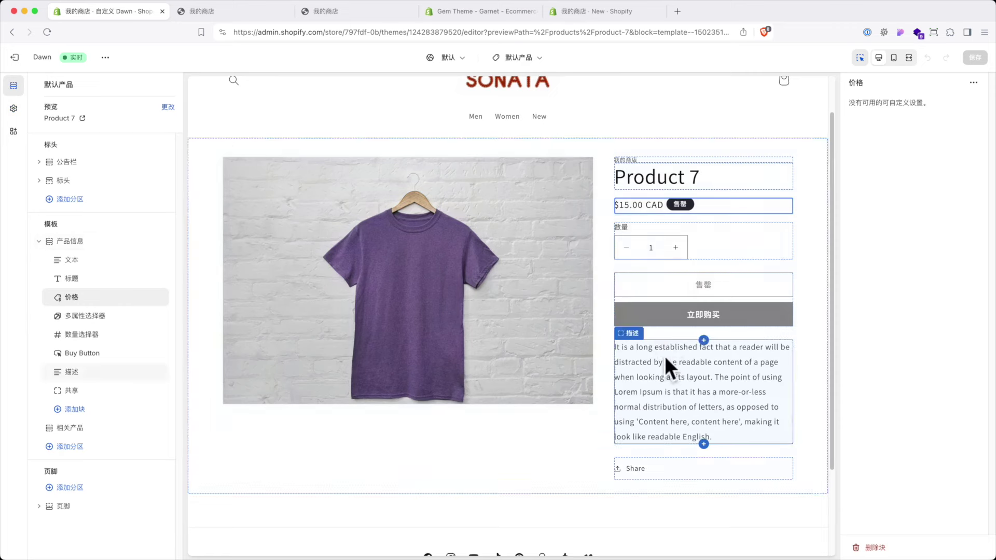
{"action": "scroll", "coordinate": [642, 373], "scroll_direction": "down", "scroll_amount": 3}
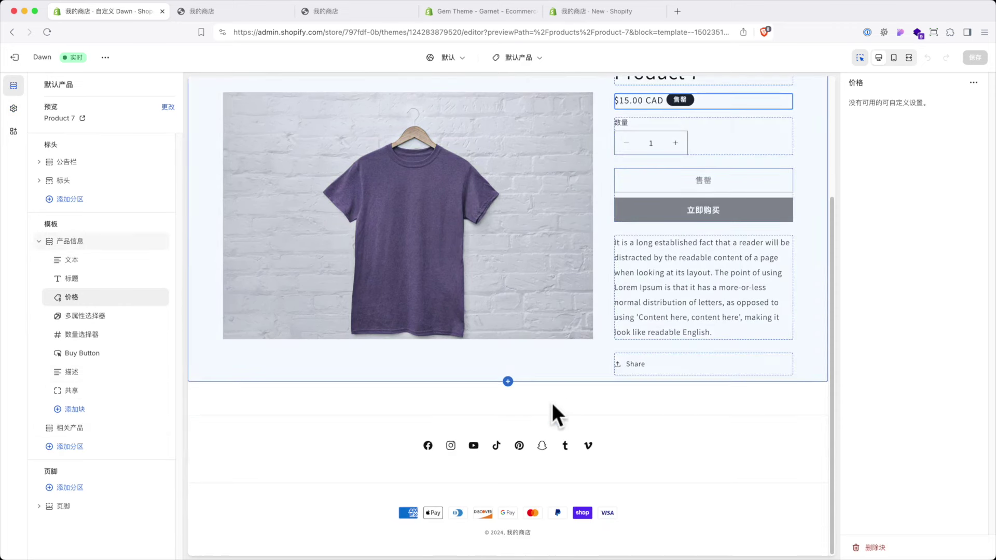
{"action": "mouse_move", "coordinate": [491, 407]}
{"action": "scroll", "coordinate": [571, 234], "scroll_direction": "up", "scroll_amount": 5}
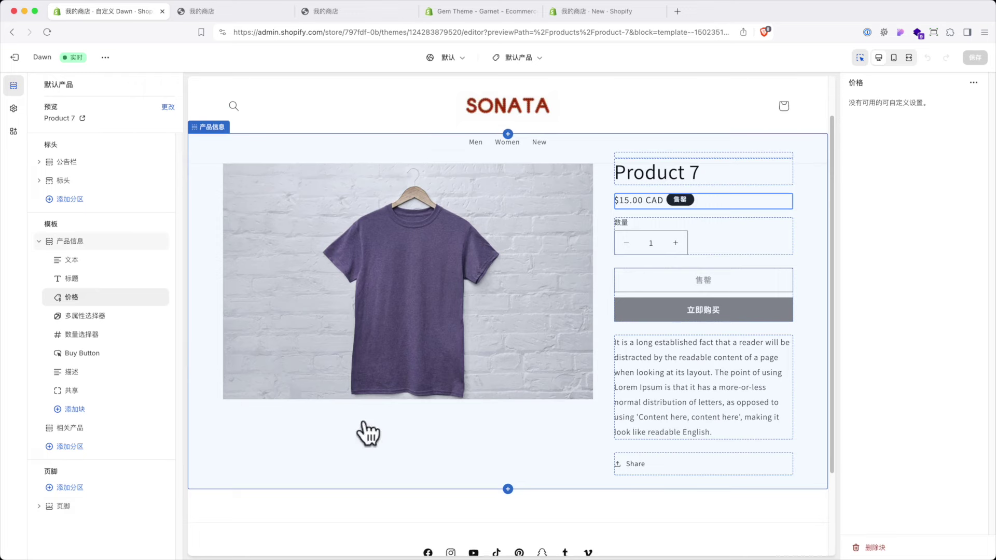
{"action": "scroll", "coordinate": [528, 431], "scroll_direction": "down", "scroll_amount": 2}
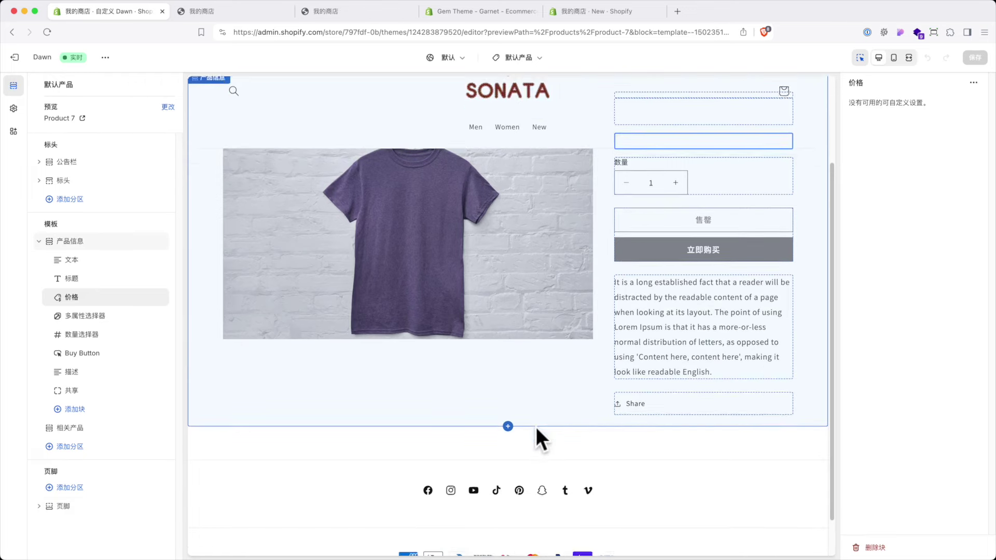
{"action": "scroll", "coordinate": [596, 420], "scroll_direction": "down", "scroll_amount": 2}
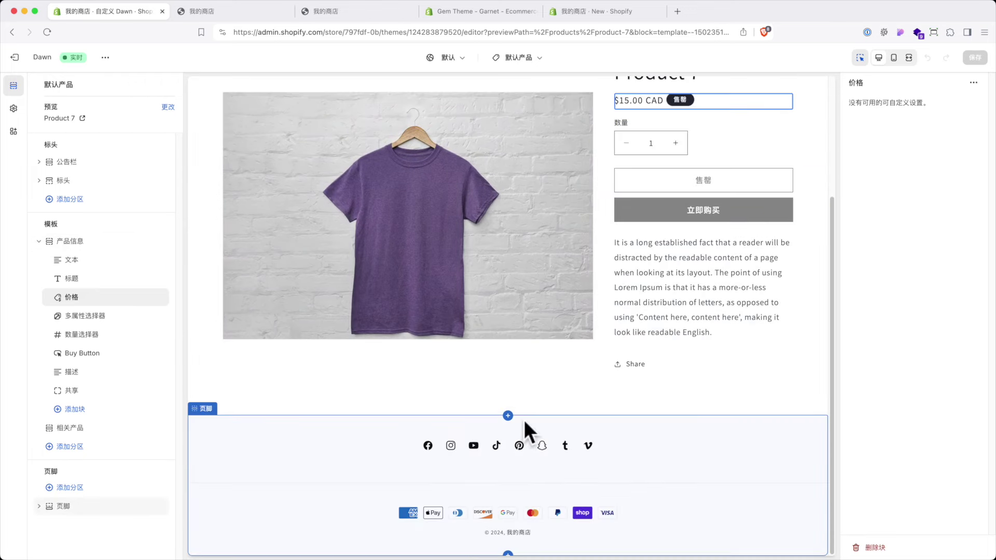
{"action": "mouse_move", "coordinate": [507, 429]}
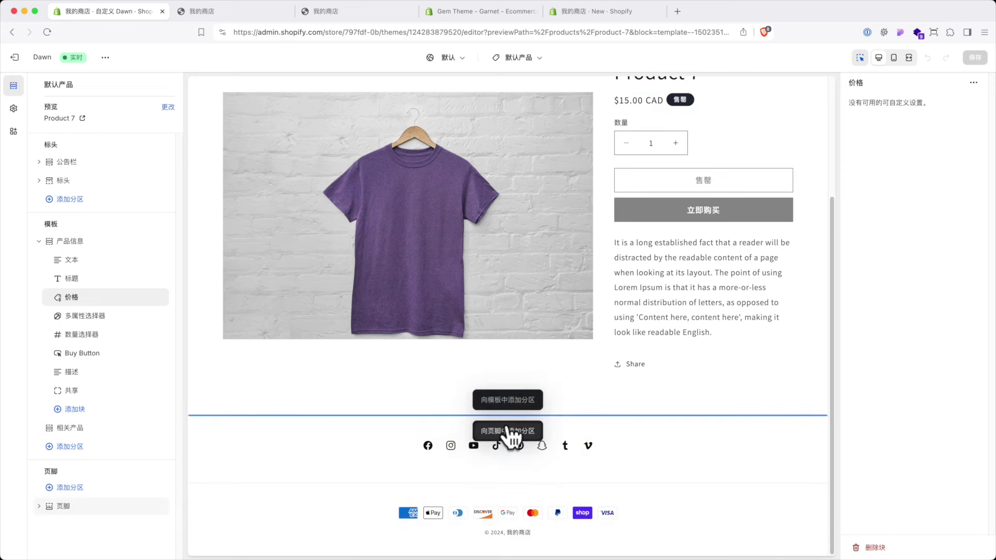
- Switch the theme editor to the contact page template and look over the section types available for its header
{"action": "left_click", "coordinate": [523, 58]}
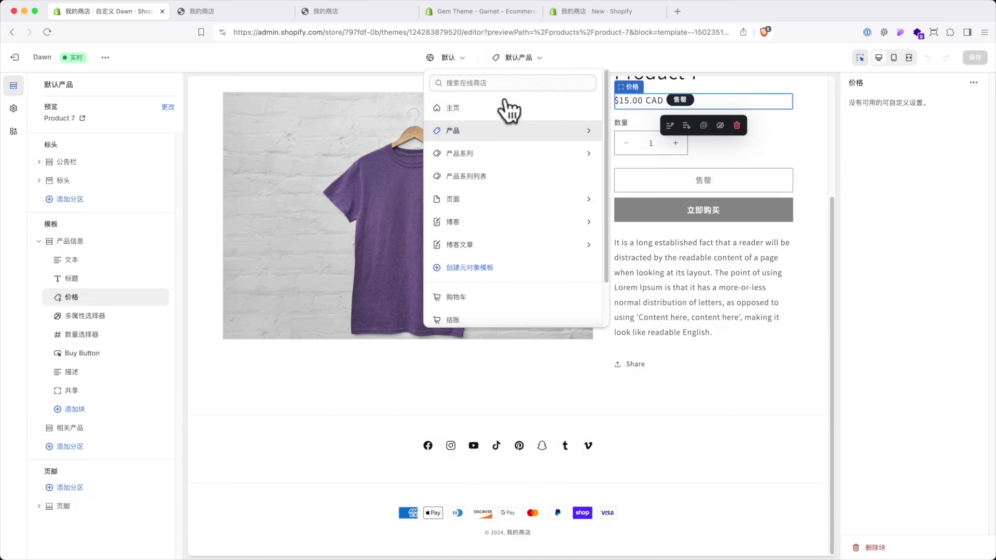
{"action": "left_click", "coordinate": [470, 203]}
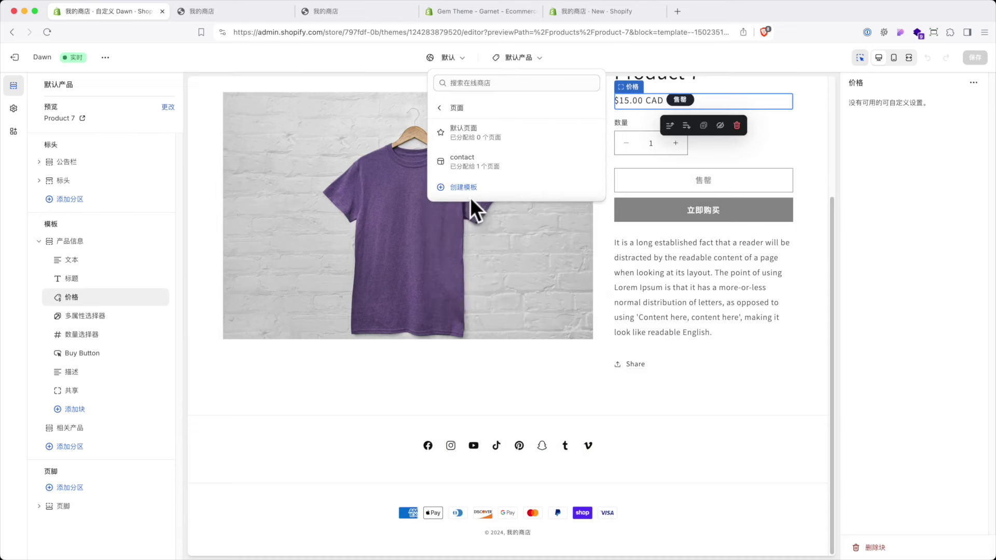
{"action": "left_click", "coordinate": [501, 170]}
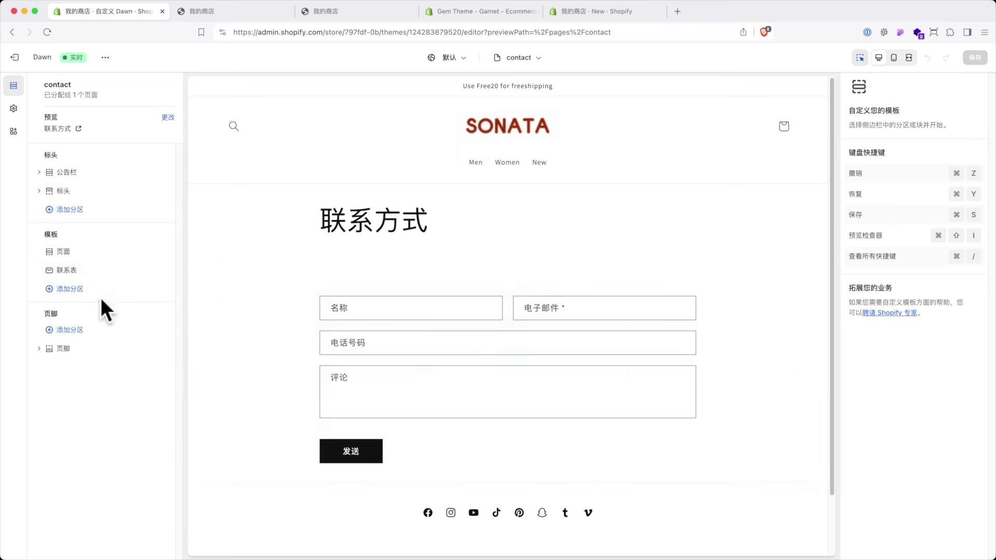
{"action": "left_click", "coordinate": [70, 212]}
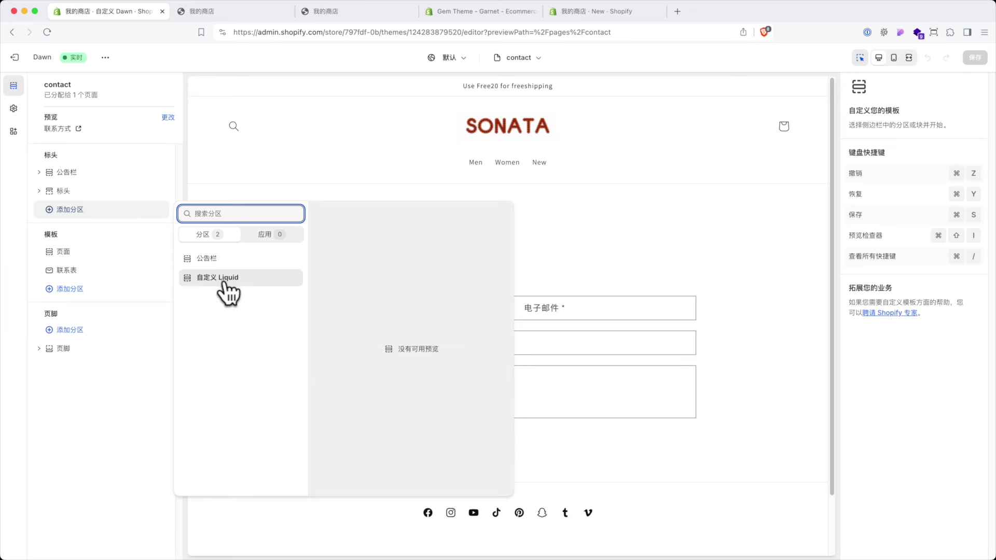
{"action": "left_click", "coordinate": [342, 145]}
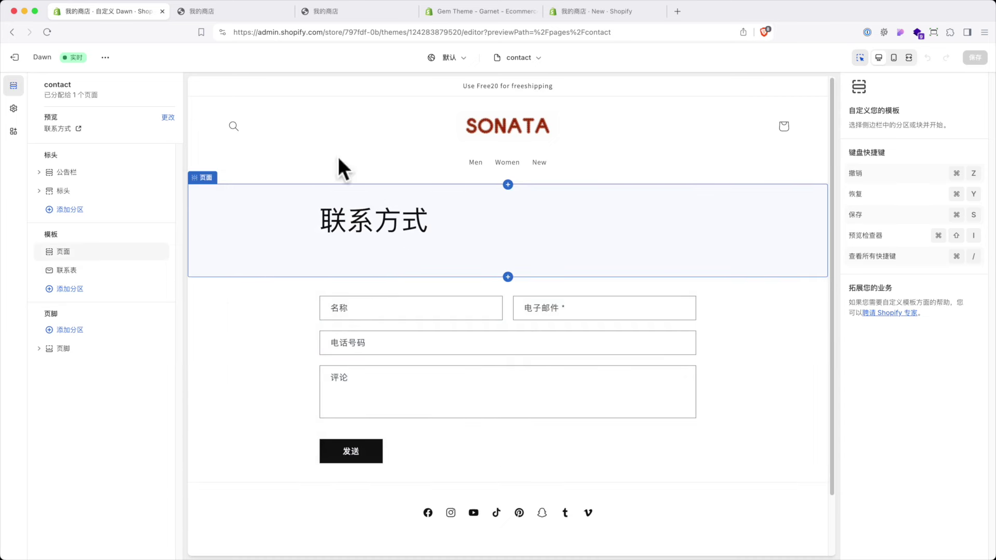
- Exit the theme editor, open the store's settings, and review the store details from contact information to order ID format
{"action": "left_click", "coordinate": [20, 58]}
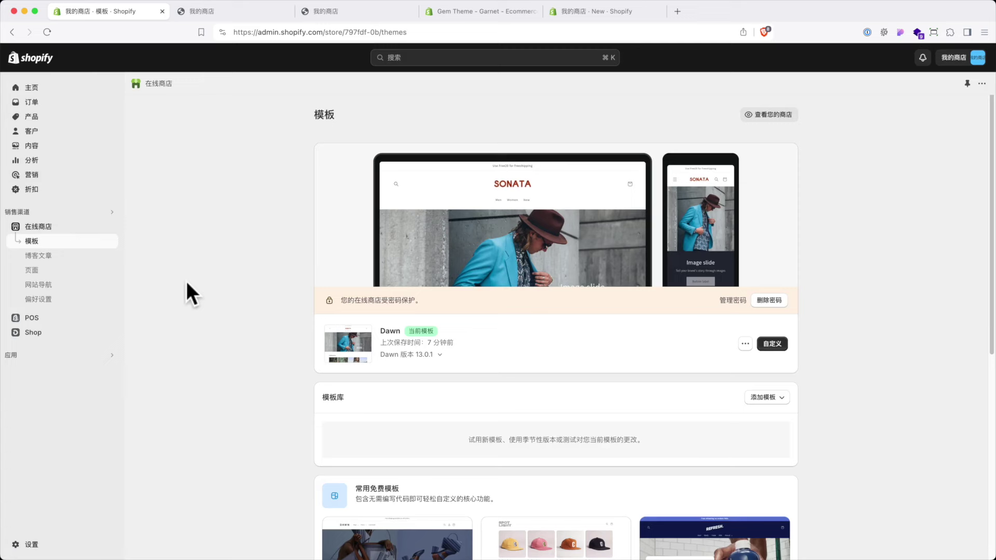
{"action": "left_click", "coordinate": [32, 545]}
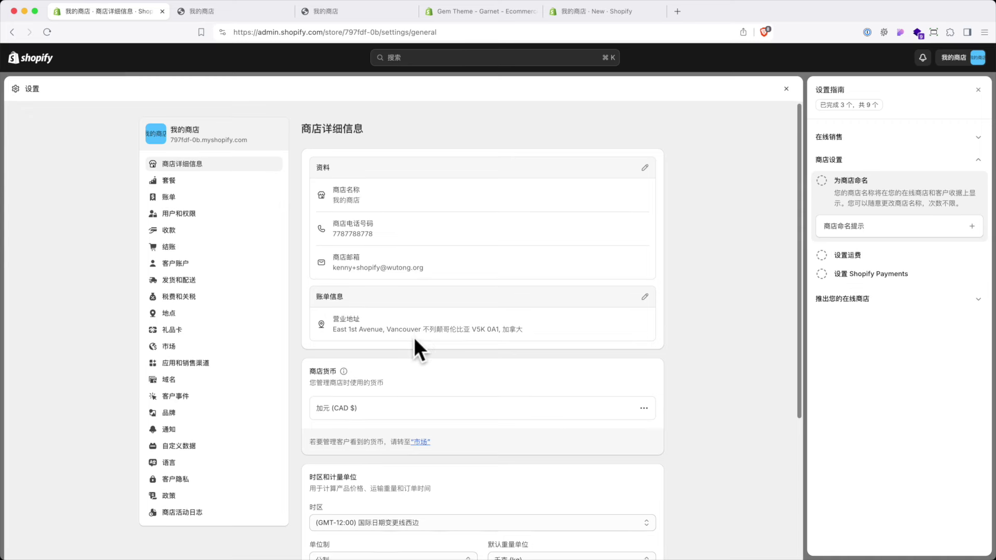
{"action": "scroll", "coordinate": [418, 337], "scroll_direction": "down", "scroll_amount": 1}
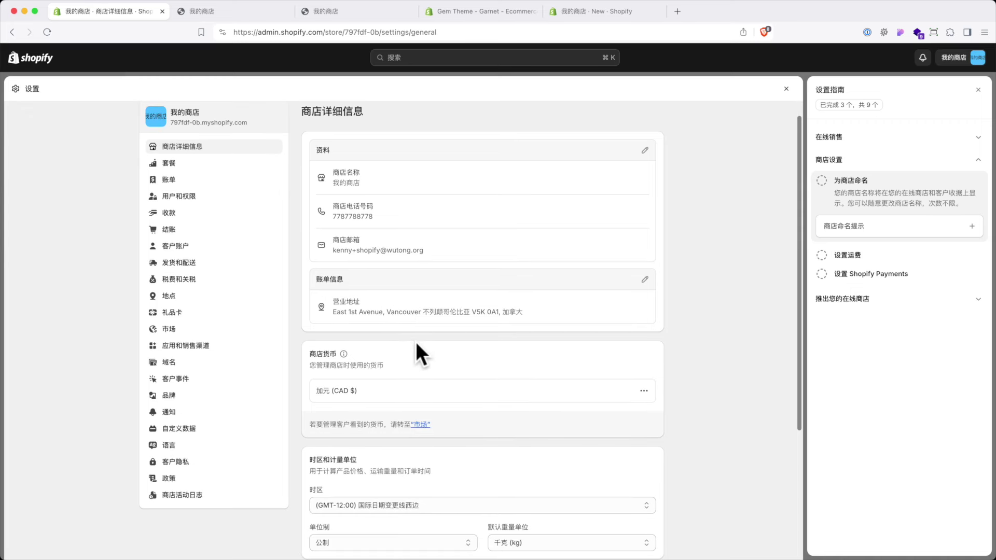
{"action": "scroll", "coordinate": [428, 372], "scroll_direction": "down", "scroll_amount": 5}
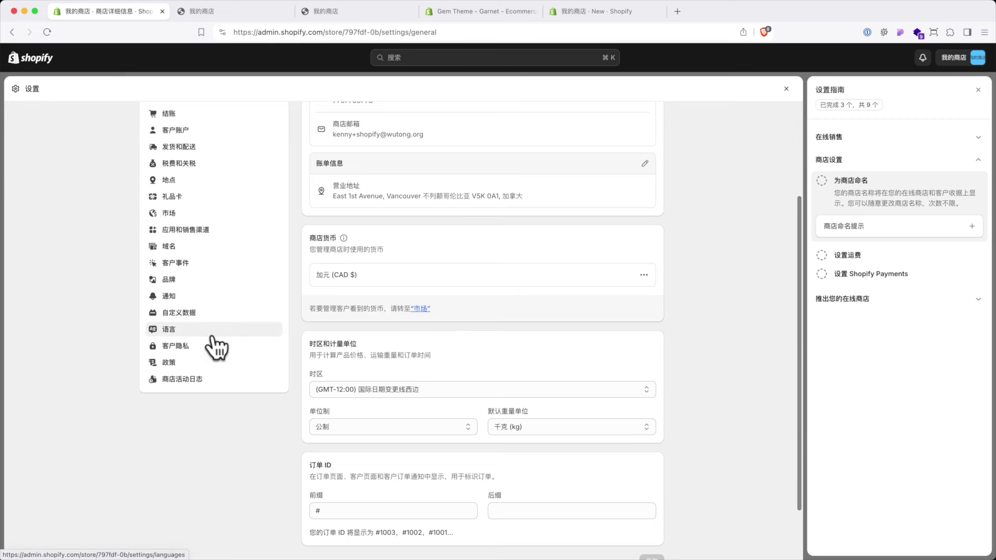
- Change the store's default published language to English (英语) in the language settings and save
{"action": "left_click", "coordinate": [183, 332]}
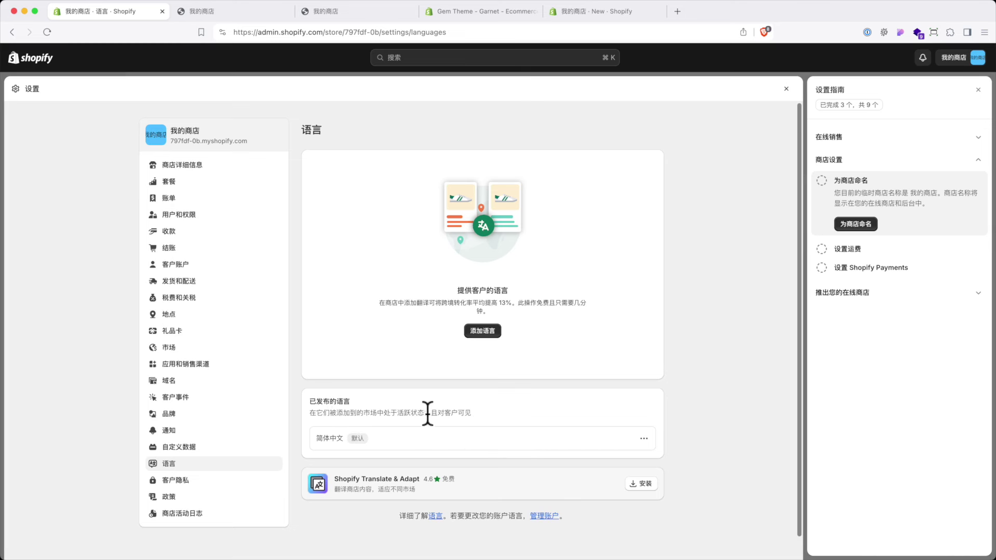
{"action": "left_click", "coordinate": [643, 439]}
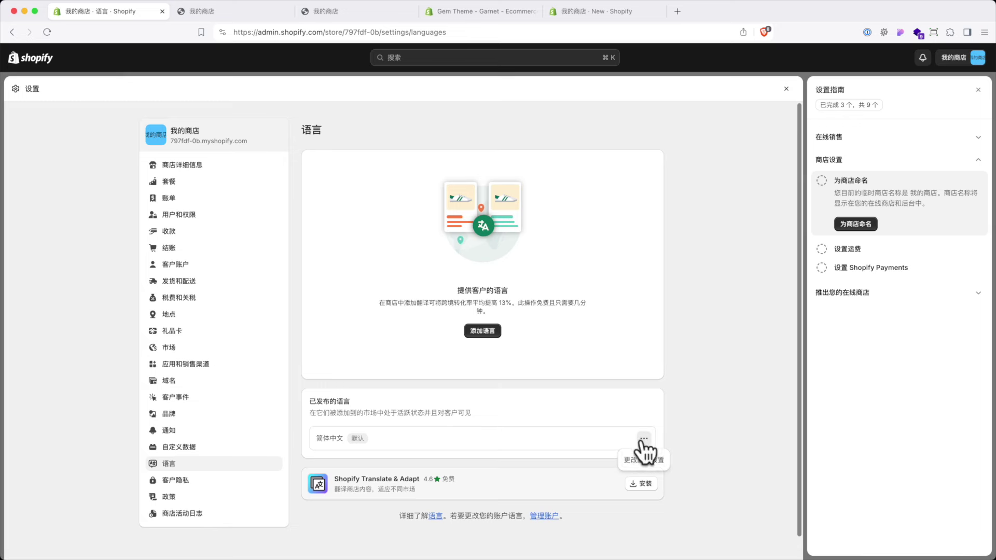
{"action": "left_click", "coordinate": [645, 459]}
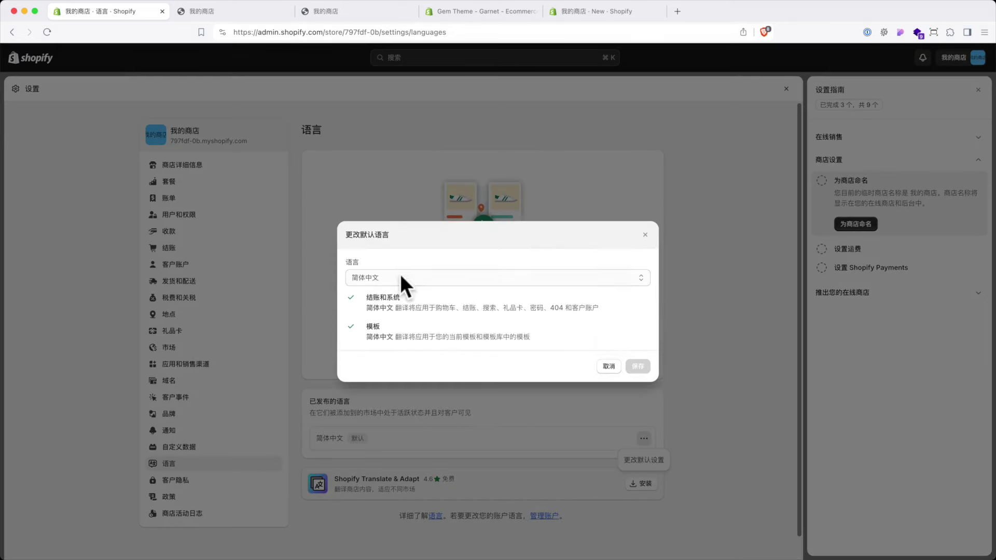
{"action": "left_click", "coordinate": [401, 277]}
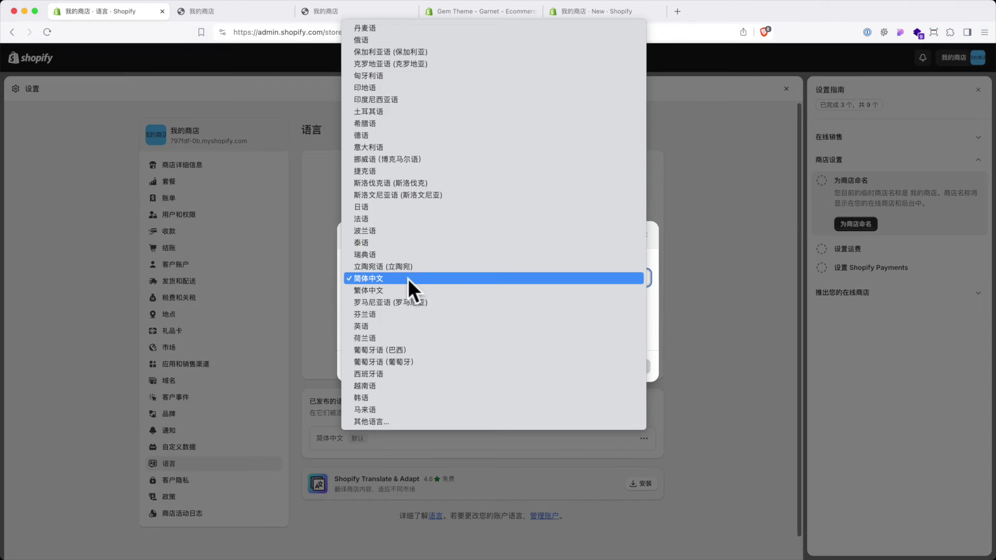
{"action": "left_click", "coordinate": [400, 326]}
{"action": "left_click", "coordinate": [638, 366]}
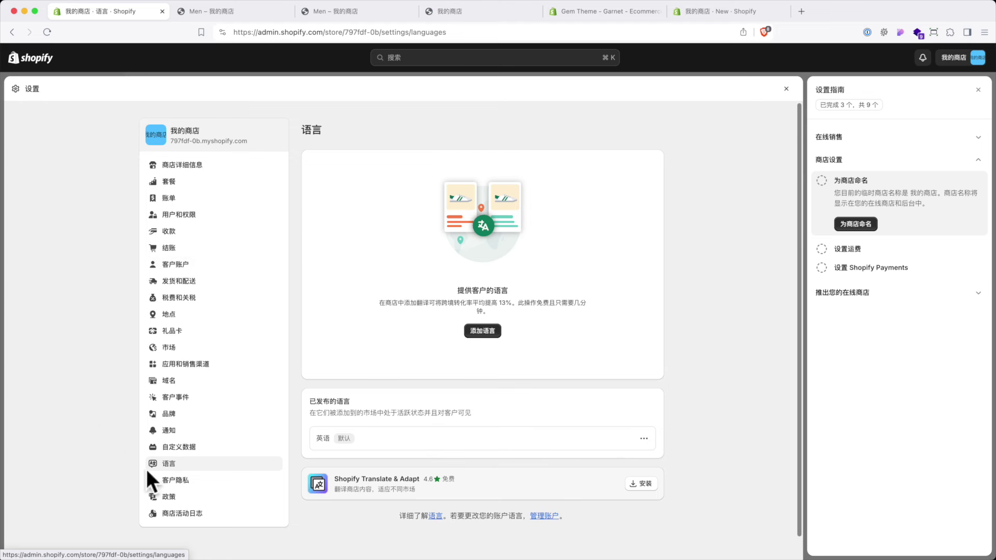
- Open the store's policy settings and look through the return, terms of service, shipping and contact information sections
{"action": "left_click", "coordinate": [164, 499]}
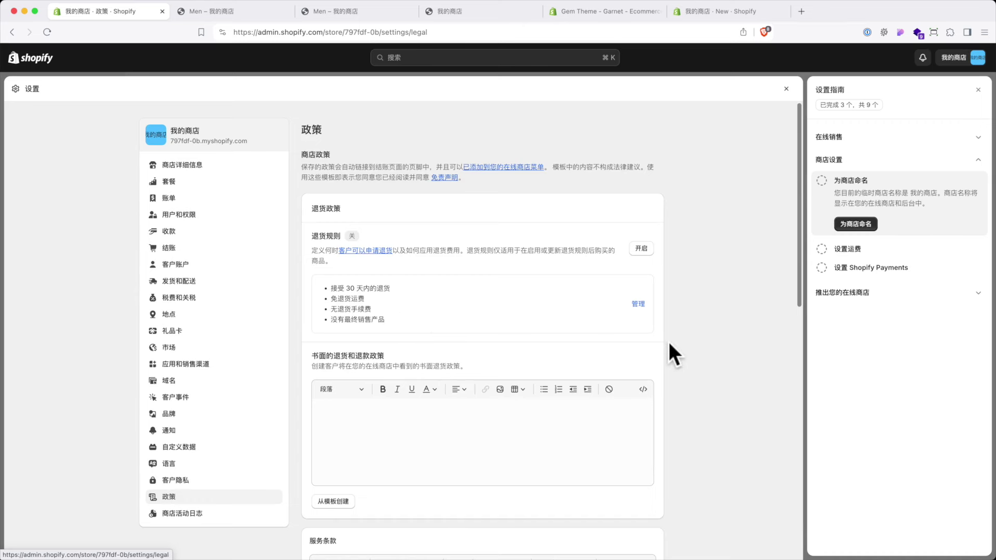
{"action": "scroll", "coordinate": [668, 340], "scroll_direction": "down", "scroll_amount": 3}
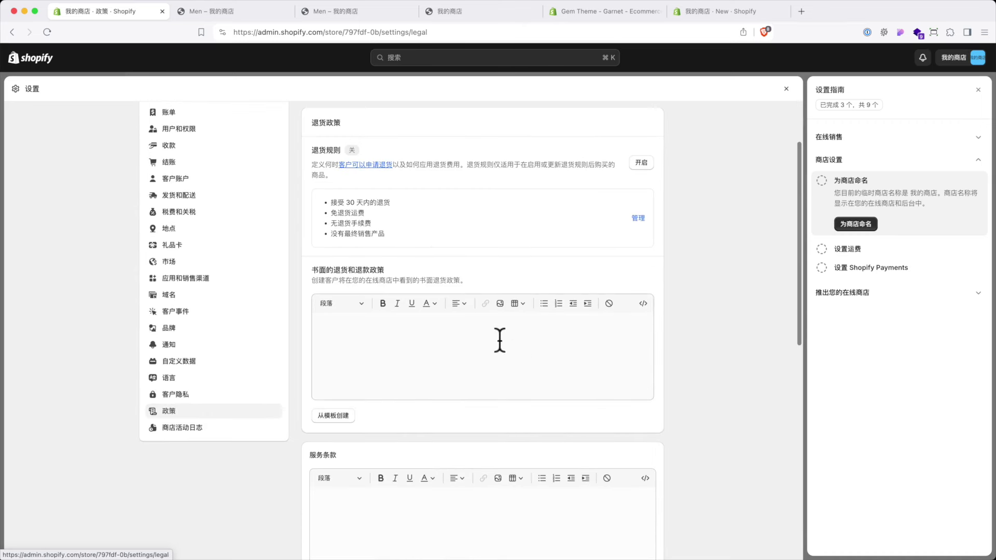
{"action": "scroll", "coordinate": [516, 339], "scroll_direction": "down", "scroll_amount": 5}
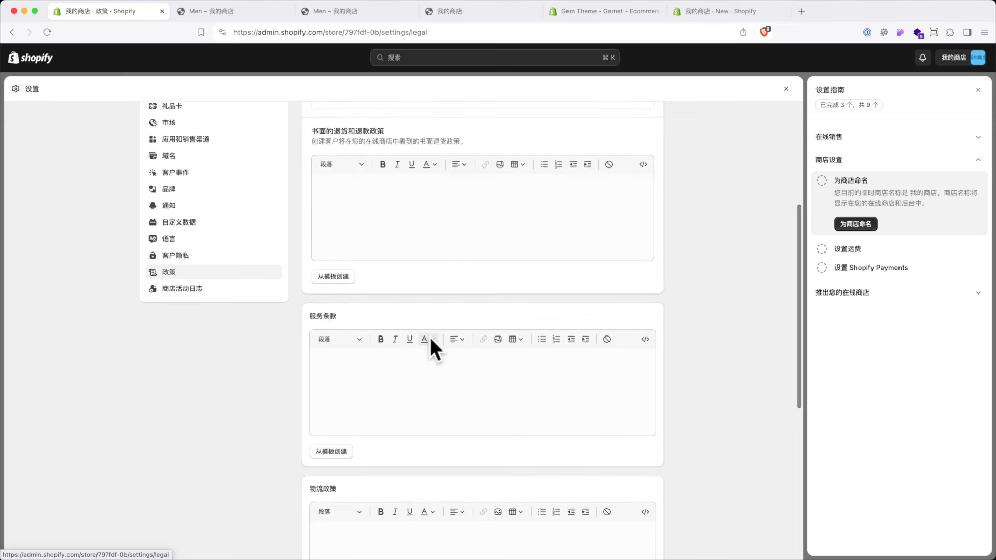
{"action": "scroll", "coordinate": [429, 342], "scroll_direction": "down", "scroll_amount": 3}
{"action": "scroll", "coordinate": [398, 411], "scroll_direction": "down", "scroll_amount": 8}
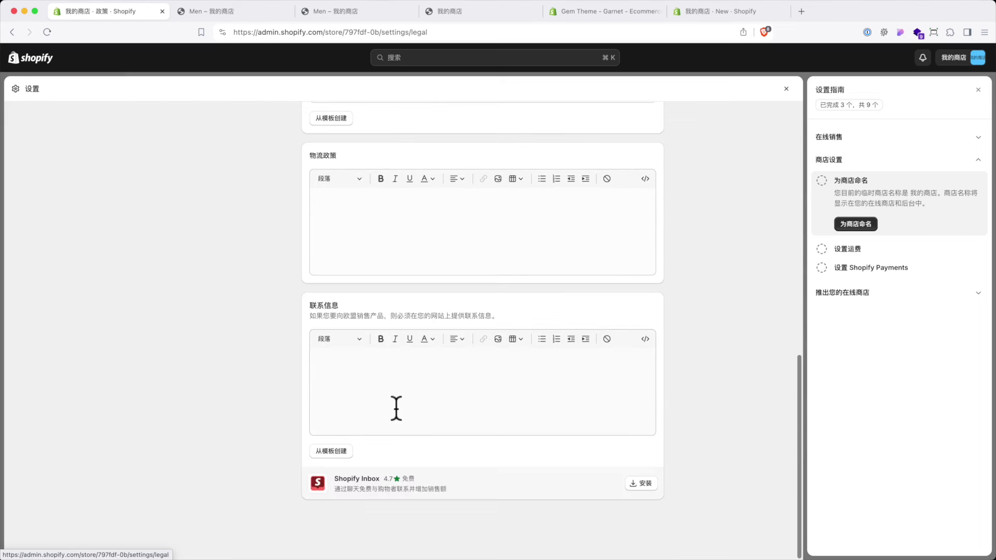
{"action": "scroll", "coordinate": [397, 408], "scroll_direction": "up", "scroll_amount": 9}
{"action": "scroll", "coordinate": [397, 406], "scroll_direction": "up", "scroll_amount": 10}
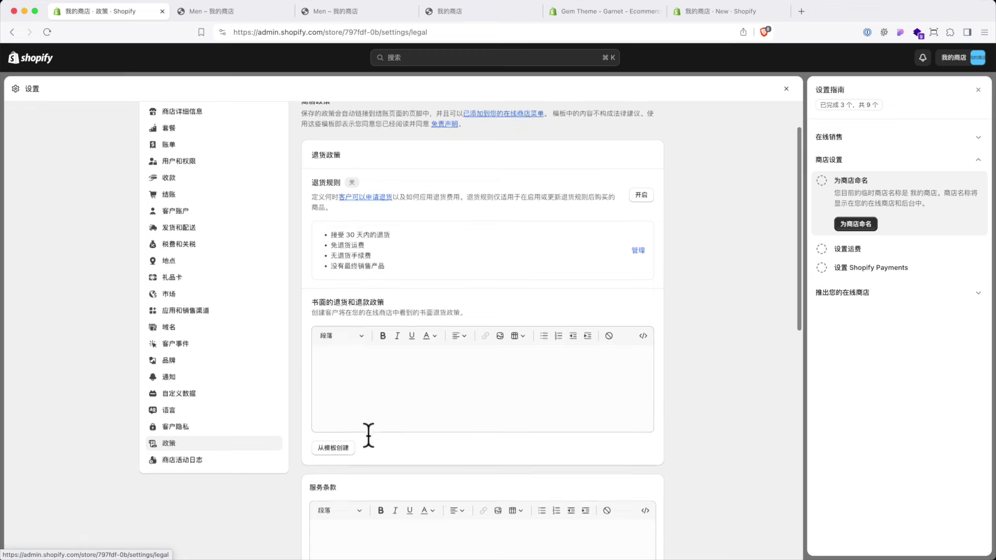
- Create the written return and refund policy and the terms of service from their built-in templates
{"action": "left_click", "coordinate": [336, 450]}
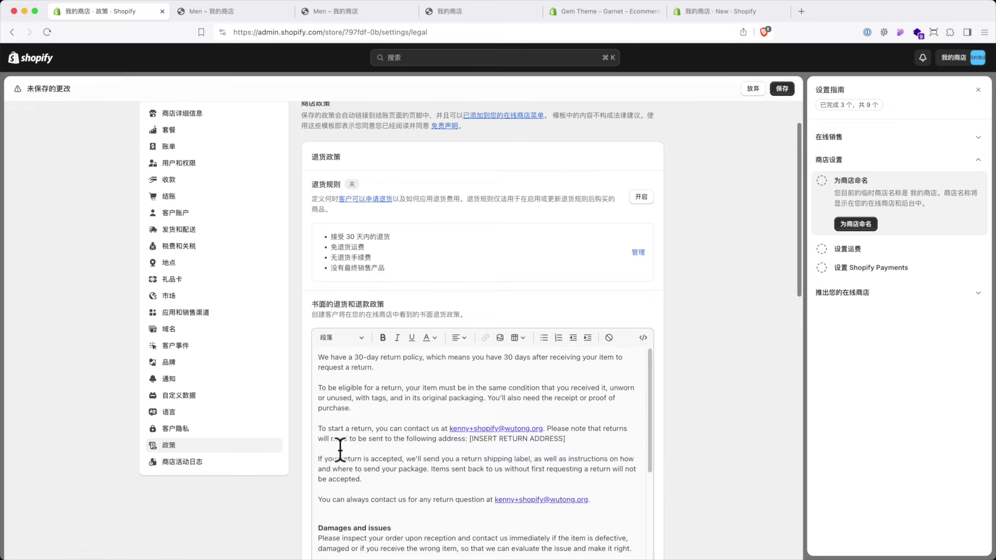
{"action": "scroll", "coordinate": [467, 415], "scroll_direction": "down", "scroll_amount": 3}
{"action": "scroll", "coordinate": [721, 441], "scroll_direction": "down", "scroll_amount": 4}
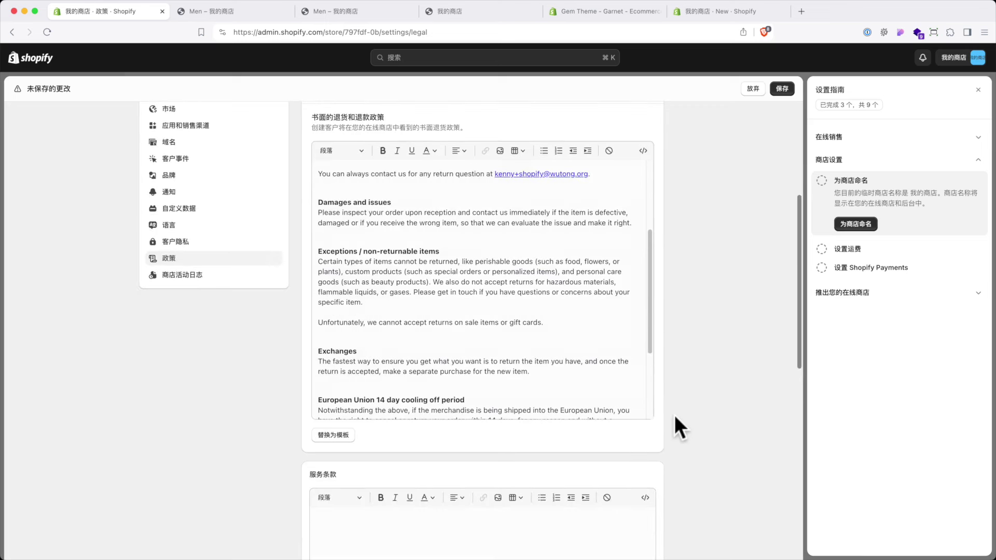
{"action": "scroll", "coordinate": [648, 367], "scroll_direction": "down", "scroll_amount": 8}
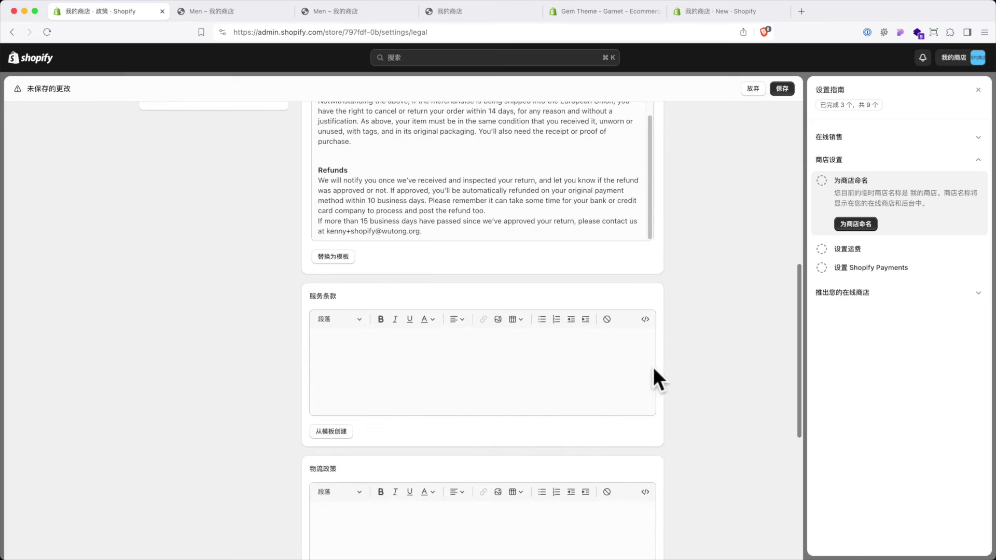
{"action": "left_click", "coordinate": [335, 430]}
- Enter "shipping policy" as the text of the store's shipping policy
{"action": "scroll", "coordinate": [675, 397], "scroll_direction": "down", "scroll_amount": 1}
{"action": "scroll", "coordinate": [718, 401], "scroll_direction": "down", "scroll_amount": 7}
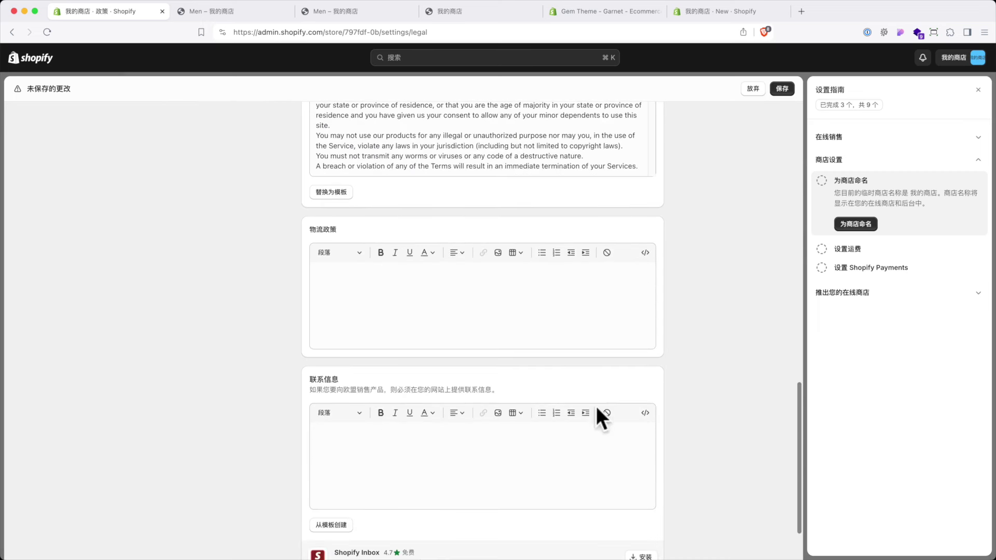
{"action": "left_click", "coordinate": [378, 301]}
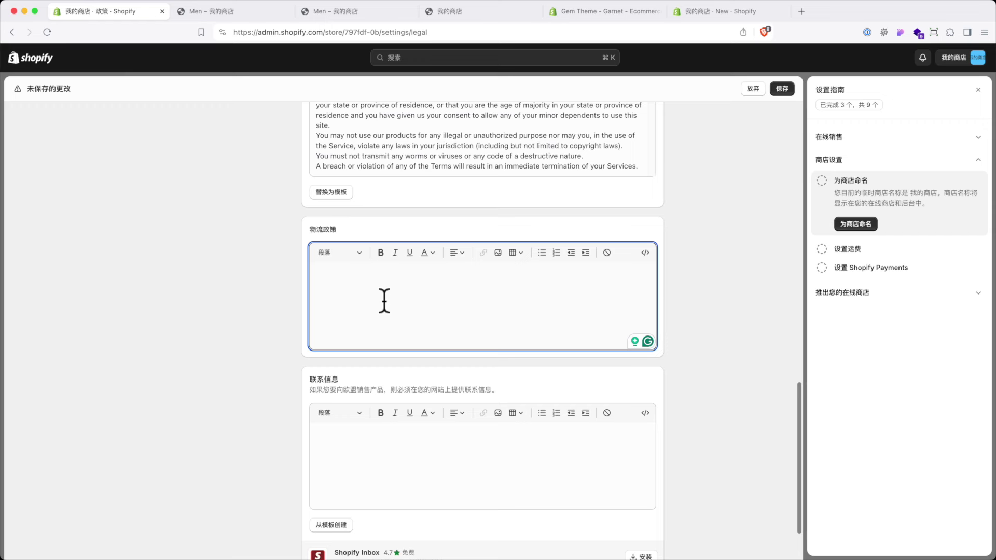
{"action": "type", "text": "shipping policy"}
{"action": "scroll", "coordinate": [311, 424], "scroll_direction": "down", "scroll_amount": 2}
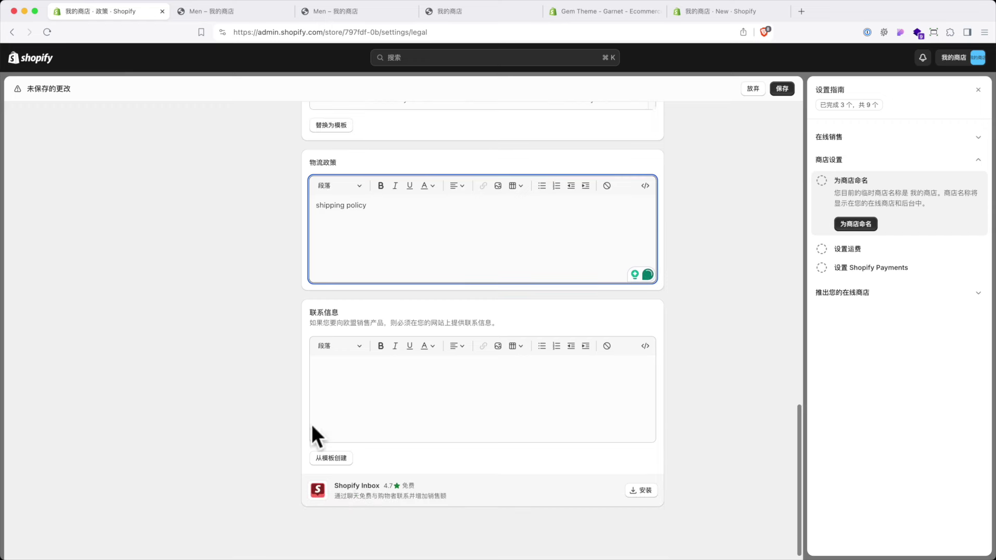
- Fill in the contact information policy from its template and save the store policies
{"action": "left_click", "coordinate": [331, 462]}
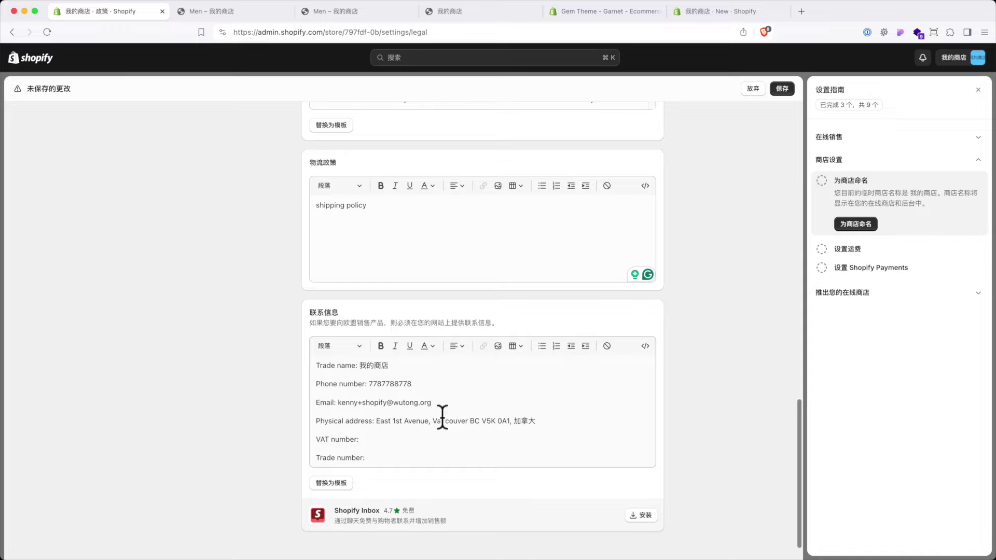
{"action": "scroll", "coordinate": [462, 319], "scroll_direction": "up", "scroll_amount": 6}
{"action": "scroll", "coordinate": [462, 319], "scroll_direction": "up", "scroll_amount": 3}
{"action": "scroll", "coordinate": [363, 301], "scroll_direction": "up", "scroll_amount": 7}
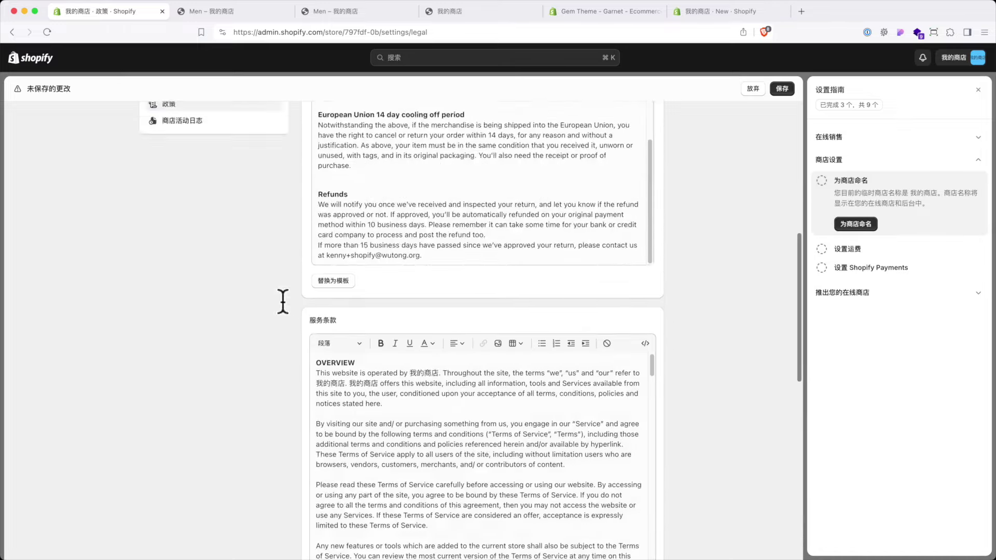
{"action": "scroll", "coordinate": [363, 304], "scroll_direction": "up", "scroll_amount": 6}
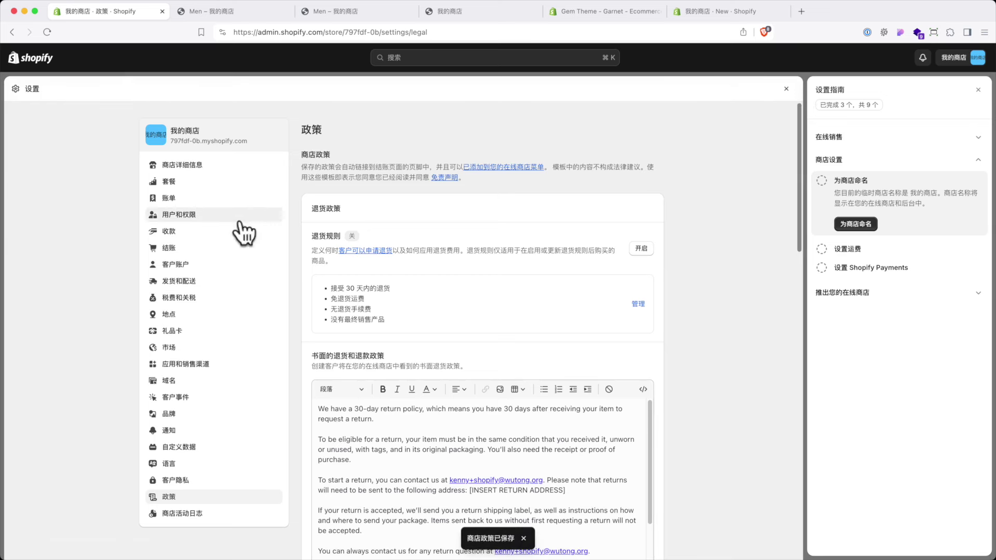
- Rename the store to "Wutong Fashion" in the store details profile and save
{"action": "left_click", "coordinate": [186, 166]}
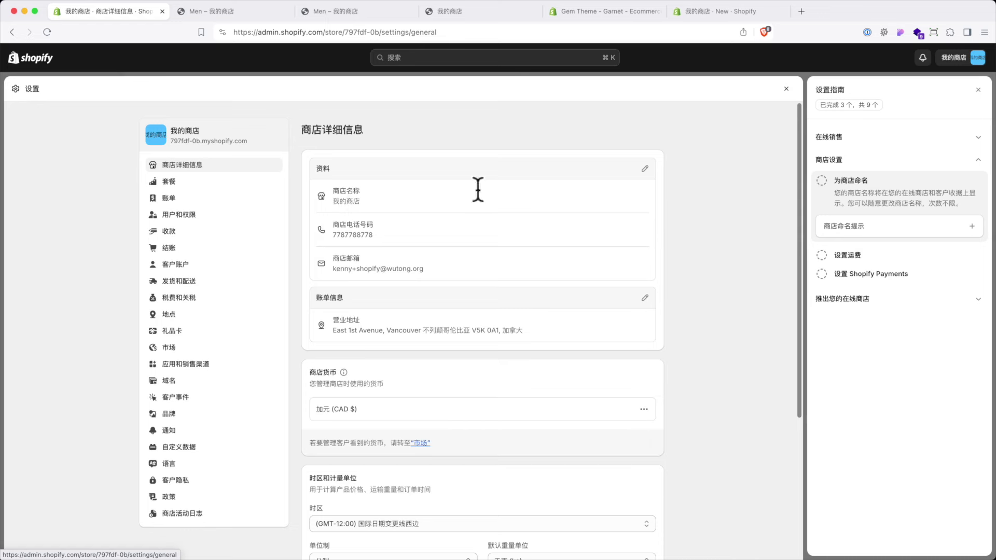
{"action": "left_click", "coordinate": [645, 169]}
{"action": "left_click_drag", "start_coordinate": [404, 284], "coordinate": [309, 286]}
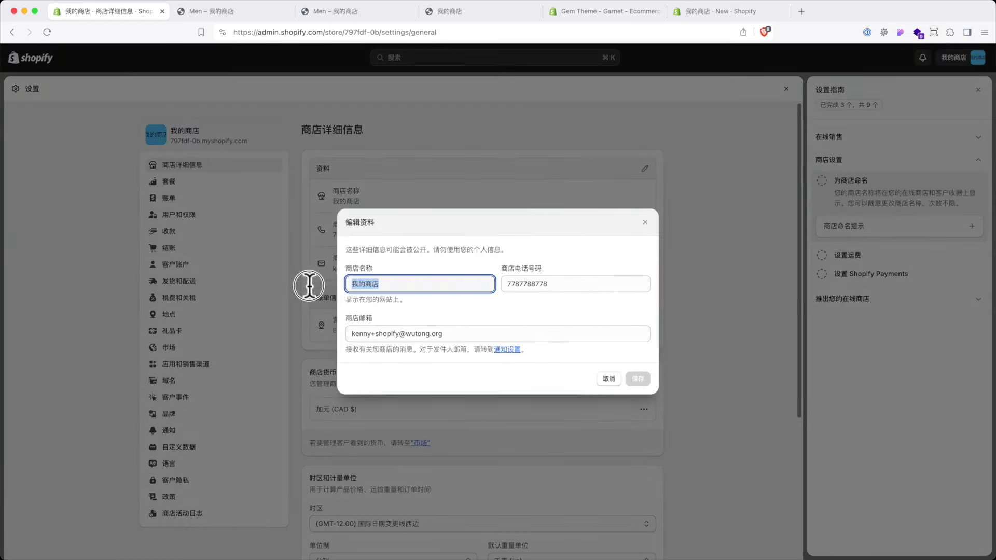
{"action": "type", "text": "Wutong"}
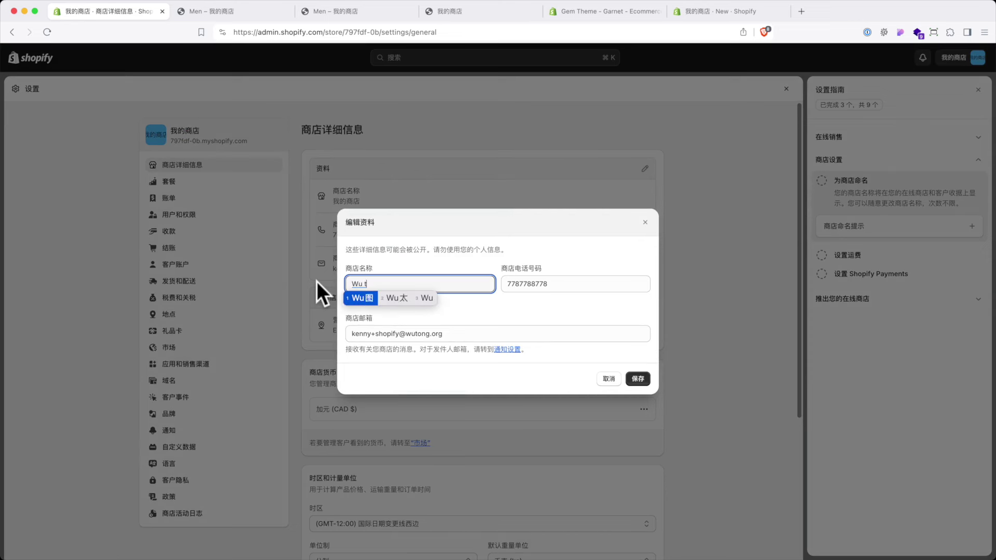
{"action": "type", "text": " Fashion"}
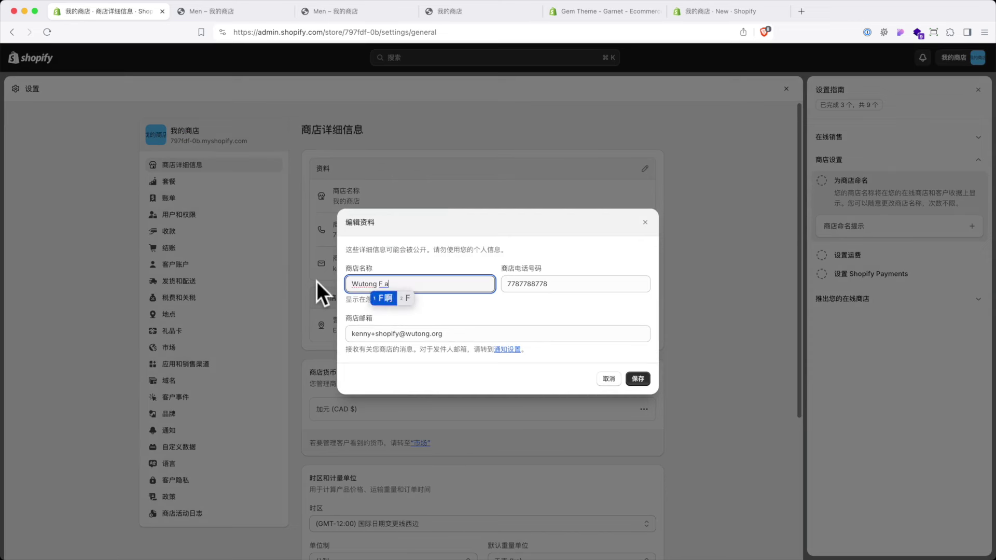
{"action": "key", "text": "Return"}
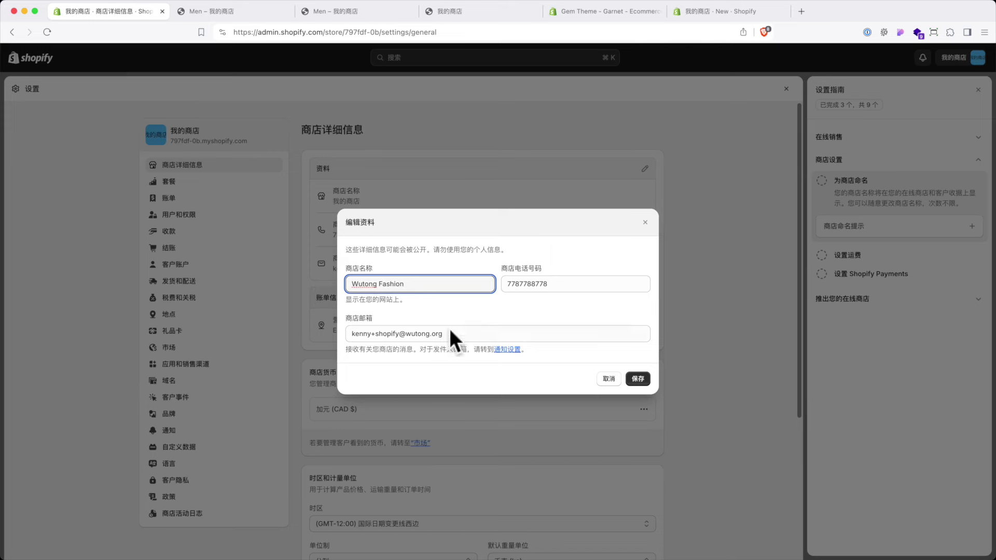
{"action": "left_click", "coordinate": [640, 381]}
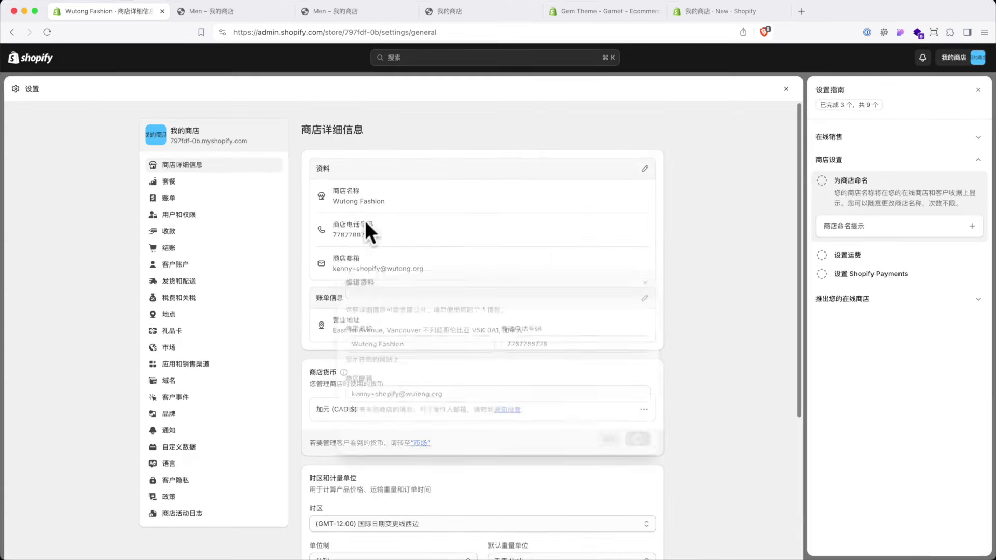
- Switch to the open storefront page and go to its homepage to check the store name
{"action": "left_click", "coordinate": [229, 14]}
{"action": "left_click", "coordinate": [472, 104]}
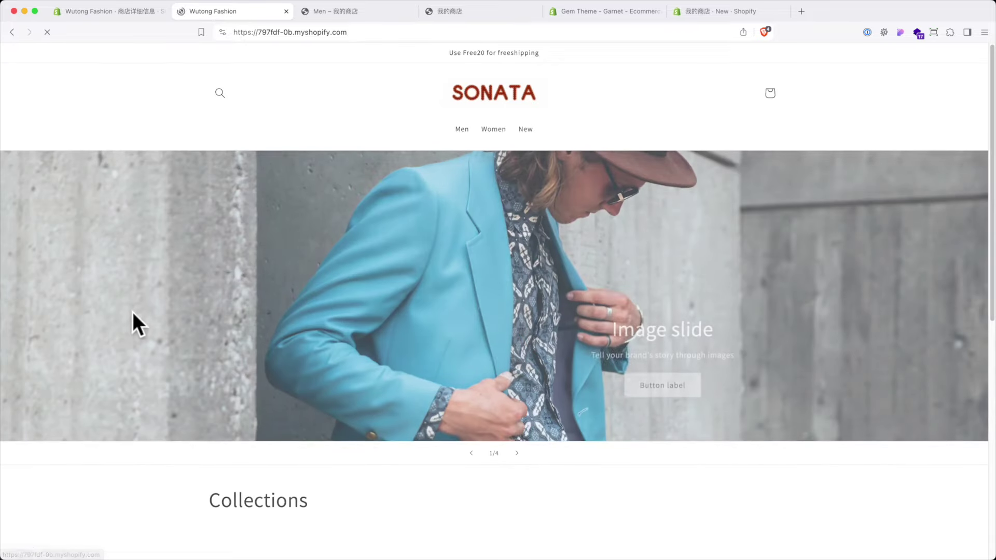
- Check the store name in the storefront's footer and return to the admin to review the store's currency, time zone and order ID settings
{"action": "scroll", "coordinate": [332, 332], "scroll_direction": "down", "scroll_amount": 7}
{"action": "scroll", "coordinate": [415, 373], "scroll_direction": "down", "scroll_amount": 2}
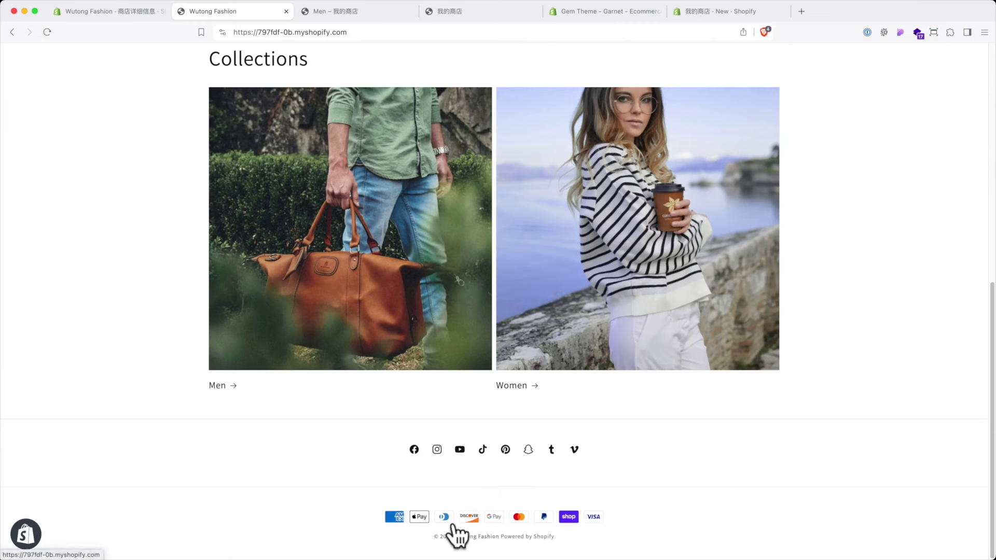
{"action": "left_click", "coordinate": [127, 12]}
{"action": "scroll", "coordinate": [564, 357], "scroll_direction": "down", "scroll_amount": 5}
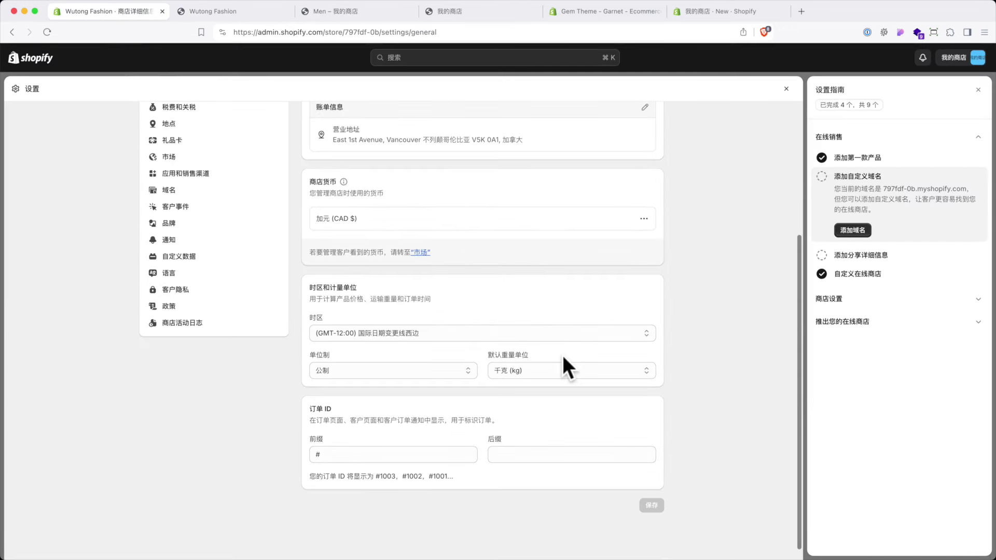
{"action": "scroll", "coordinate": [440, 338], "scroll_direction": "up", "scroll_amount": 5}
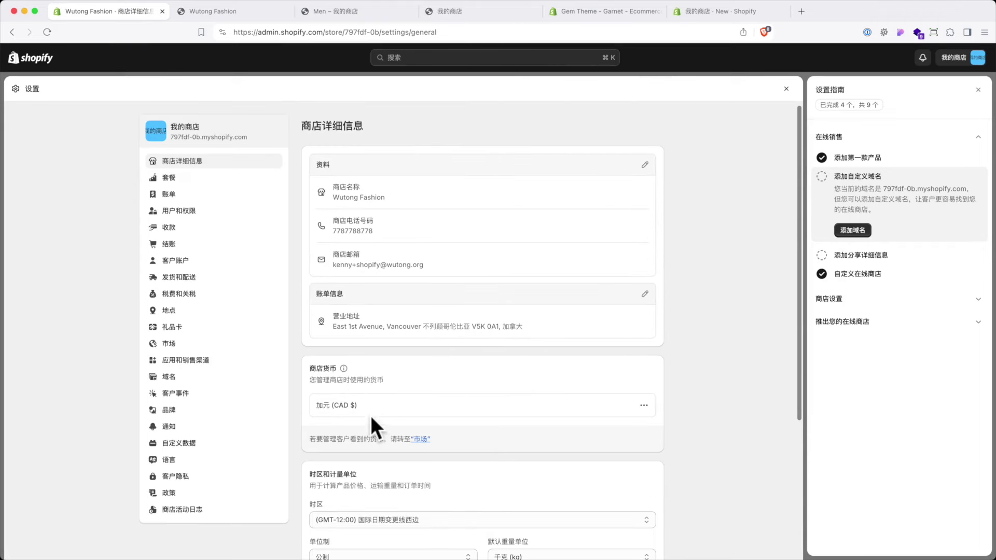
{"action": "scroll", "coordinate": [374, 416], "scroll_direction": "down", "scroll_amount": 2}
{"action": "scroll", "coordinate": [482, 424], "scroll_direction": "down", "scroll_amount": 2}
{"action": "scroll", "coordinate": [480, 426], "scroll_direction": "up", "scroll_amount": 5}
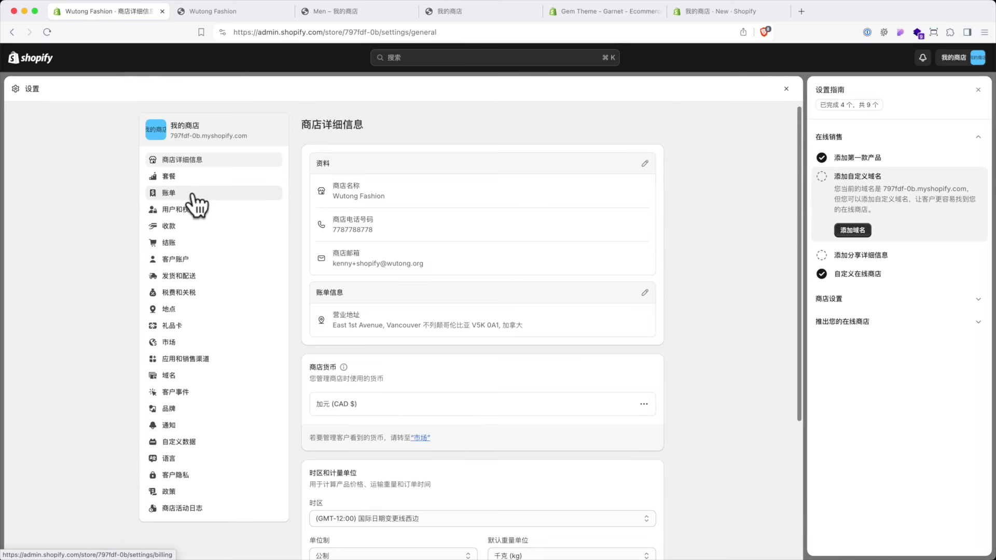
- Open the payment settings and review Shopify Payments, PayPal and the manual payment methods
{"action": "left_click", "coordinate": [195, 227]}
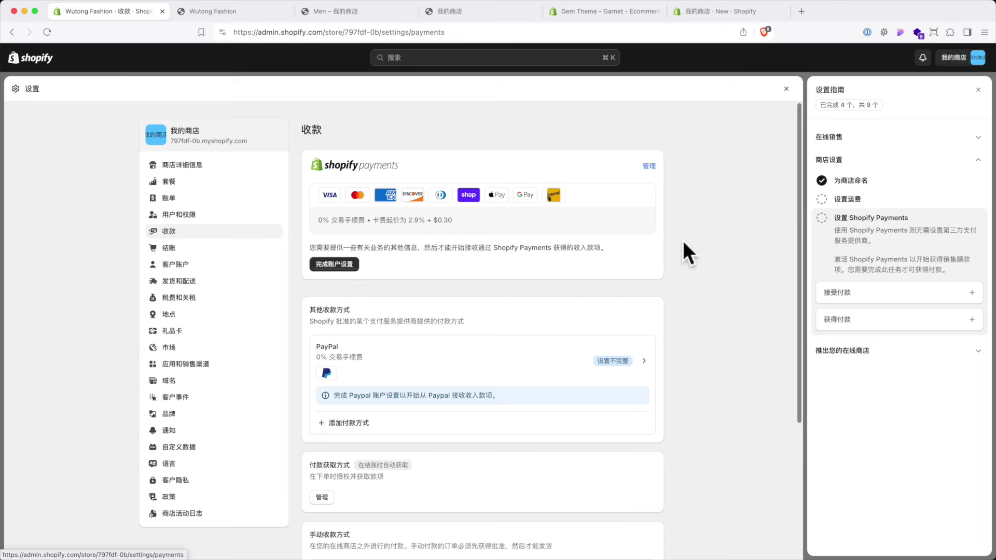
{"action": "scroll", "coordinate": [720, 286], "scroll_direction": "down", "scroll_amount": 5}
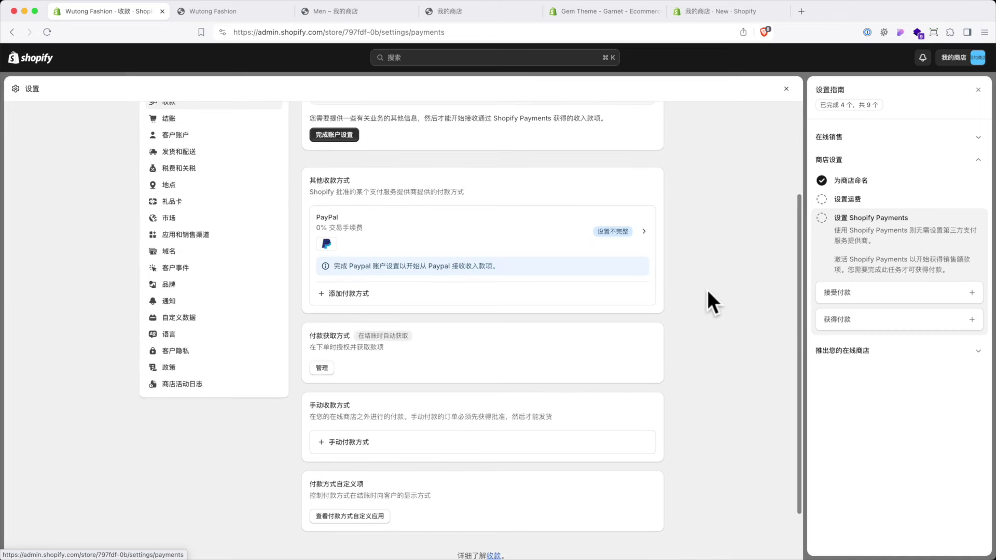
{"action": "scroll", "coordinate": [99, 279], "scroll_direction": "up", "scroll_amount": 1}
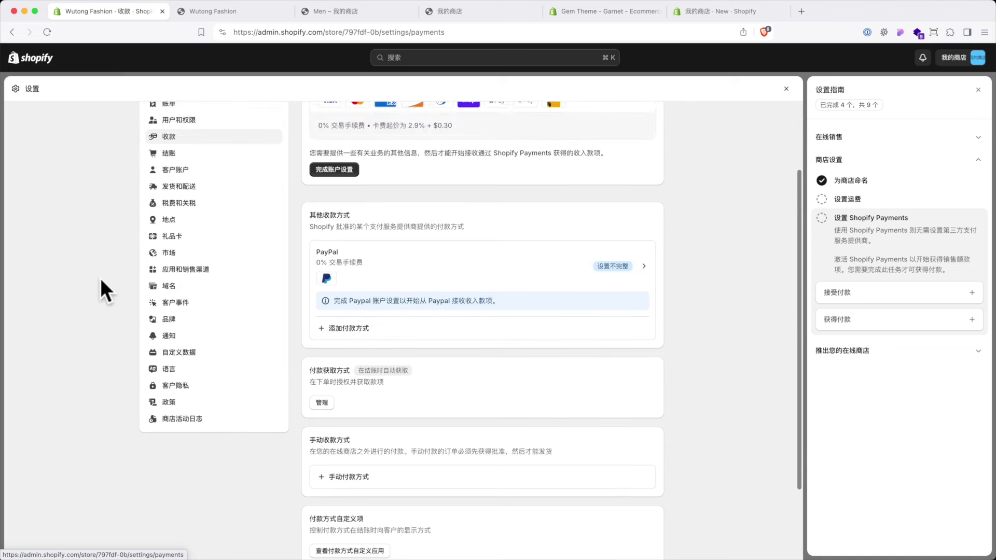
{"action": "scroll", "coordinate": [101, 278], "scroll_direction": "up", "scroll_amount": 2}
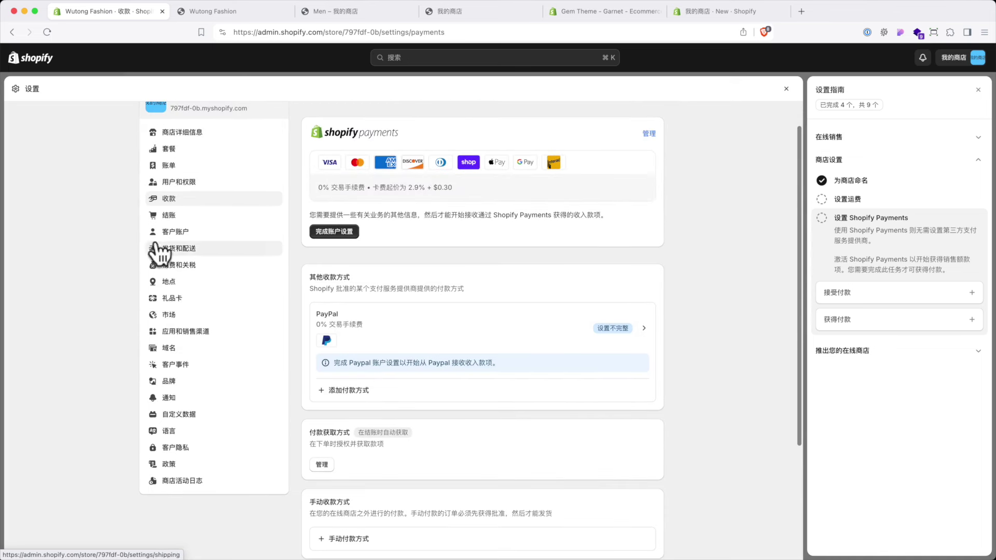
- Open the general shipping profile and review the rates of the Domestic, International and US Cross-border zones
{"action": "left_click", "coordinate": [197, 248]}
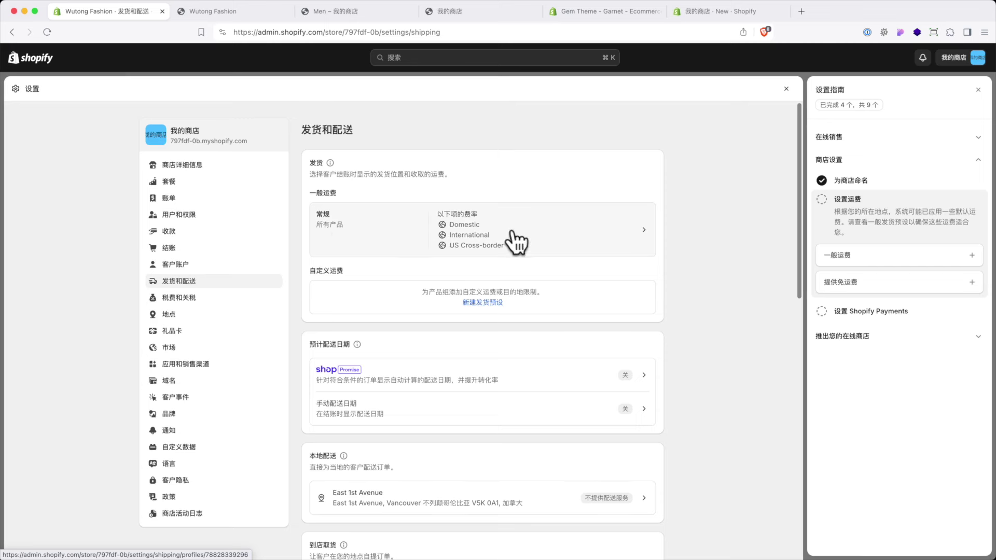
{"action": "left_click", "coordinate": [390, 223]}
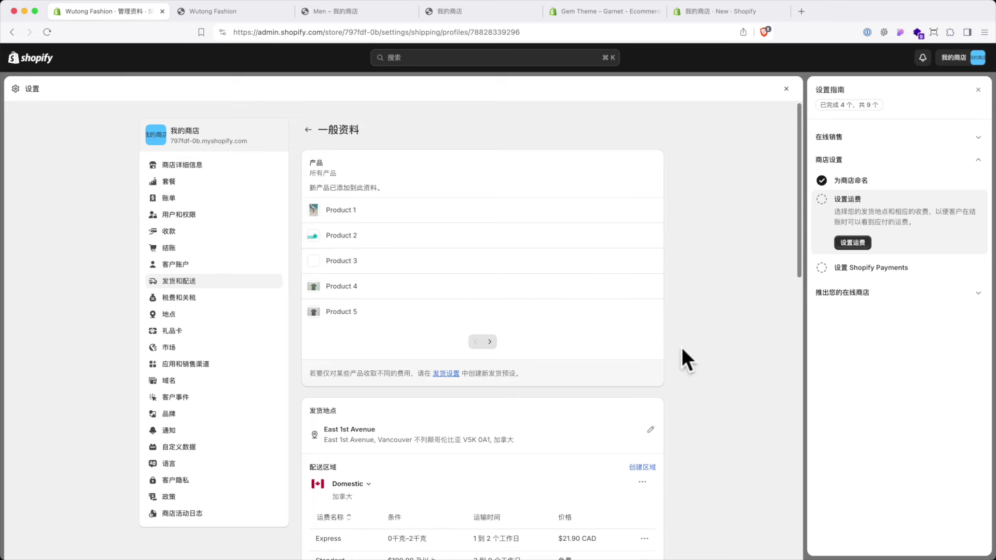
{"action": "scroll", "coordinate": [689, 356], "scroll_direction": "down", "scroll_amount": 5}
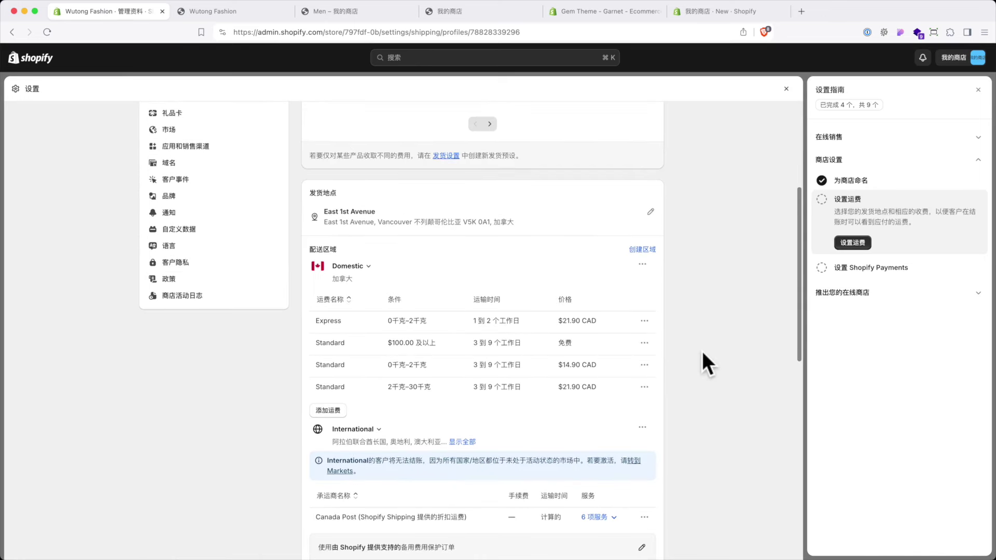
{"action": "scroll", "coordinate": [702, 351], "scroll_direction": "down", "scroll_amount": 1}
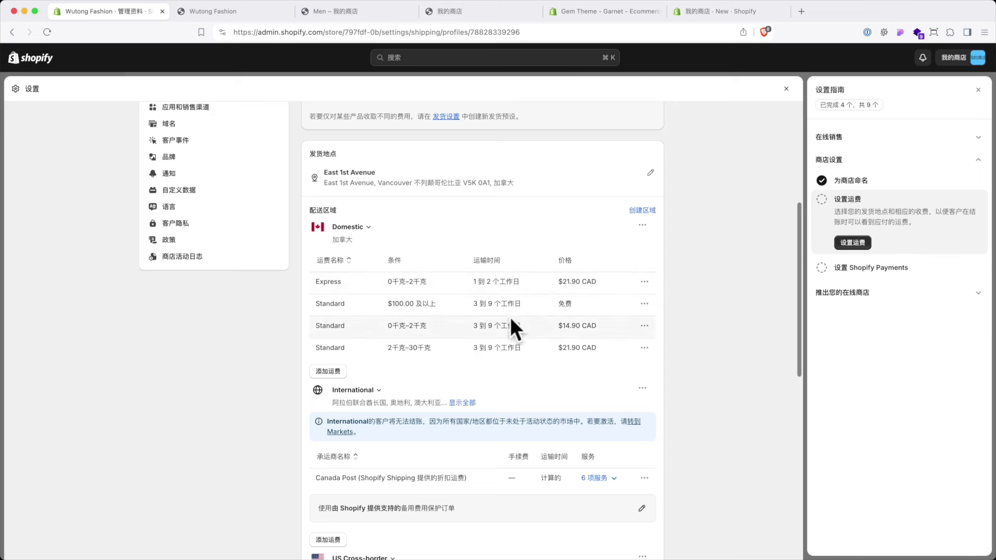
{"action": "right_click", "coordinate": [676, 337]}
{"action": "left_click", "coordinate": [706, 301]}
{"action": "scroll", "coordinate": [706, 304], "scroll_direction": "down", "scroll_amount": 3}
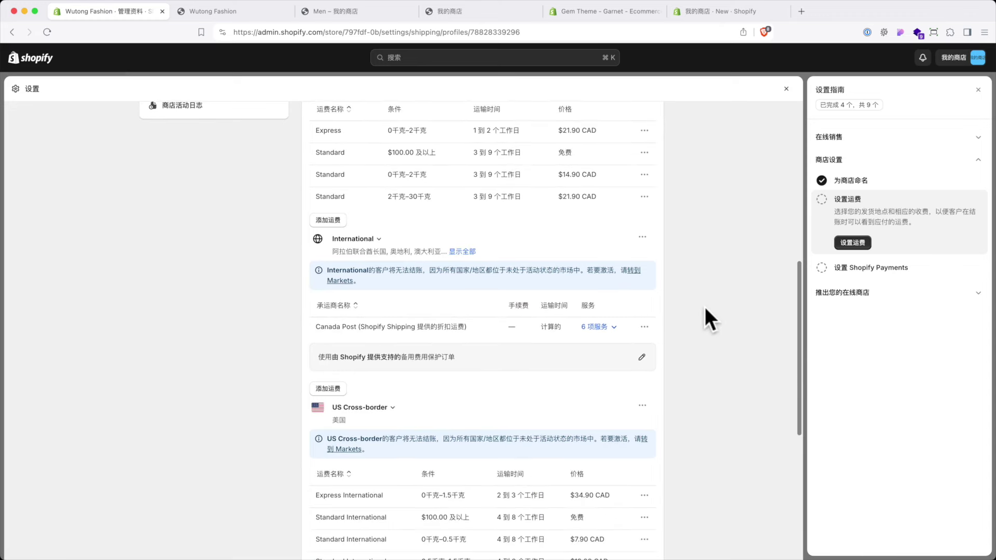
{"action": "scroll", "coordinate": [704, 308], "scroll_direction": "down", "scroll_amount": 2}
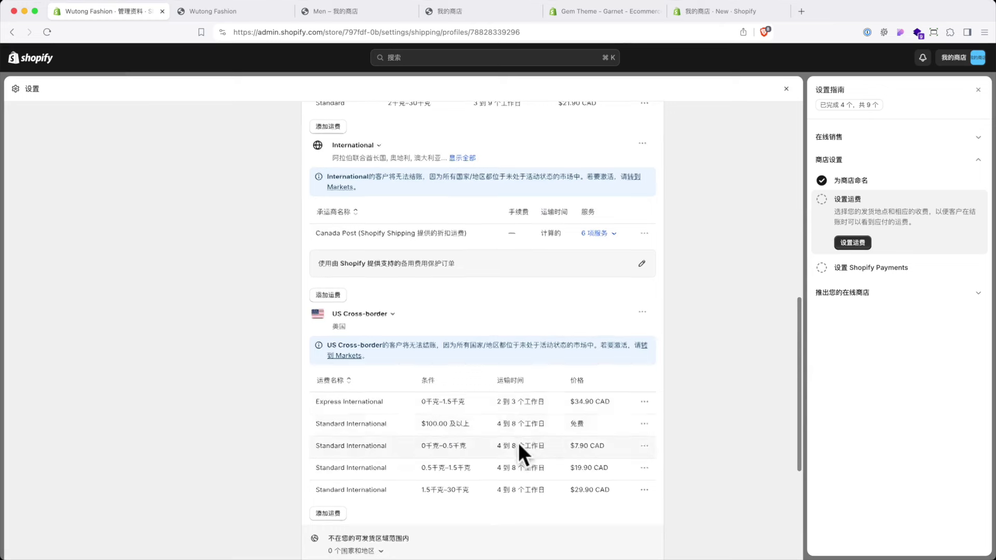
{"action": "scroll", "coordinate": [493, 430], "scroll_direction": "down", "scroll_amount": 3}
{"action": "scroll", "coordinate": [464, 370], "scroll_direction": "up", "scroll_amount": 2}
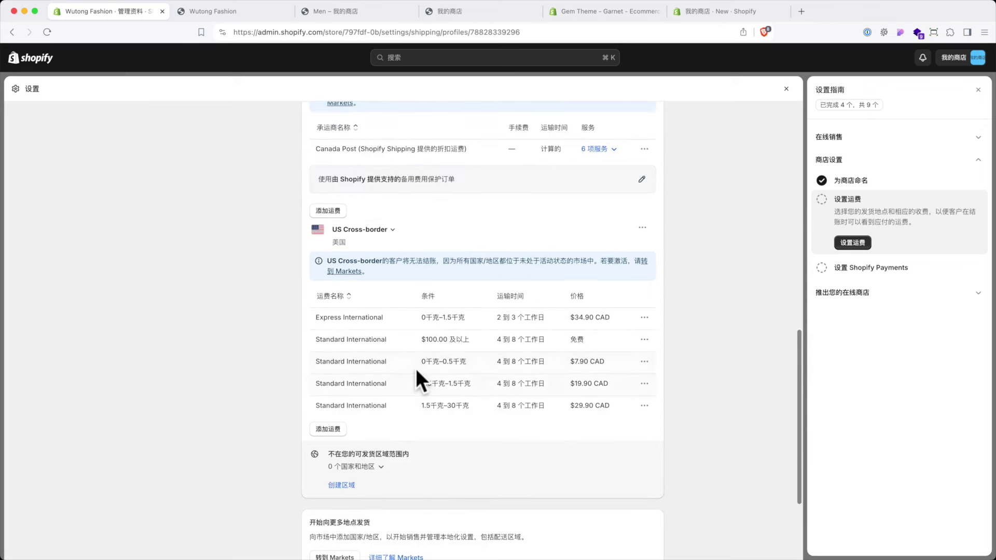
{"action": "scroll", "coordinate": [418, 366], "scroll_direction": "up", "scroll_amount": 2}
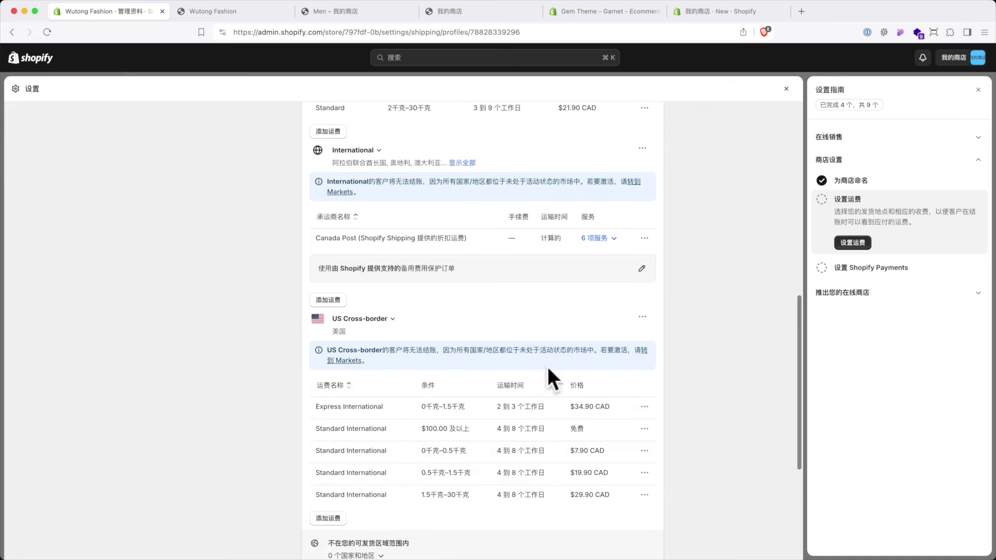
- Open the International market from its shipping zone notice, set its status to active and save
{"action": "scroll", "coordinate": [551, 384], "scroll_direction": "up", "scroll_amount": 2}
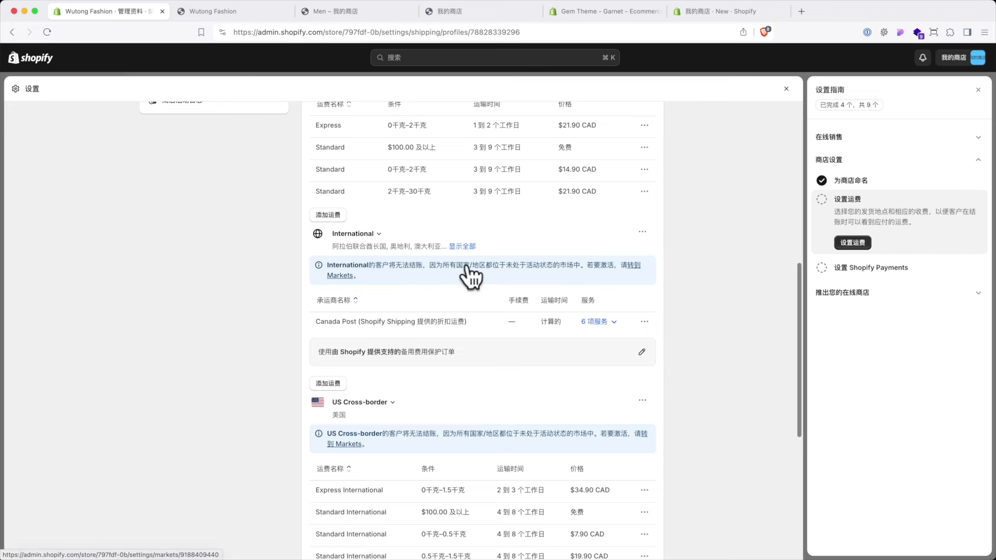
{"action": "left_click", "coordinate": [634, 265]}
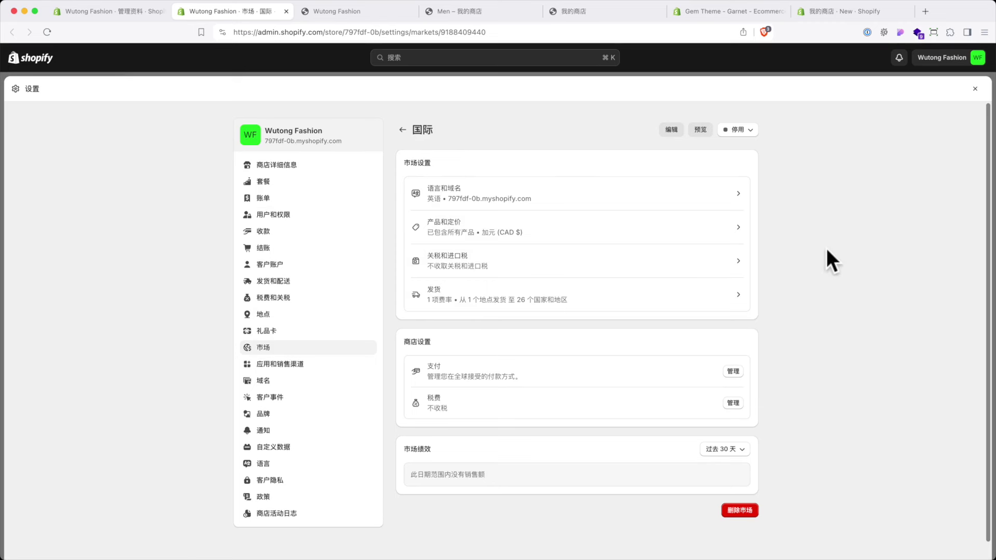
{"action": "left_click", "coordinate": [739, 131]}
{"action": "left_click", "coordinate": [721, 151]}
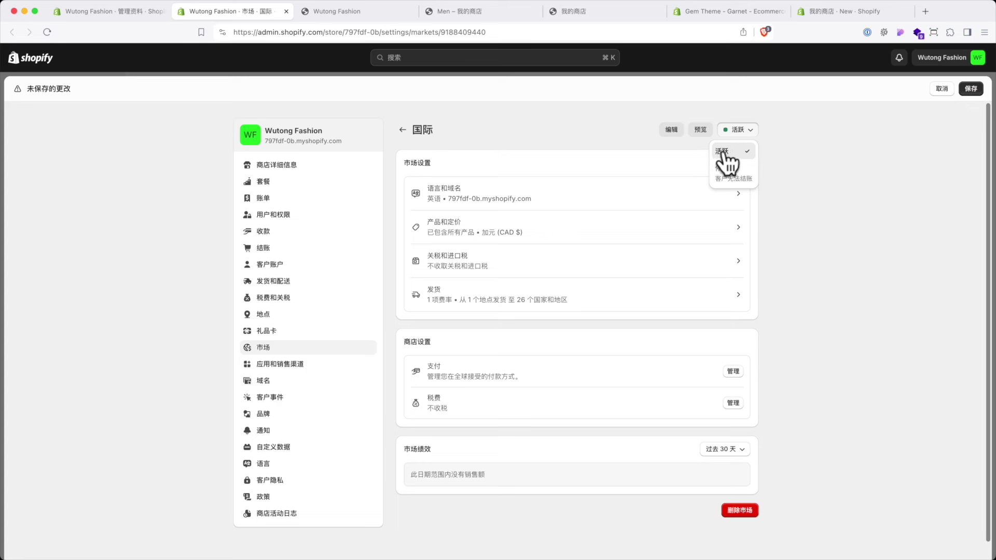
{"action": "left_click", "coordinate": [973, 88]}
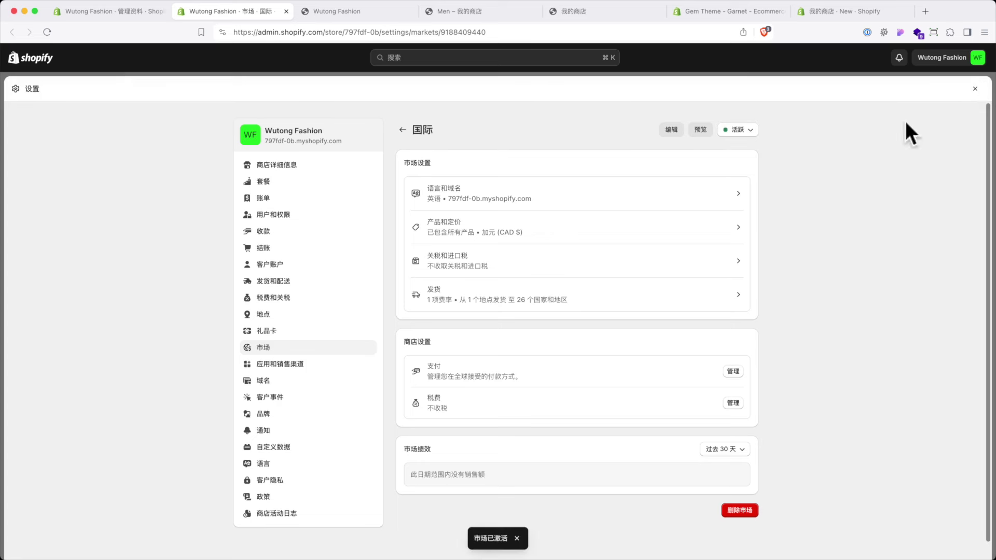
- Reopen the general shipping profile and check the International zone alongside the Domestic and US Cross-border rates
{"action": "left_click", "coordinate": [266, 284]}
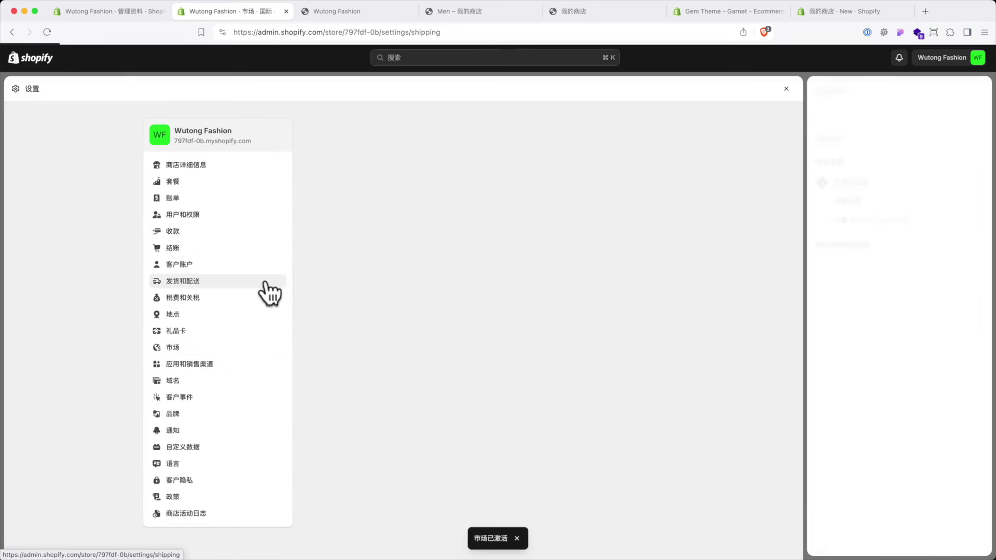
{"action": "left_click", "coordinate": [528, 241]}
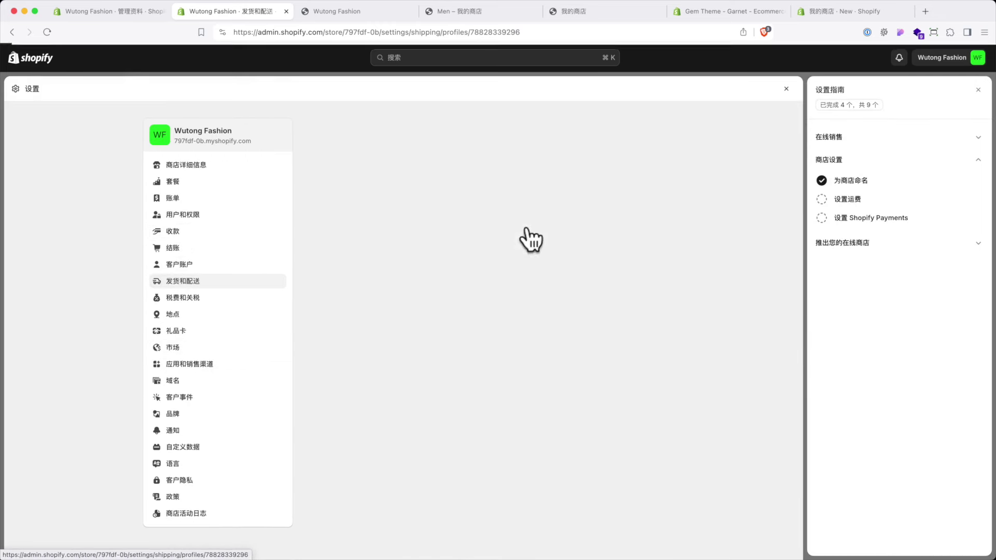
{"action": "scroll", "coordinate": [674, 349], "scroll_direction": "down", "scroll_amount": 3}
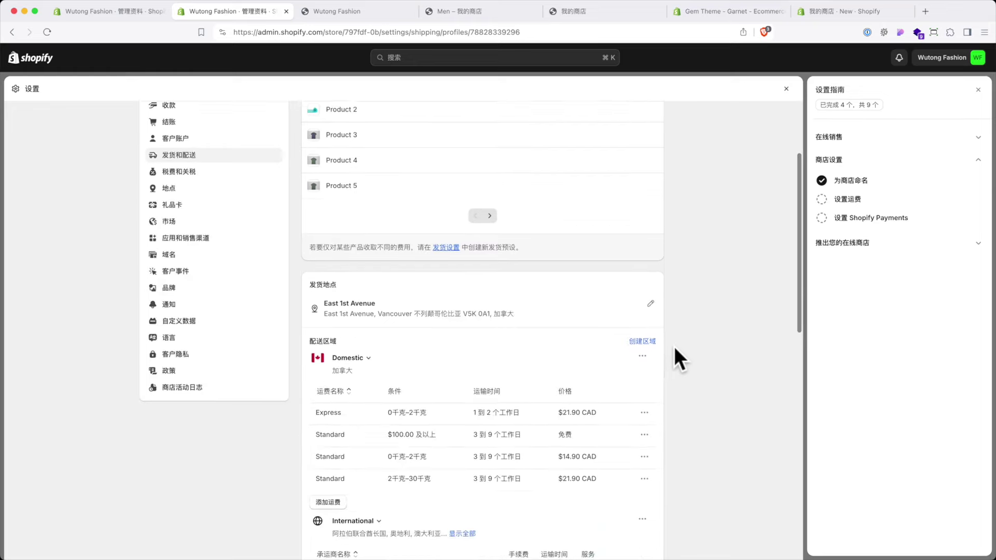
{"action": "scroll", "coordinate": [674, 347], "scroll_direction": "down", "scroll_amount": 5}
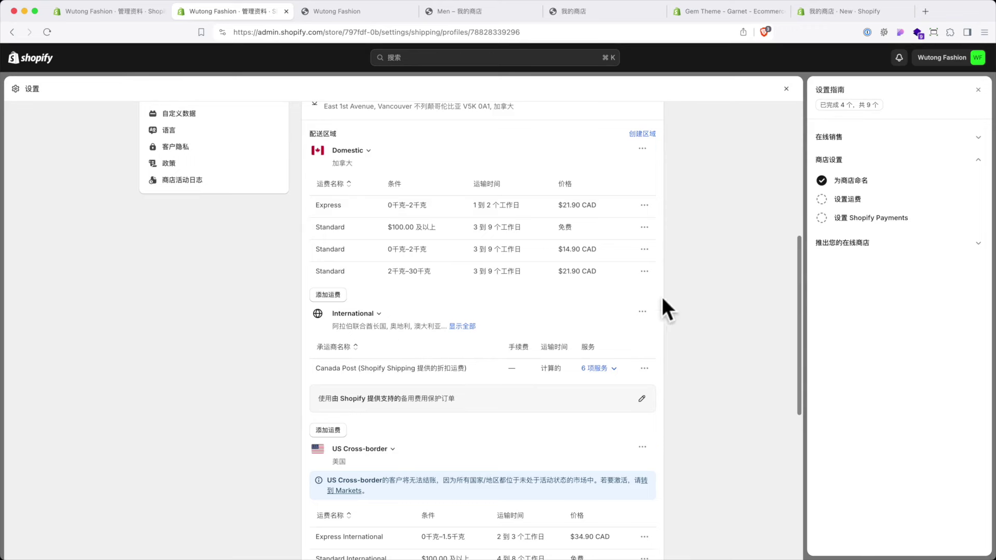
{"action": "scroll", "coordinate": [444, 481], "scroll_direction": "down", "scroll_amount": 4}
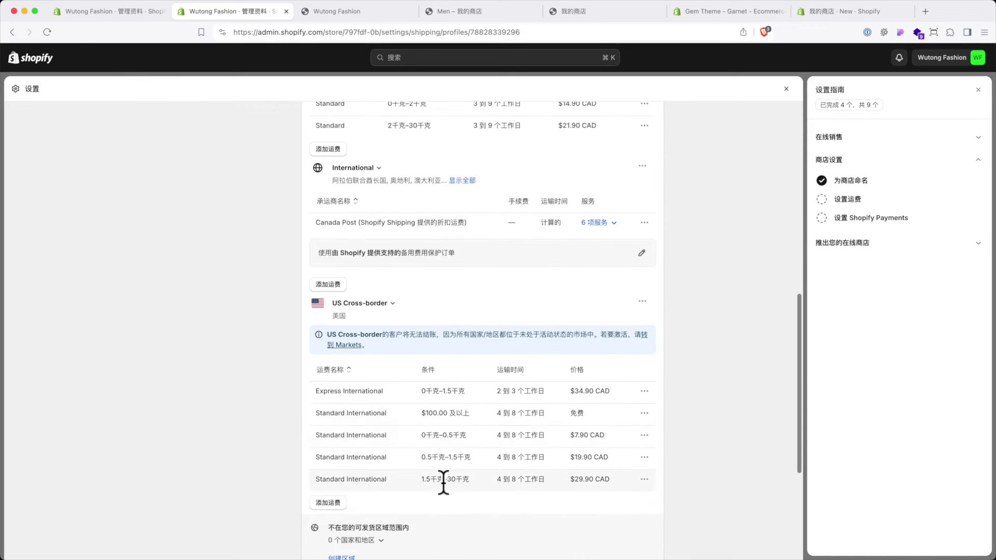
{"action": "scroll", "coordinate": [443, 482], "scroll_direction": "up", "scroll_amount": 4}
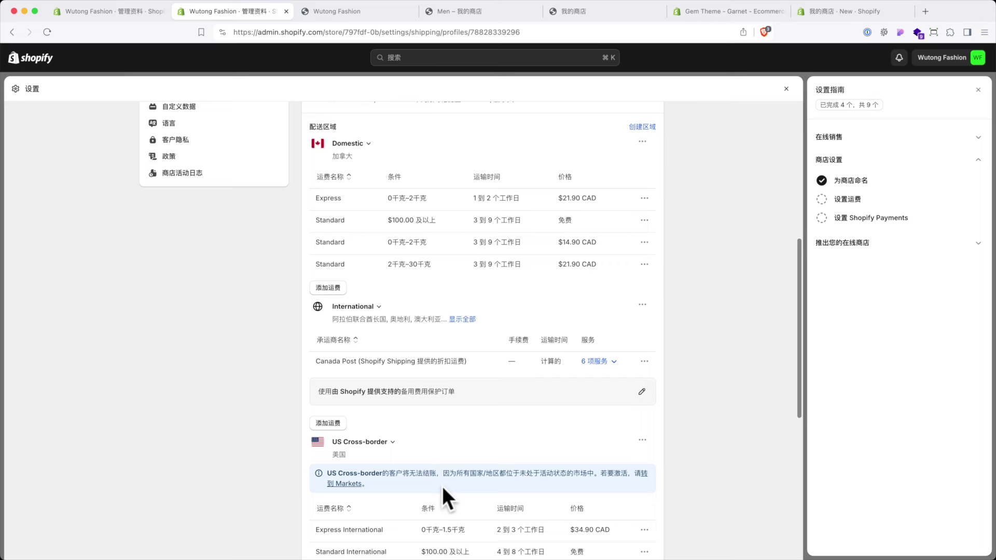
{"action": "scroll", "coordinate": [443, 486], "scroll_direction": "up", "scroll_amount": 2}
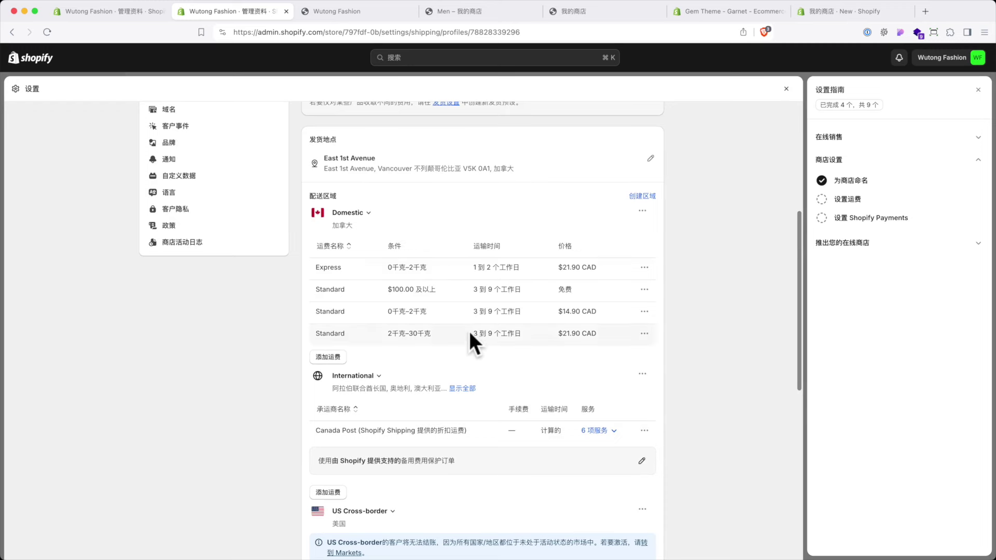
{"action": "scroll", "coordinate": [467, 332], "scroll_direction": "down", "scroll_amount": 3}
{"action": "scroll", "coordinate": [468, 325], "scroll_direction": "up", "scroll_amount": 3}
{"action": "scroll", "coordinate": [469, 325], "scroll_direction": "up", "scroll_amount": 3}
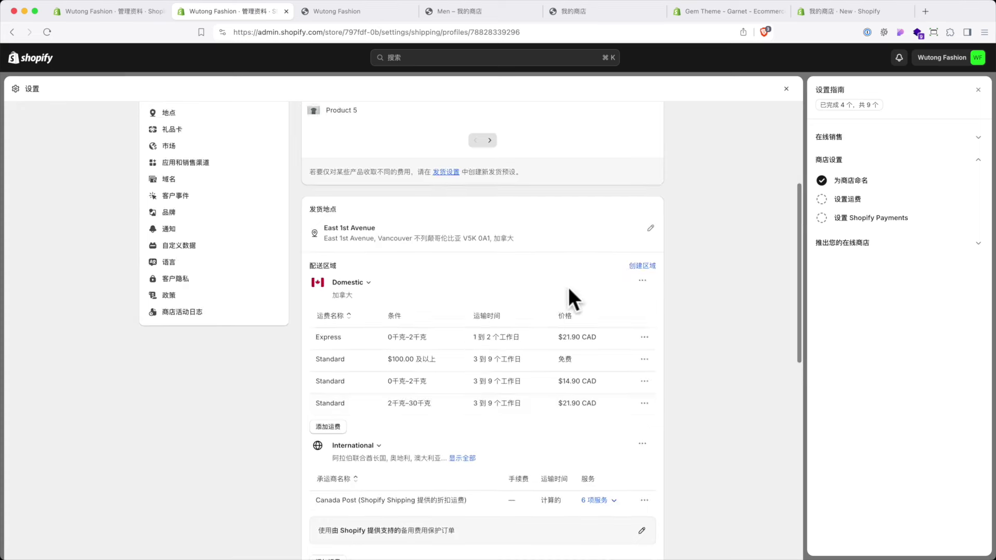
{"action": "scroll", "coordinate": [609, 290], "scroll_direction": "up", "scroll_amount": 3}
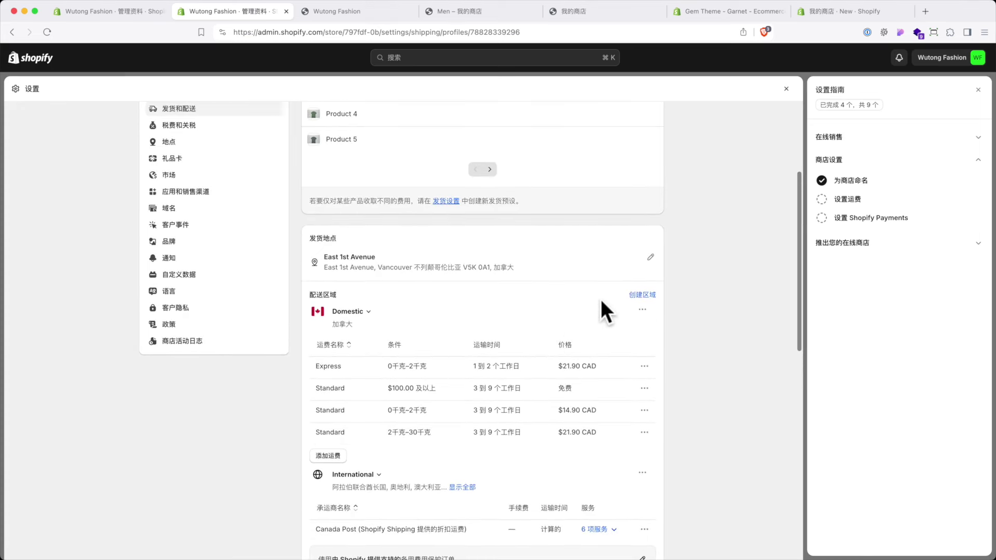
- Open the domain settings, start buying a new domain and search for "wutongfashion.com"
{"action": "scroll", "coordinate": [604, 311], "scroll_direction": "up", "scroll_amount": 3}
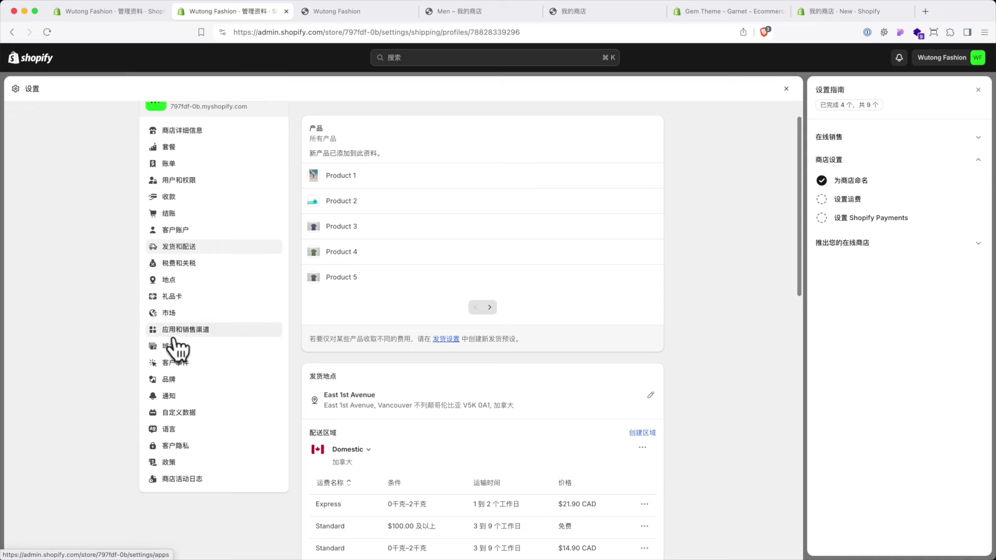
{"action": "left_click", "coordinate": [193, 346]}
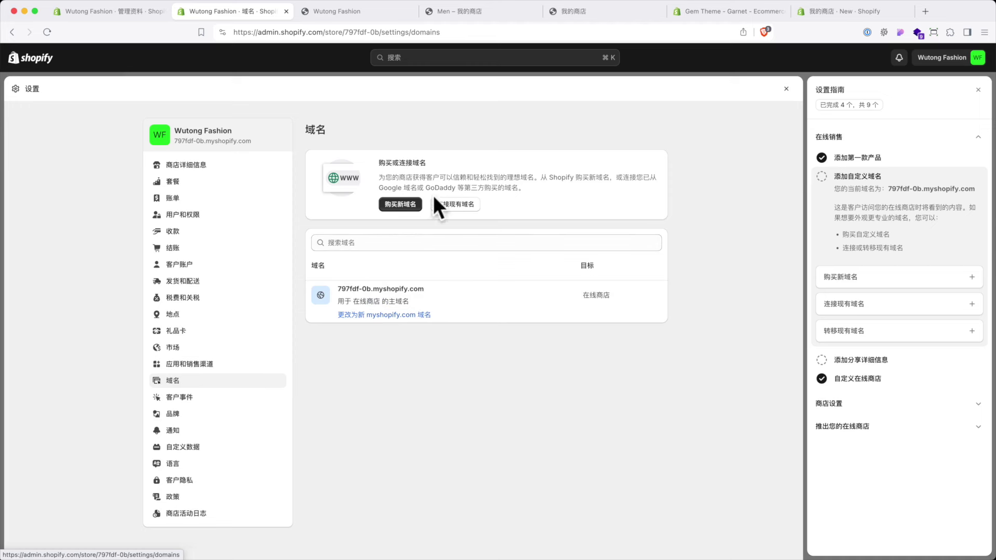
{"action": "left_click", "coordinate": [407, 212]}
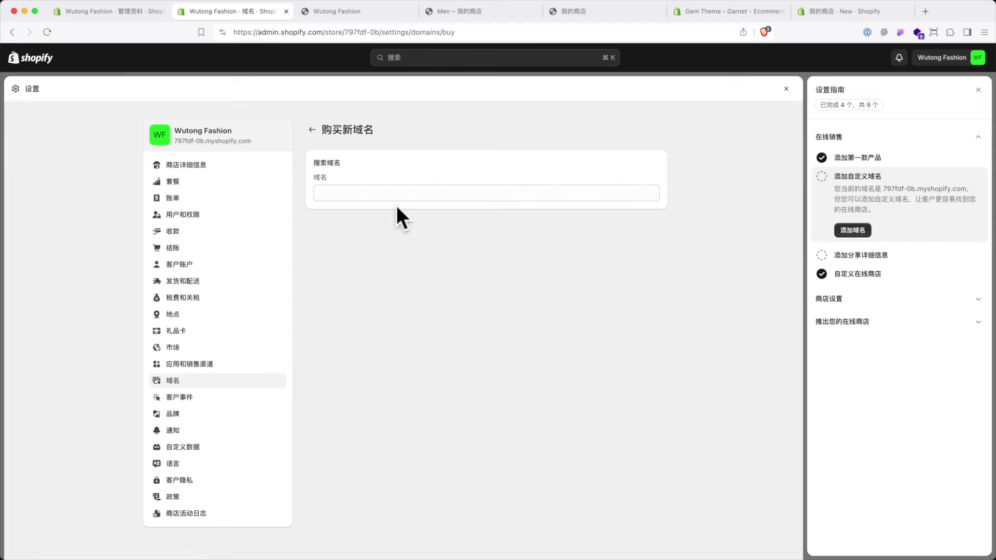
{"action": "left_click", "coordinate": [388, 195]}
{"action": "type", "text": "wu"}
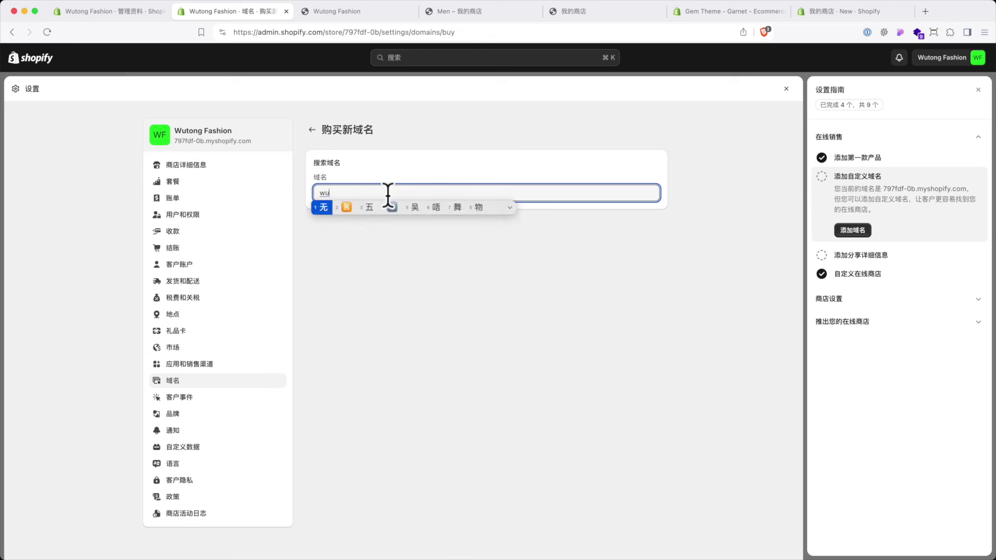
{"action": "type", "text": "tongfashion"}
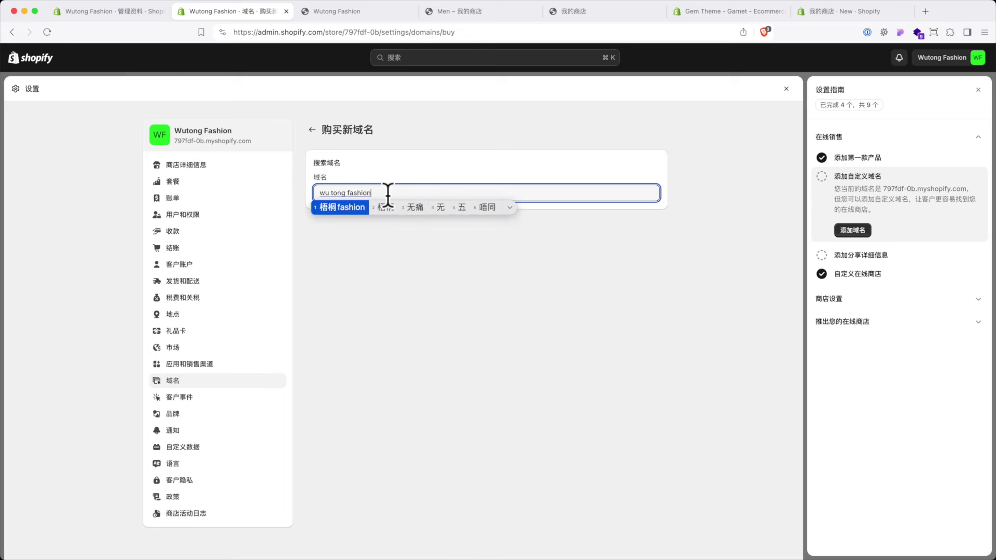
{"action": "key", "text": "Return"}
{"action": "type", "text": ".com"}
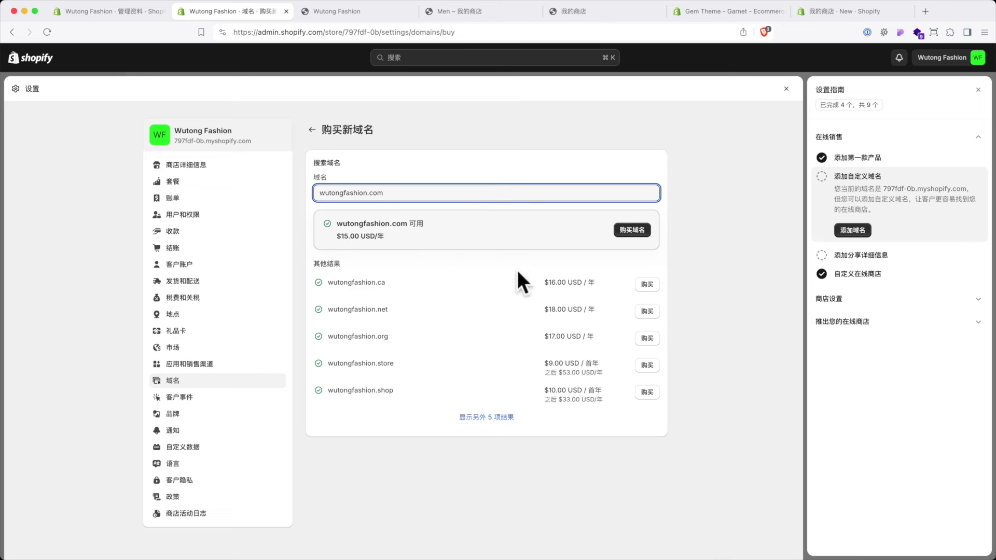
- Return from the domain purchase to the domain overview and review the setup guide's tasks for sharing details and launching the store
{"action": "left_click", "coordinate": [312, 130]}
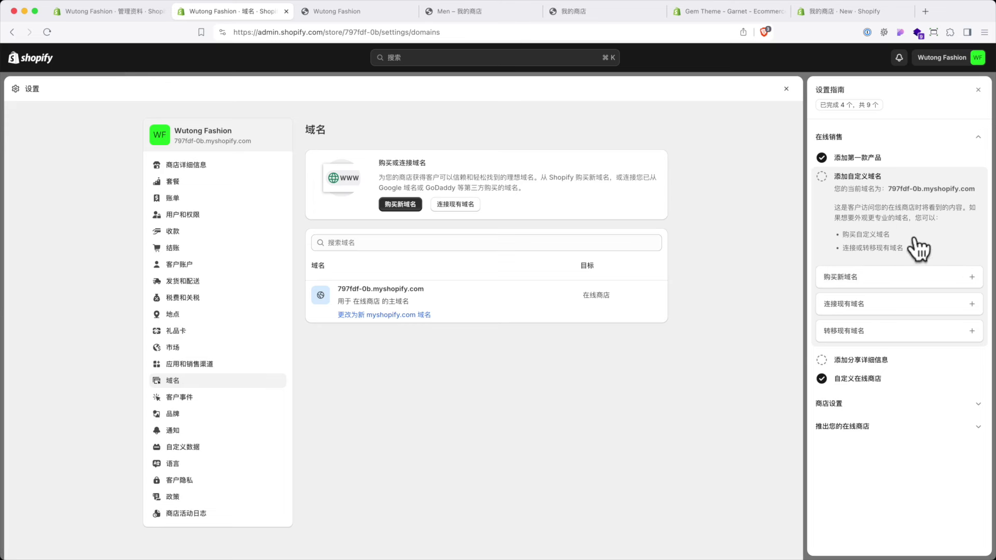
{"action": "left_click", "coordinate": [859, 363]}
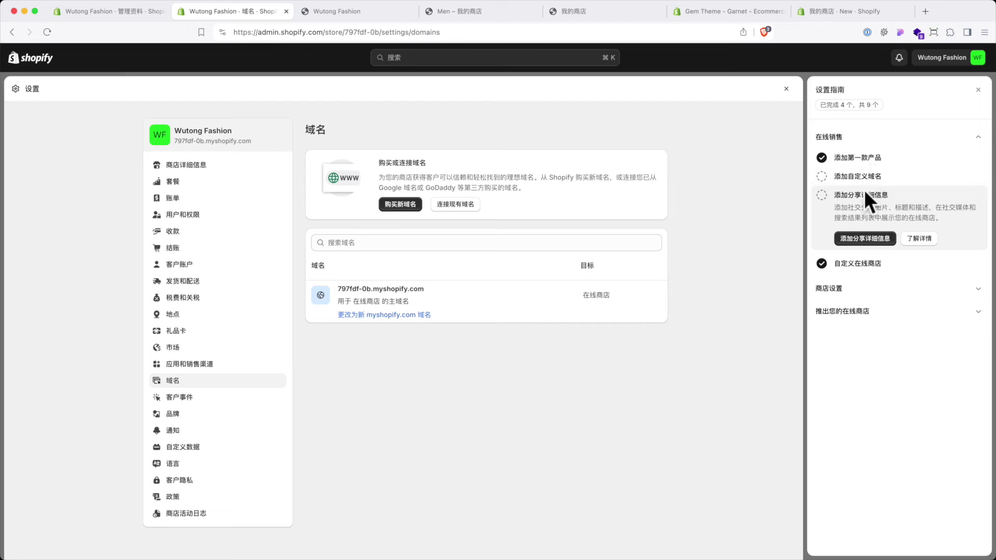
{"action": "left_click", "coordinate": [843, 318]}
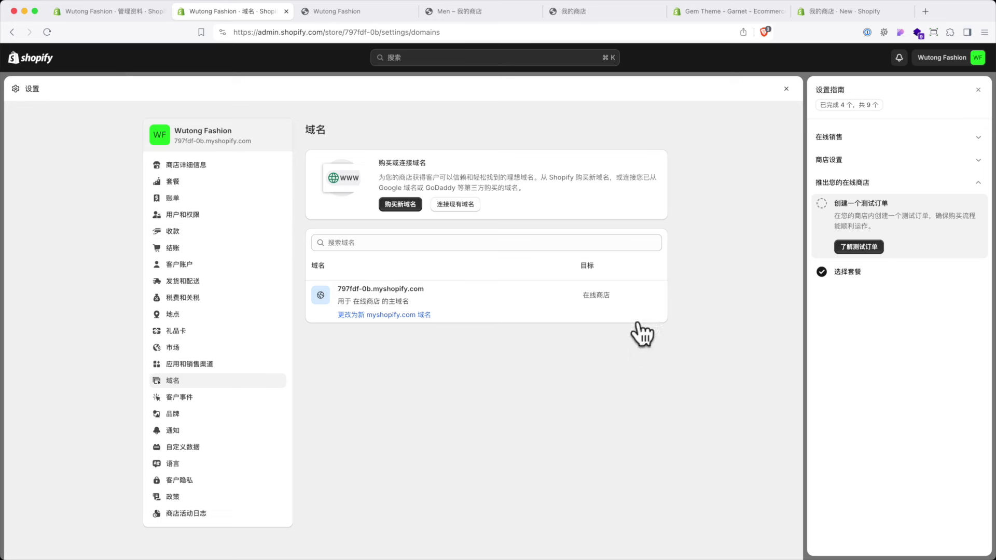
- Leave the settings, open the online store's themes and remove the storefront's password protection
{"action": "left_click", "coordinate": [786, 89]}
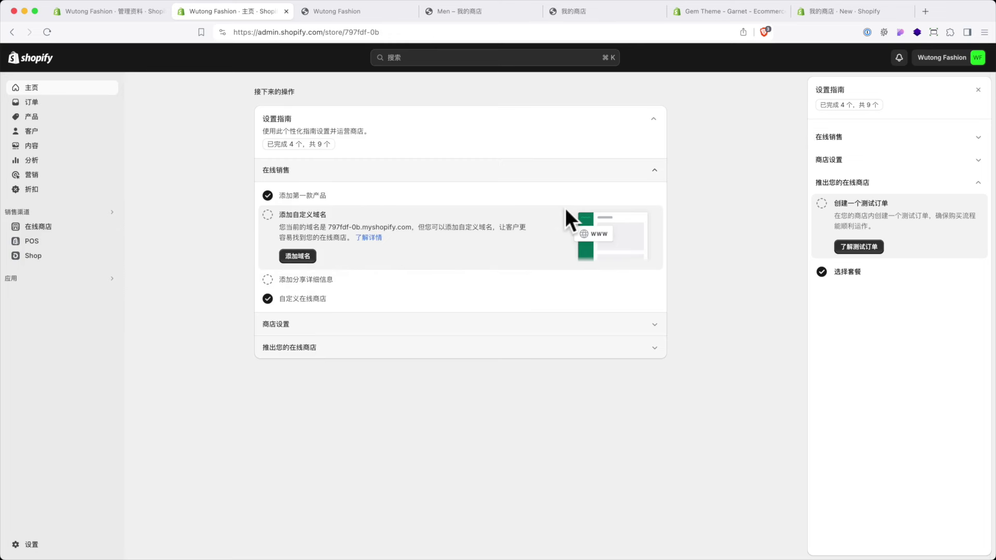
{"action": "left_click", "coordinate": [37, 227]}
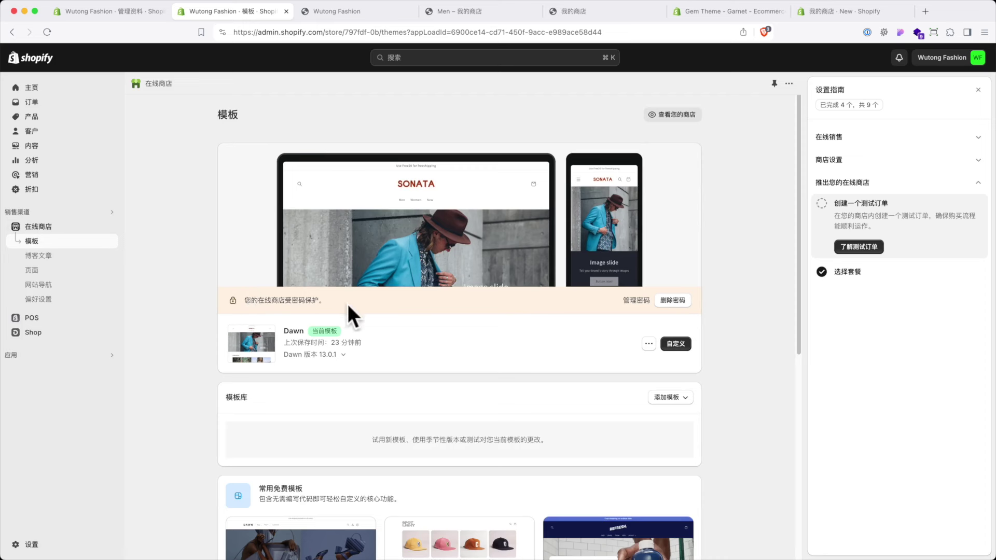
{"action": "left_click", "coordinate": [673, 301]}
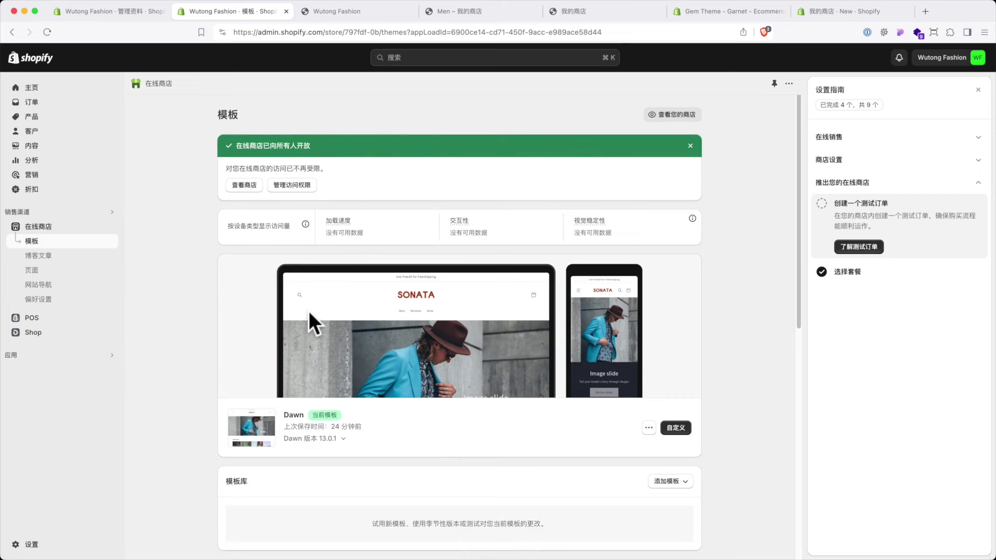
- View the published storefront and look through its homepage content
{"action": "left_click", "coordinate": [239, 185]}
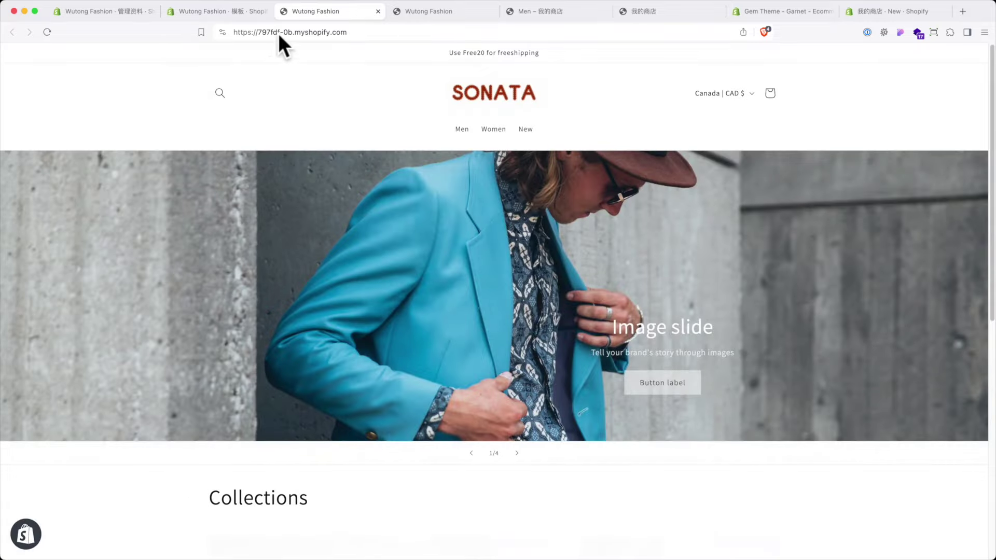
{"action": "scroll", "coordinate": [459, 348], "scroll_direction": "down", "scroll_amount": 7}
{"action": "scroll", "coordinate": [456, 355], "scroll_direction": "up", "scroll_amount": 3}
{"action": "left_click", "coordinate": [418, 361]}
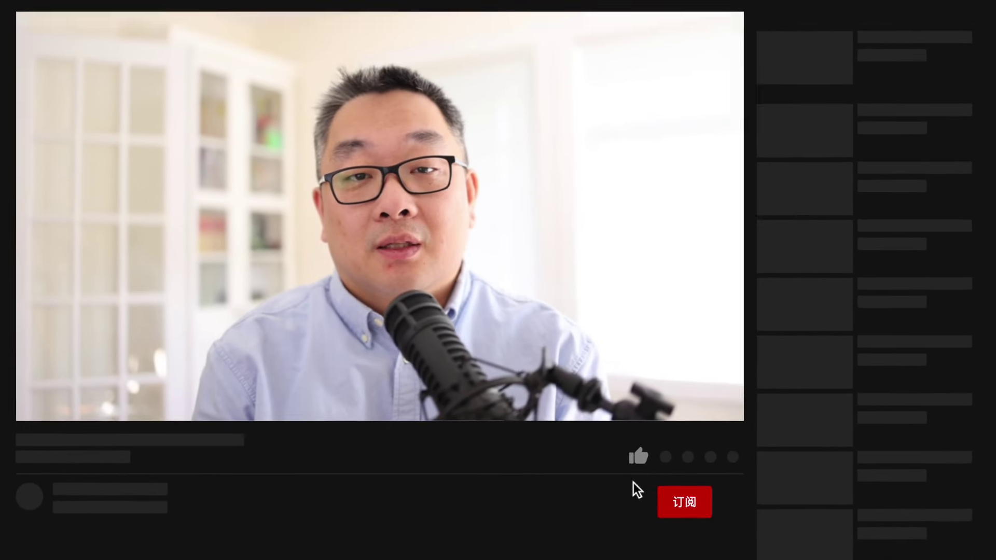
{"action": "left_click", "coordinate": [635, 454]}
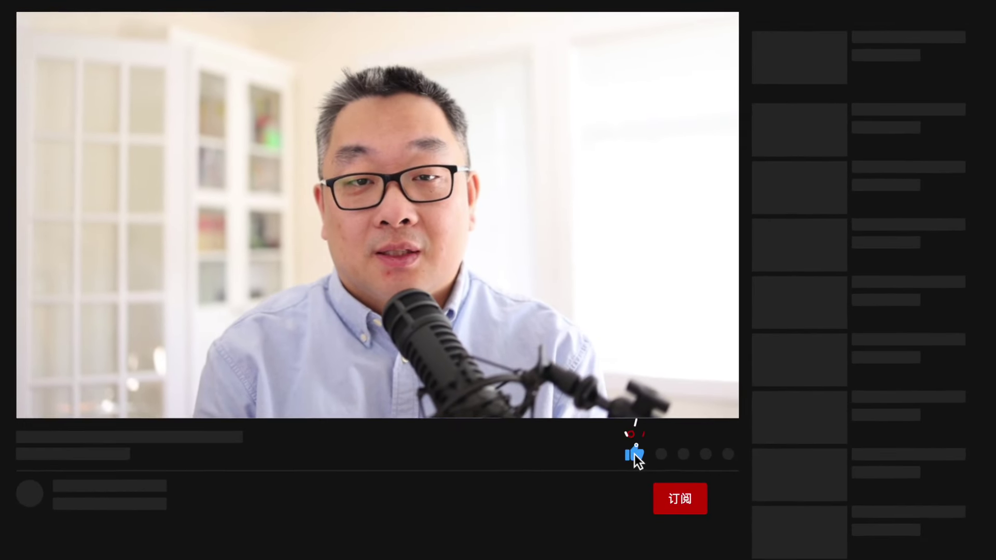
{"action": "left_click", "coordinate": [647, 496]}
{"action": "left_click", "coordinate": [728, 498]}
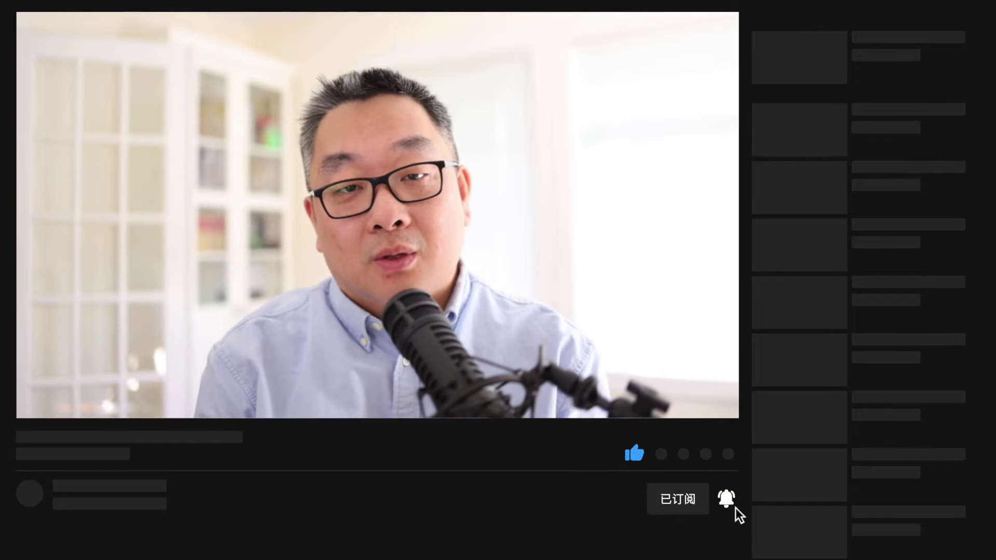